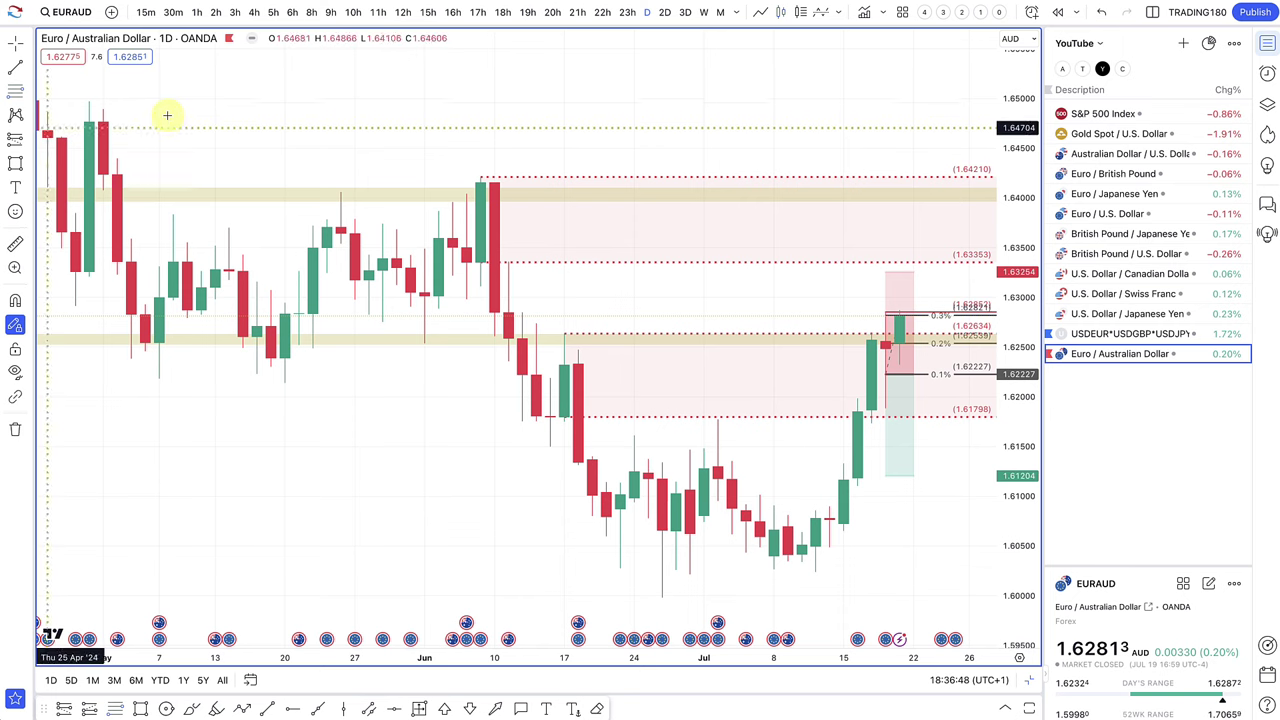
Step: Examine the EURAUD daily candles of 17 to 19 July against the marked price zones and the 0.1% to 0.3% levels
scroll(466, 266, up, 3)
scroll(466, 266, up, 2)
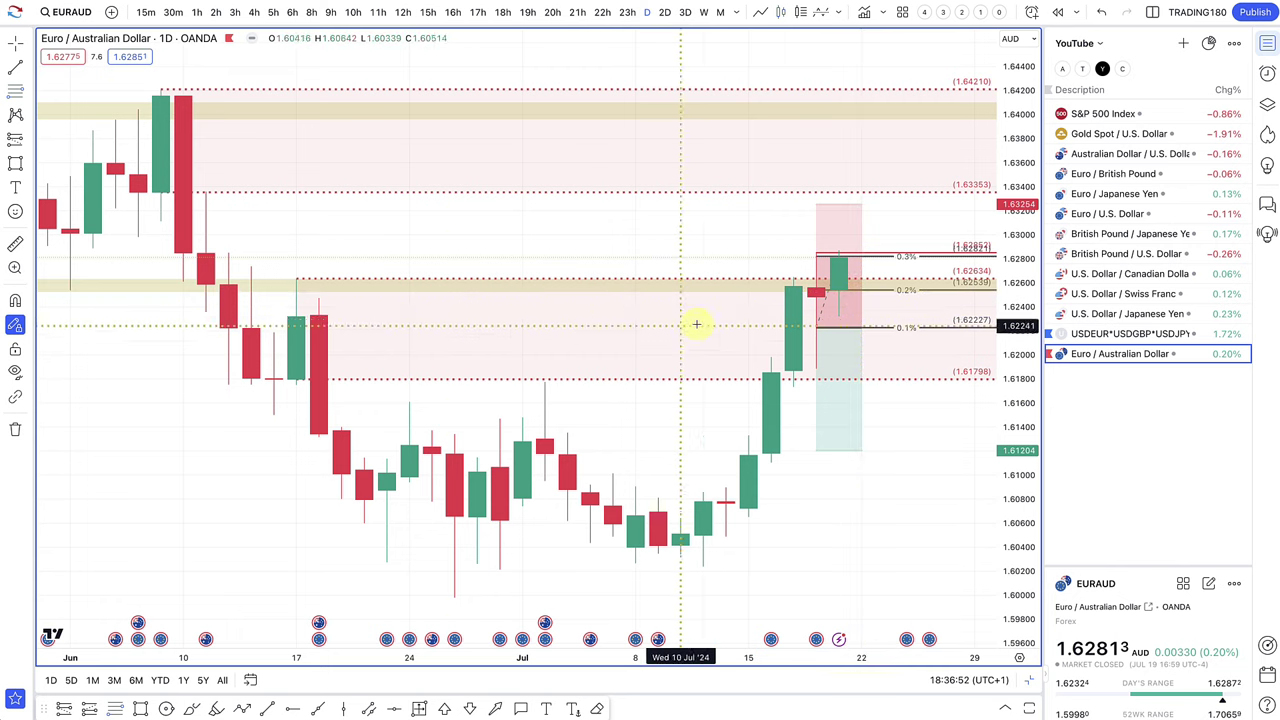
scroll(836, 330, up, 2)
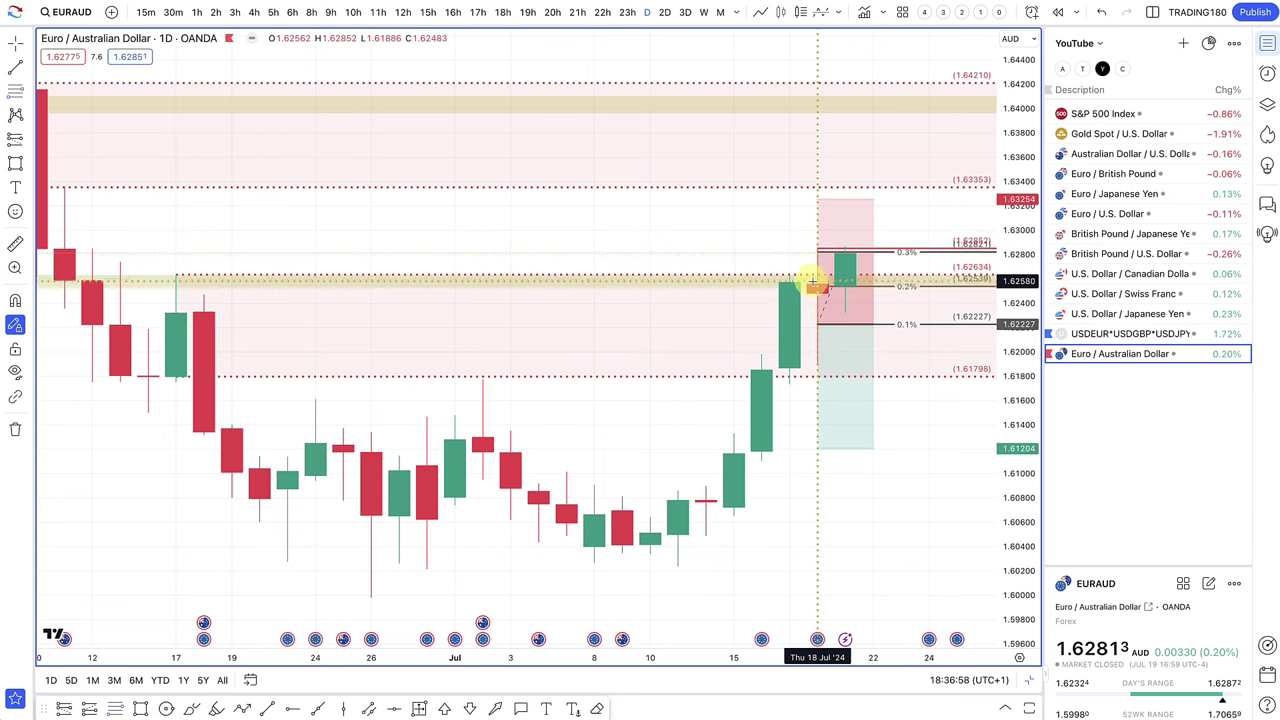
click(817, 289)
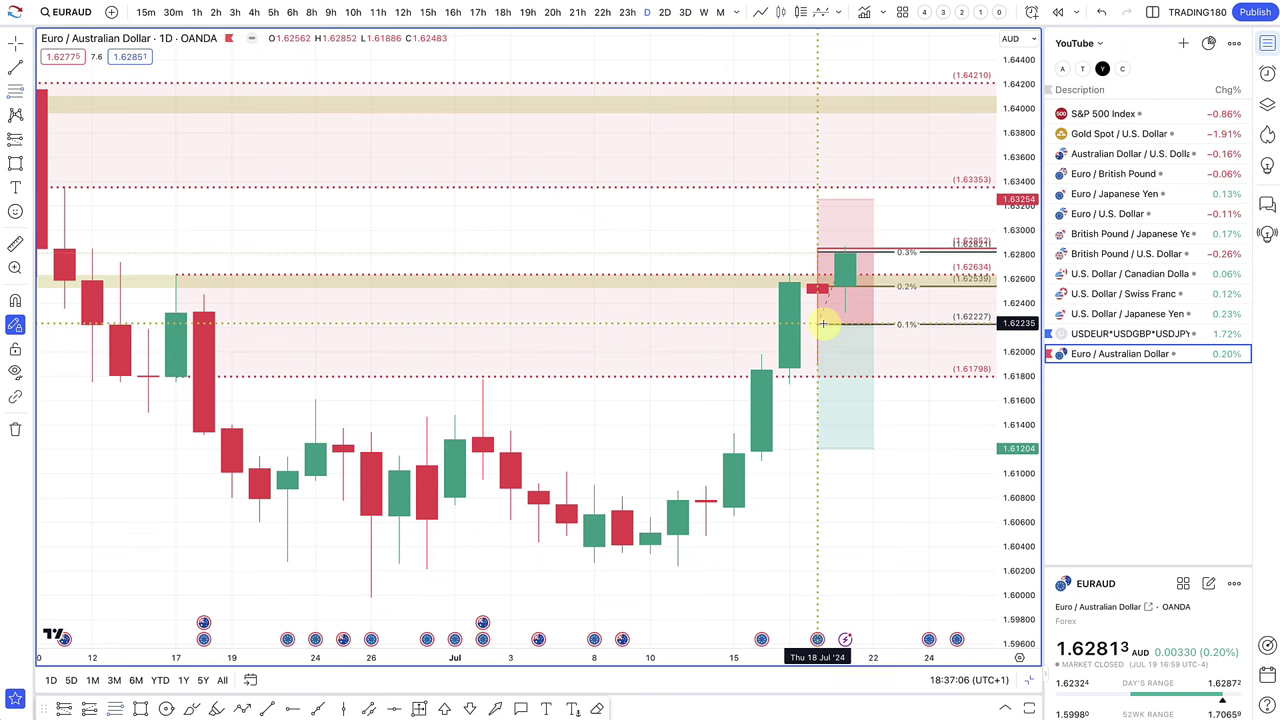
scroll(818, 305, up, 5)
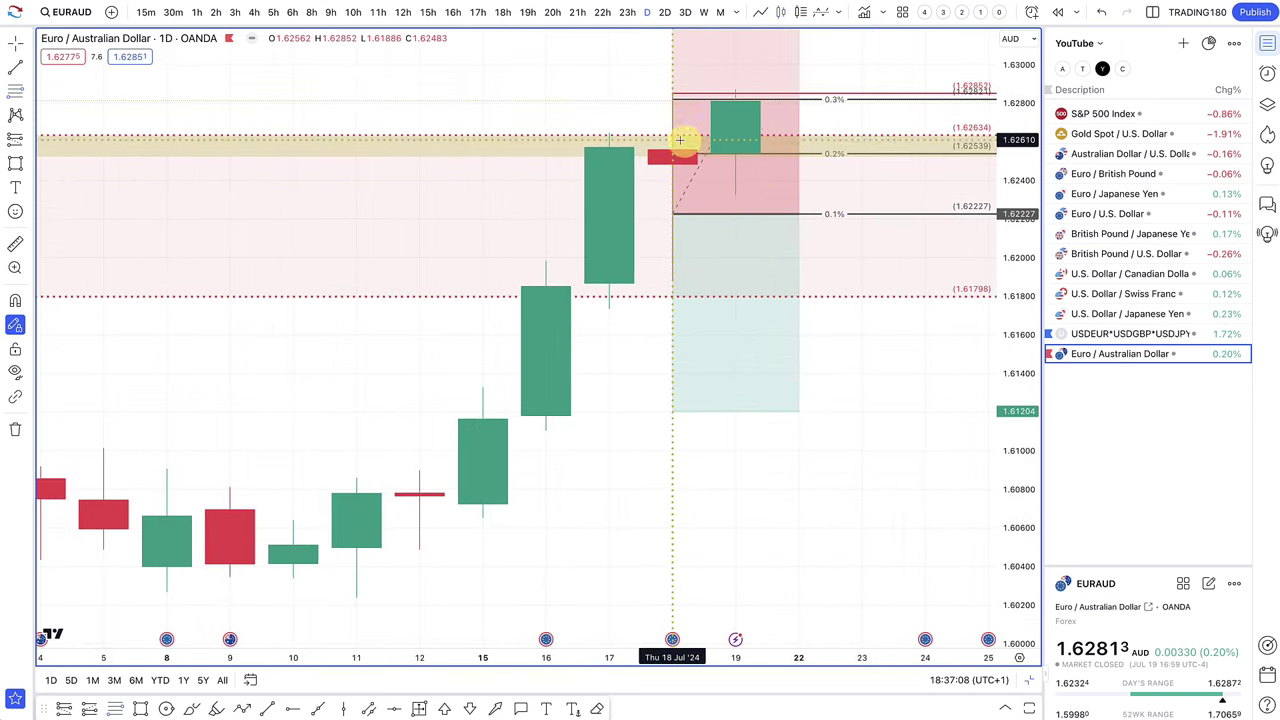
scroll(697, 194, down, 3)
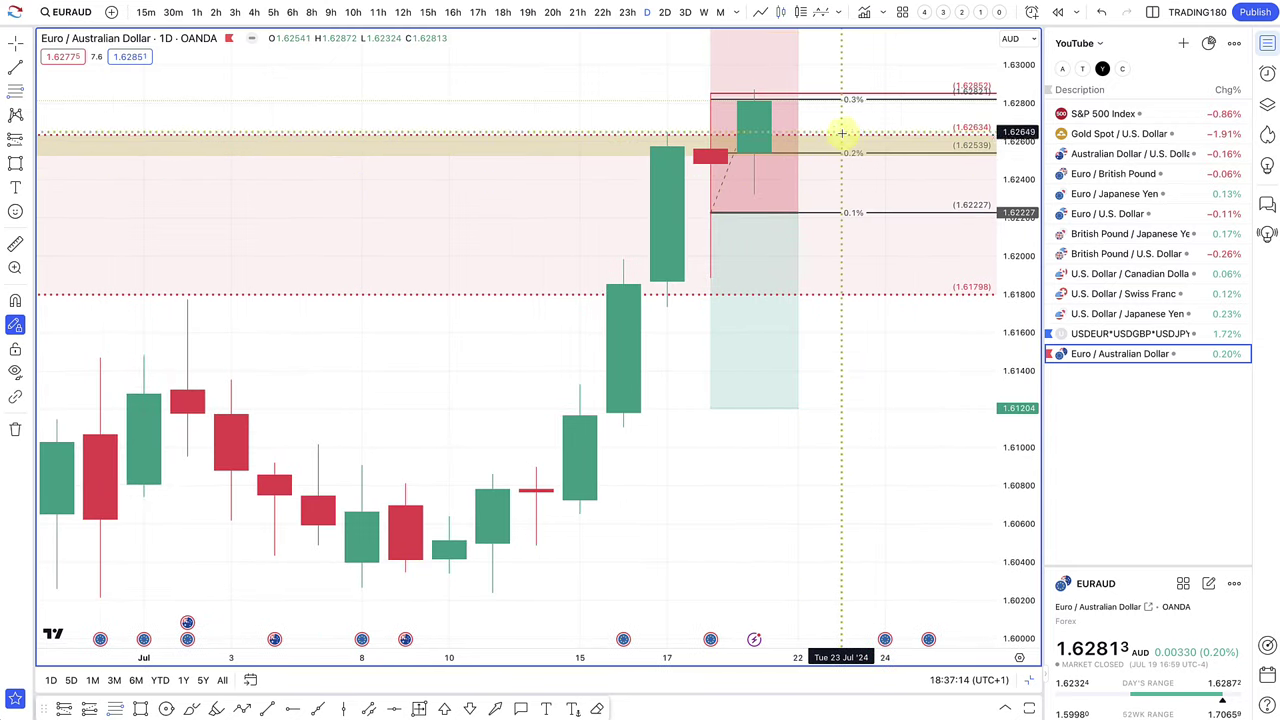
scroll(846, 200, left, 2)
scroll(846, 200, down, 3)
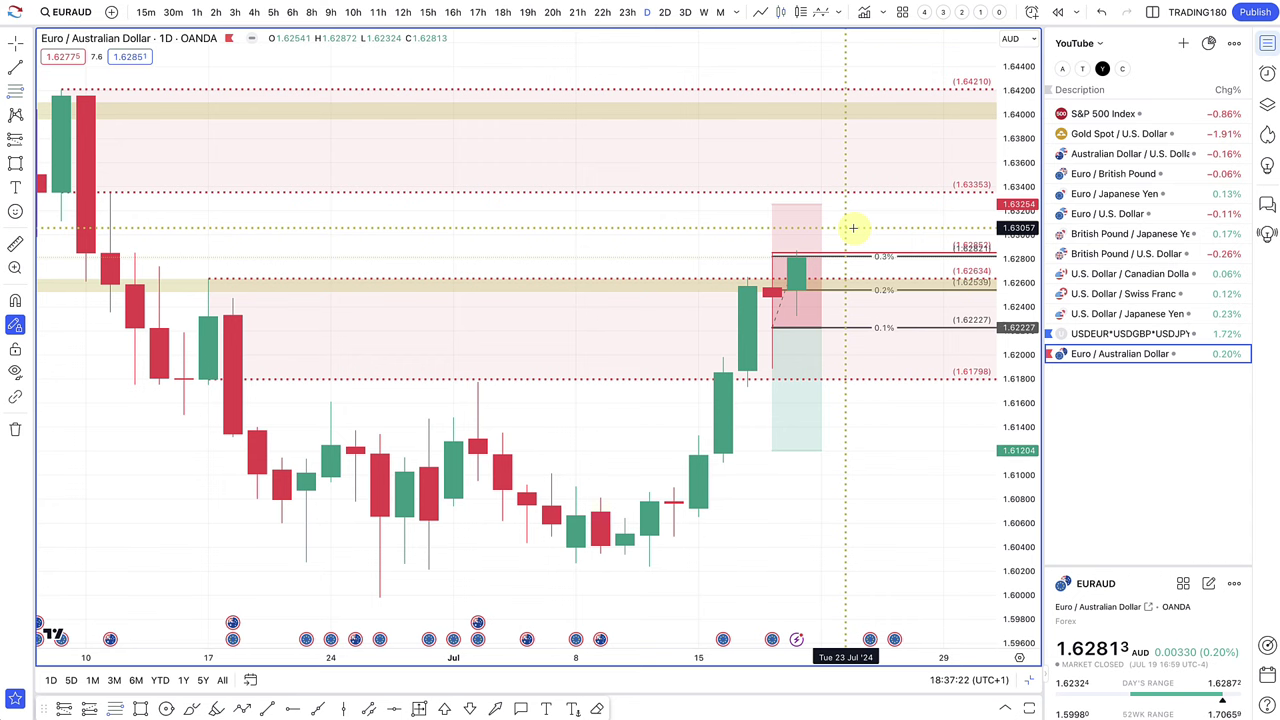
scroll(811, 257, up, 3)
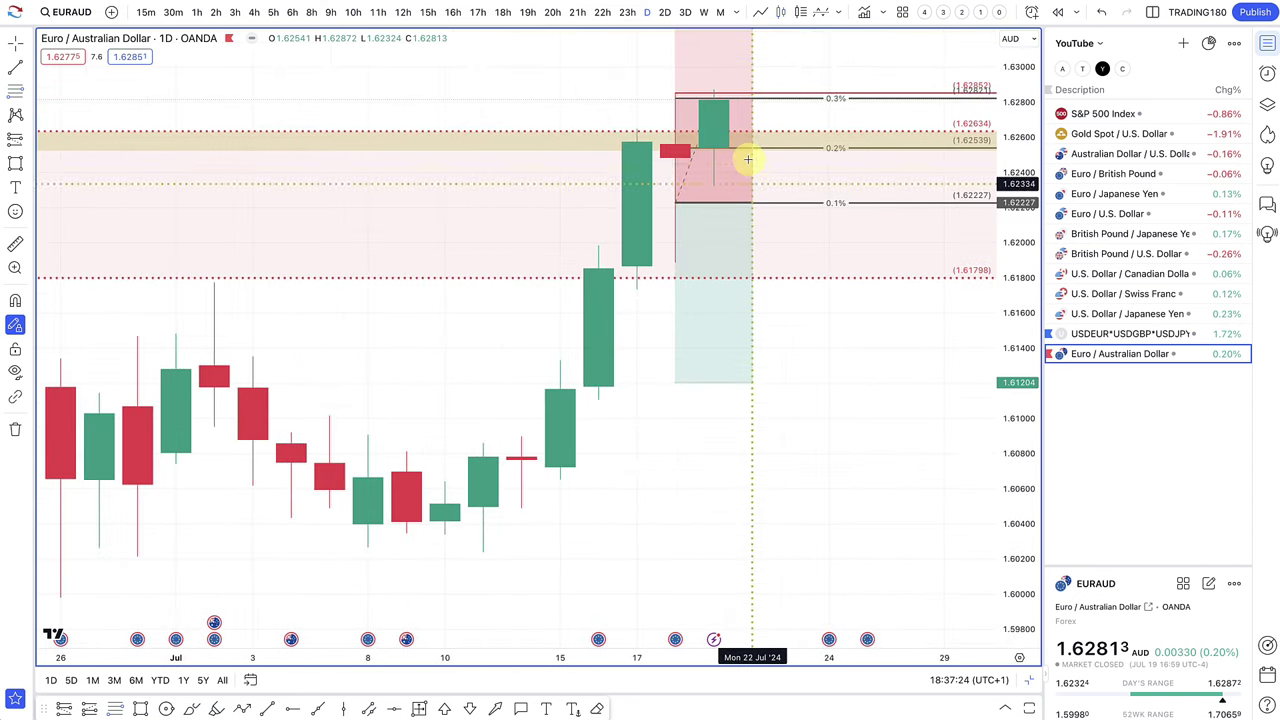
scroll(794, 126, down, 2)
scroll(799, 128, down, 2)
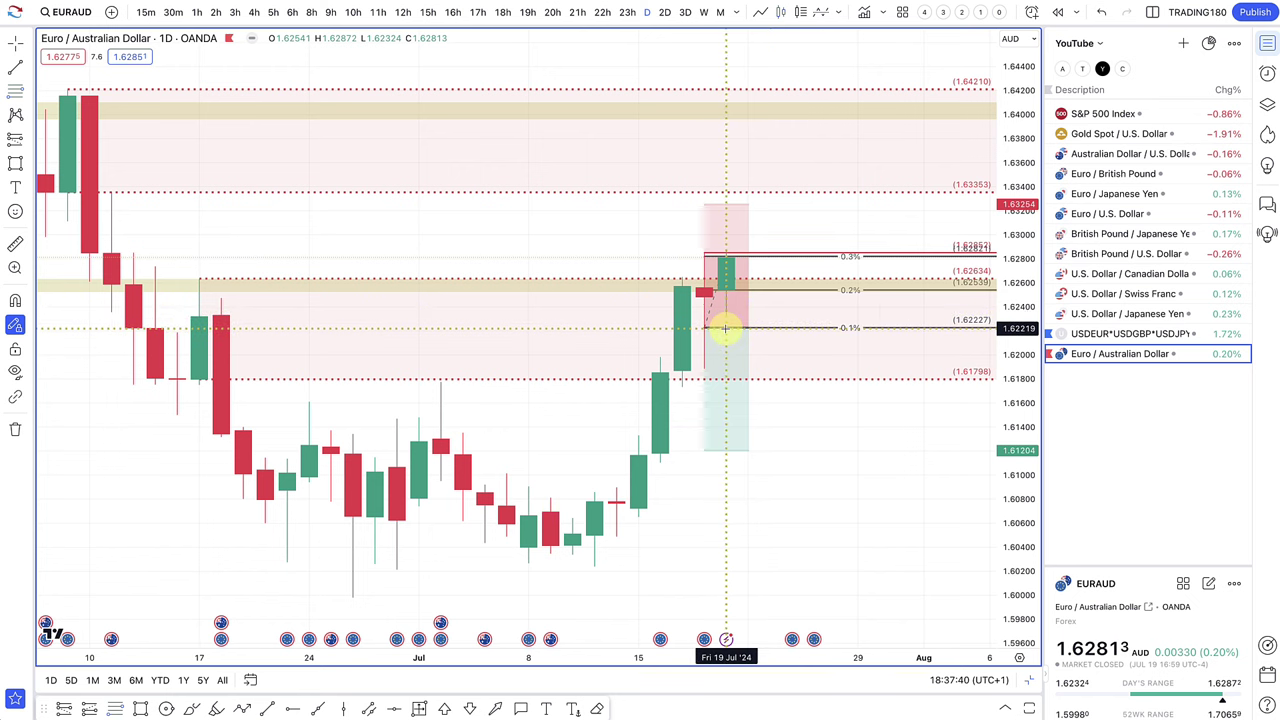
scroll(722, 328, up, 1)
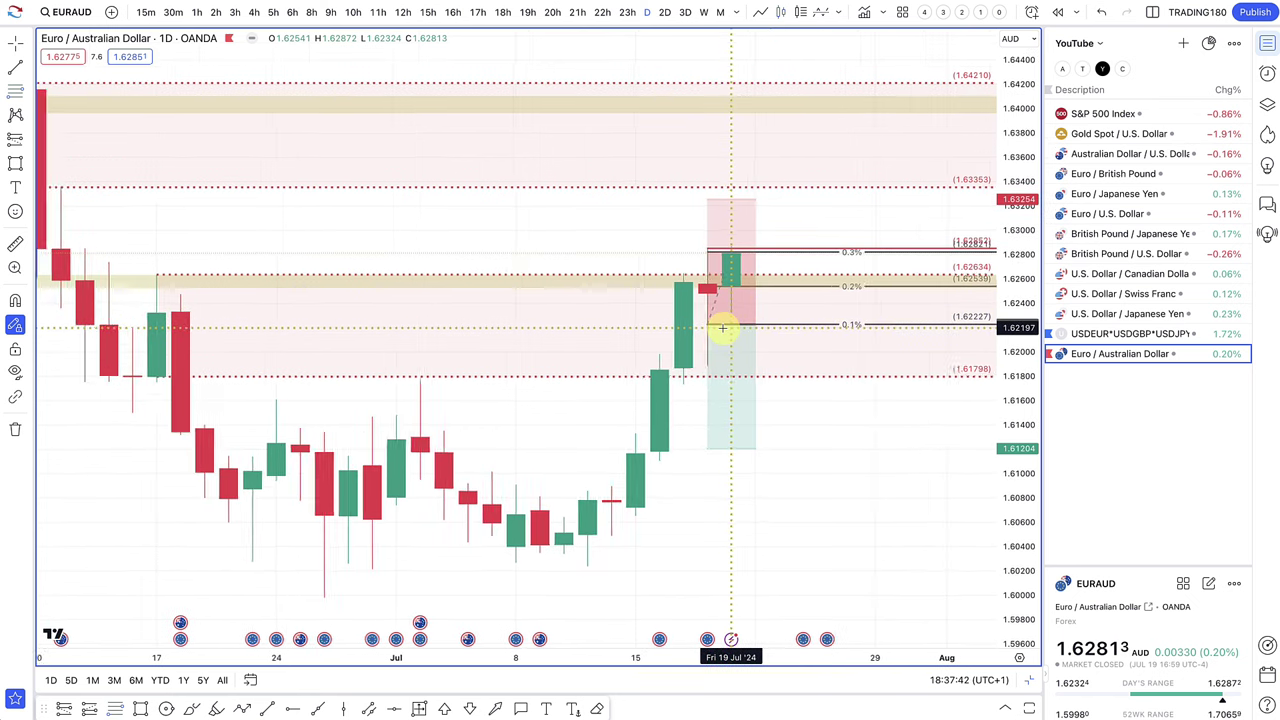
scroll(722, 328, up, 1)
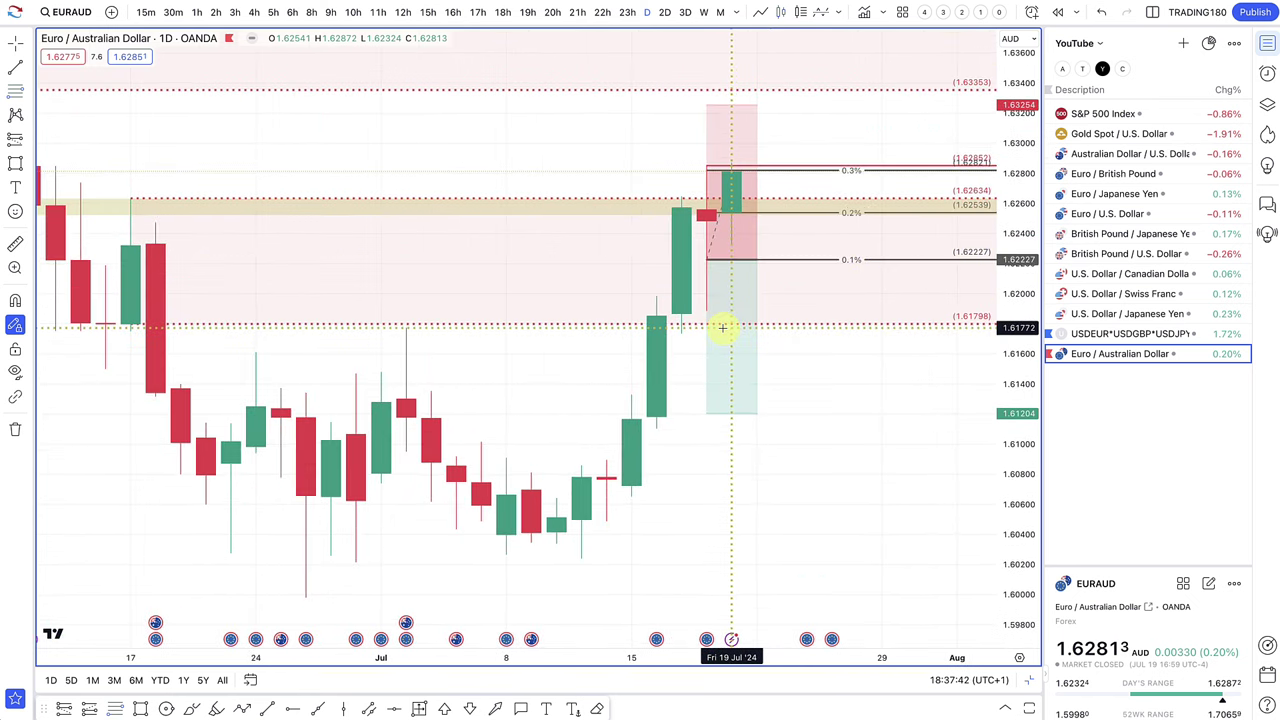
Step: Move the short position's entry to 1.62818 on 19 July, set its target to 1.62384 and extend it to 23 July
click(735, 250)
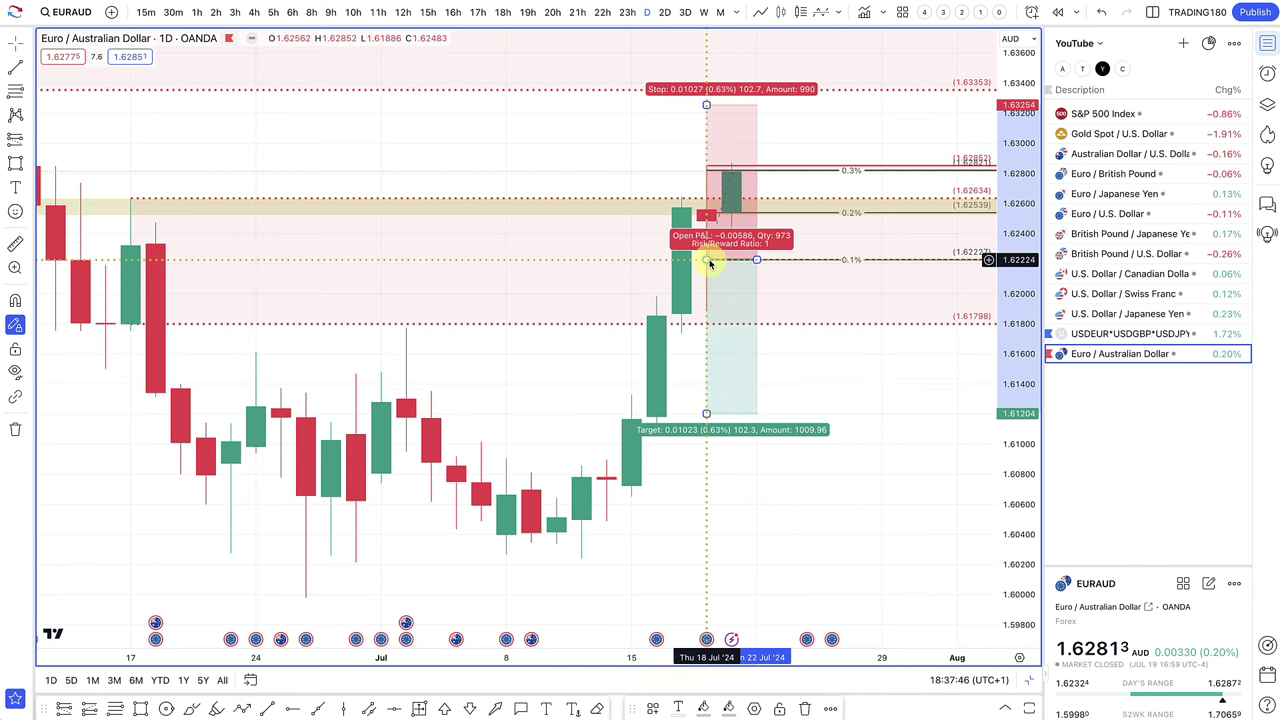
drag(708, 262, 724, 175)
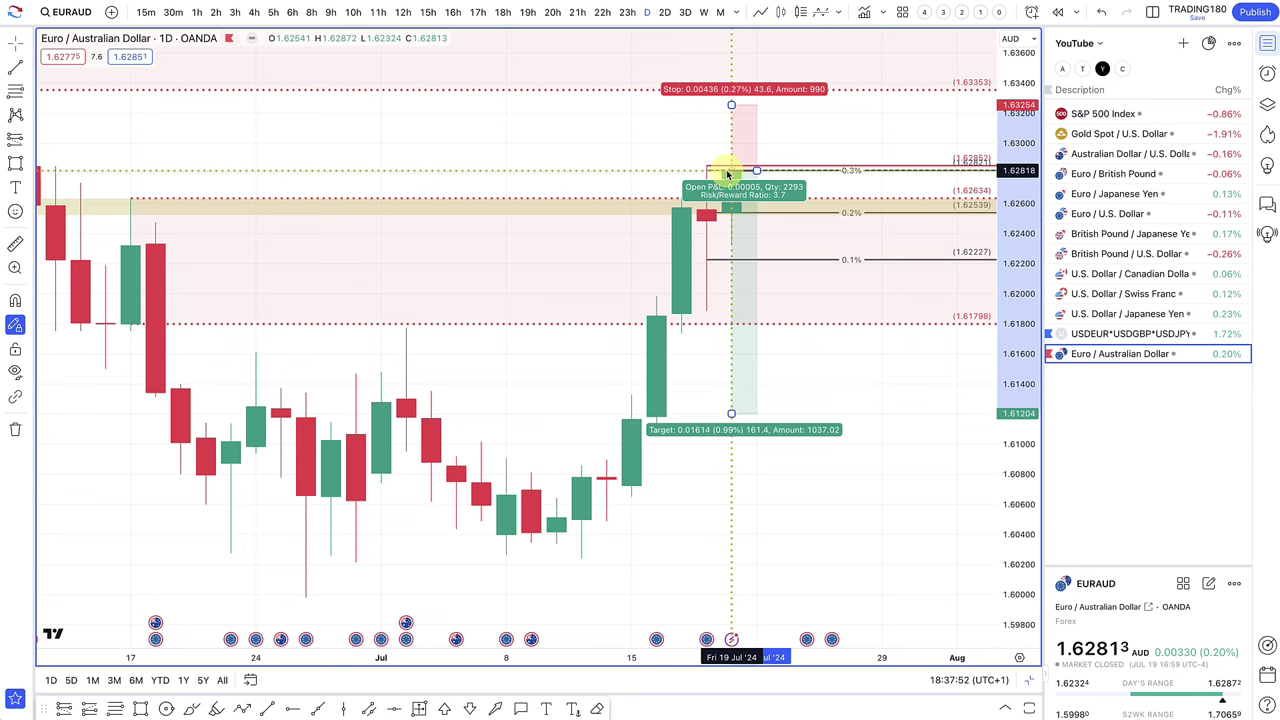
drag(731, 413, 762, 236)
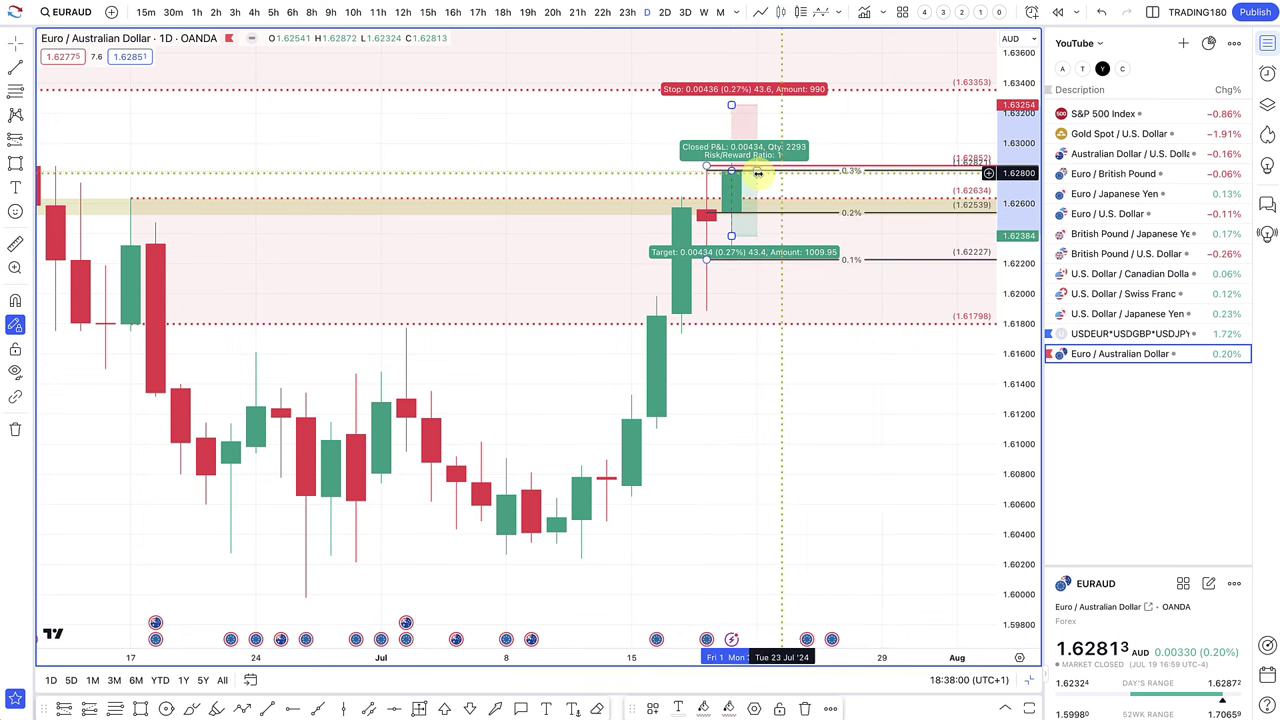
drag(766, 173, 794, 172)
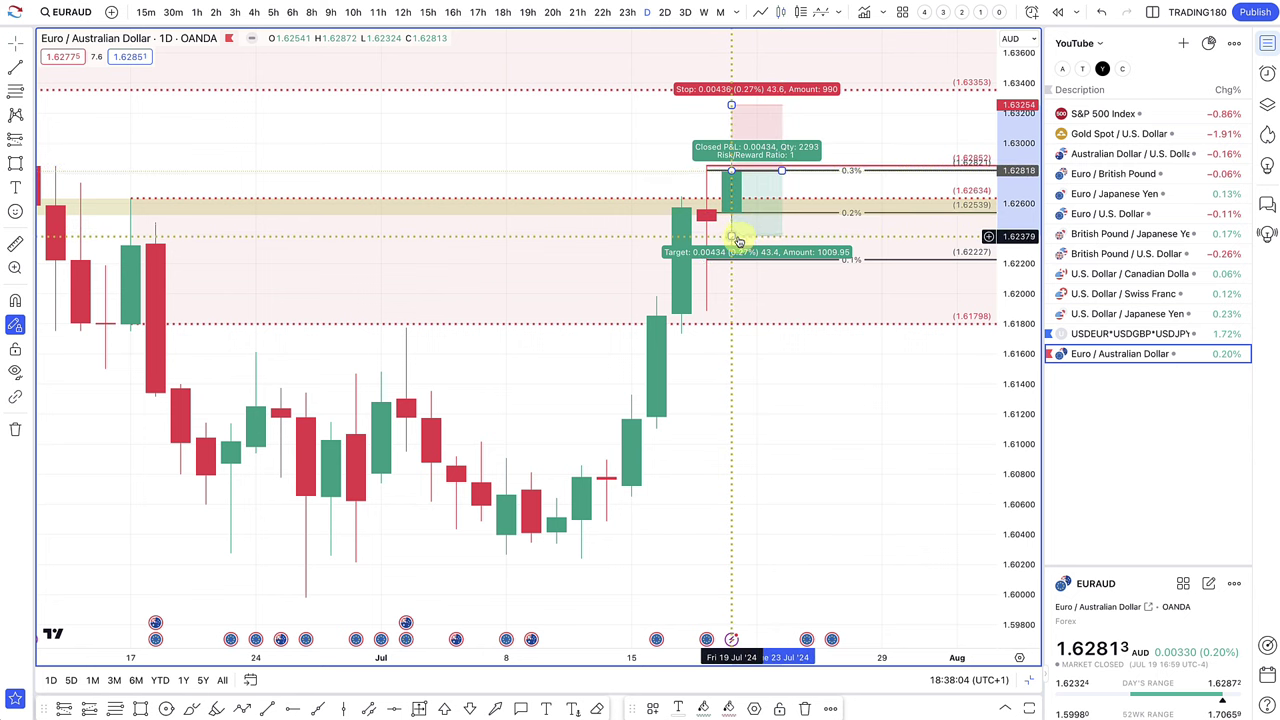
Step: Lower the short position's entry to the 0.2% level at 1.62534 and extend its target down to 1.60671
click(838, 207)
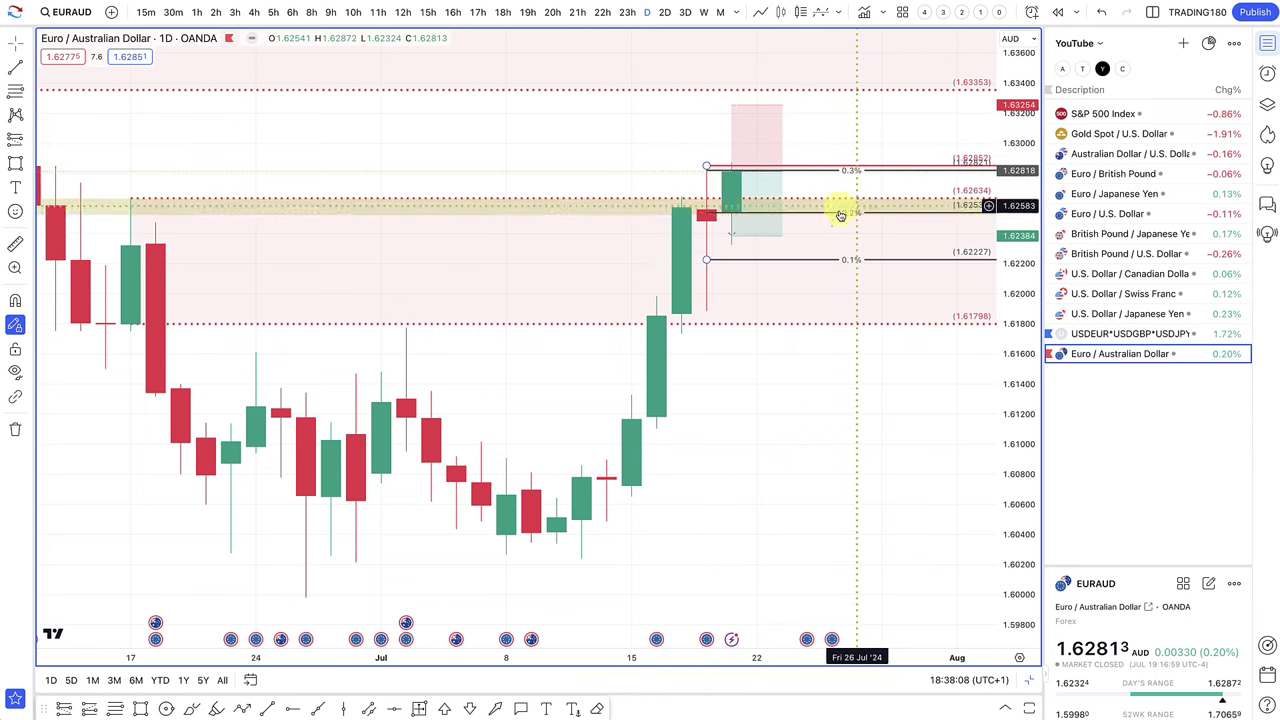
click(829, 257)
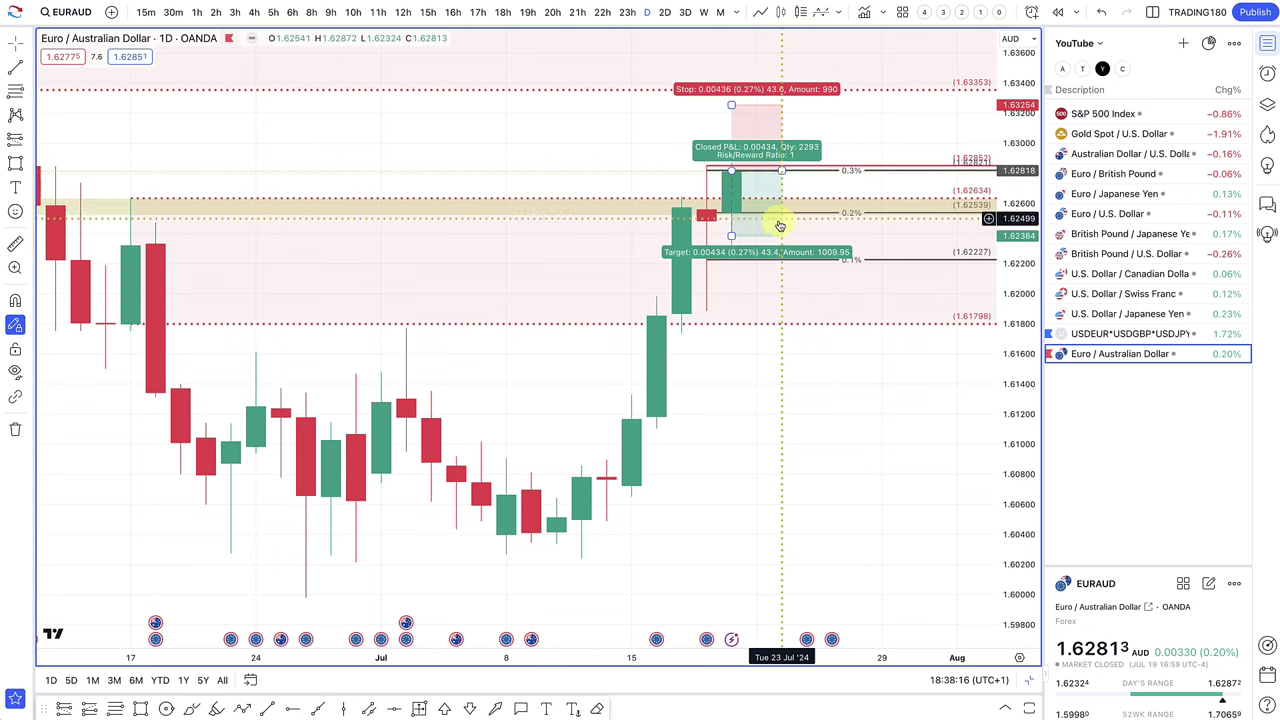
drag(732, 236, 731, 388)
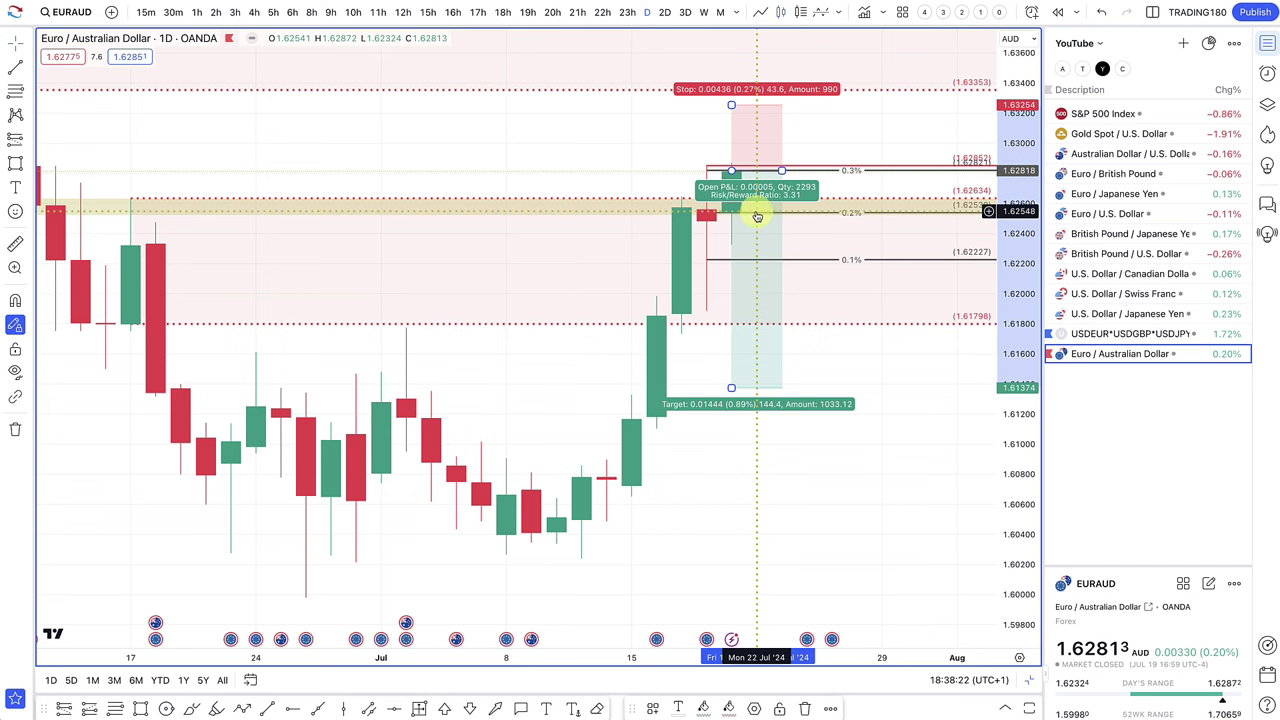
drag(731, 171, 731, 213)
scroll(805, 385, down, 3)
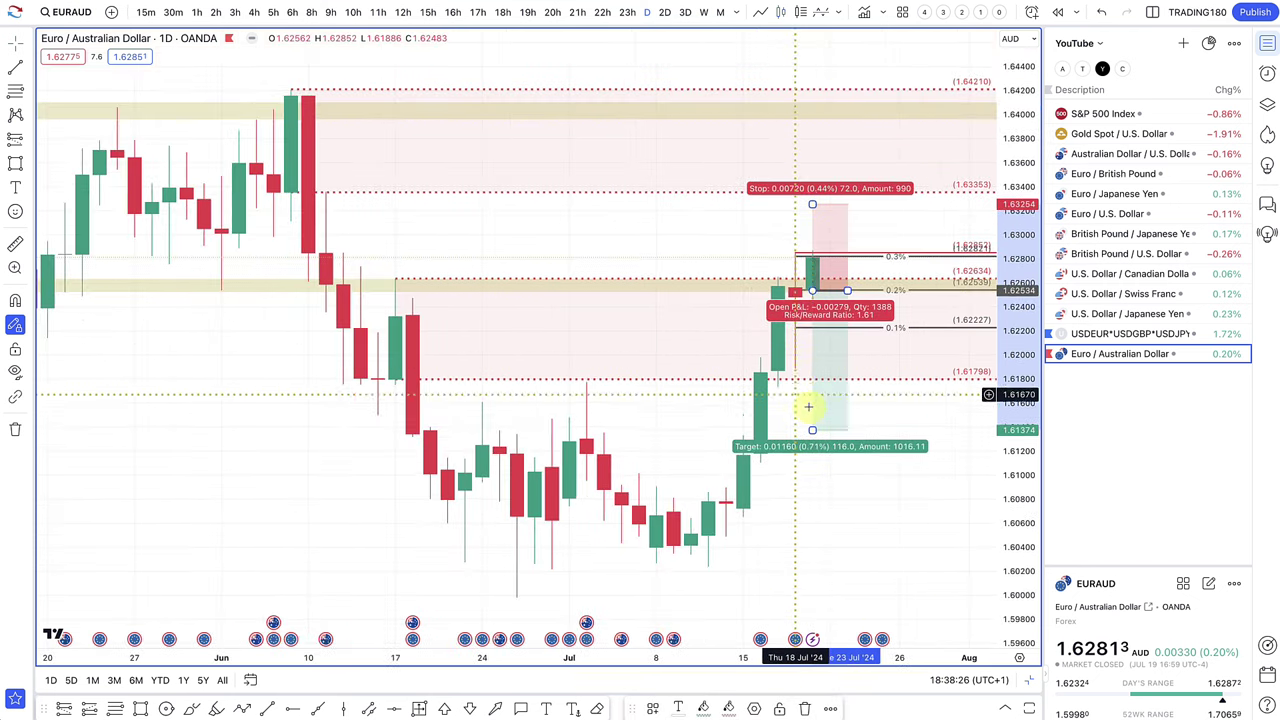
drag(812, 430, 806, 514)
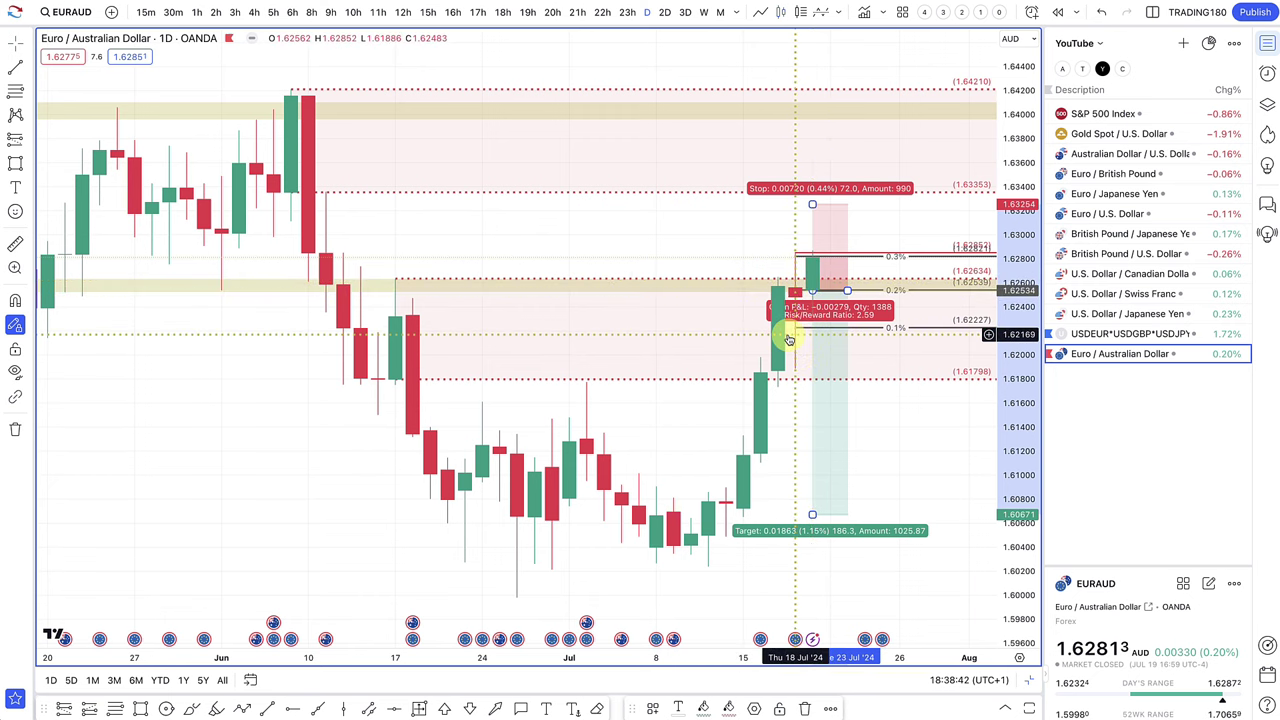
scroll(787, 337, down, 2)
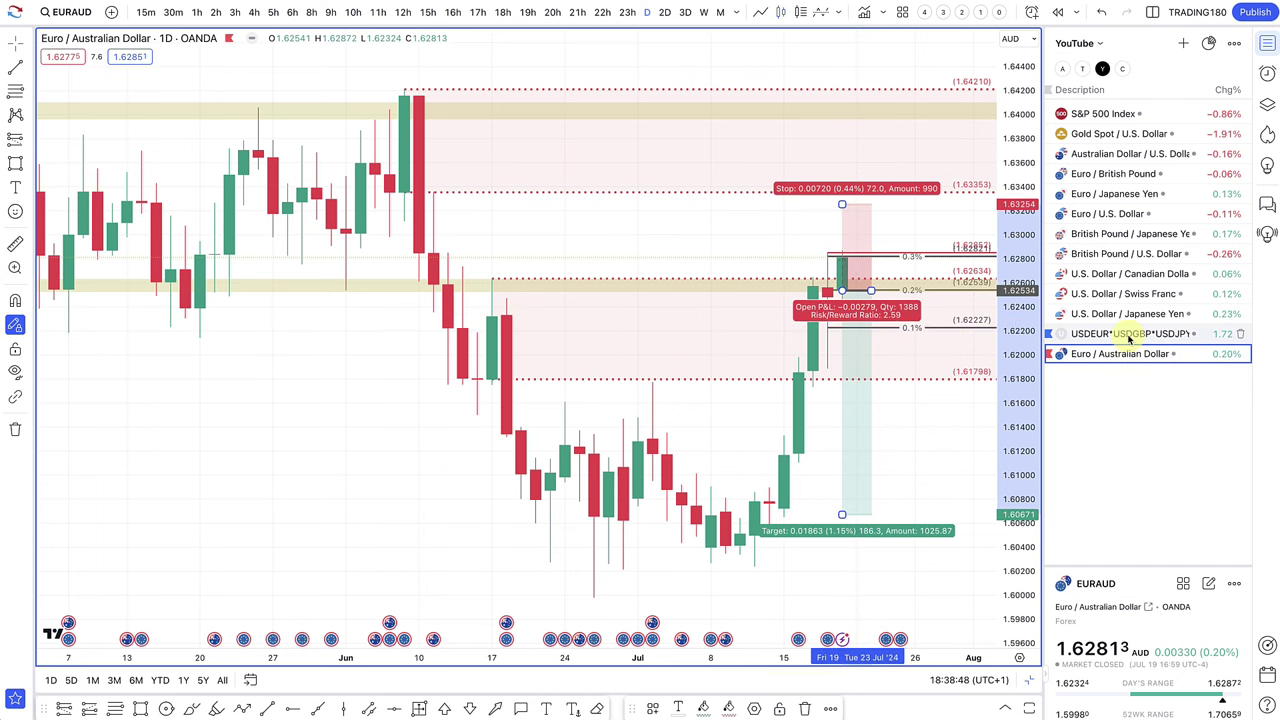
scroll(897, 335, up, 3)
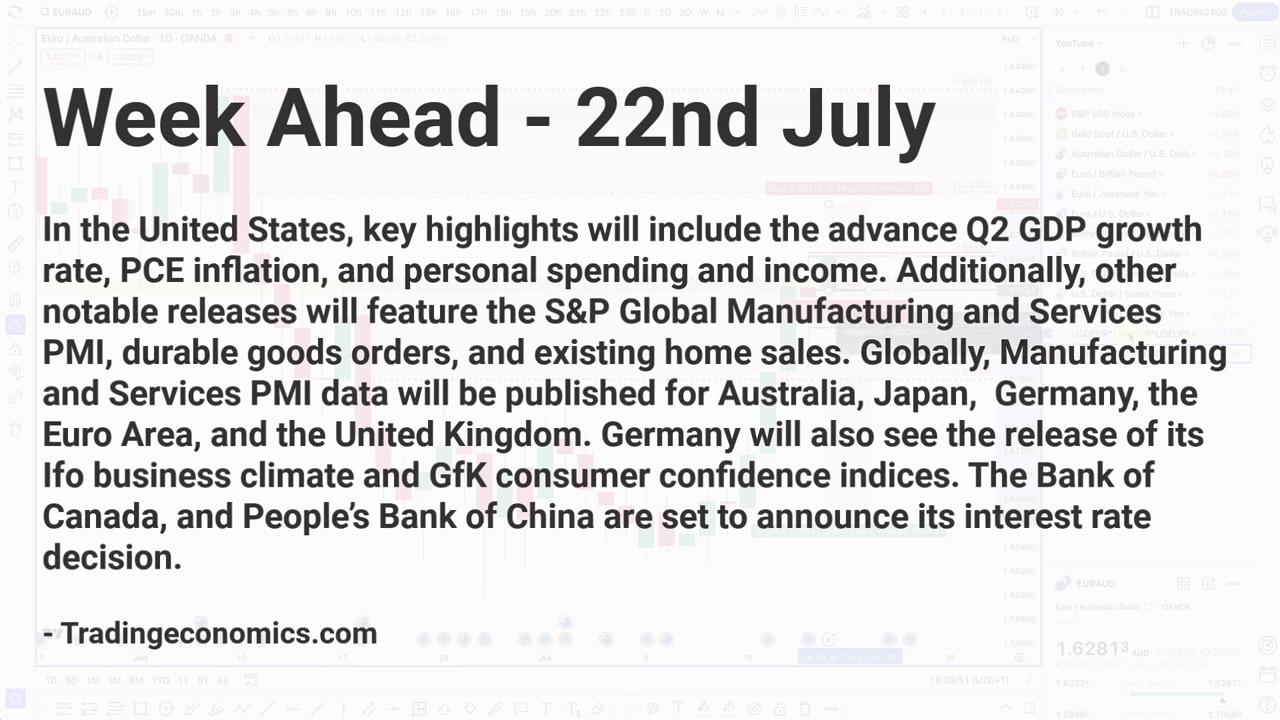
Step: Open the chart of the US dollar composite USDEUR*USDGBP*USDJPY*USDCAD*USDAUD*USDNZD*USDCHF from the watchlist
click(1130, 333)
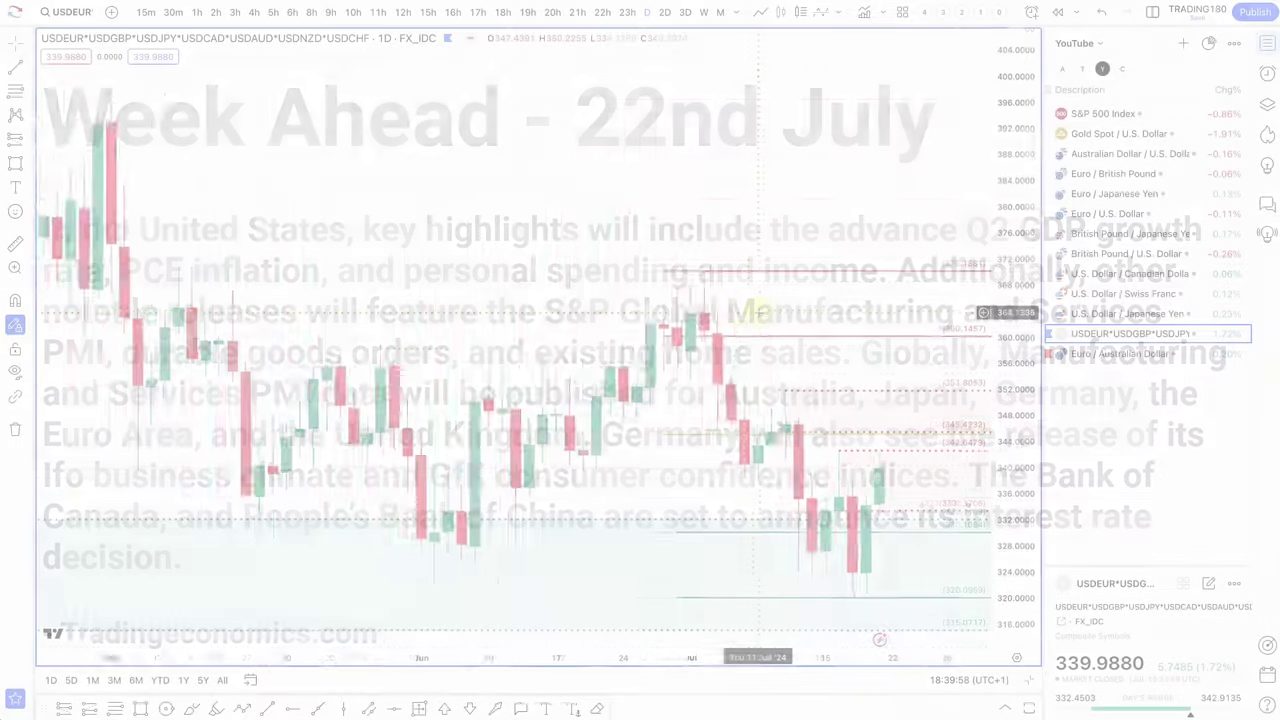
scroll(614, 482, down, 3)
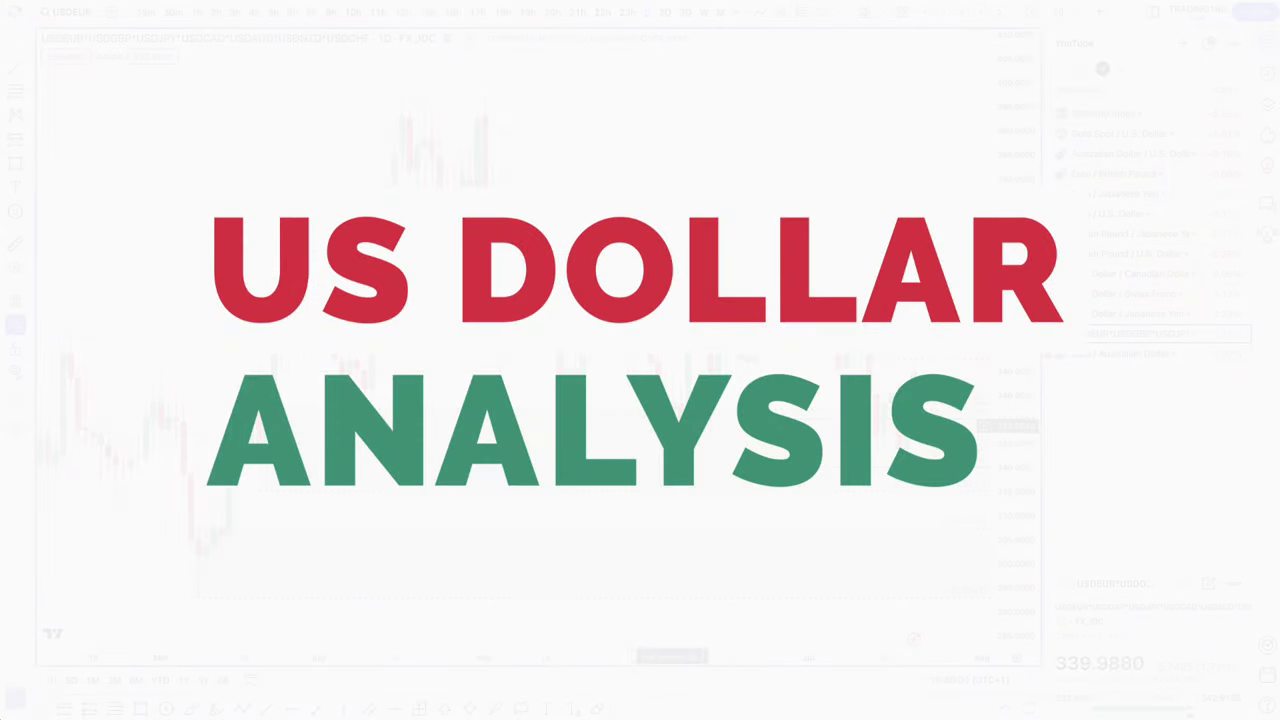
scroll(704, 450, down, 2)
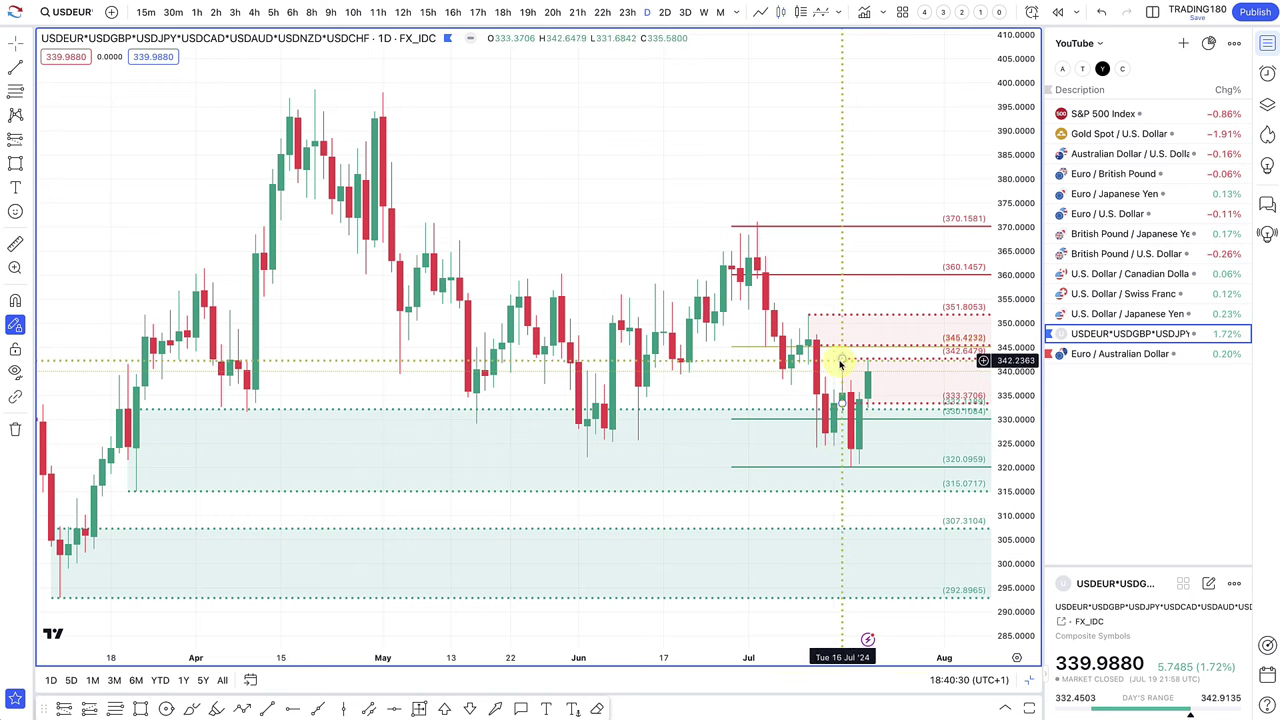
Step: Measure the date and price range from about 342.77 on 12 July down to about 320.40 on 24 July, and clear the measurement
scroll(857, 400, up, 5)
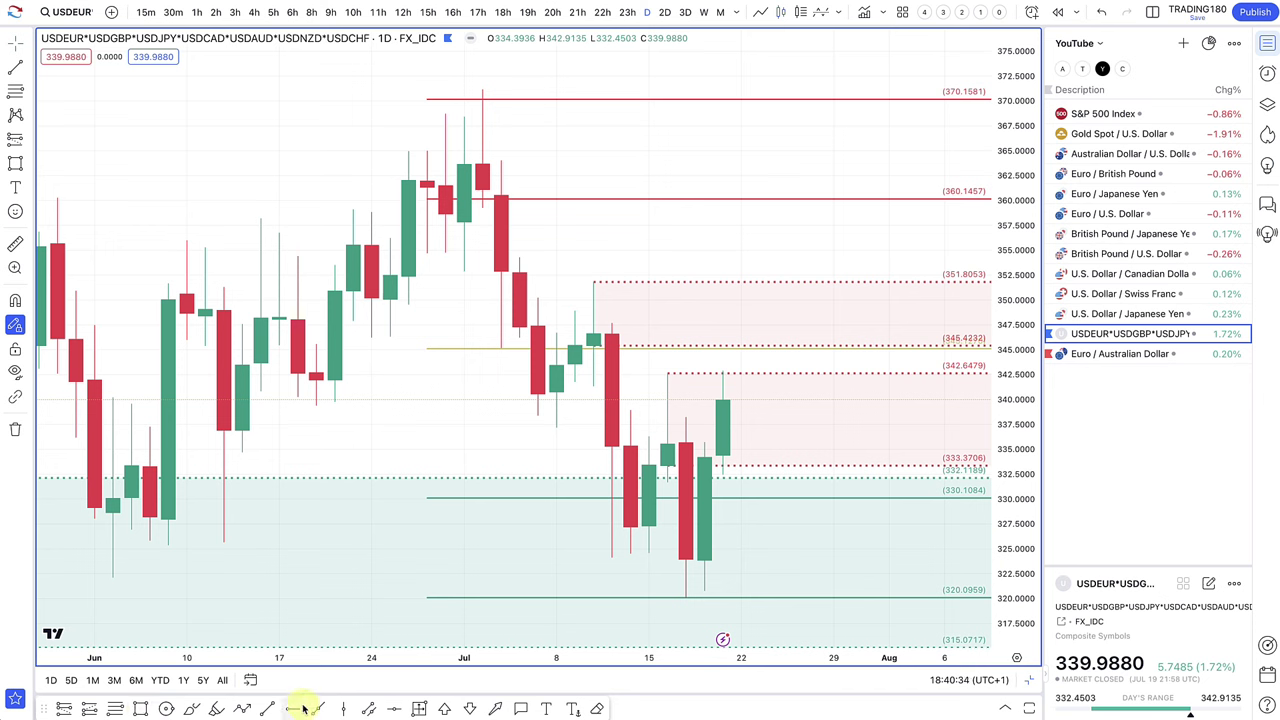
click(419, 708)
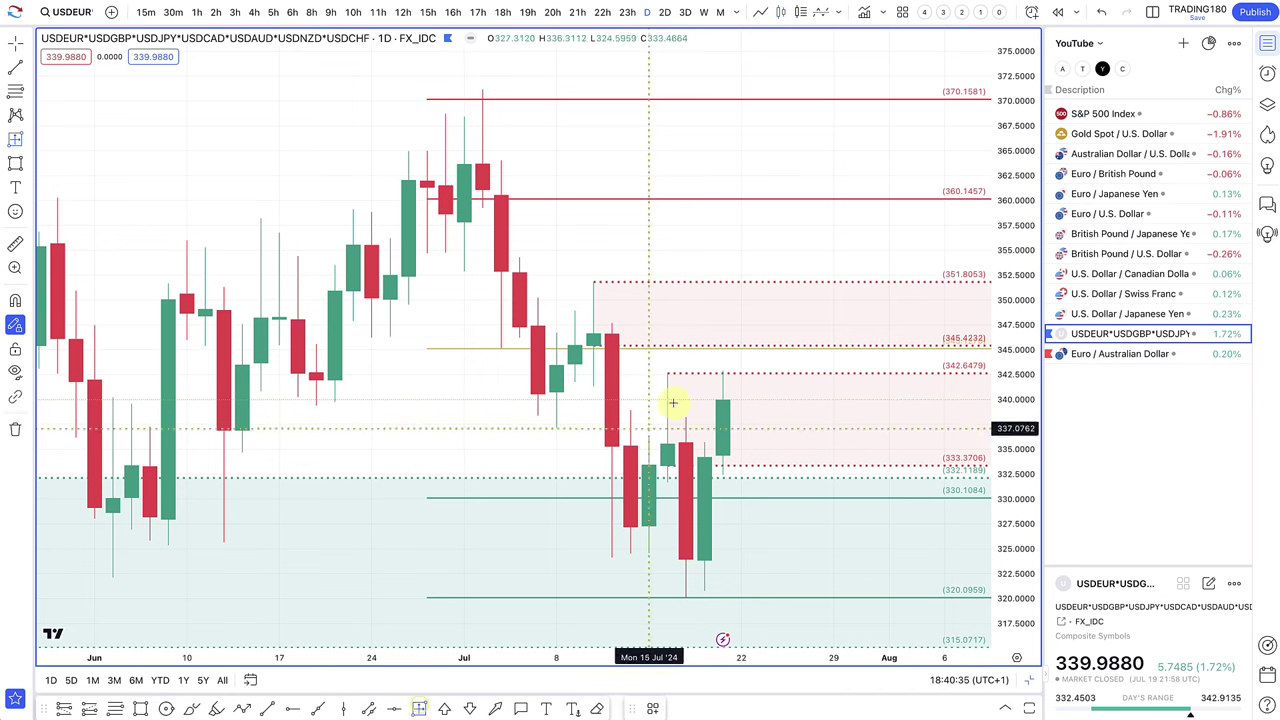
click(630, 372)
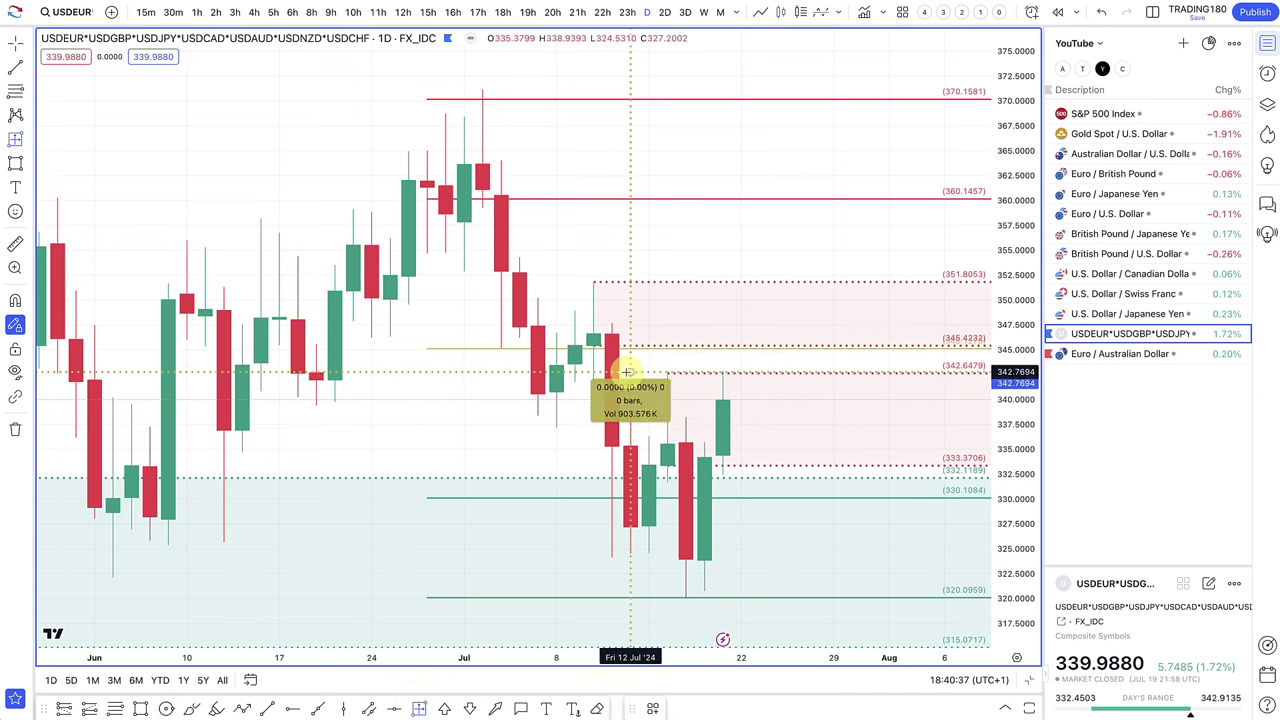
click(777, 594)
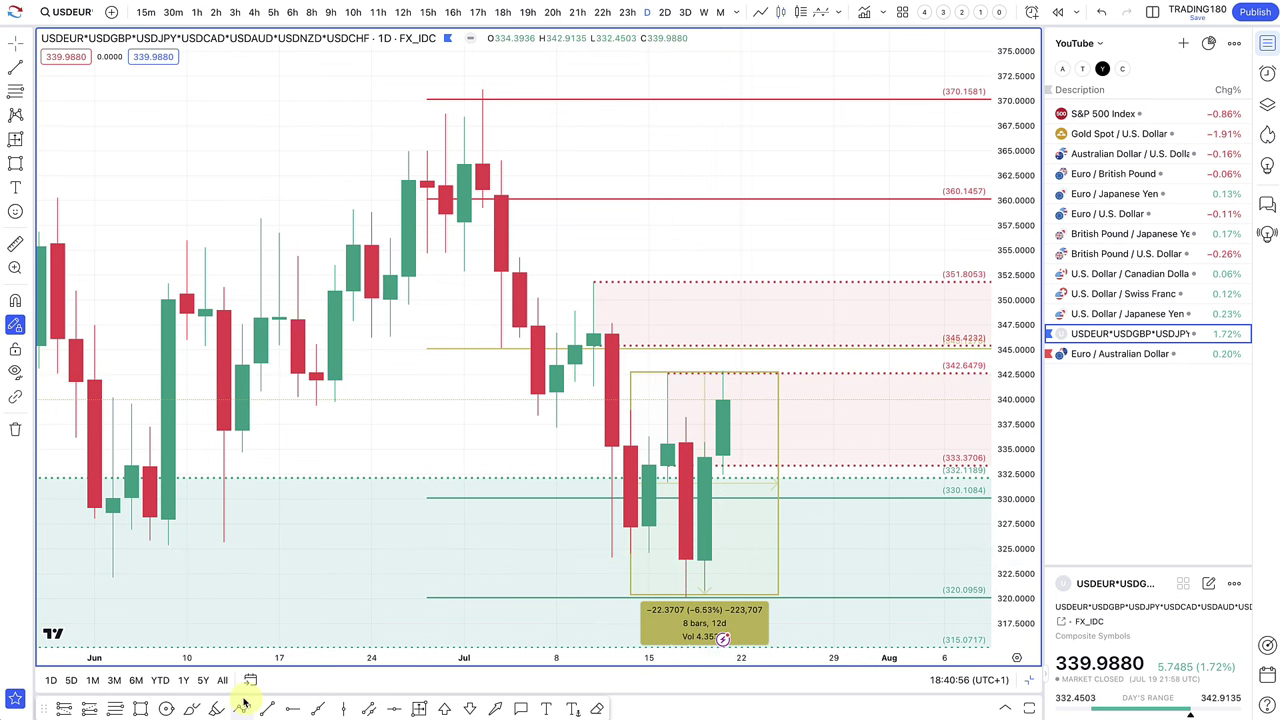
click(778, 438)
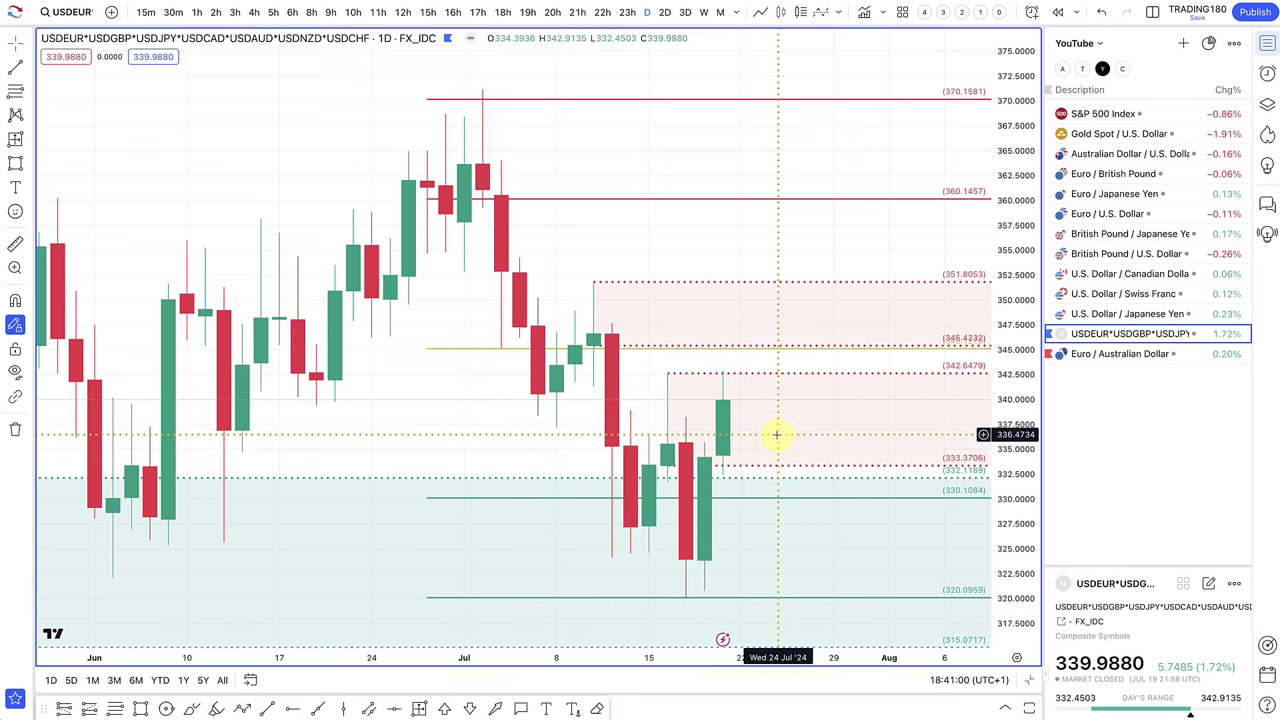
Step: Draw two downward arrow paths, from the 19 July candle's upper wick to about 330 and from about 349.6 on 22 July to about 336.9
click(242, 708)
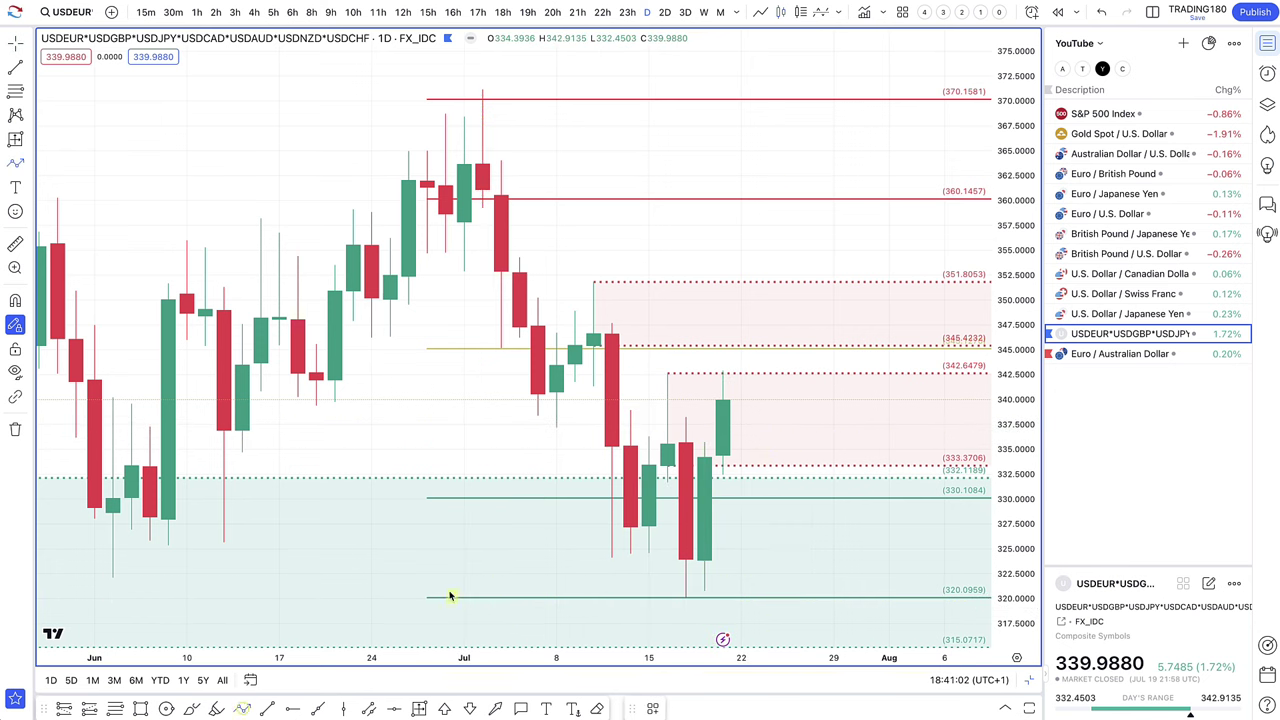
click(728, 383)
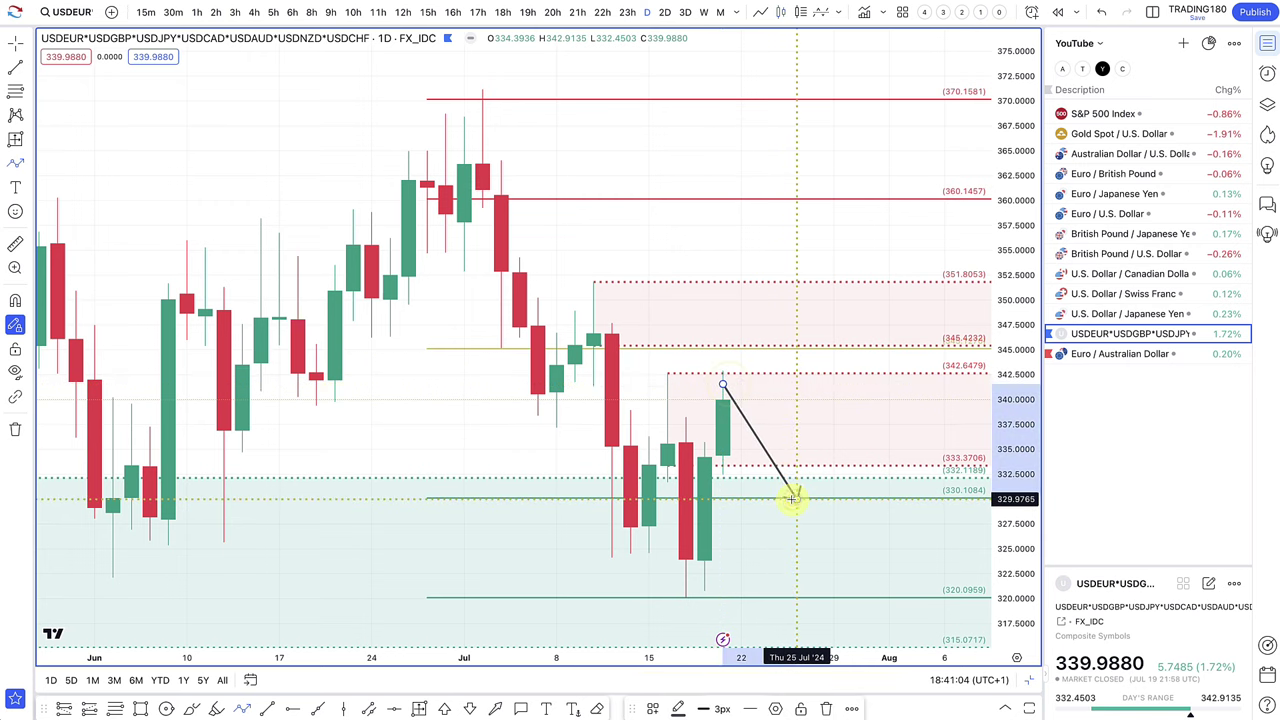
click(795, 497)
click(741, 304)
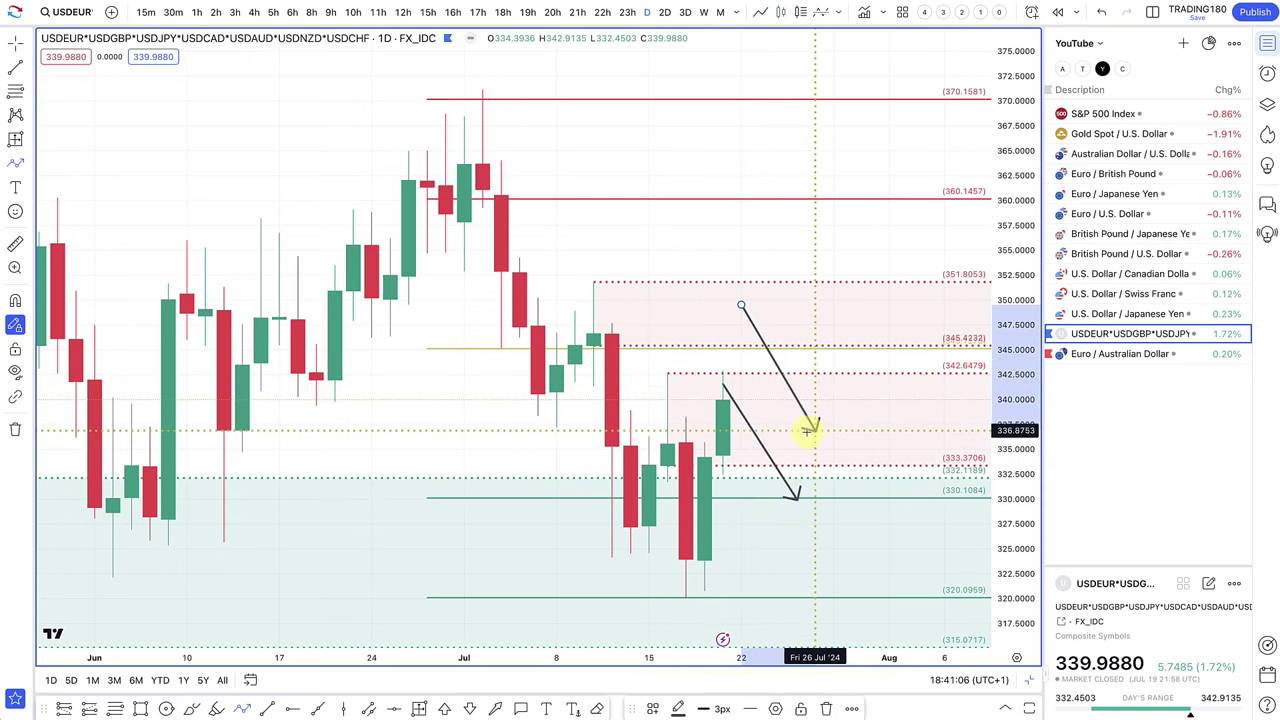
click(815, 432)
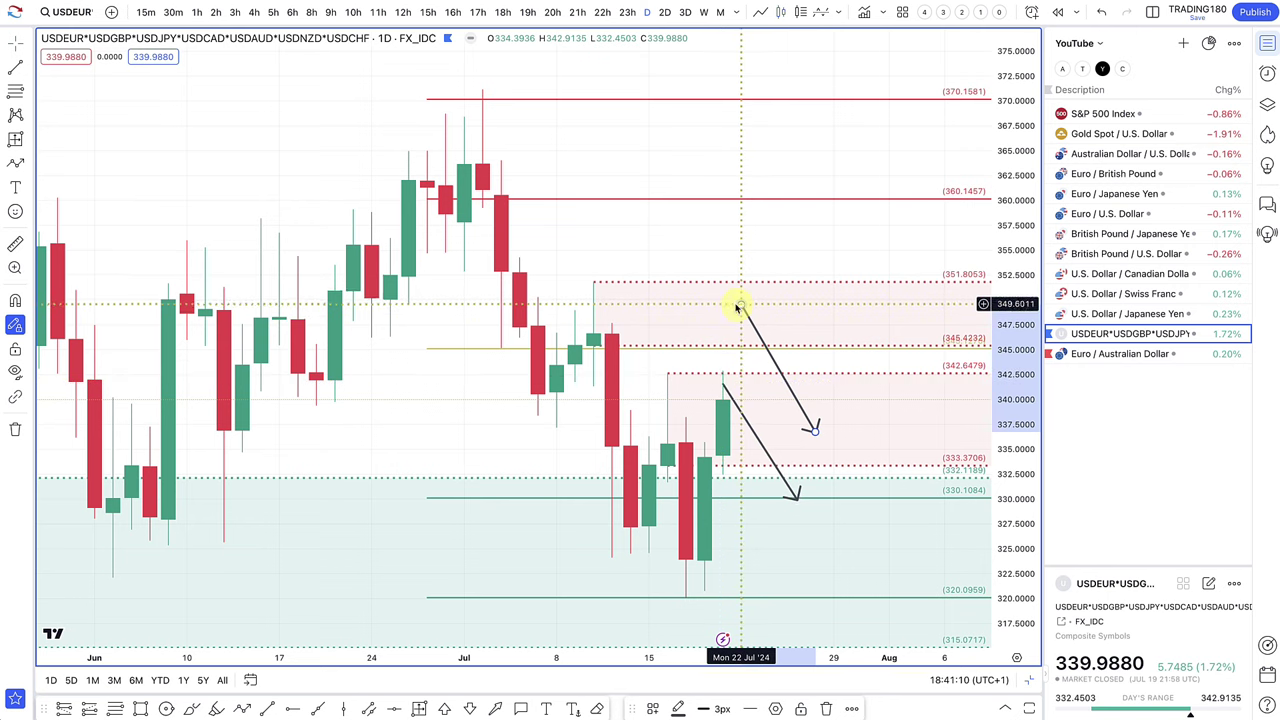
scroll(734, 320, down, 1)
scroll(745, 325, down, 1)
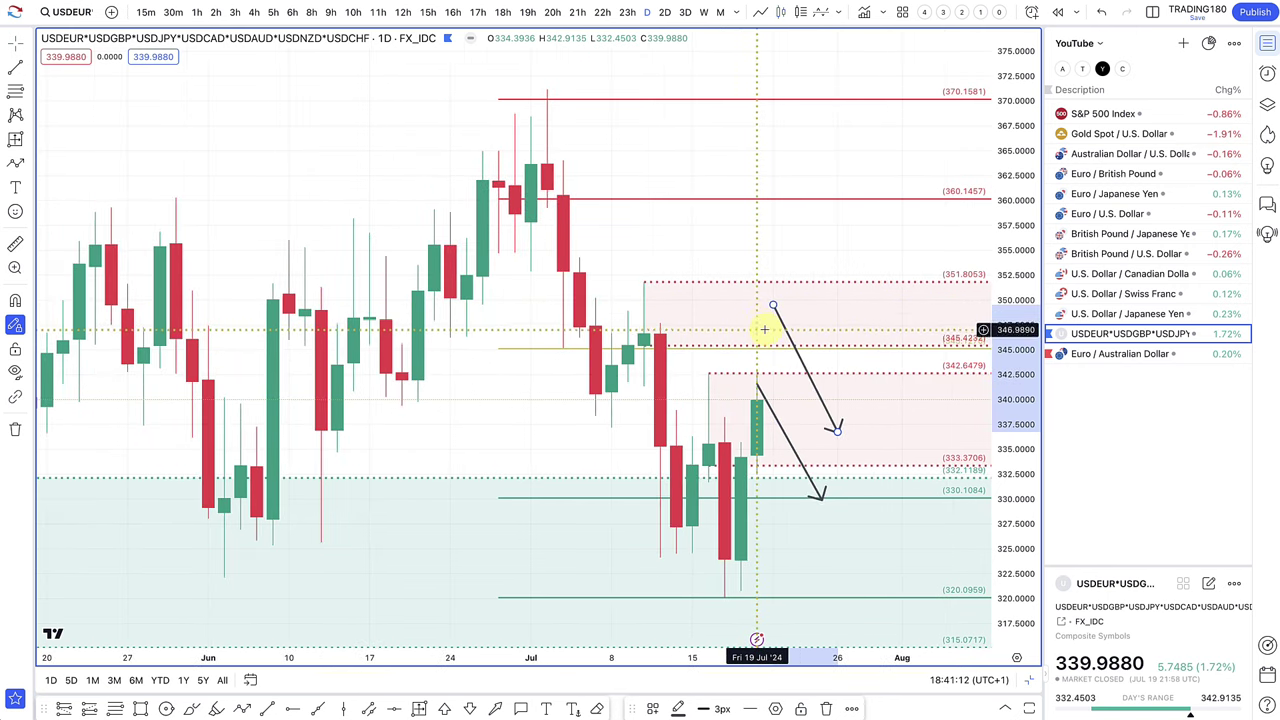
scroll(766, 331, down, 1)
scroll(770, 385, down, 1)
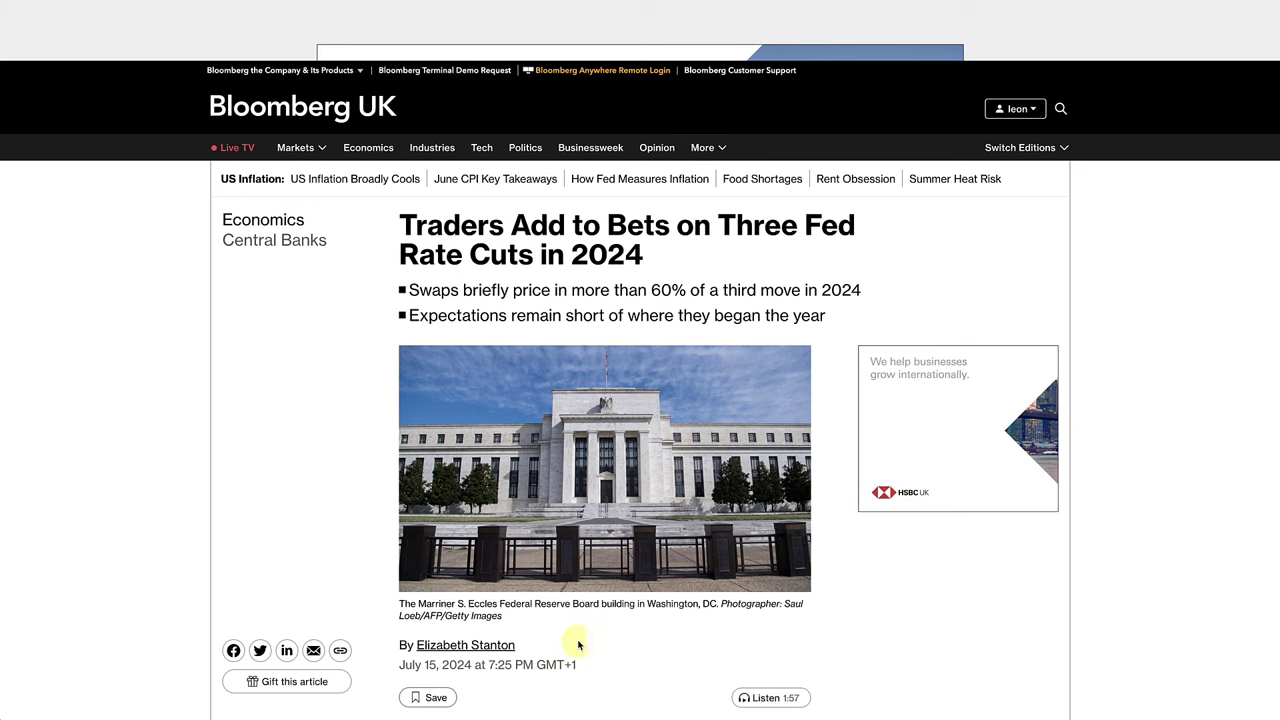
Step: Read the Bloomberg article on traders' bets on three Fed rate cuts and check CME FedWatch probabilities for the 31 July 2024 meeting
scroll(570, 645, down, 1)
scroll(578, 645, down, 2)
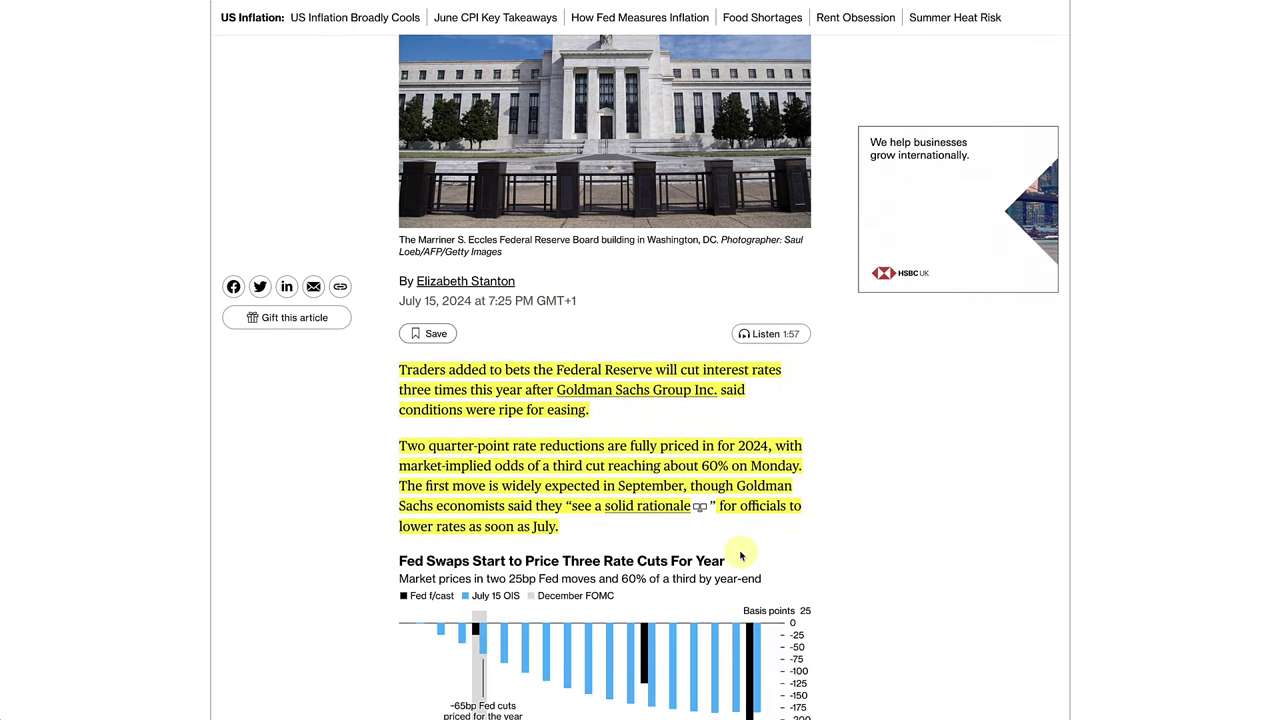
scroll(741, 556, up, 1)
scroll(741, 556, down, 1)
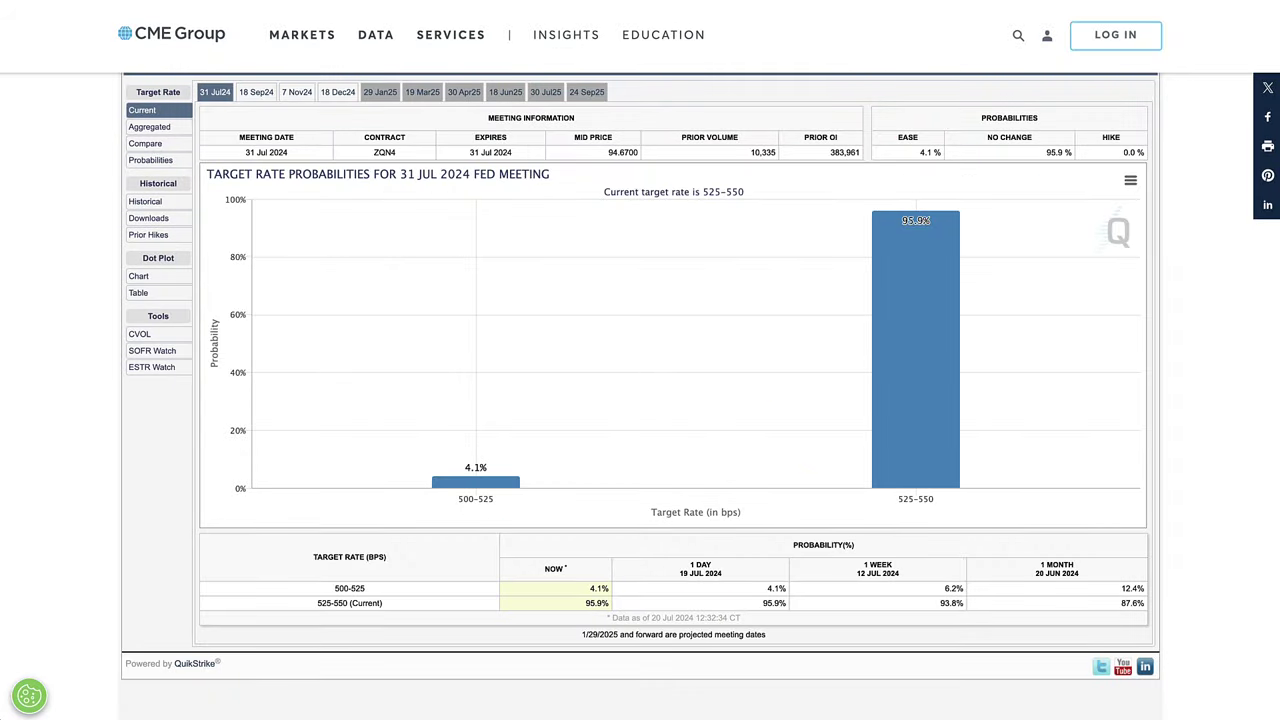
scroll(29, 428, up, 1)
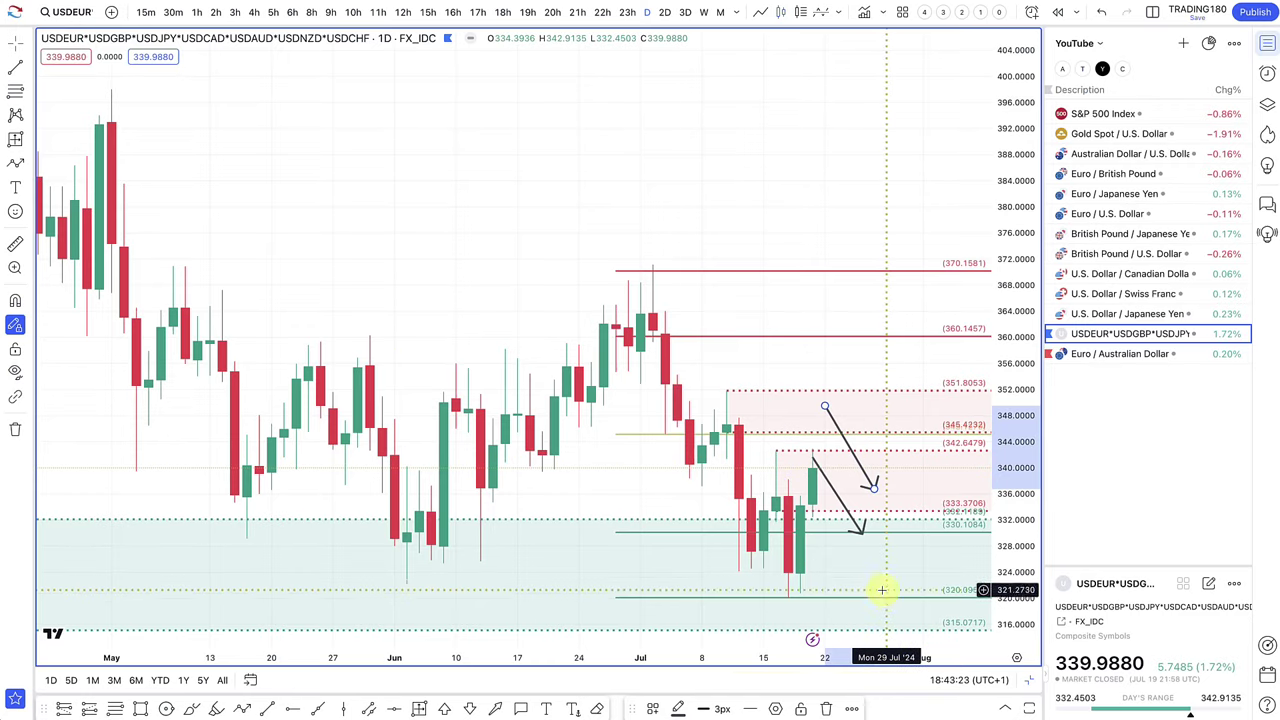
Step: Extend the arrow path starting at the 19 July candle down to about 315 on the dollar composite chart
scroll(880, 586, down, 5)
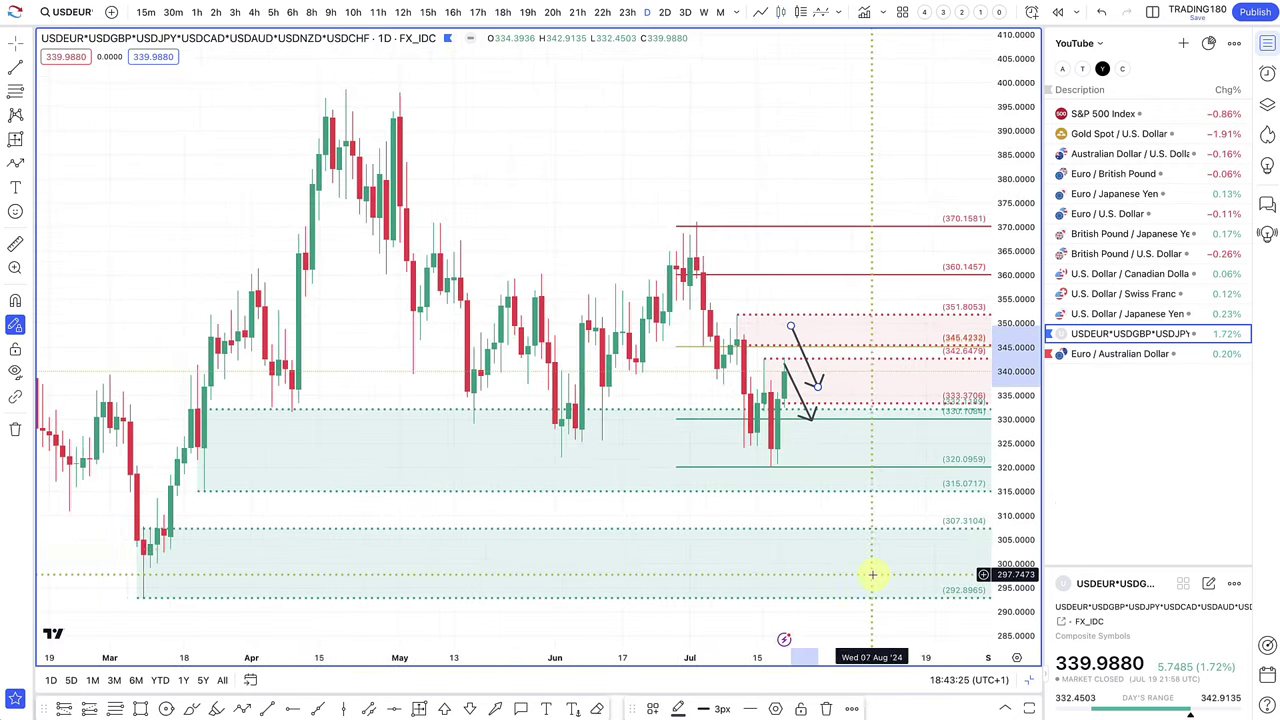
drag(811, 423, 830, 490)
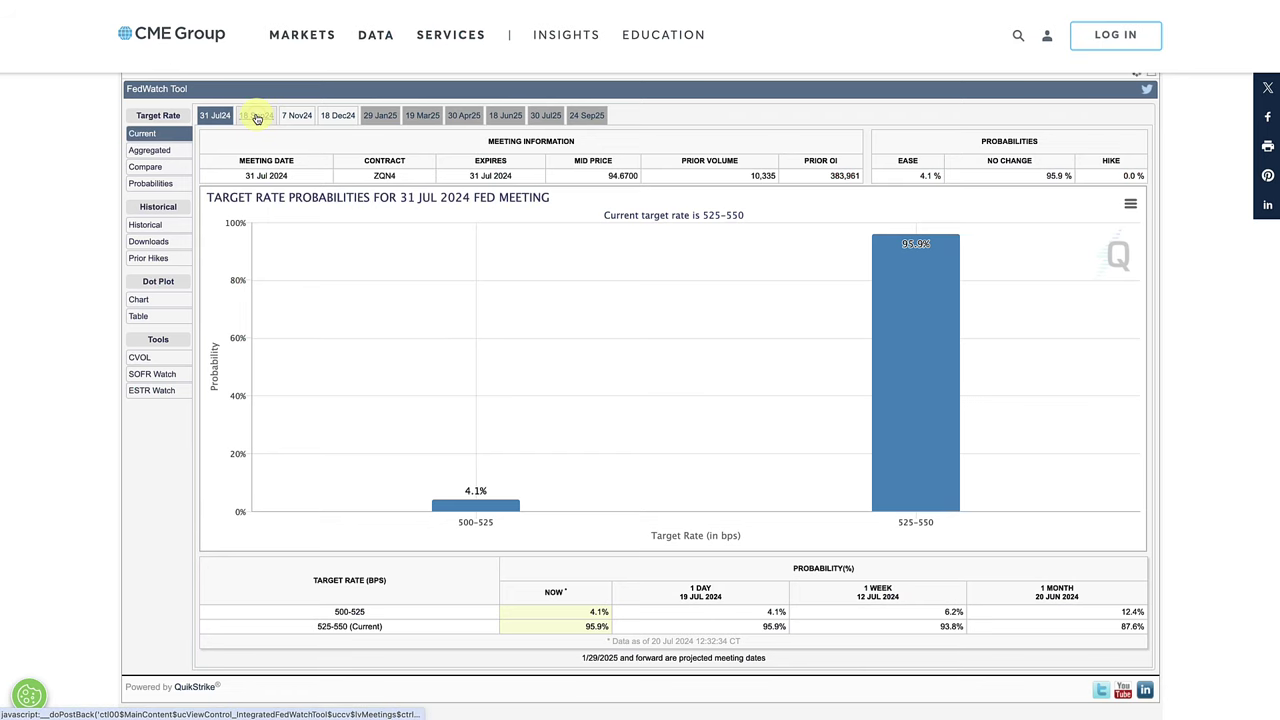
Step: View the FedWatch target rate probabilities for the 18 September, 7 November and 18 December 2024 Fed meetings
click(256, 116)
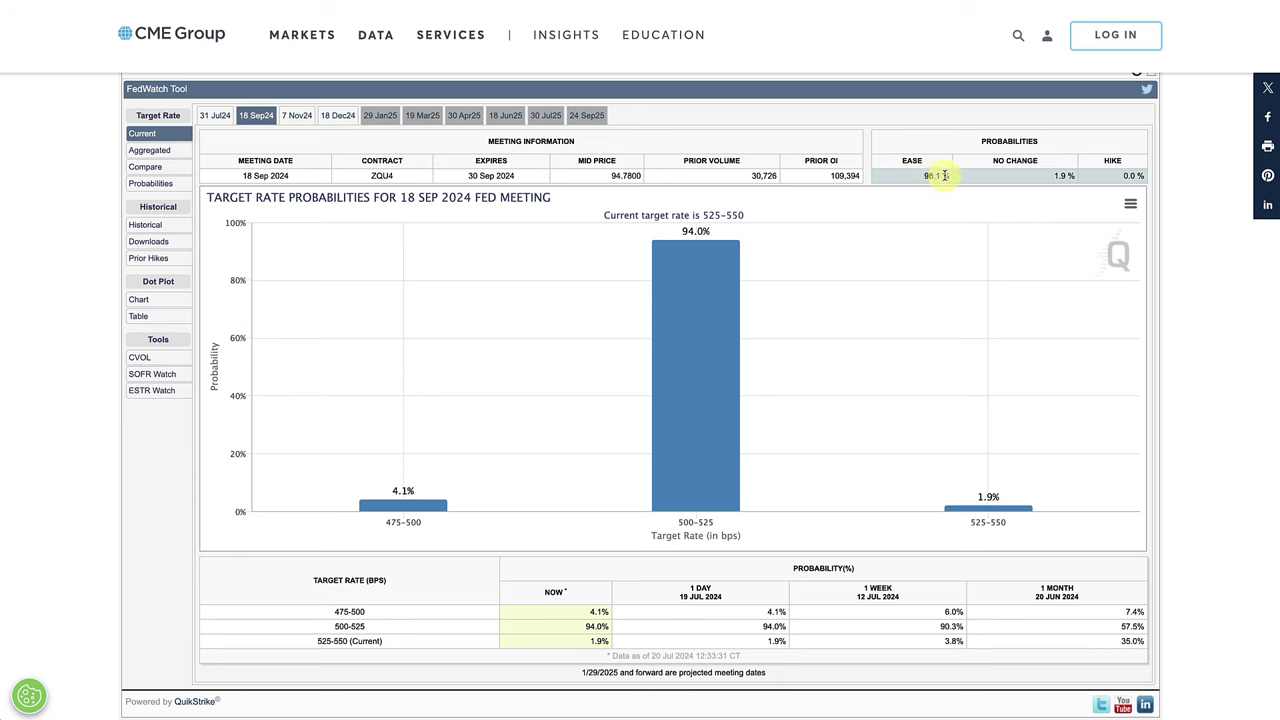
click(295, 116)
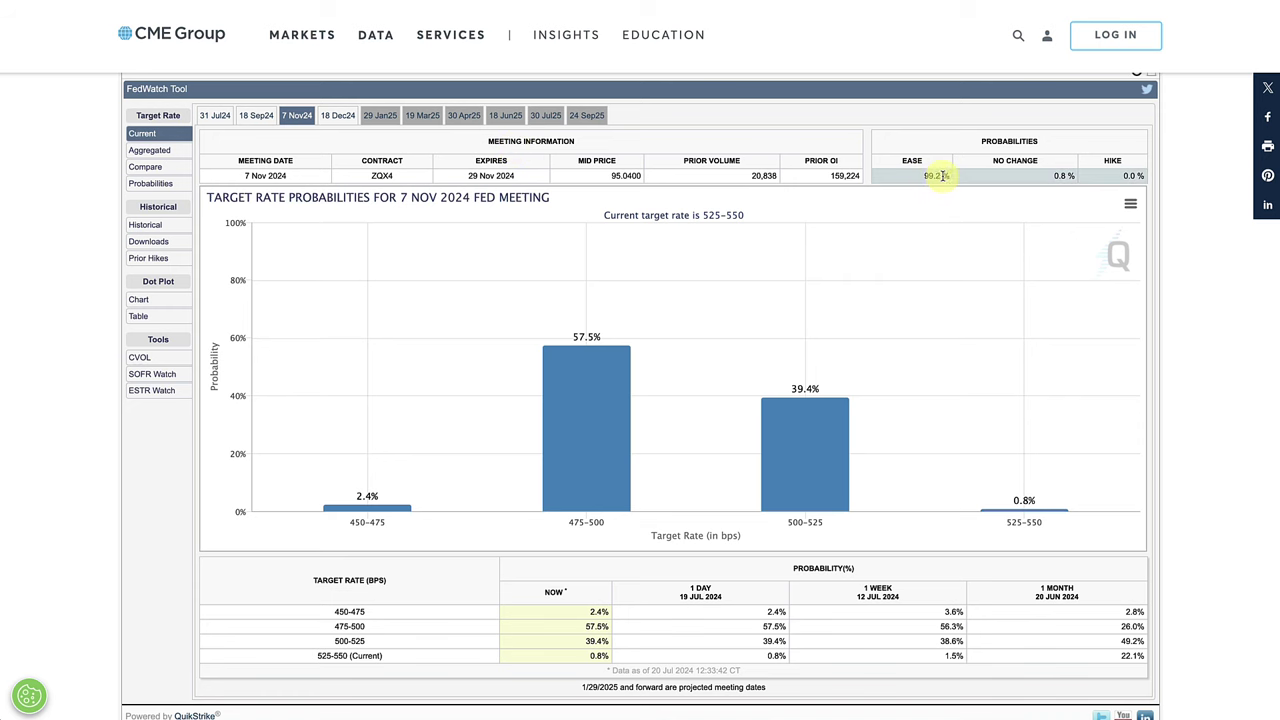
click(338, 116)
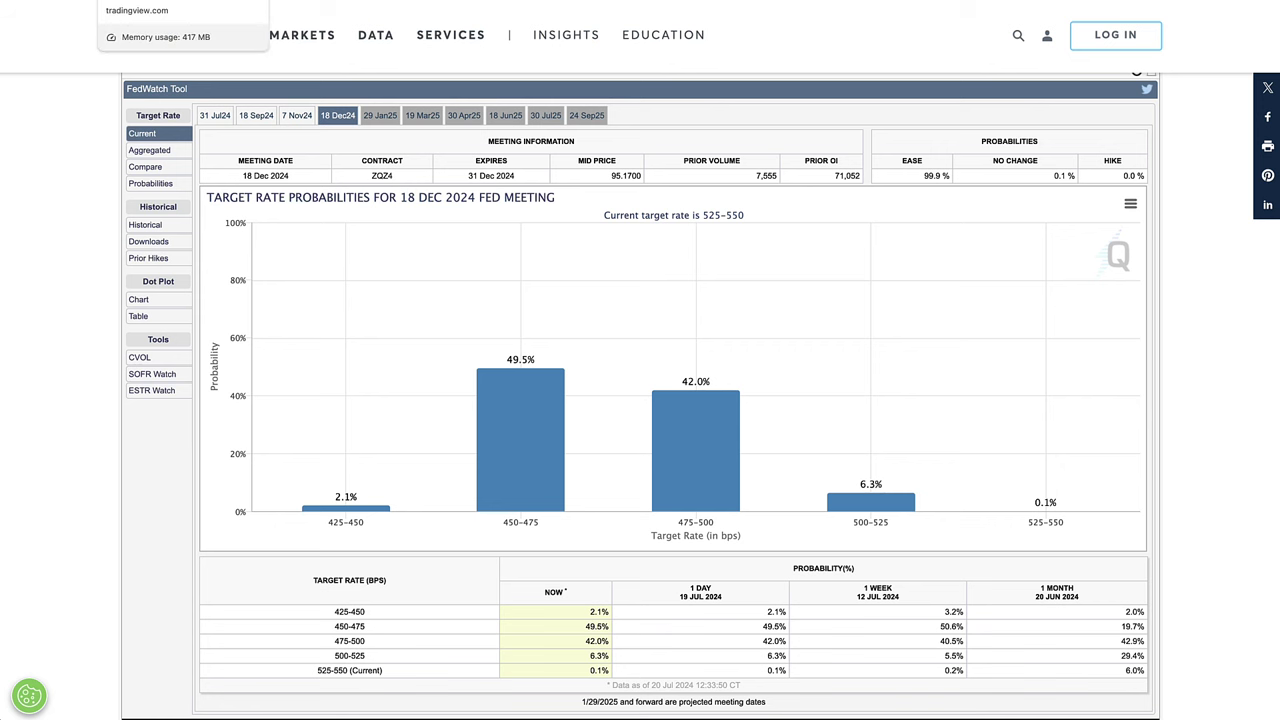
Step: Return to the dollar composite chart and extend the upper arrow path's end down to about 330
click(150, 0)
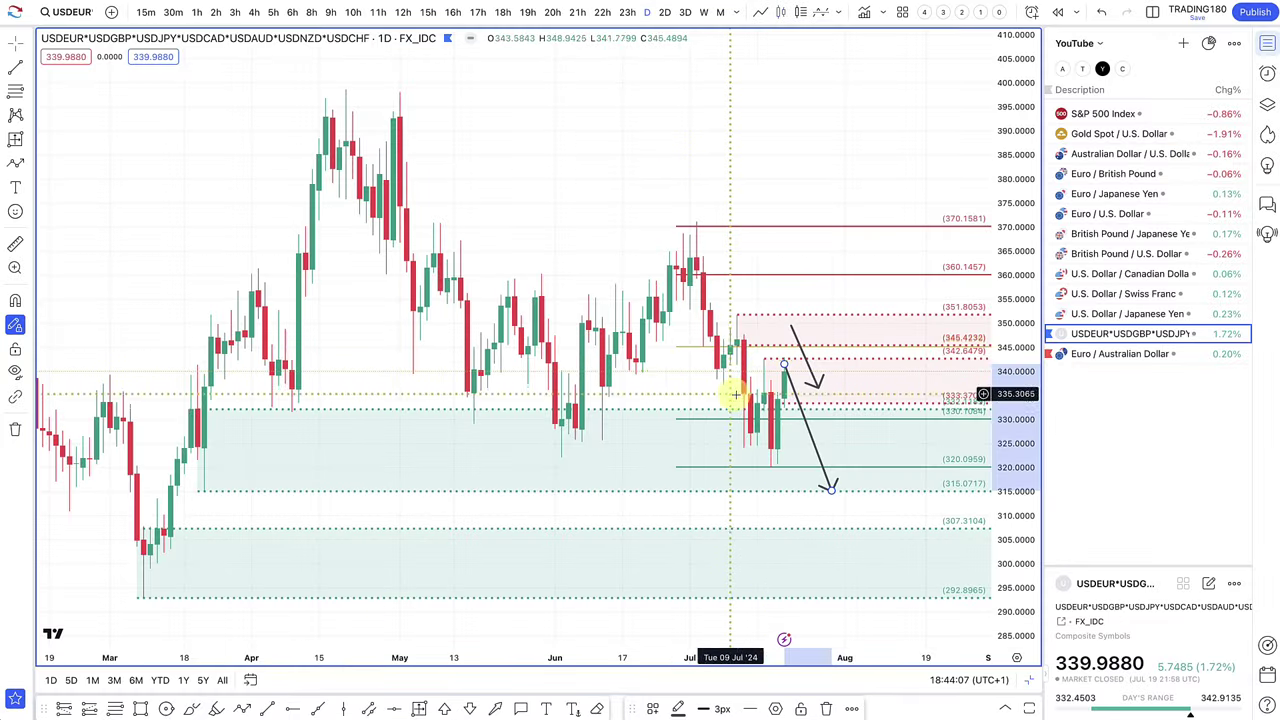
click(784, 357)
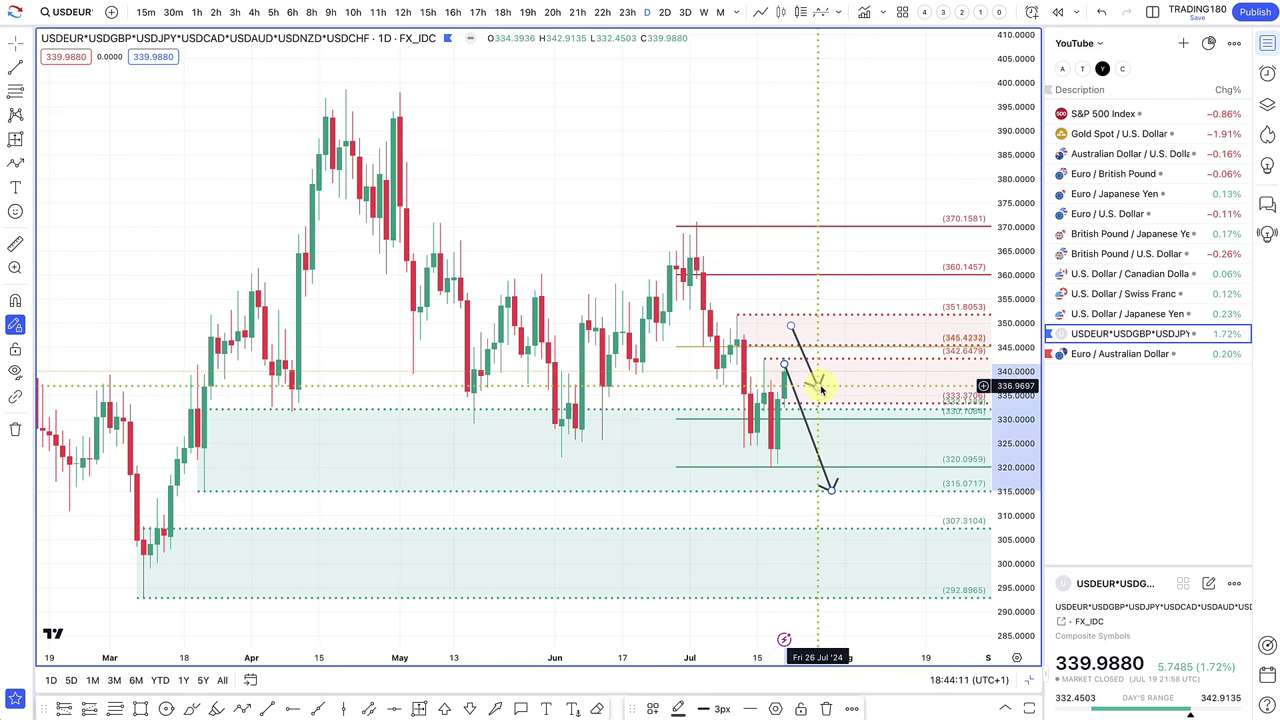
drag(820, 388, 845, 420)
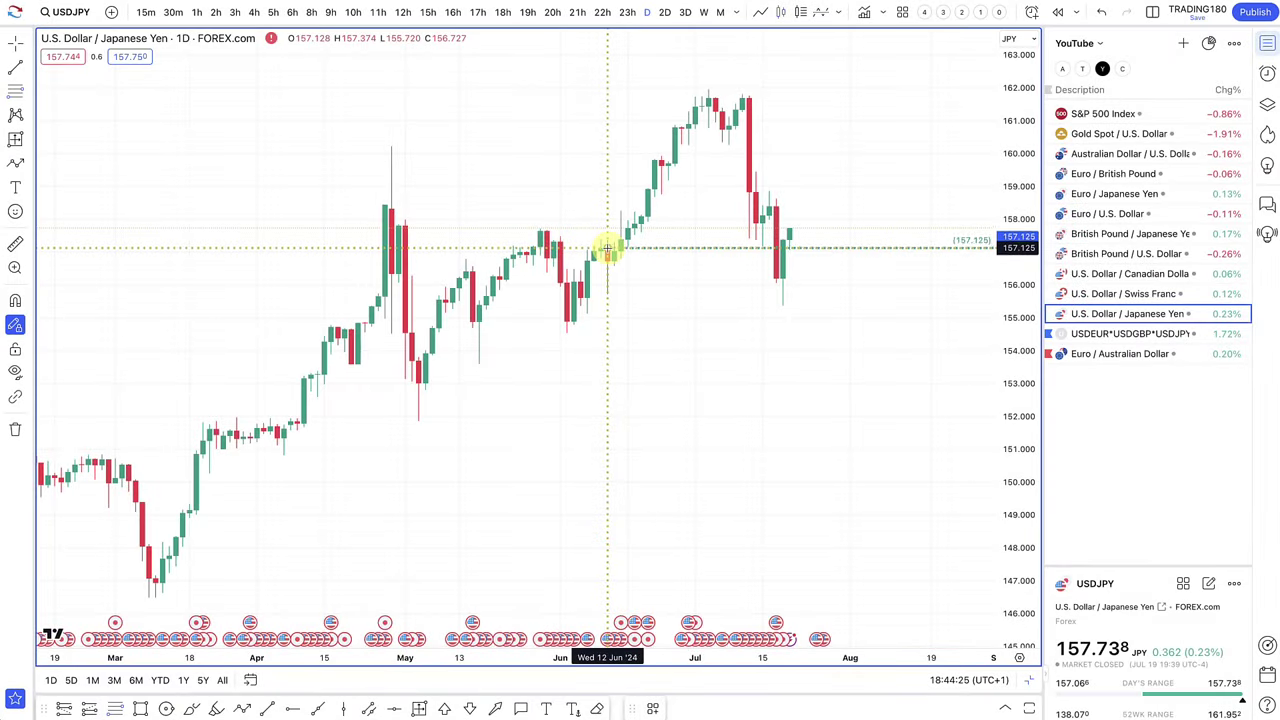
Step: On the USDJPY chart, draw a price zone from 157.125 on 12 June down to 154.569 on 4 June
click(607, 248)
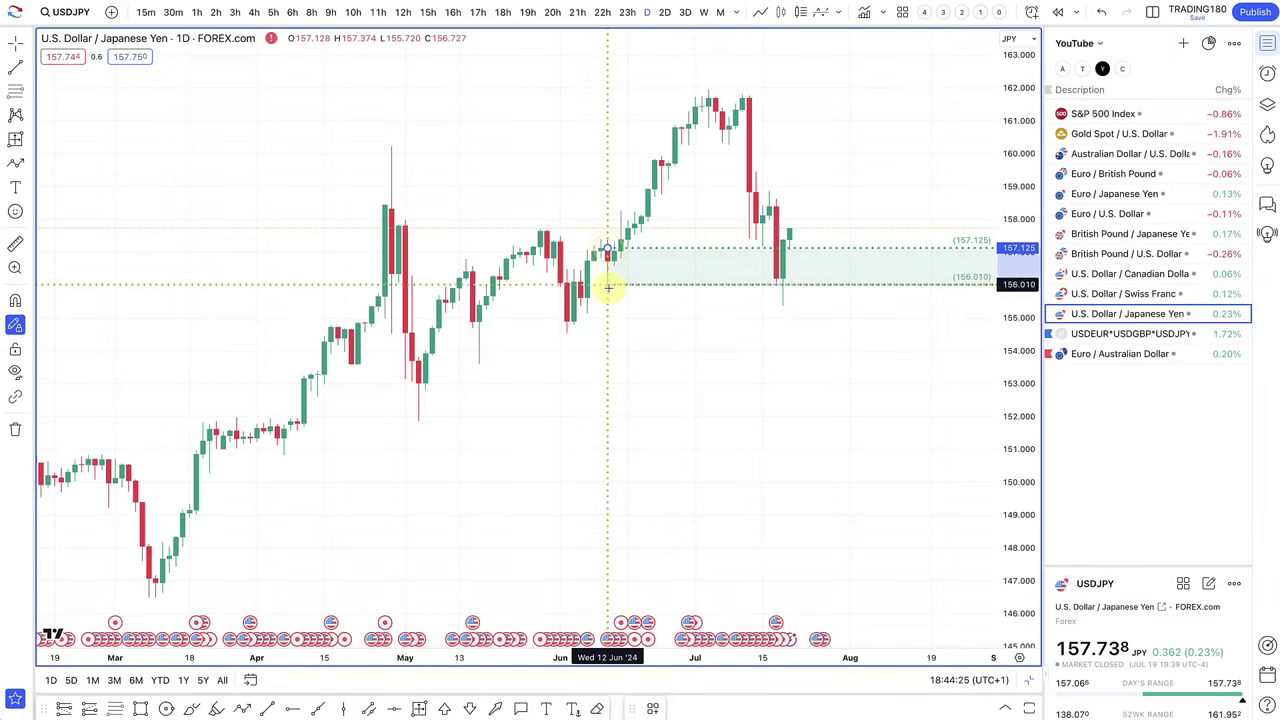
click(566, 331)
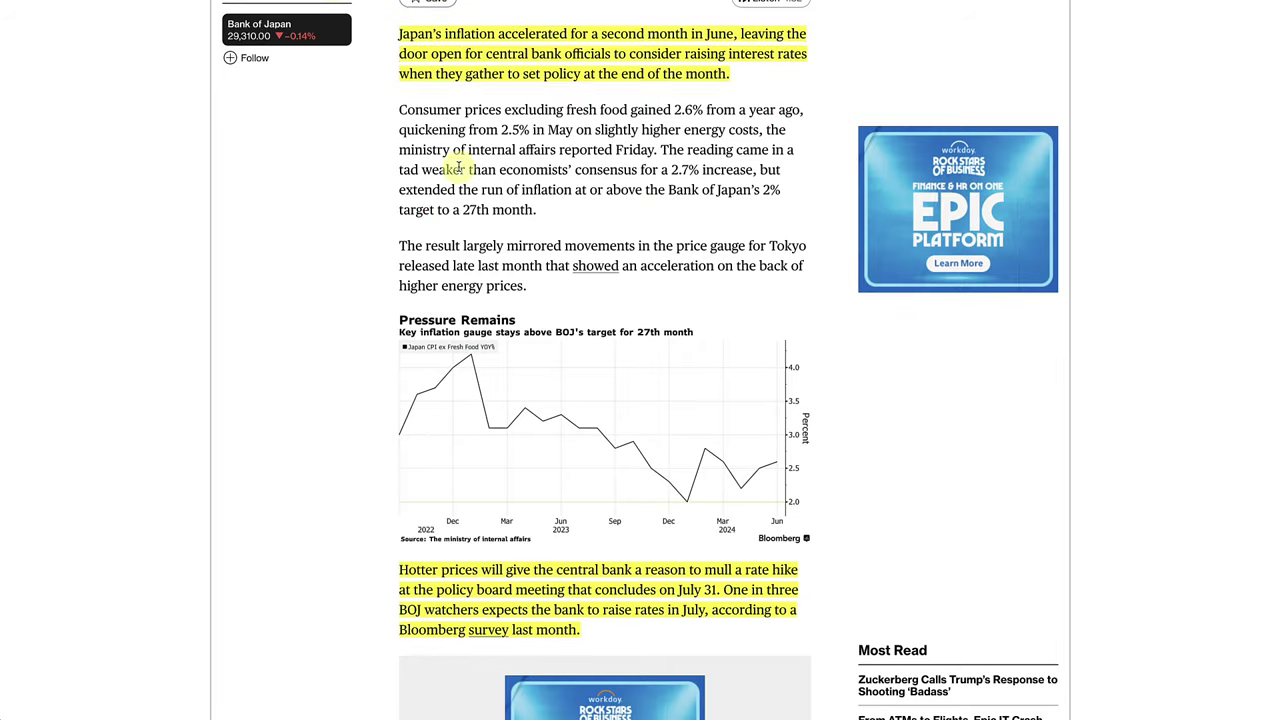
Step: Read the Bloomberg article on Japan's inflation and a possible BOJ rate hike, and return to the USDJPY chart
scroll(414, 329, up, 10)
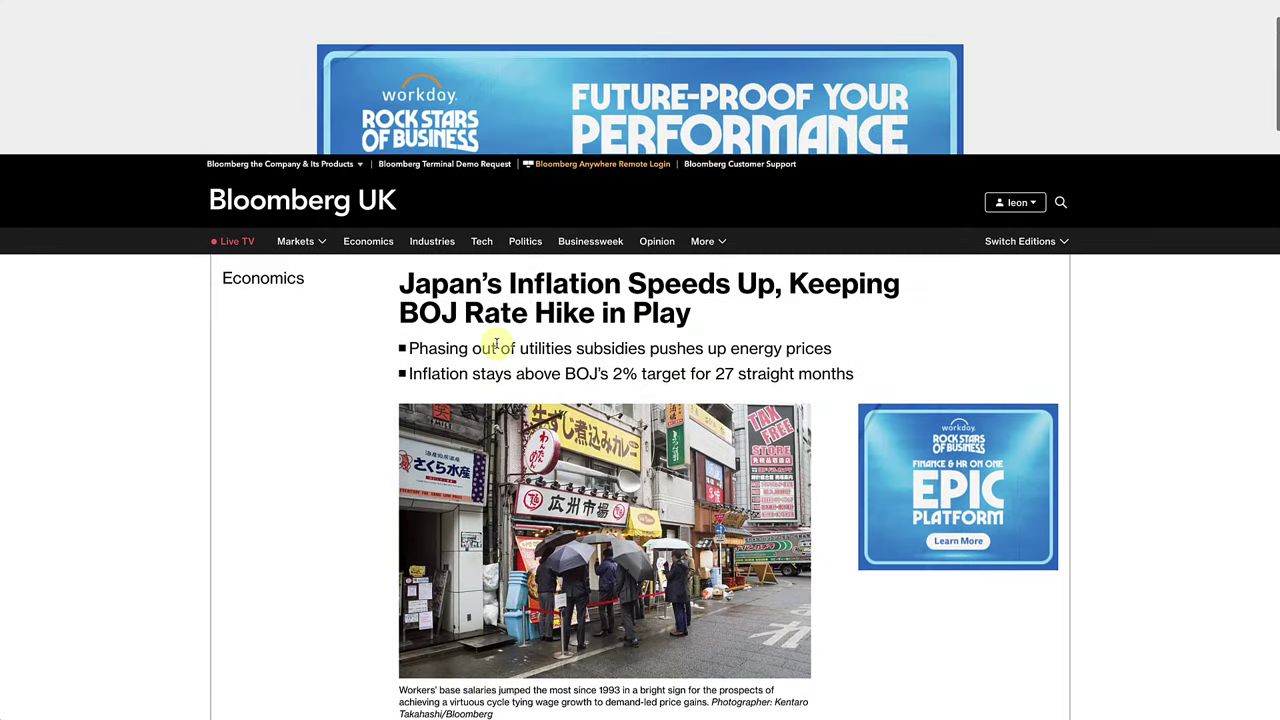
scroll(497, 346, down, 2)
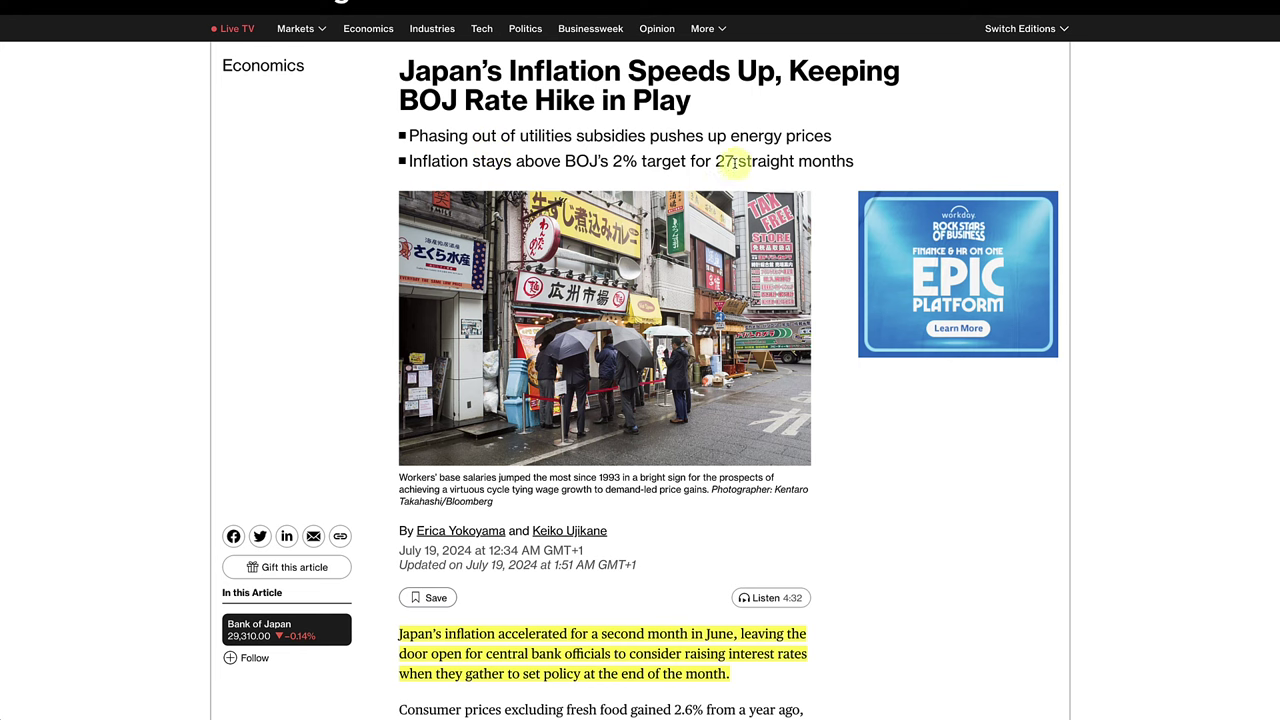
scroll(808, 224, down, 3)
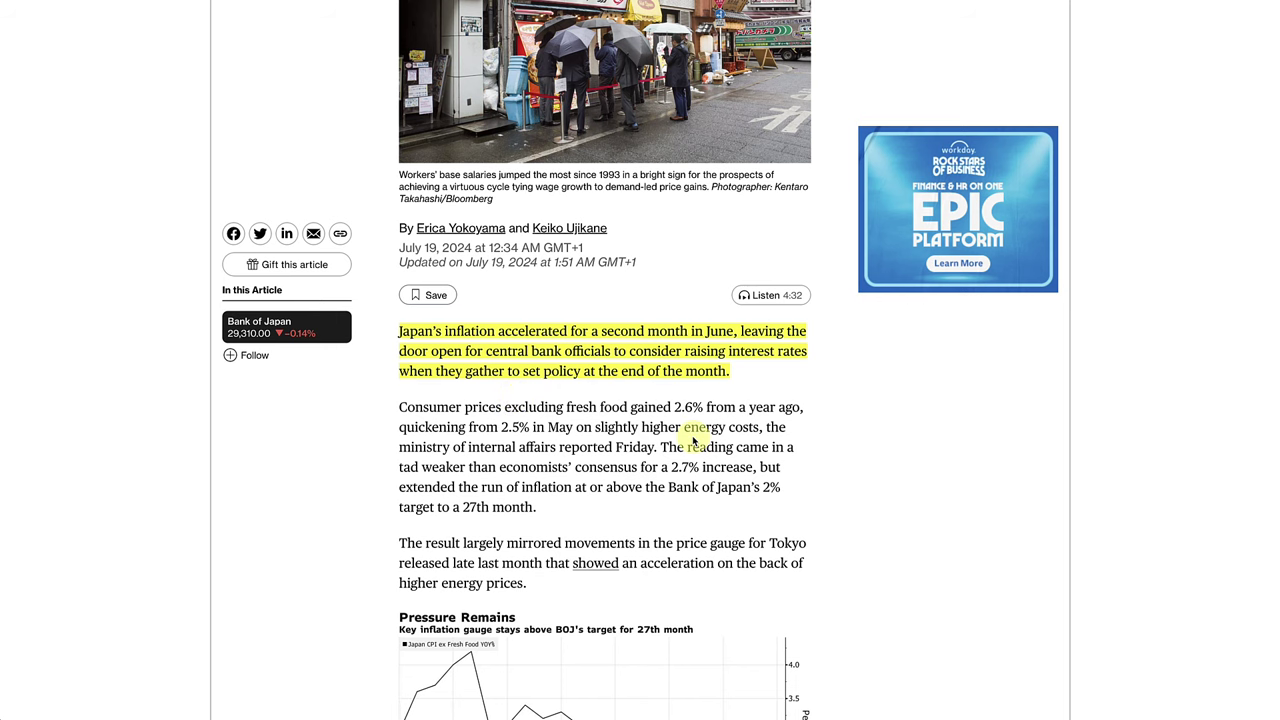
scroll(694, 440, down, 4)
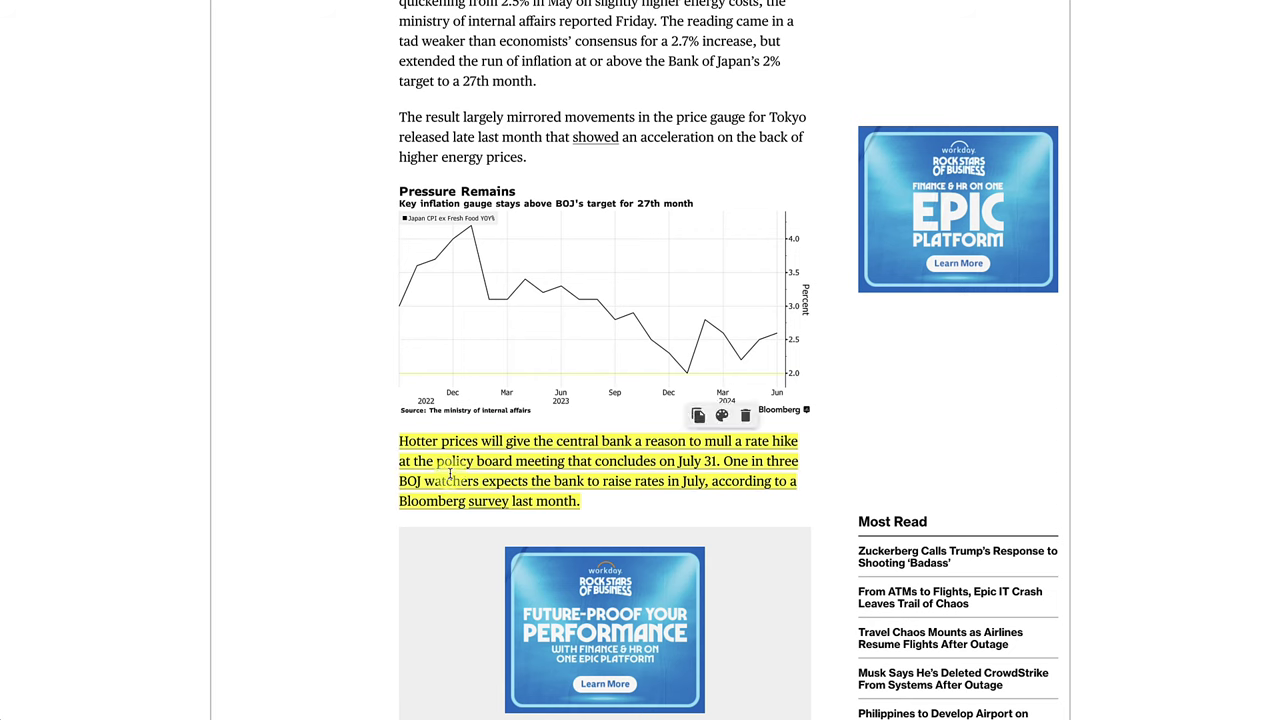
click(625, 462)
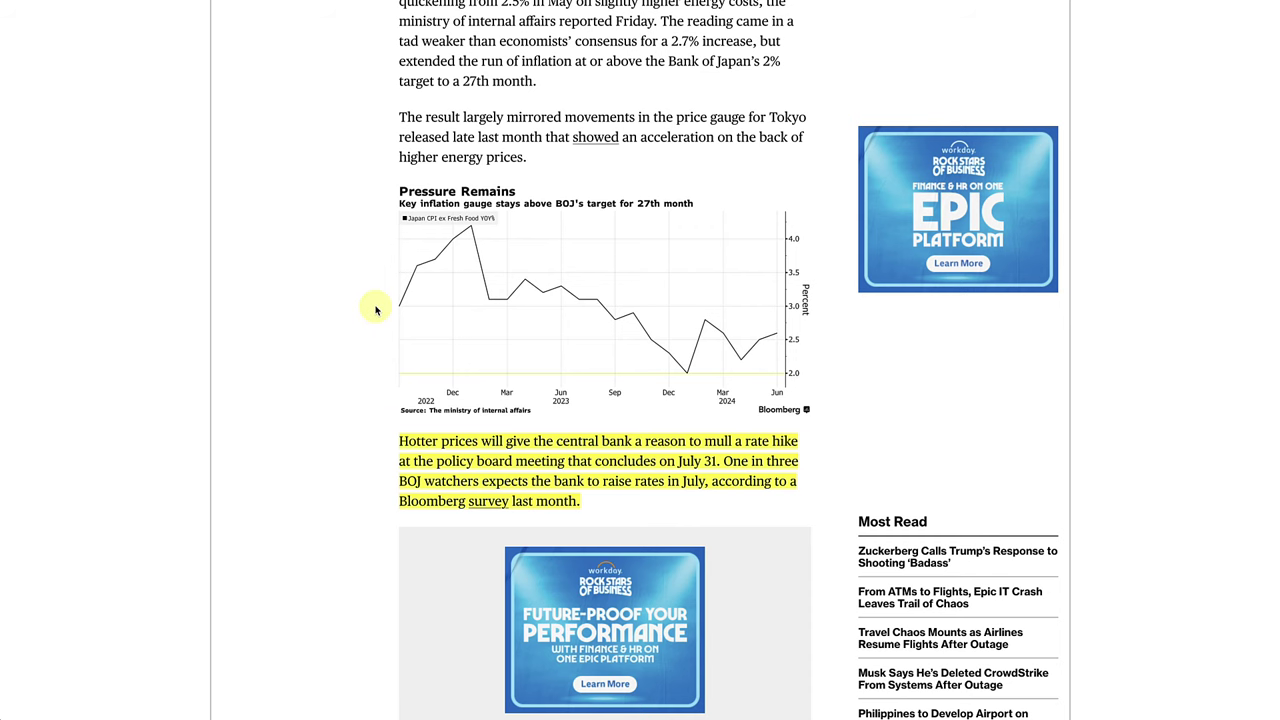
scroll(378, 308, up, 2)
scroll(340, 185, down, 1)
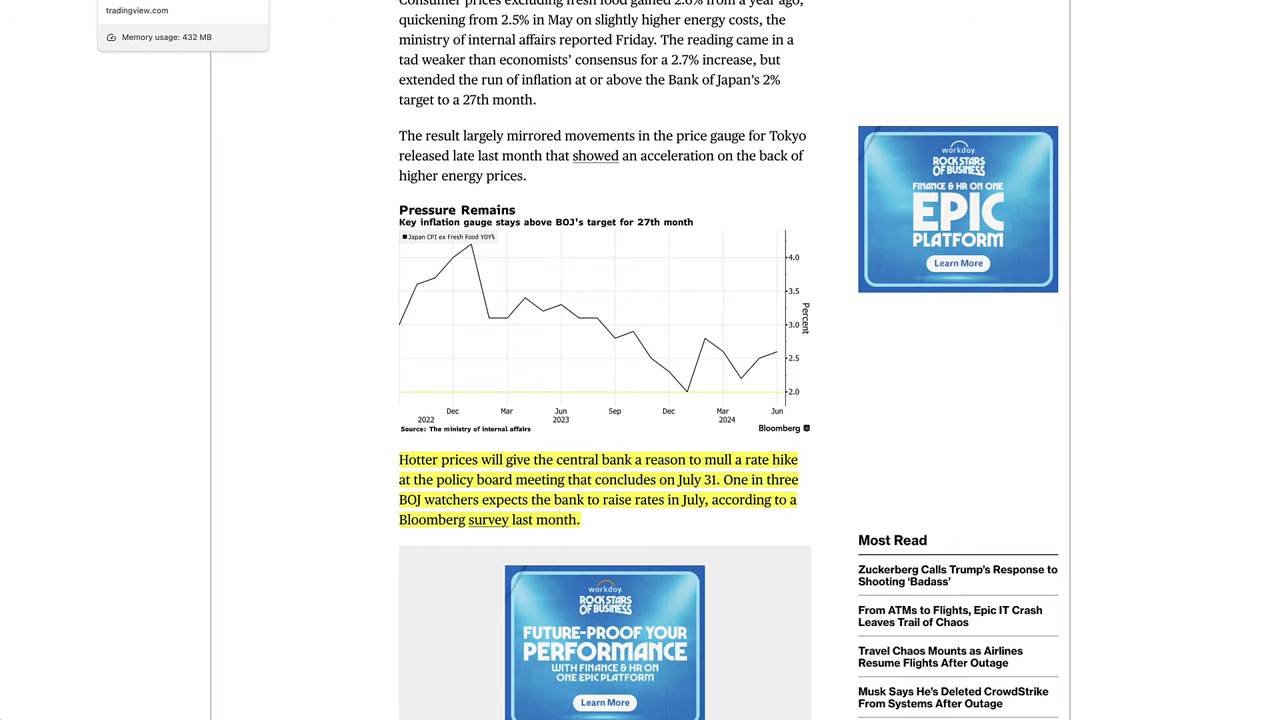
click(180, 0)
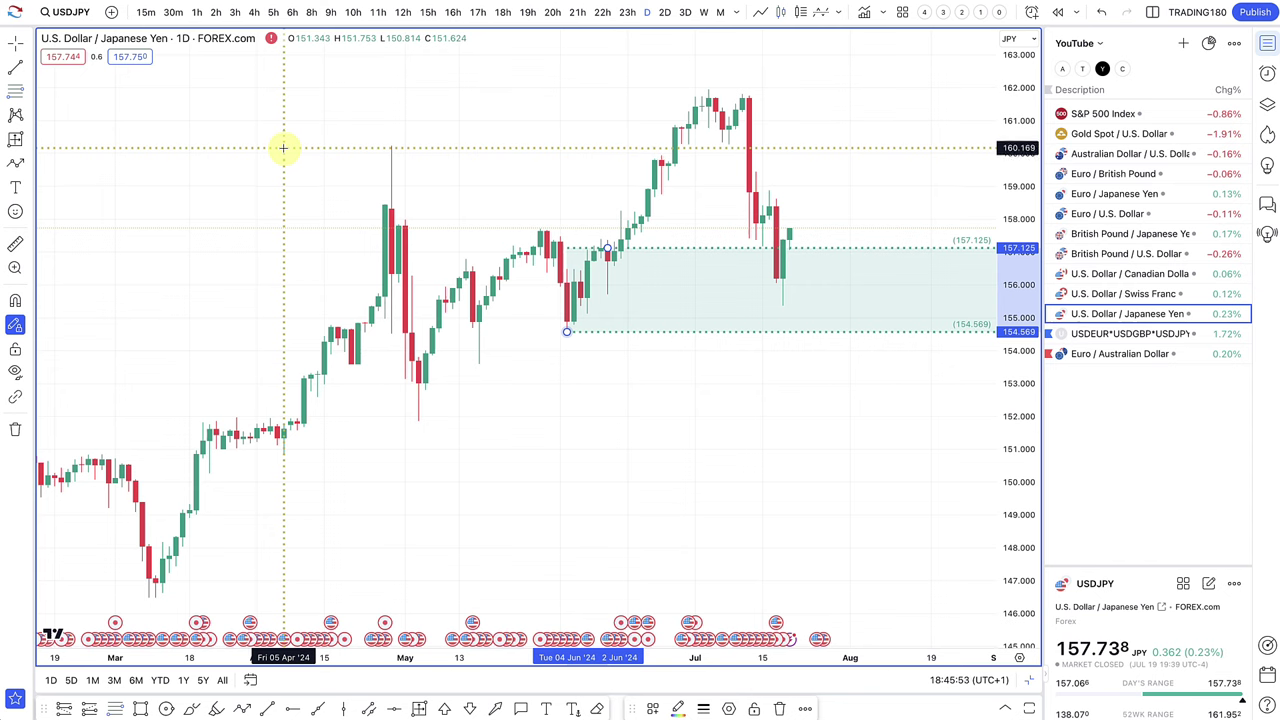
click(330, 147)
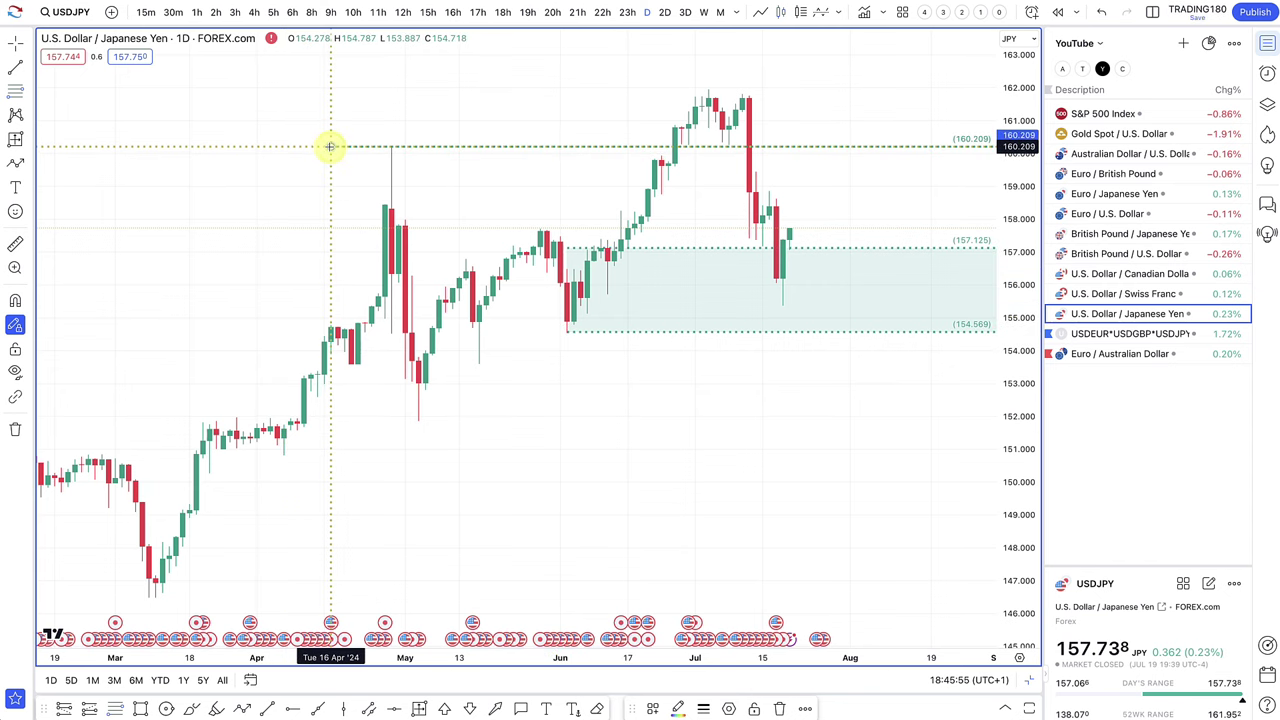
key(Delete)
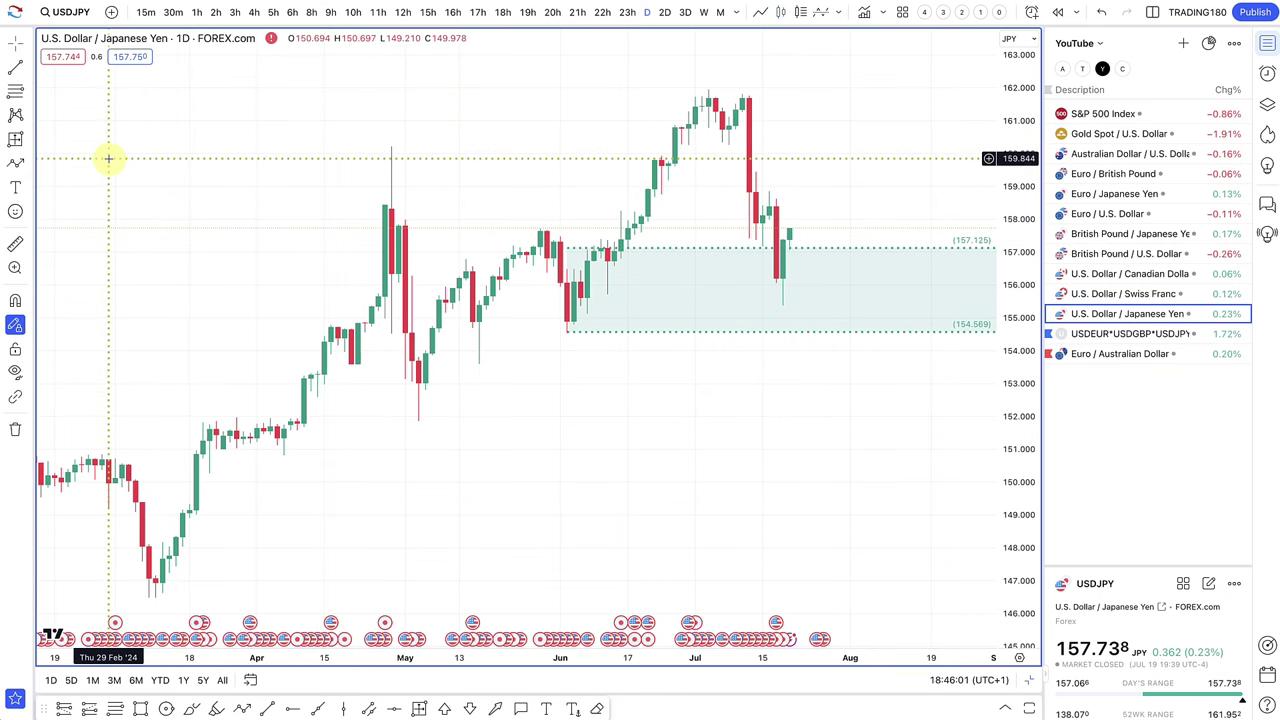
click(17, 164)
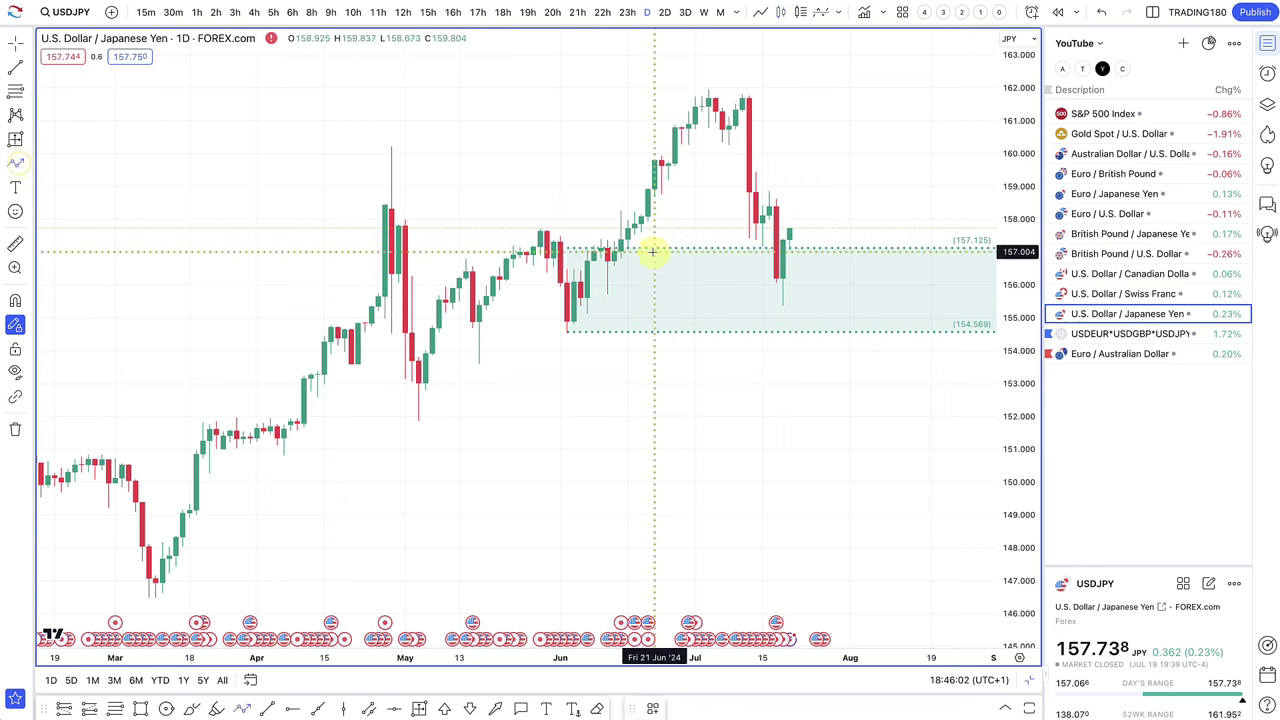
click(783, 303)
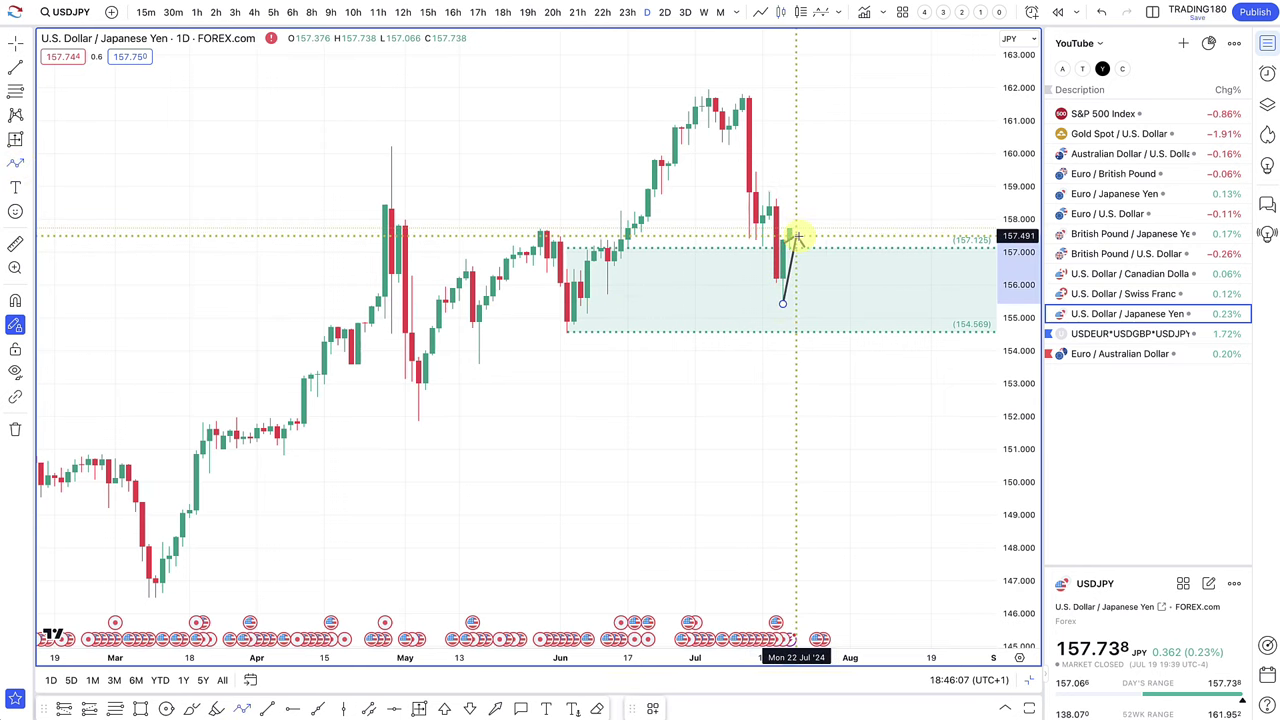
key(Escape)
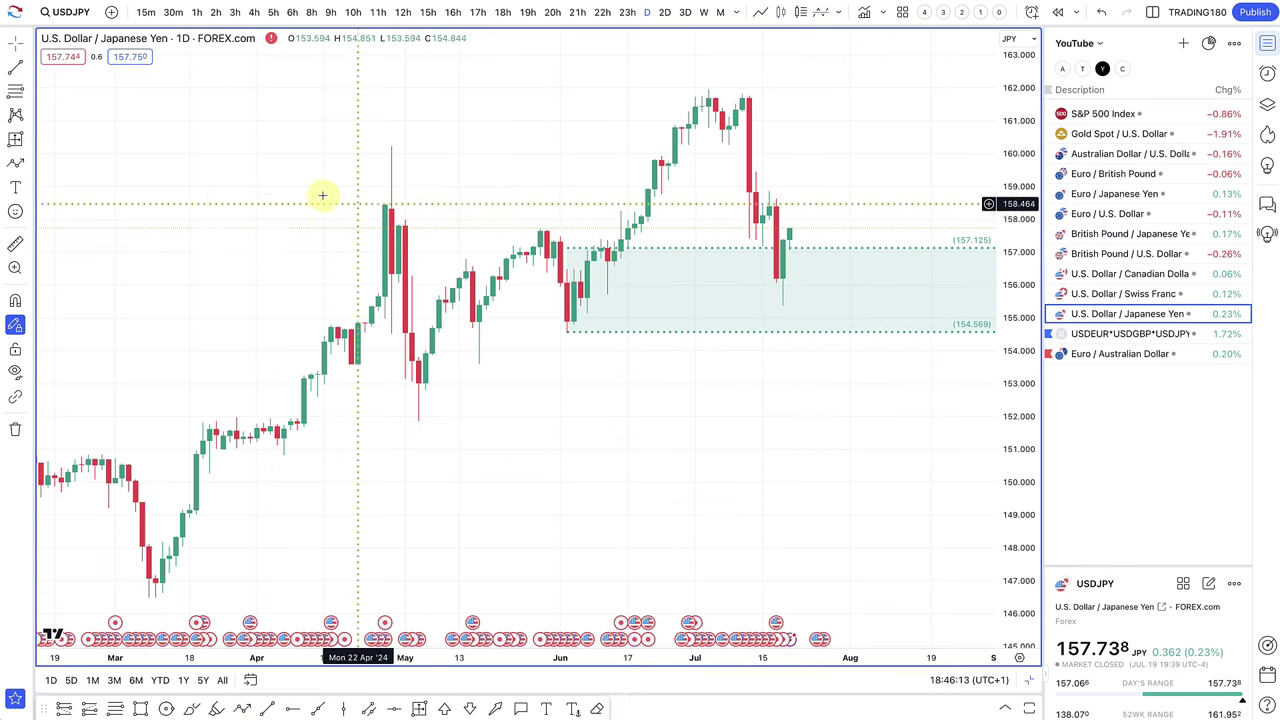
Step: Draw an arrow path from about 157.7 on 22 July down to about 154.8 on 29 July and up to about 158.95 on 9 August
click(19, 167)
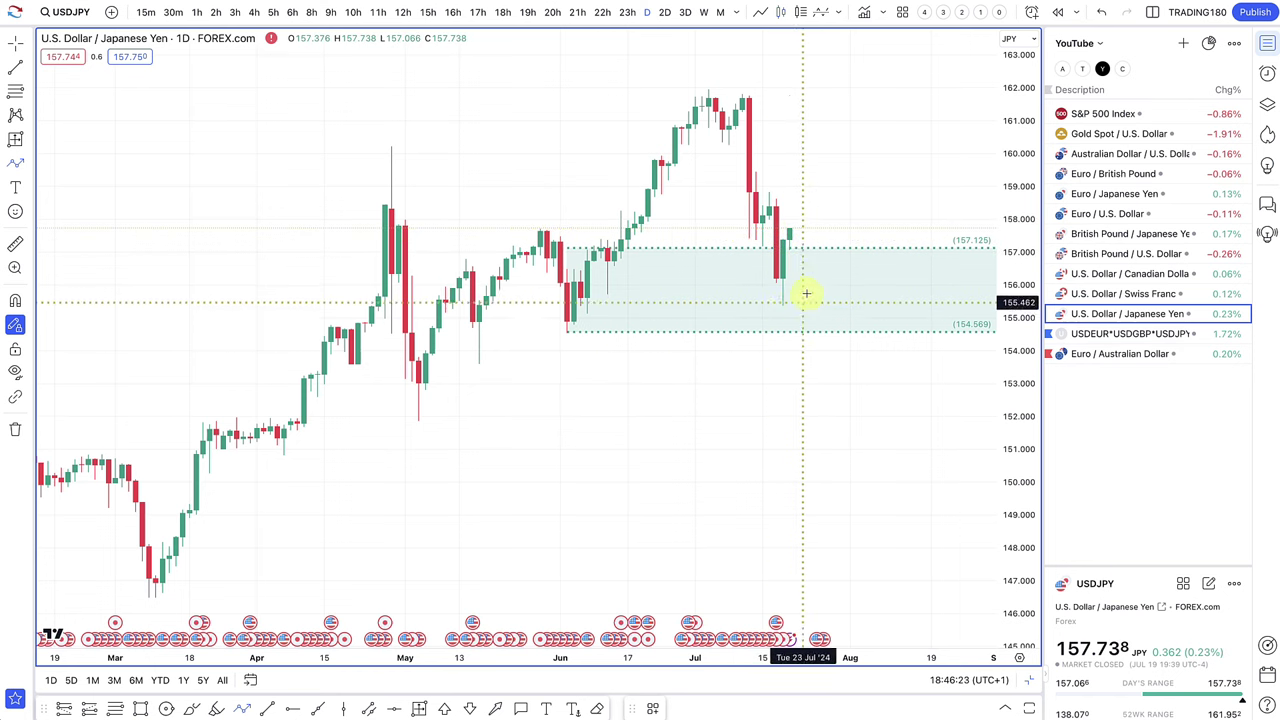
click(796, 231)
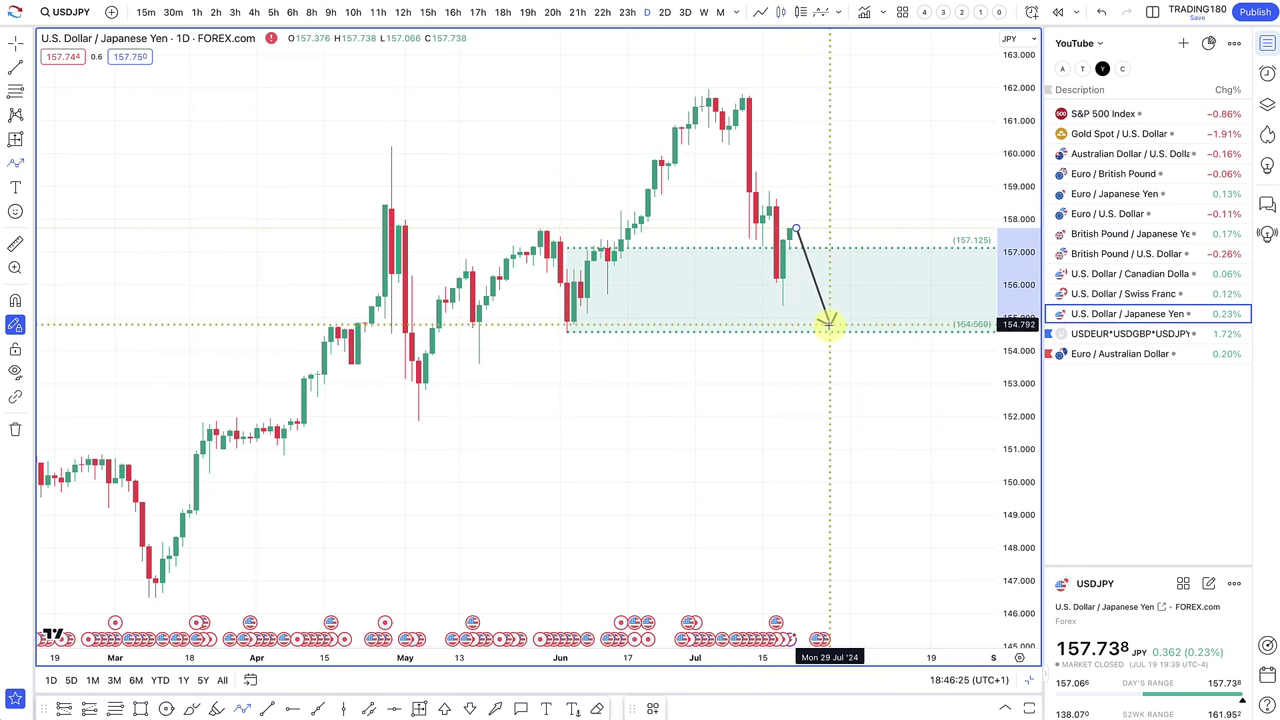
click(830, 325)
double_click(891, 188)
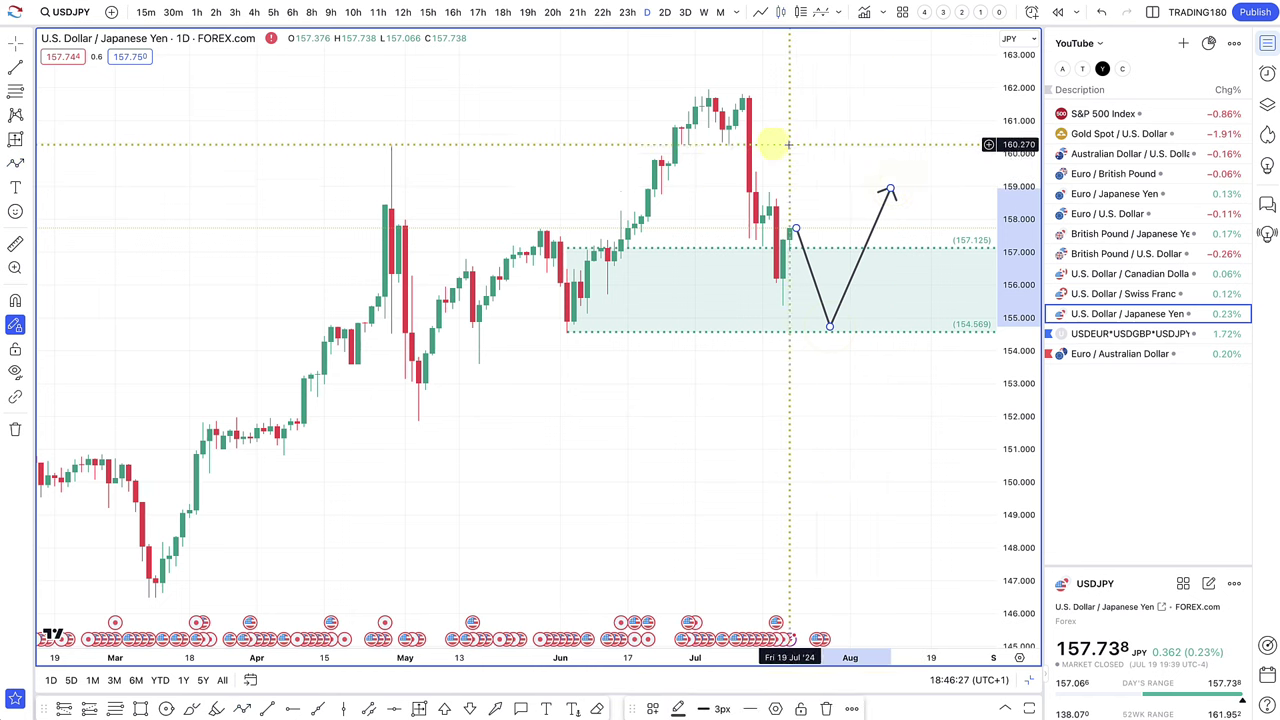
Step: Draw a price zone between 158.099 and 158.769 from the 16 July candle and apply the red style template
click(110, 96)
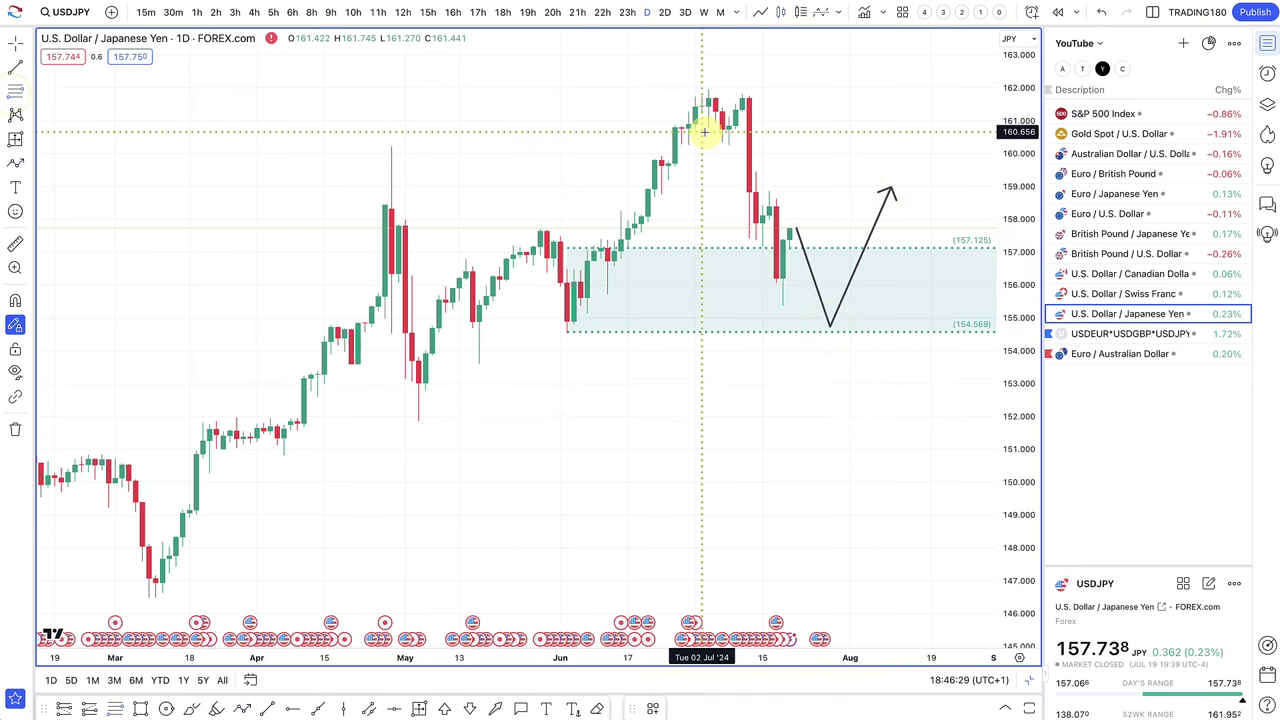
drag(770, 213, 768, 193)
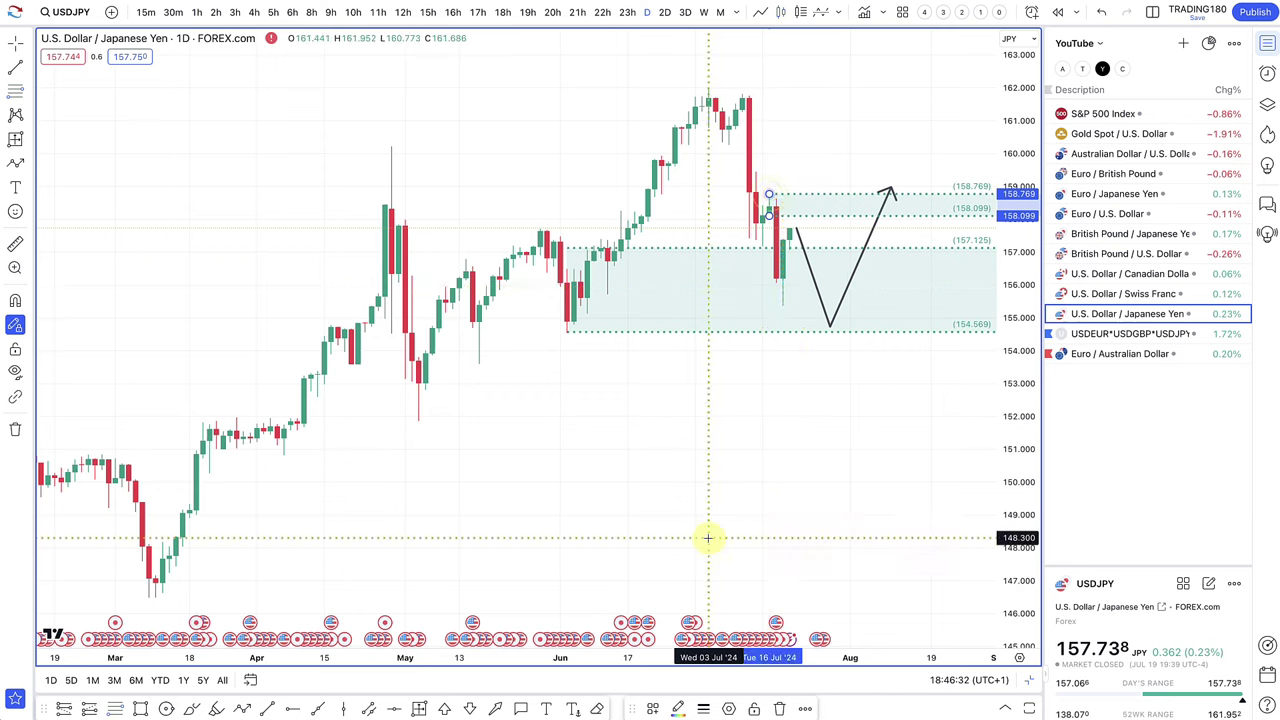
click(653, 708)
click(686, 603)
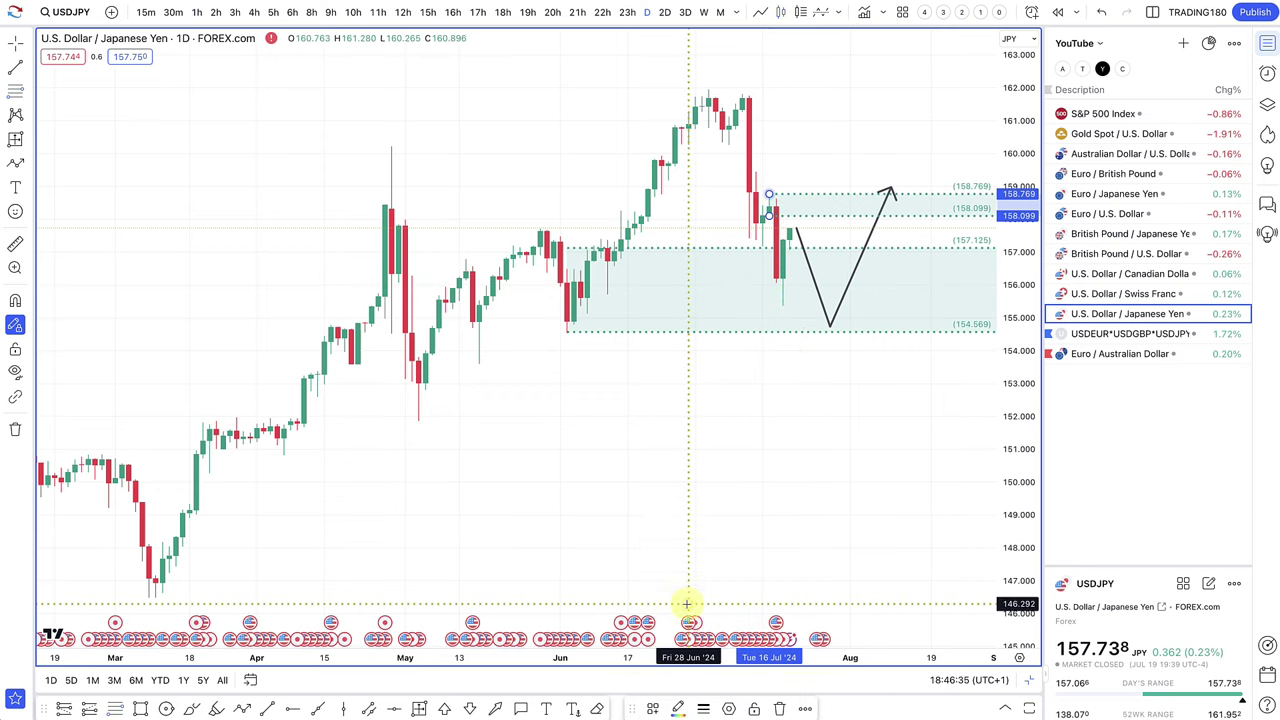
Step: Add a red zone between 161.325 and 161.954 from 10 July, and lower the arrow path's end into the 158.099–158.769 zone
drag(743, 110, 743, 90)
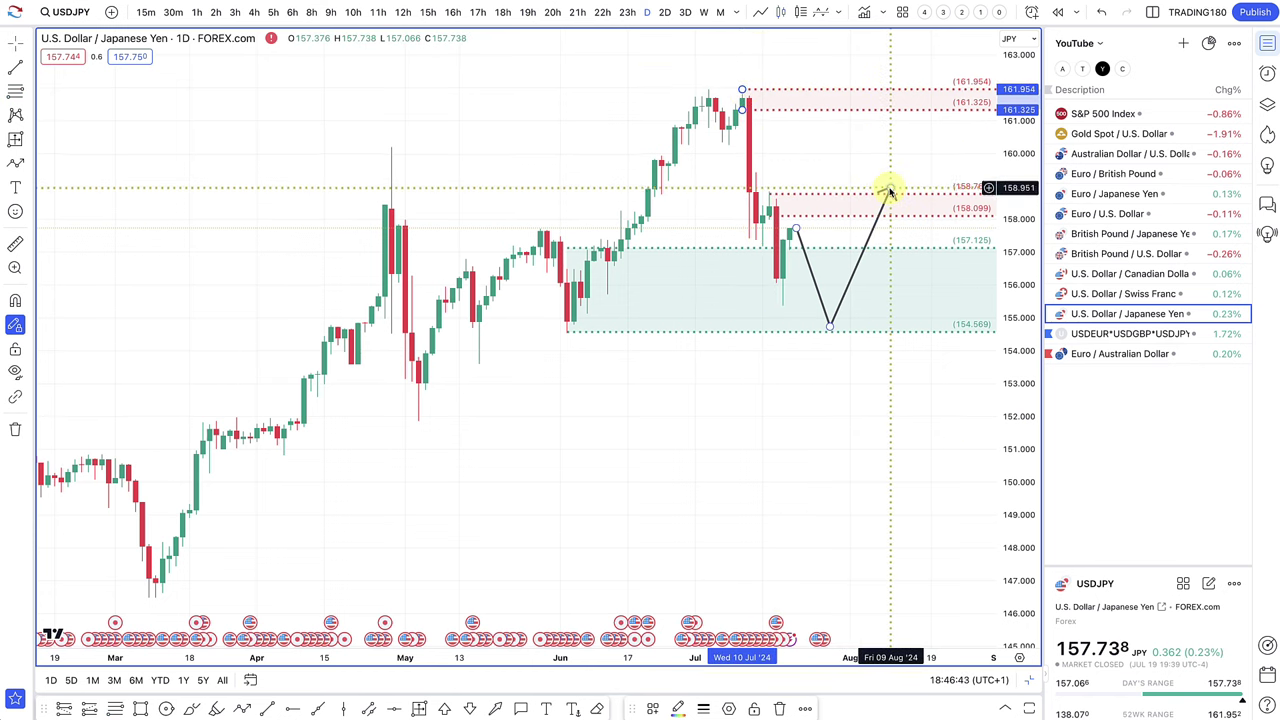
drag(889, 190, 882, 206)
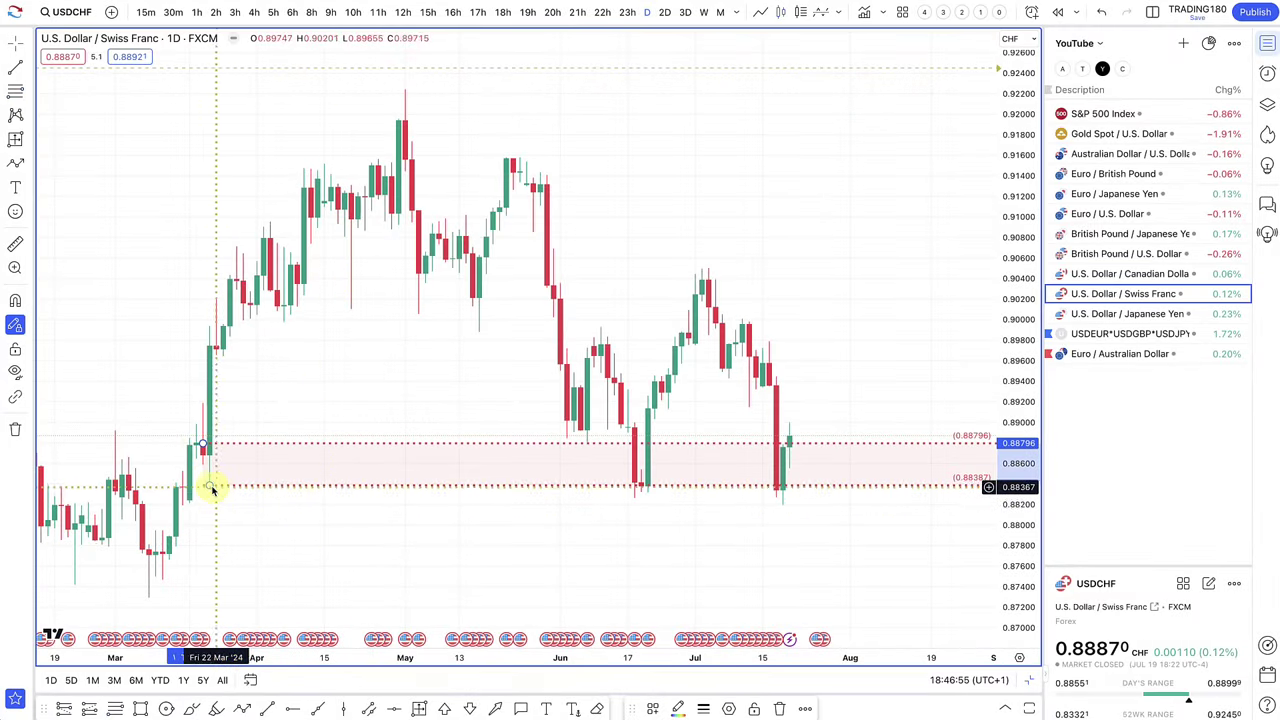
Step: On the USDCHF chart, move the red price zone's corners to 0.88166 and 0.88374, both starting on 15 March
drag(209, 486, 183, 507)
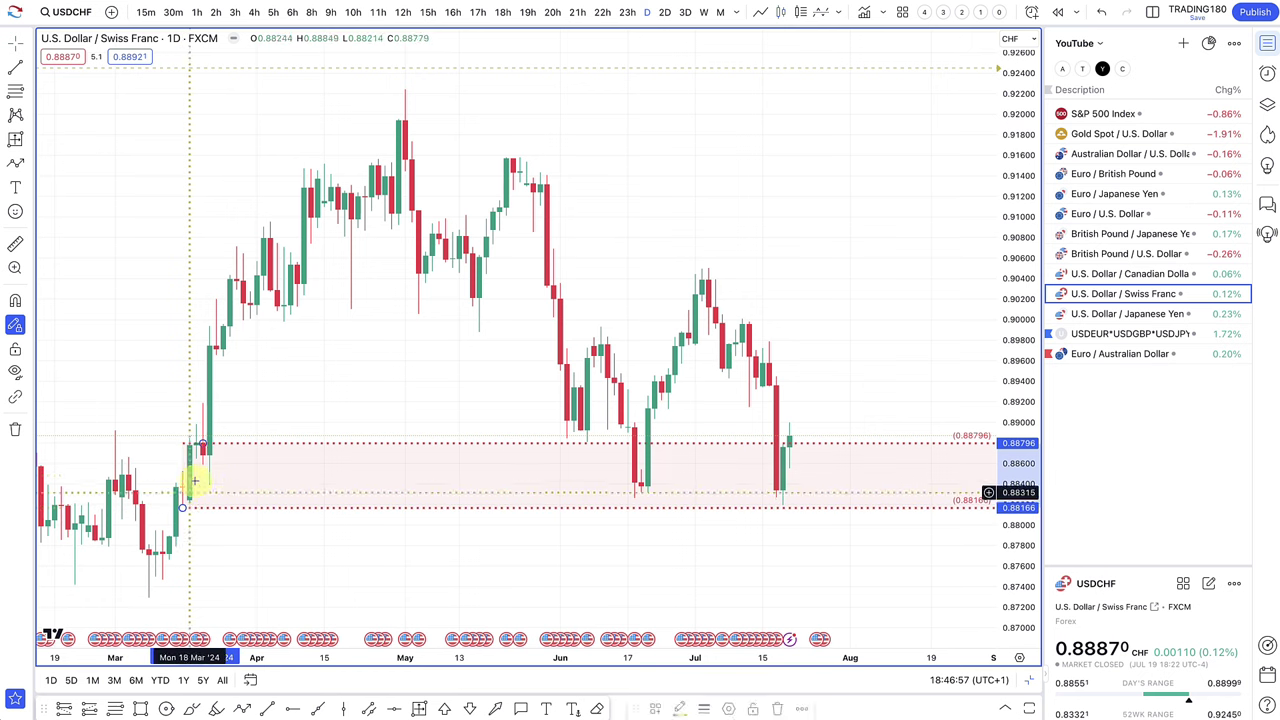
drag(203, 444, 183, 487)
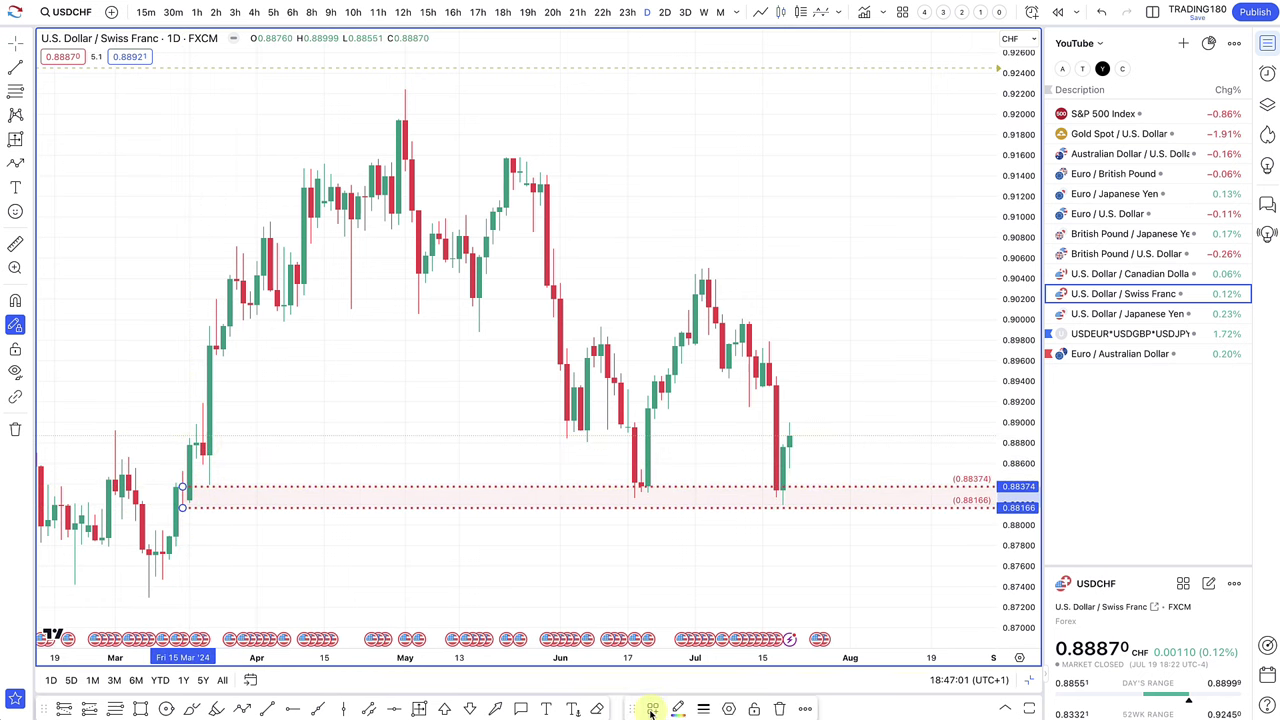
Step: Apply the Demand template to the 0.88166–0.88374 zone, and draw a second zone between 0.87257 and 0.87751 from 7 March
click(651, 710)
click(667, 620)
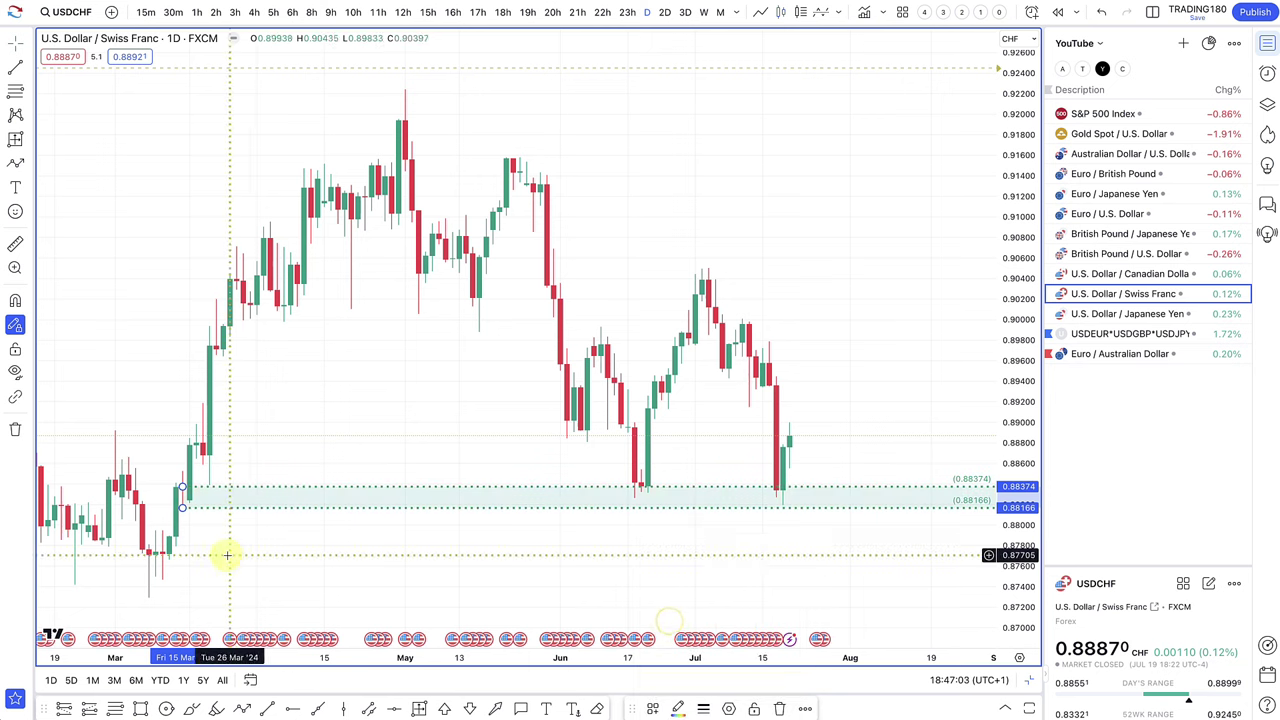
click(163, 553)
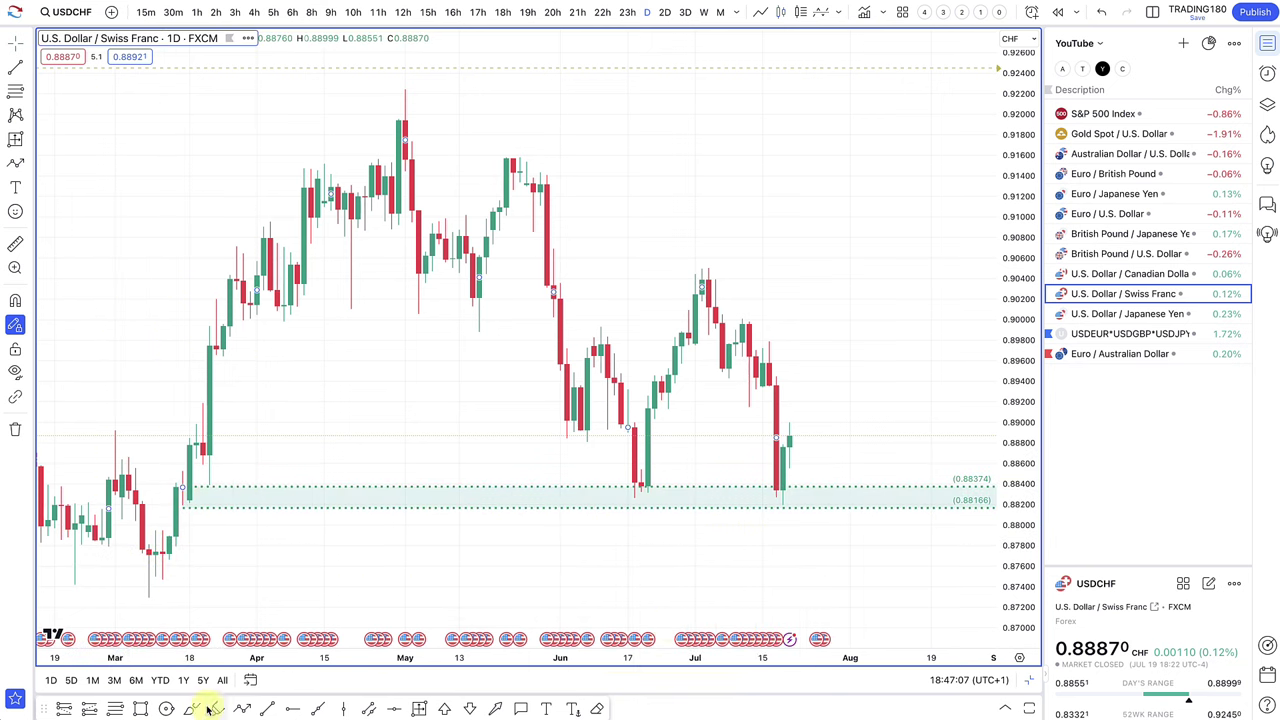
click(159, 551)
click(143, 600)
scroll(357, 549, down, 3)
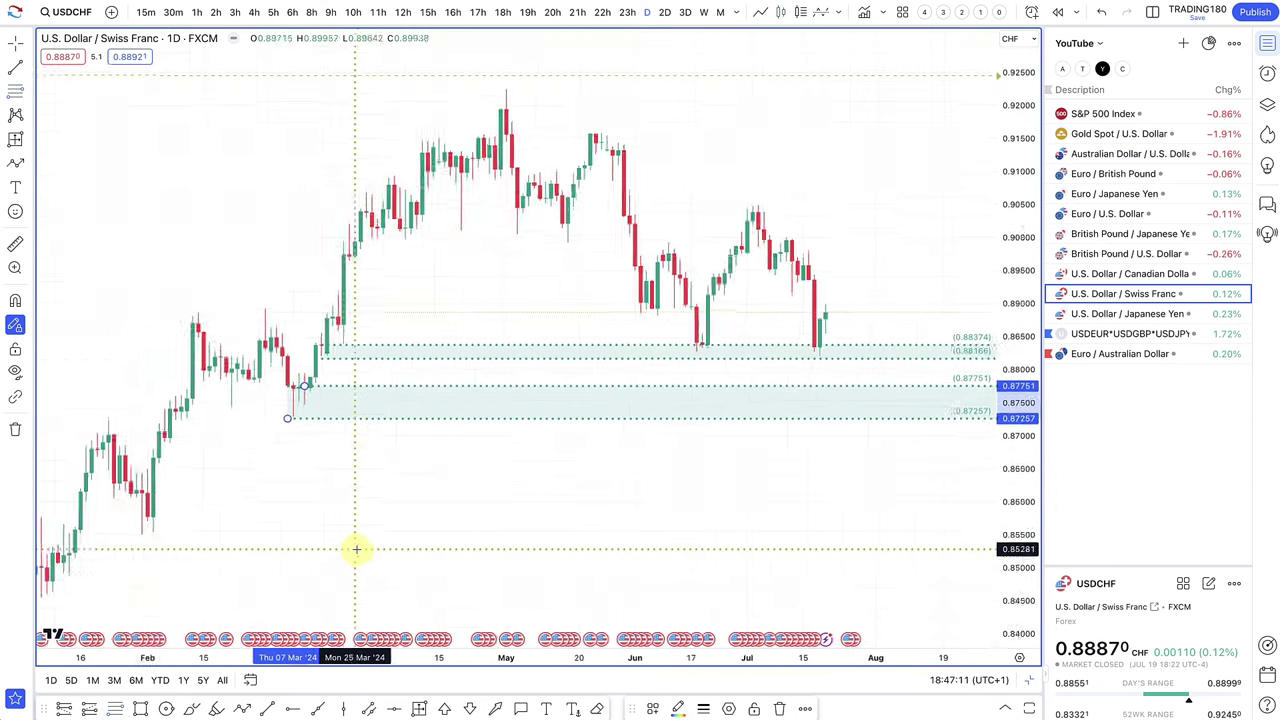
scroll(457, 494, up, 3)
scroll(457, 494, up, 2)
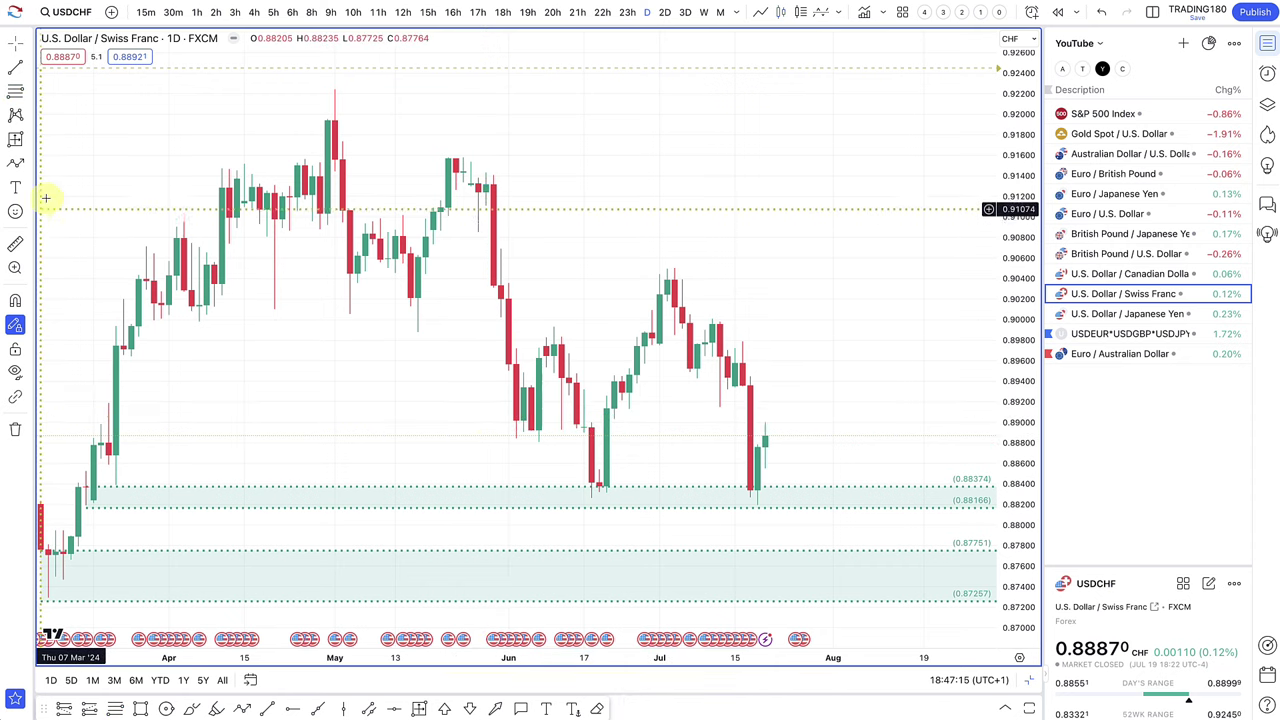
Step: Draw an arrow path from about 0.8888 on 19 July down to about 0.8827 on 25 July and up to about 0.901 in early August
click(15, 163)
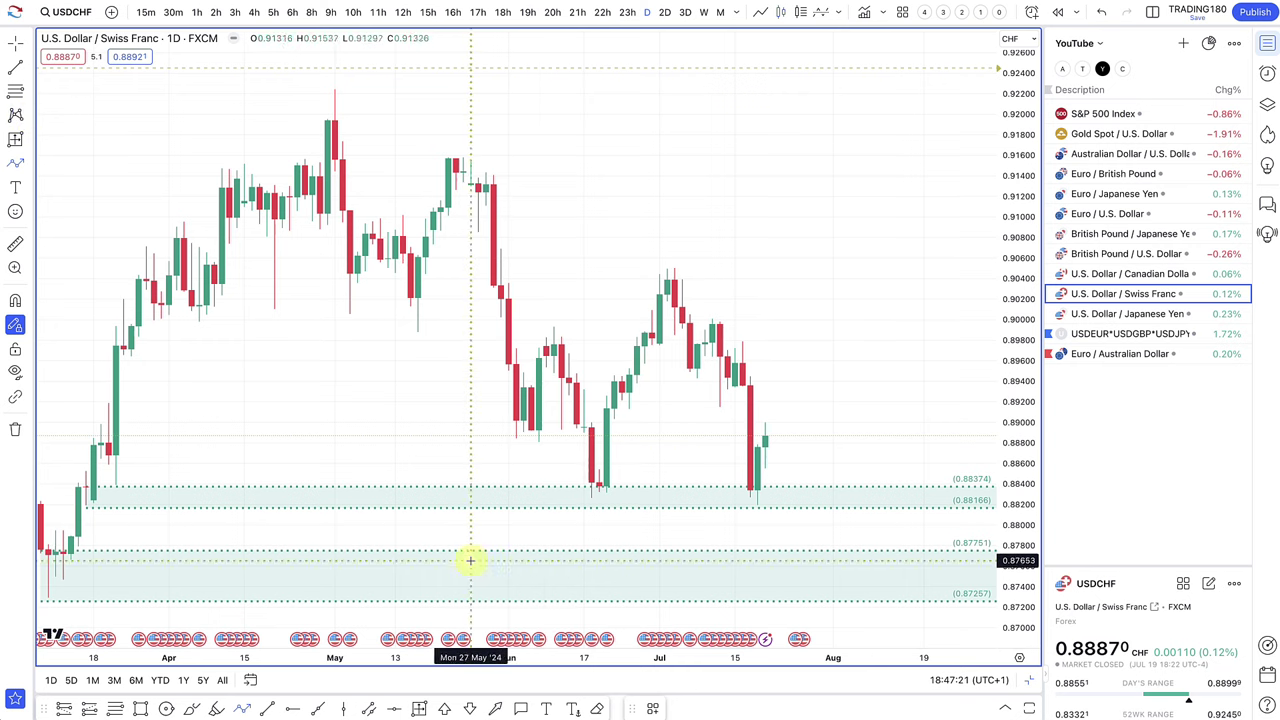
click(243, 710)
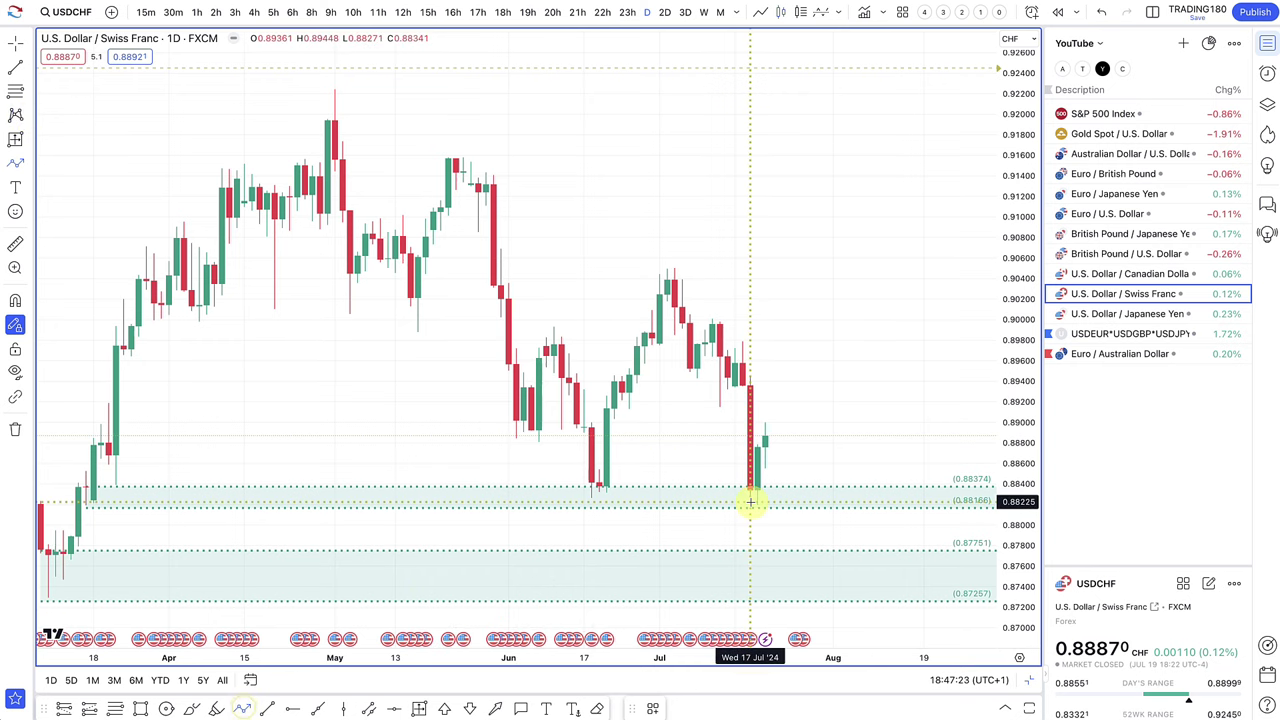
click(765, 436)
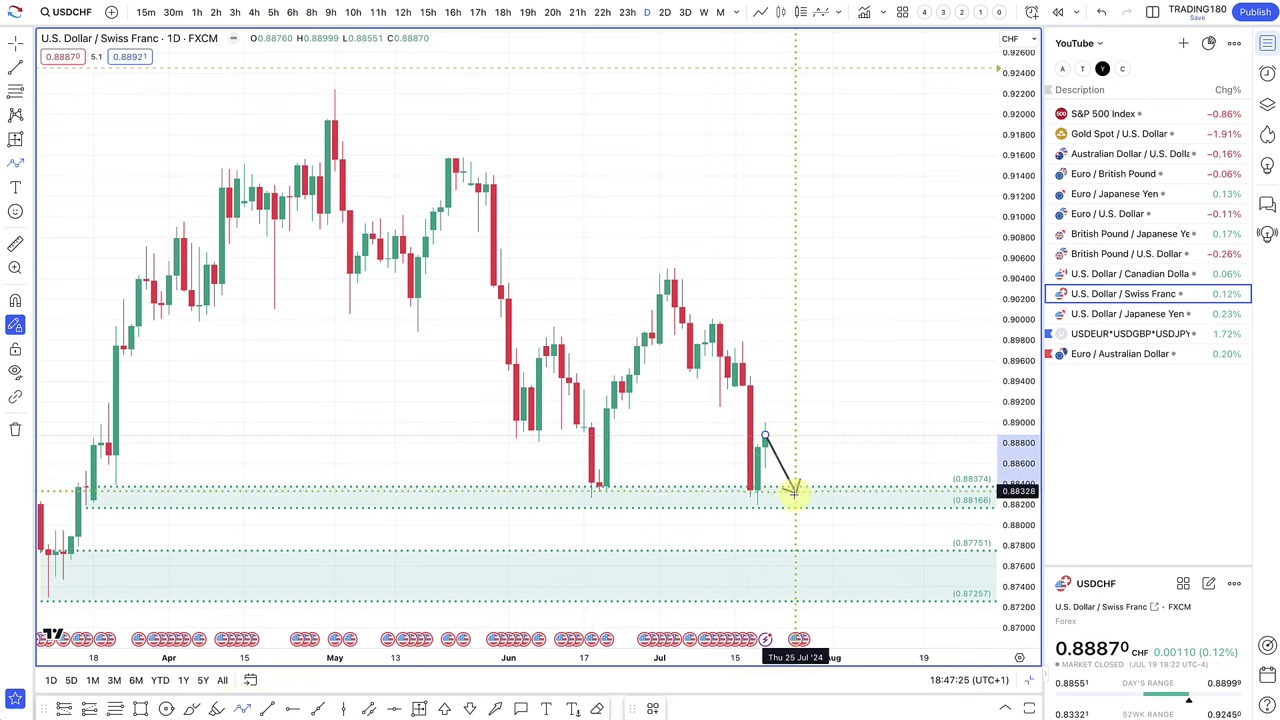
click(794, 497)
double_click(863, 311)
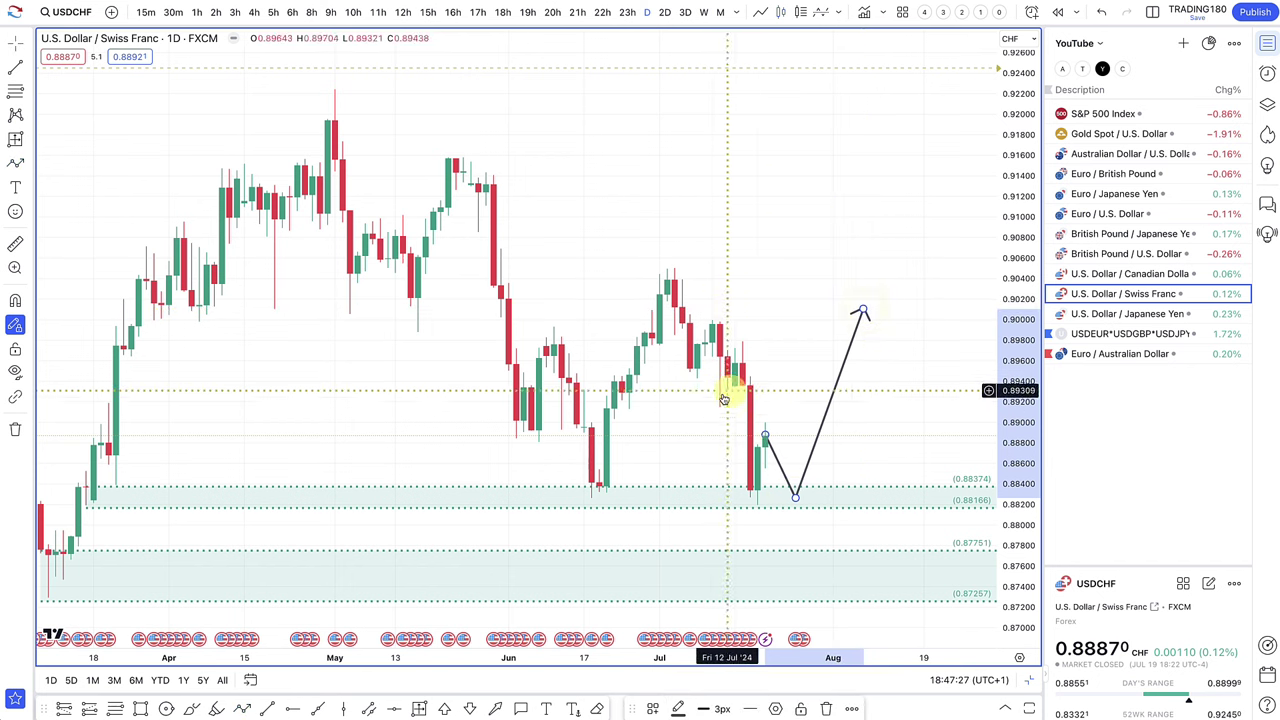
Step: Lower the arrow path's 25 July turning point into the 0.87257–0.87751 zone, at about 0.8759
right_click(806, 505)
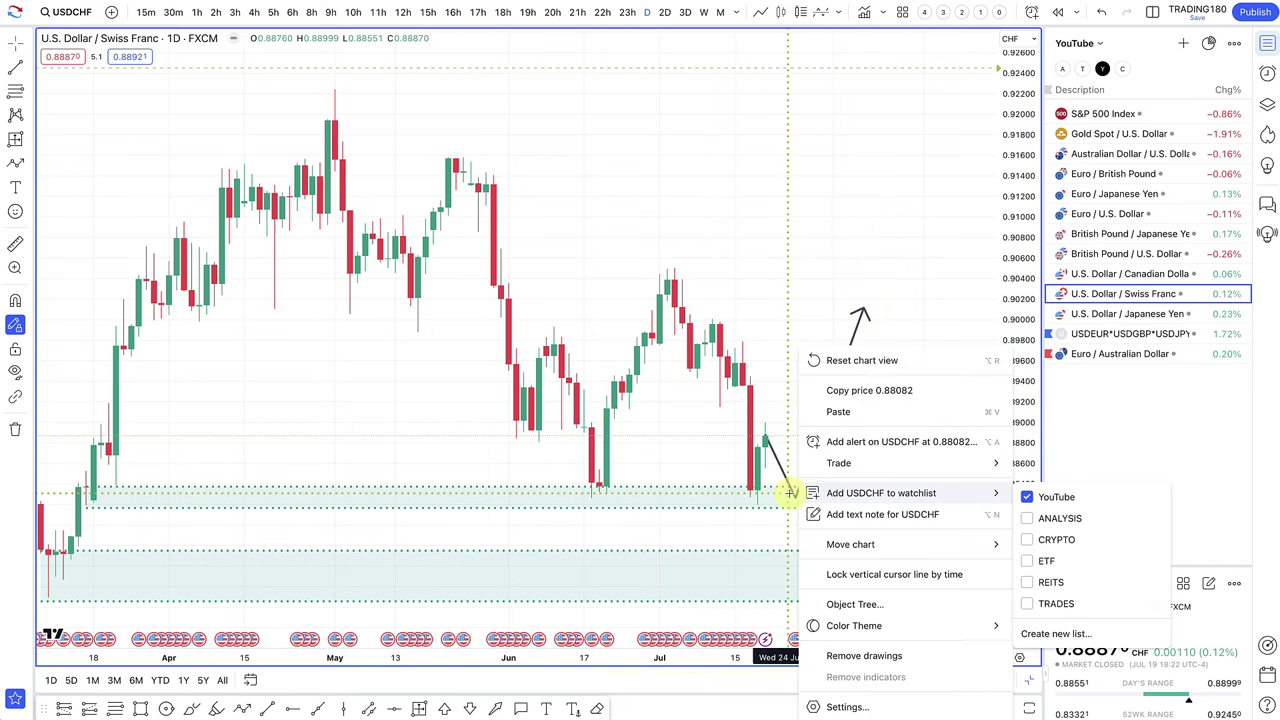
click(800, 494)
drag(796, 497, 793, 569)
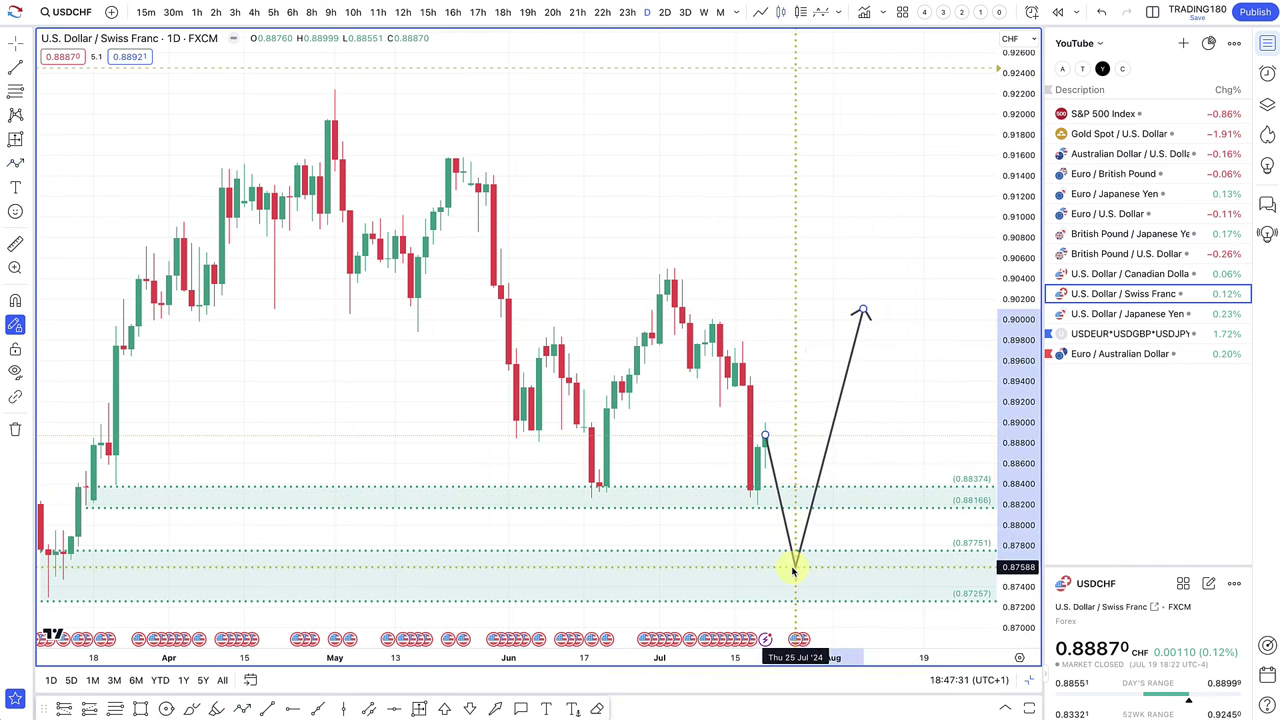
Step: Review the 18 December Fed meeting probabilities in CME FedWatch and the euro-zone channel in Discord, and return to the USDCHF chart
scroll(775, 566, down, 2)
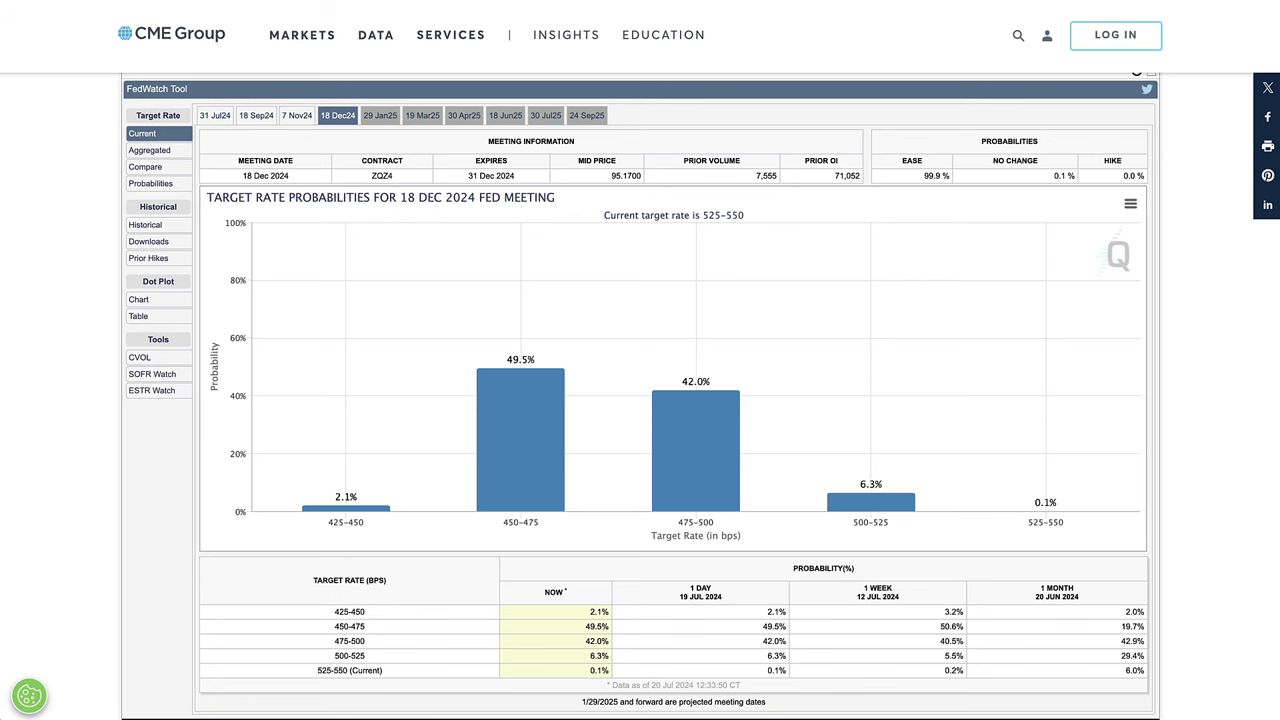
click(137, 0)
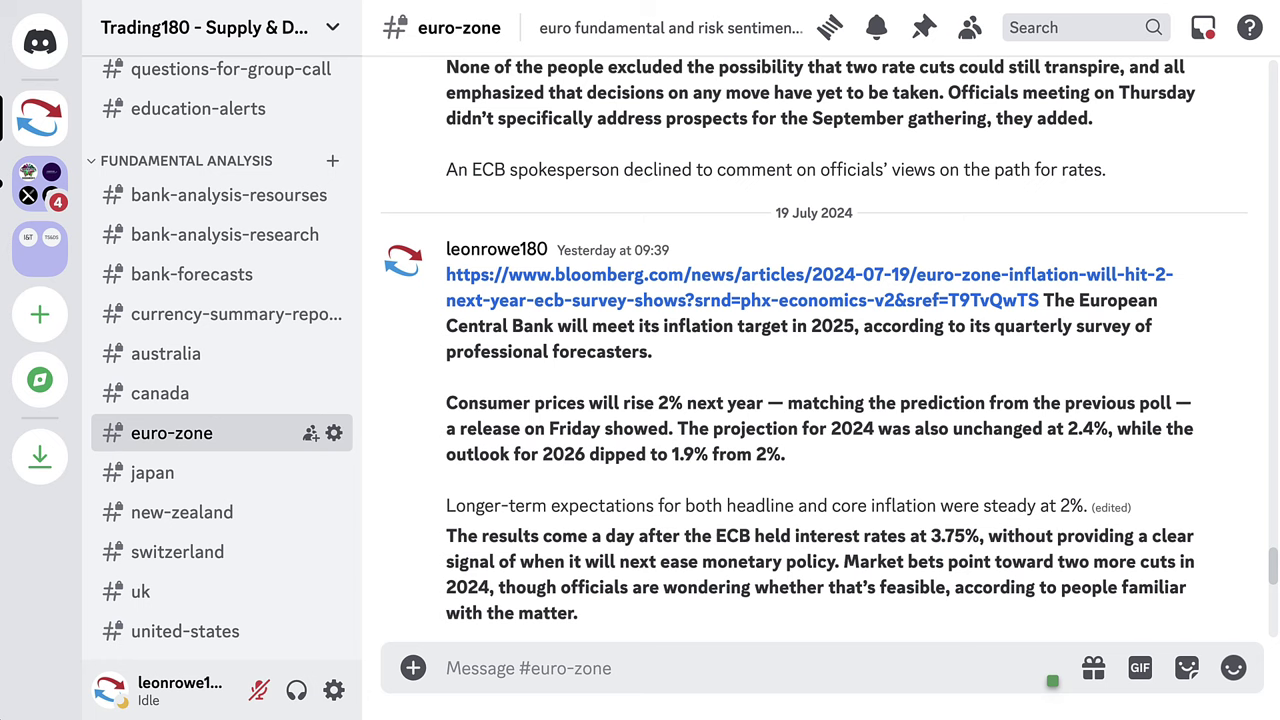
key(super+Tab)
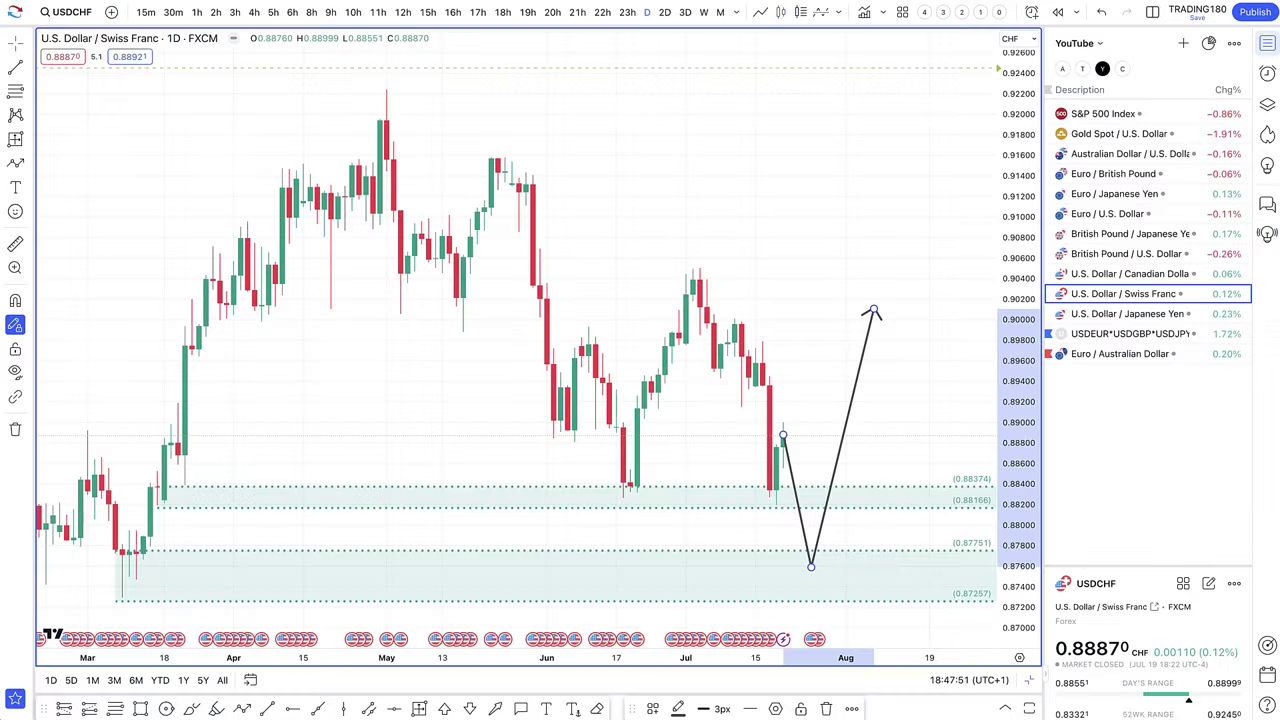
Step: Raise the arrow path's 25 July turning point to about 0.8819, and lower it again to about 0.877 at the lower green zone
right_click(508, 461)
click(790, 445)
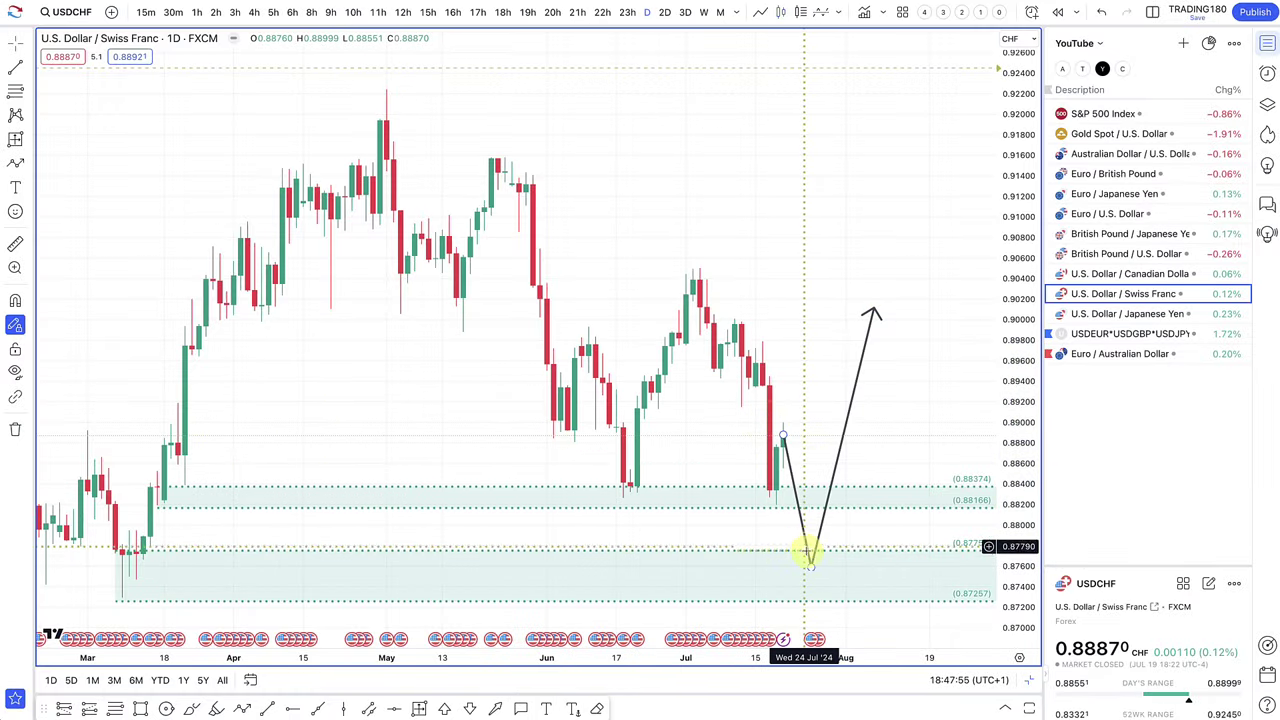
drag(812, 568, 815, 508)
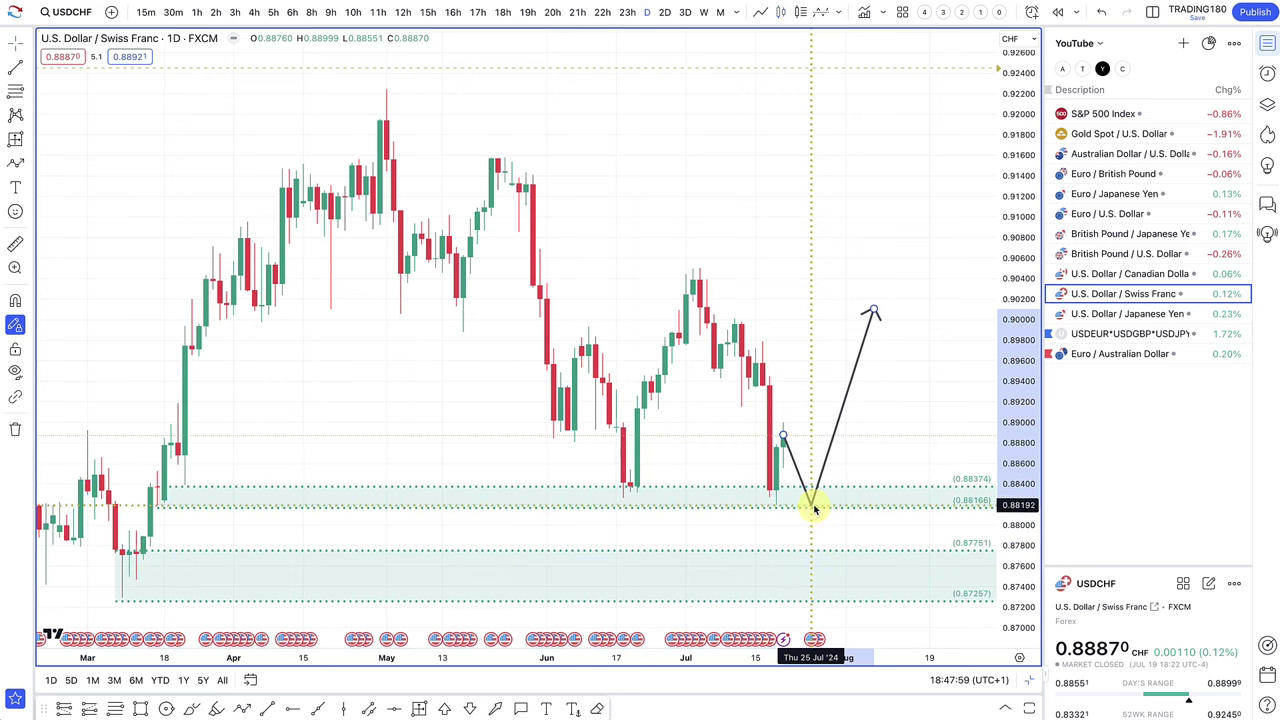
mouse_move(815, 508)
mouse_down()
mouse_move(820, 583)
mouse_move(766, 514)
mouse_move(594, 503)
mouse_move(814, 503)
mouse_move(812, 556)
mouse_up()
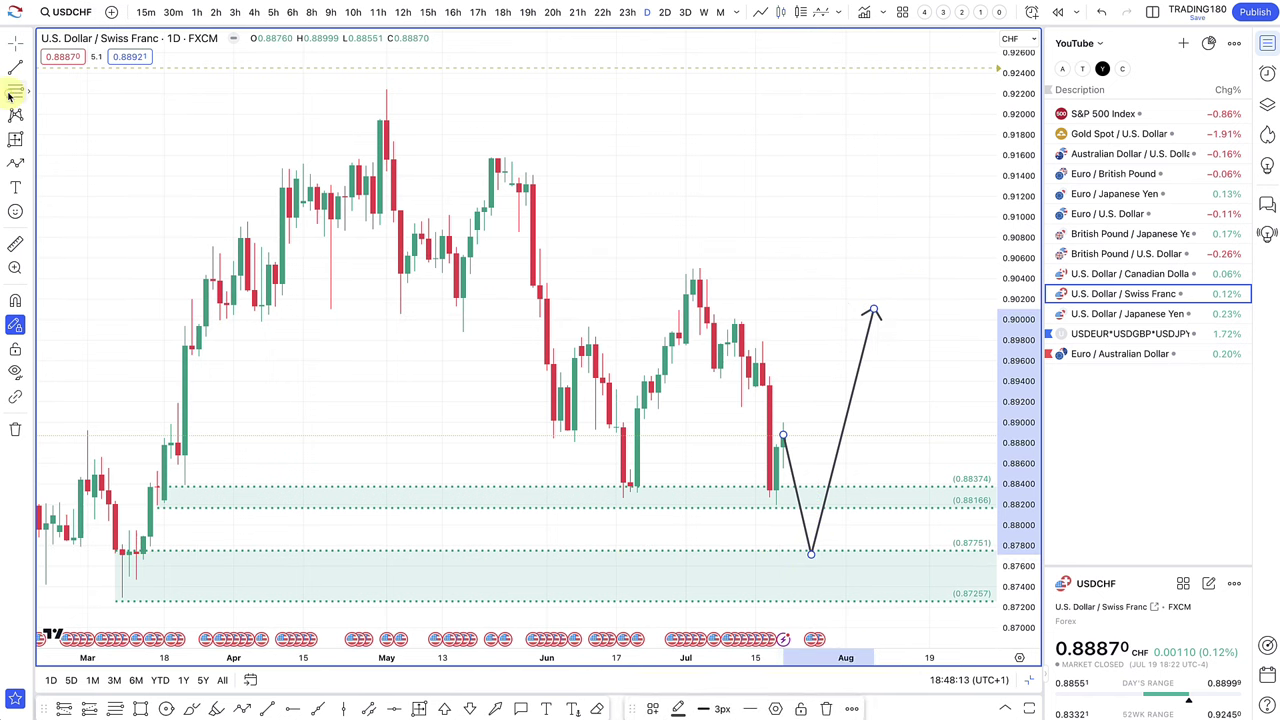
Step: Add a Supply zone between 0.89348 and 0.90029 from 10 July, and reshape the arrow path up to about 0.896 and down to about 0.885
click(503, 200)
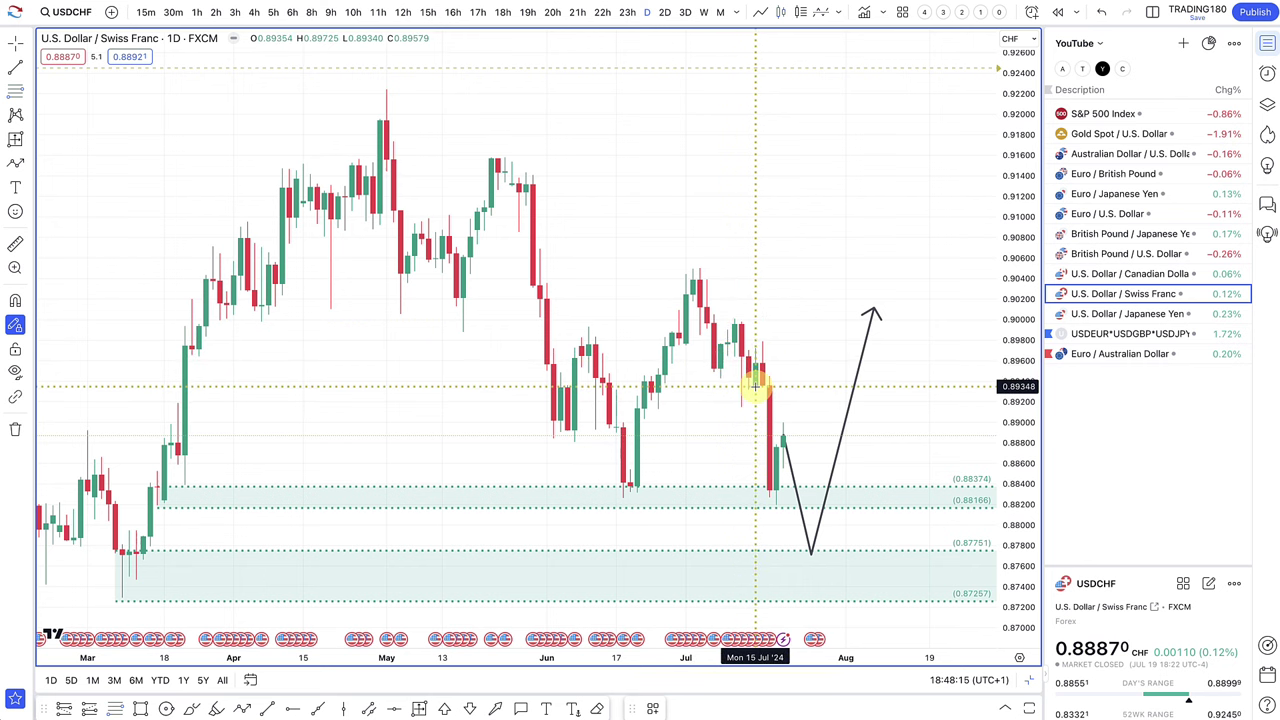
mouse_move(755, 386)
mouse_down()
mouse_move(764, 341)
mouse_move(735, 317)
mouse_up()
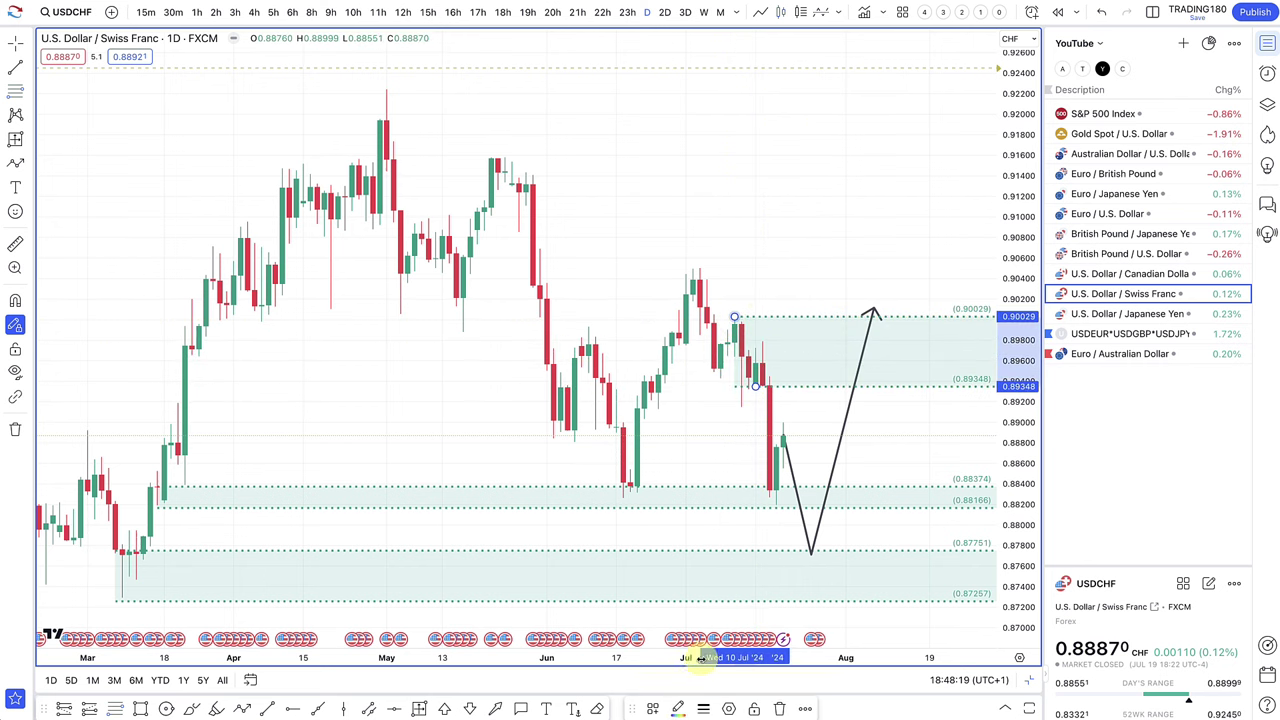
click(654, 708)
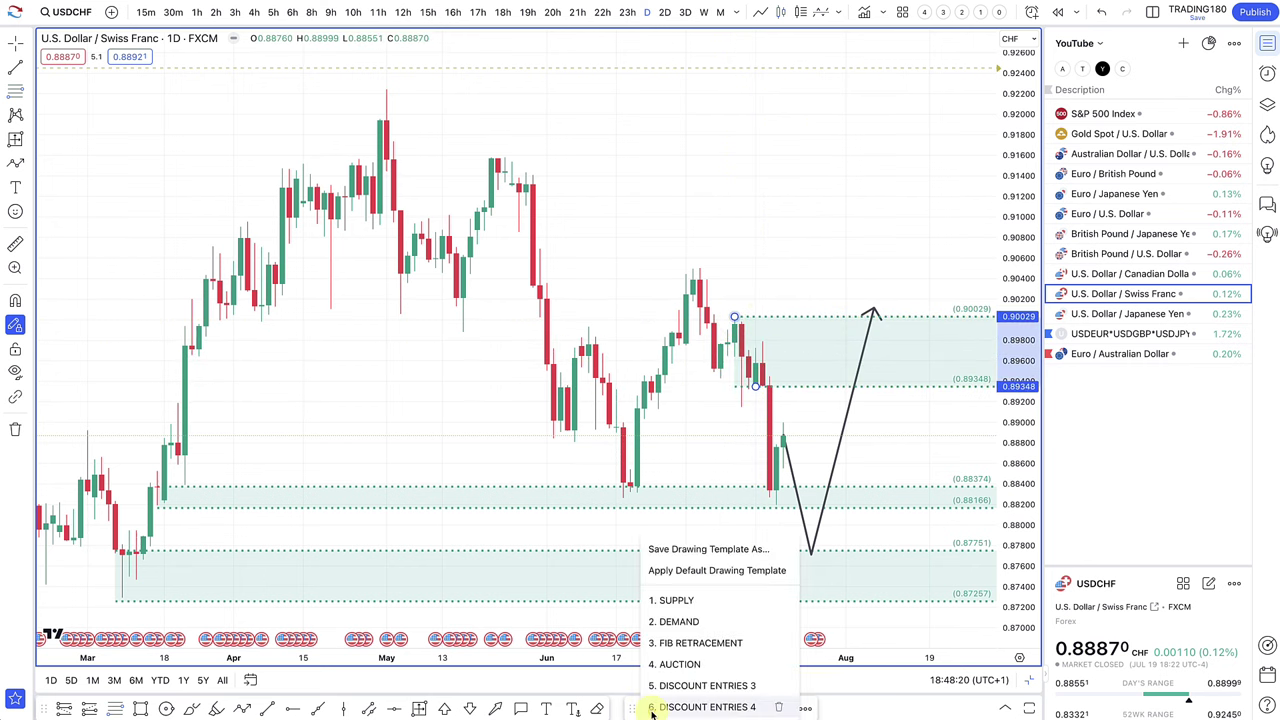
click(705, 600)
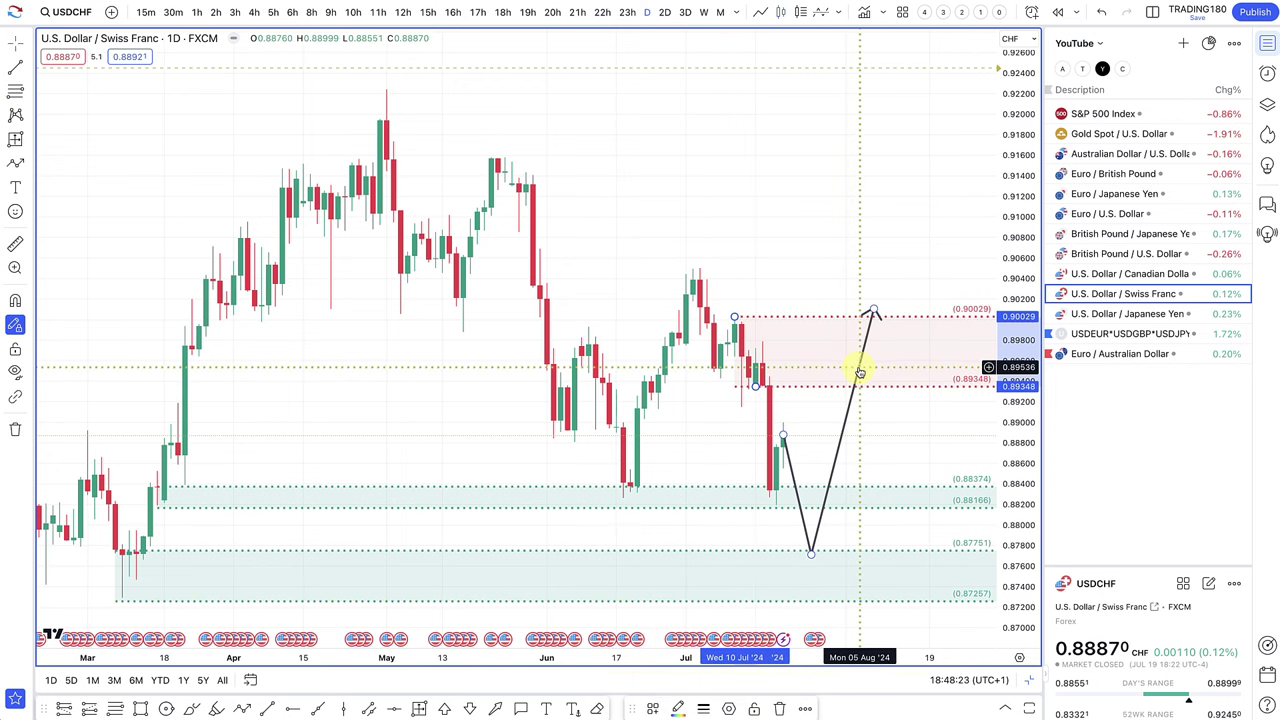
drag(875, 307, 858, 470)
drag(812, 553, 818, 358)
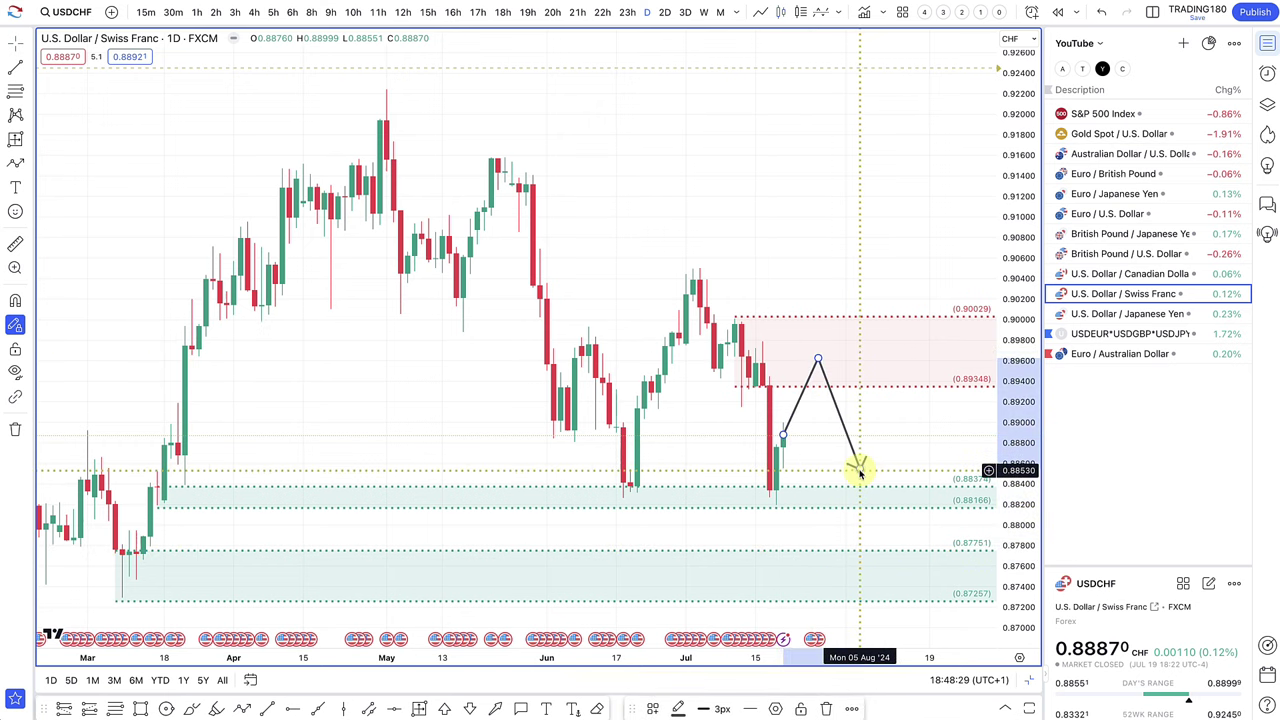
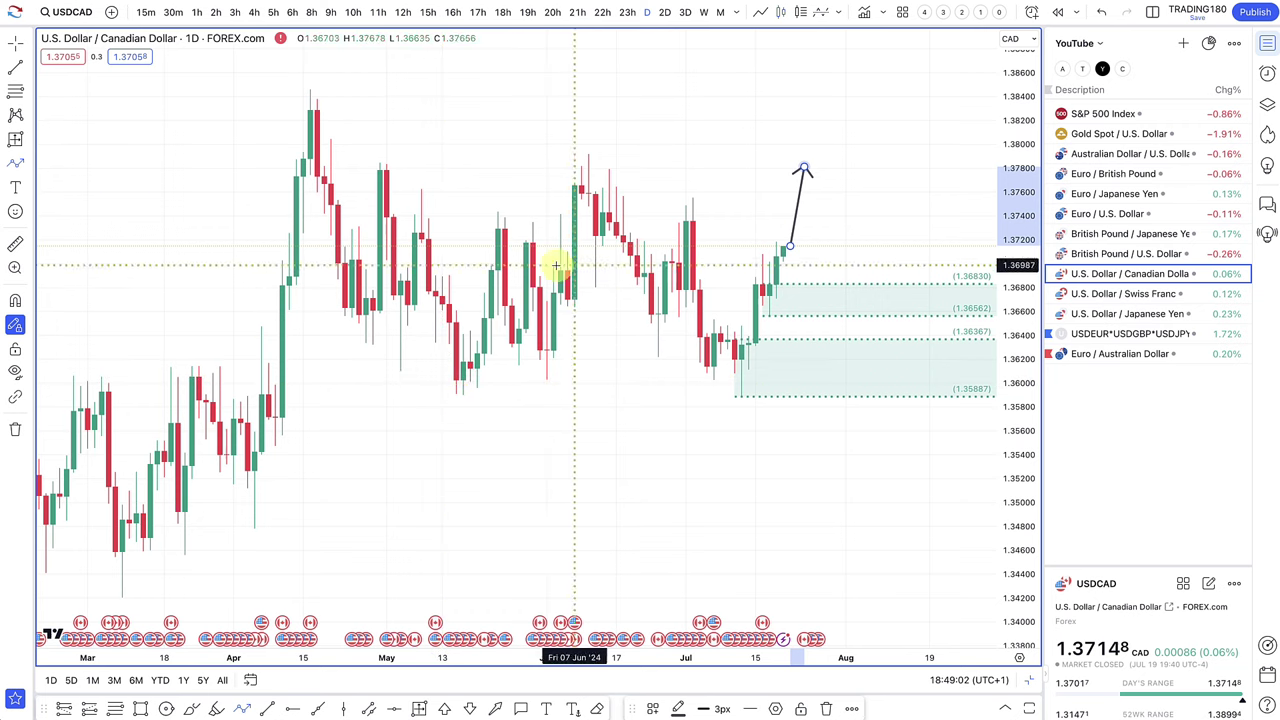
Step: On the USDCAD chart, draw a price zone between 1.37232 and 1.37925 from 11 June and apply the Supply template
click(440, 221)
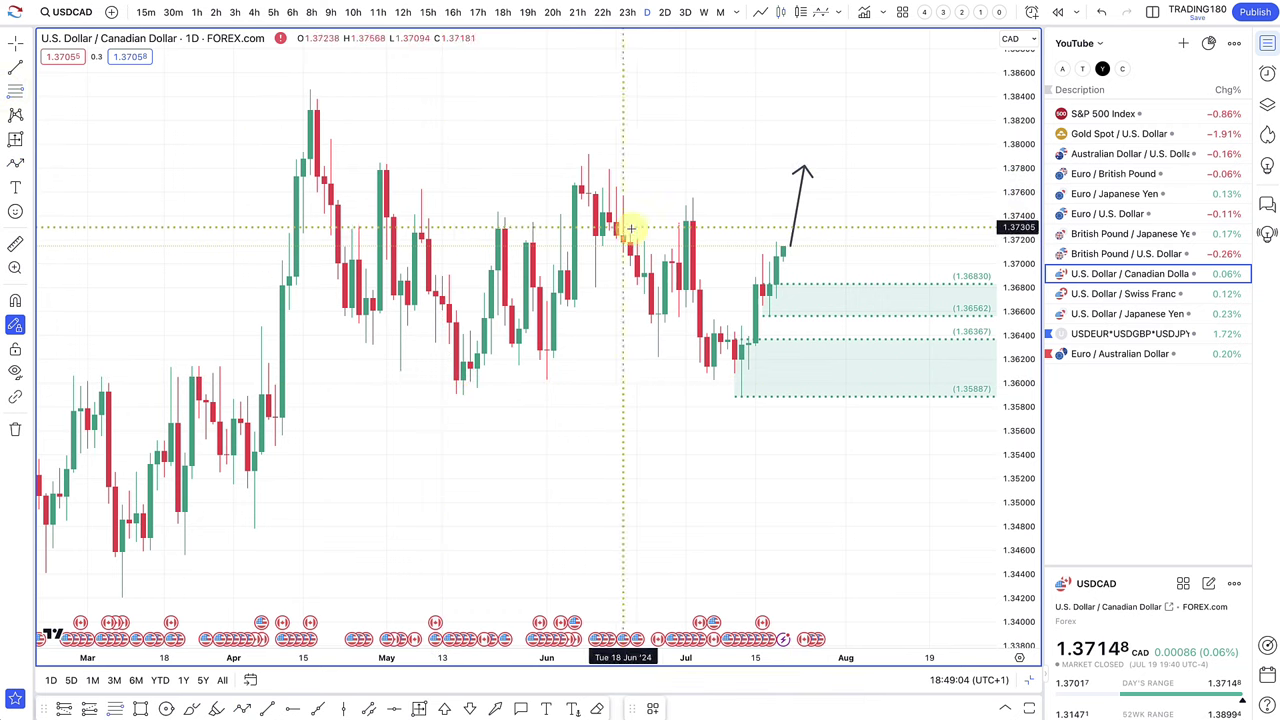
drag(604, 236, 588, 153)
click(652, 708)
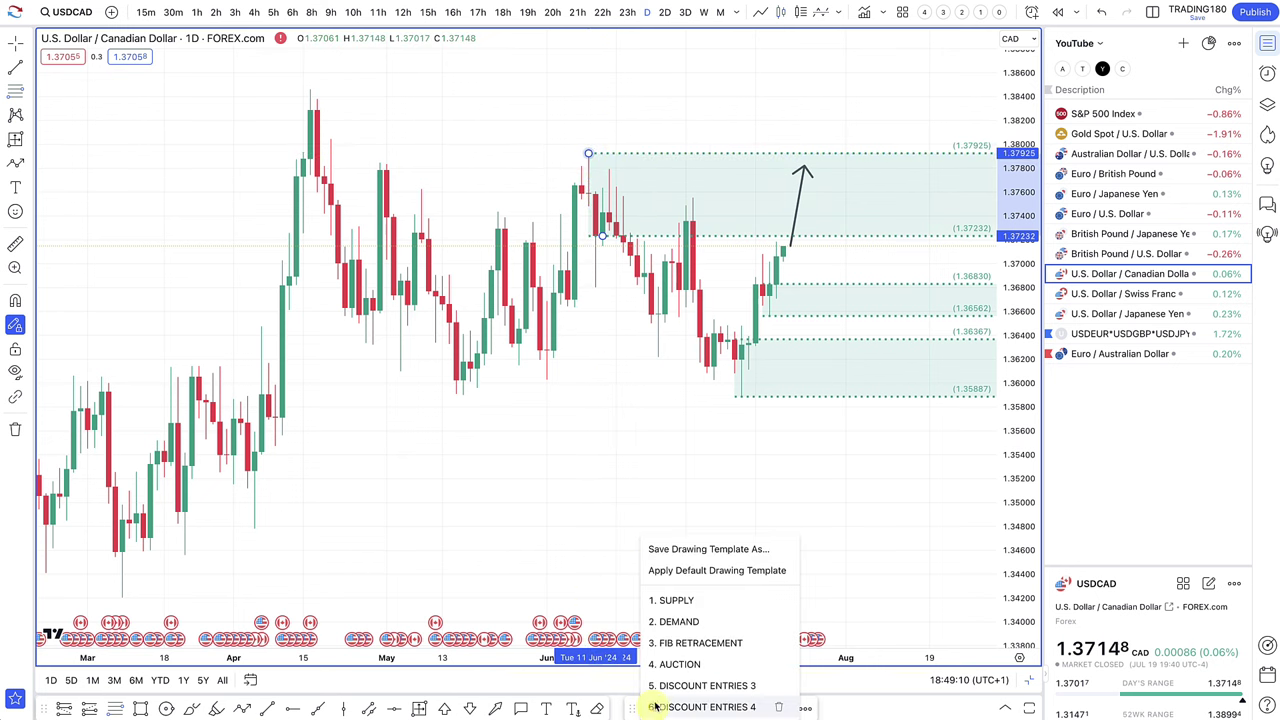
click(681, 600)
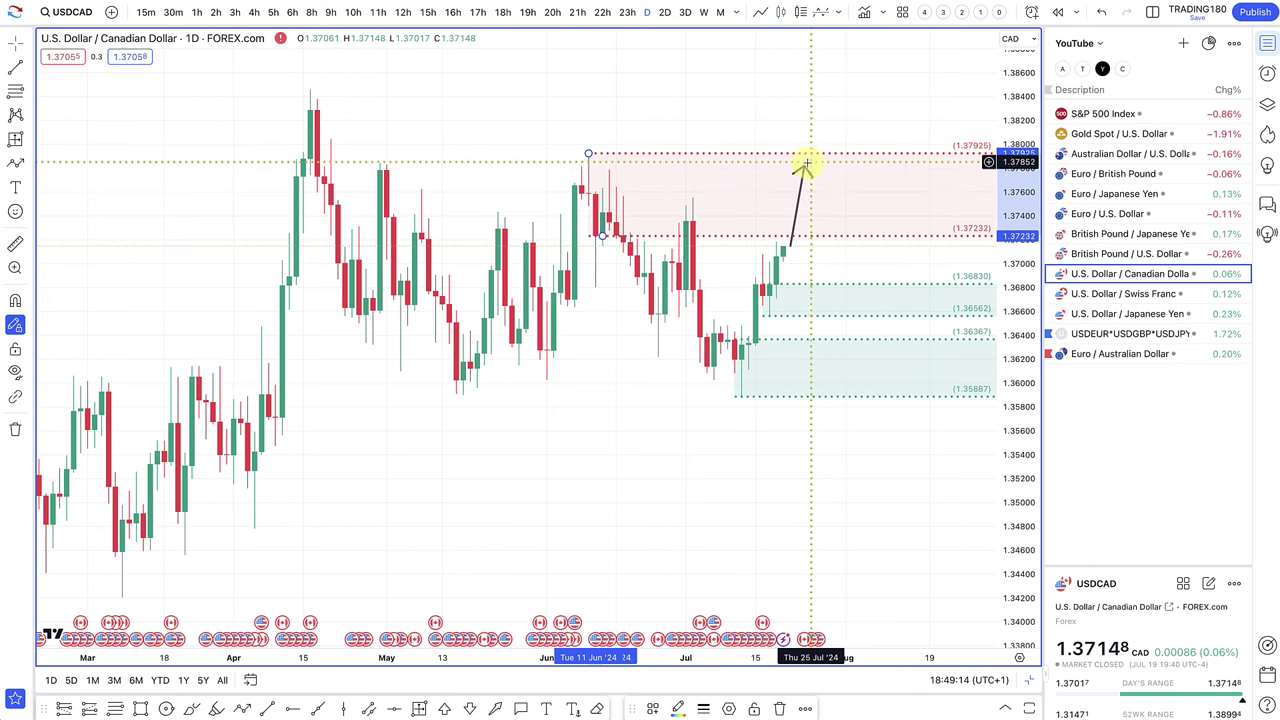
Step: Reshape the USDCAD arrow to fall from about 1.374 on 22 July in the red zone to about 1.360 in the lowest green zone
drag(805, 168, 830, 348)
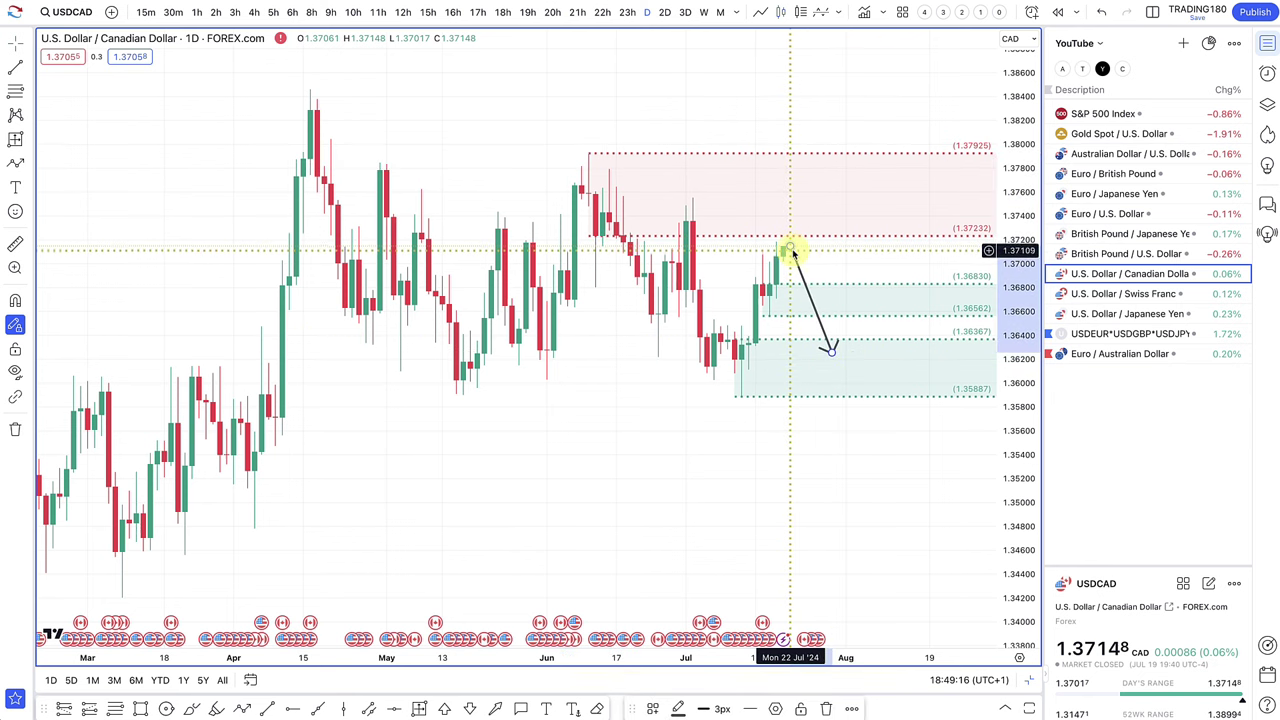
drag(790, 247, 790, 215)
drag(831, 352, 837, 384)
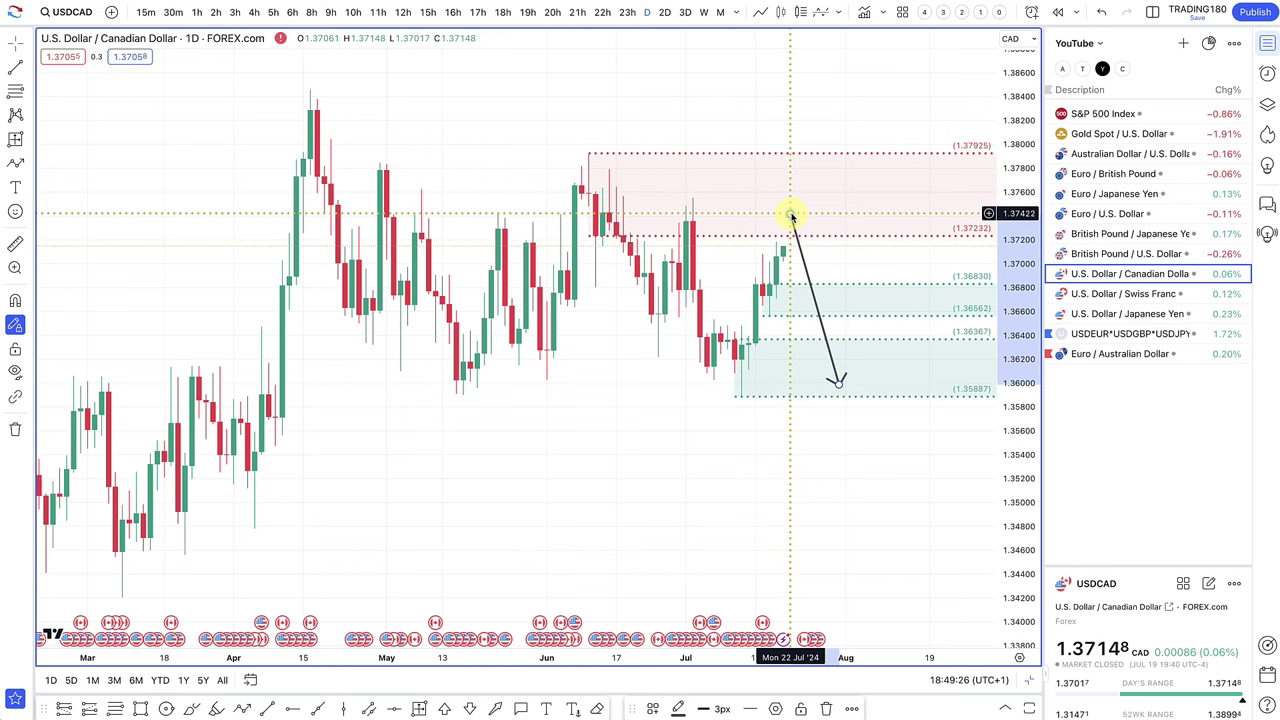
drag(790, 215, 791, 218)
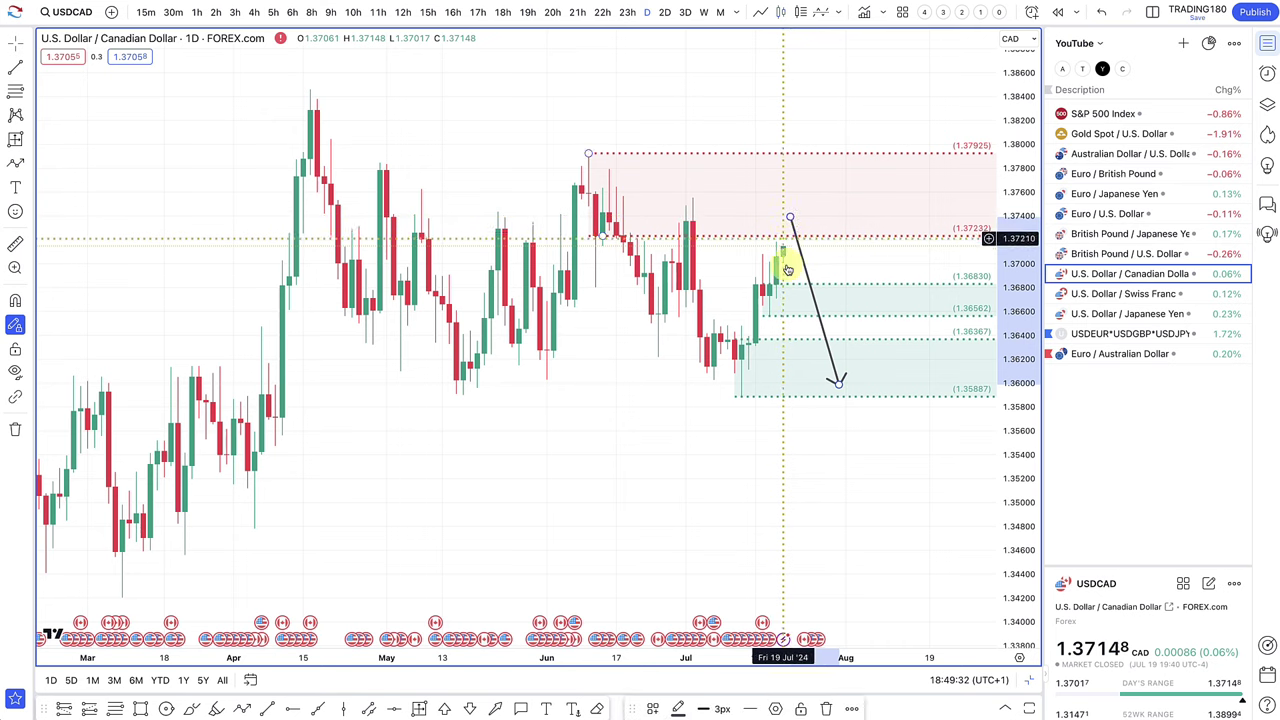
scroll(810, 400, up, 1)
scroll(810, 405, up, 1)
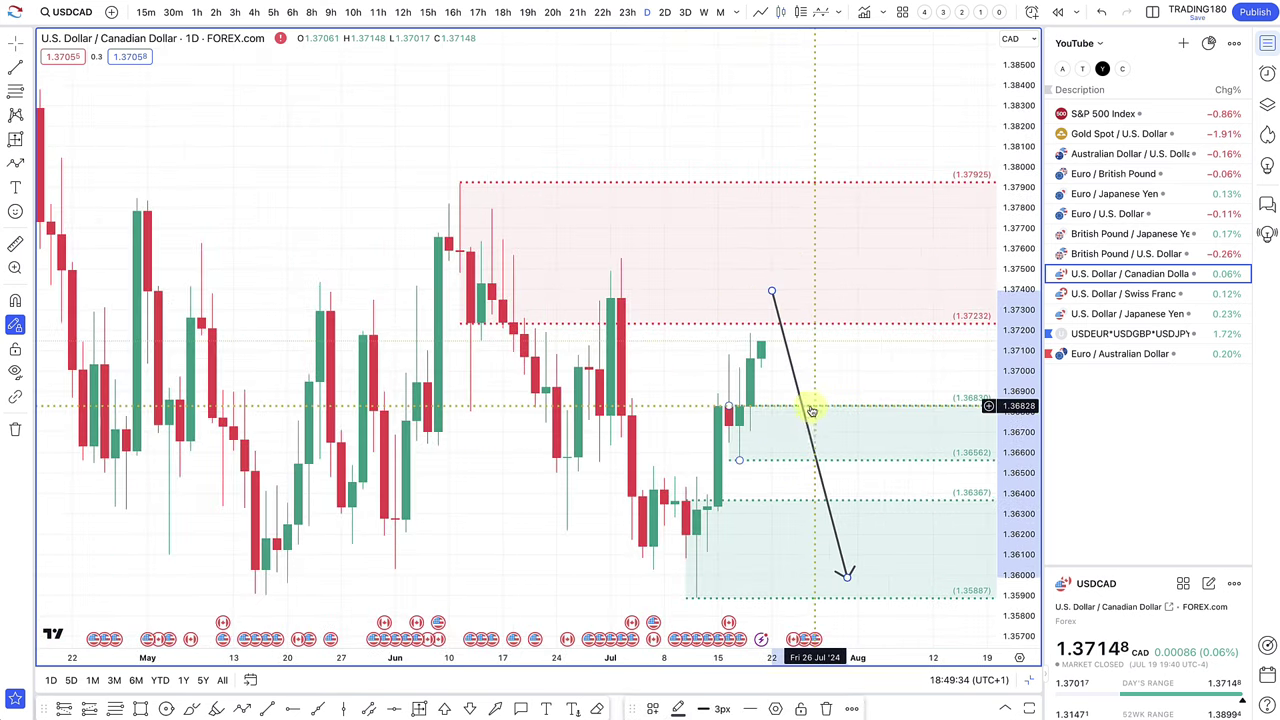
click(793, 641)
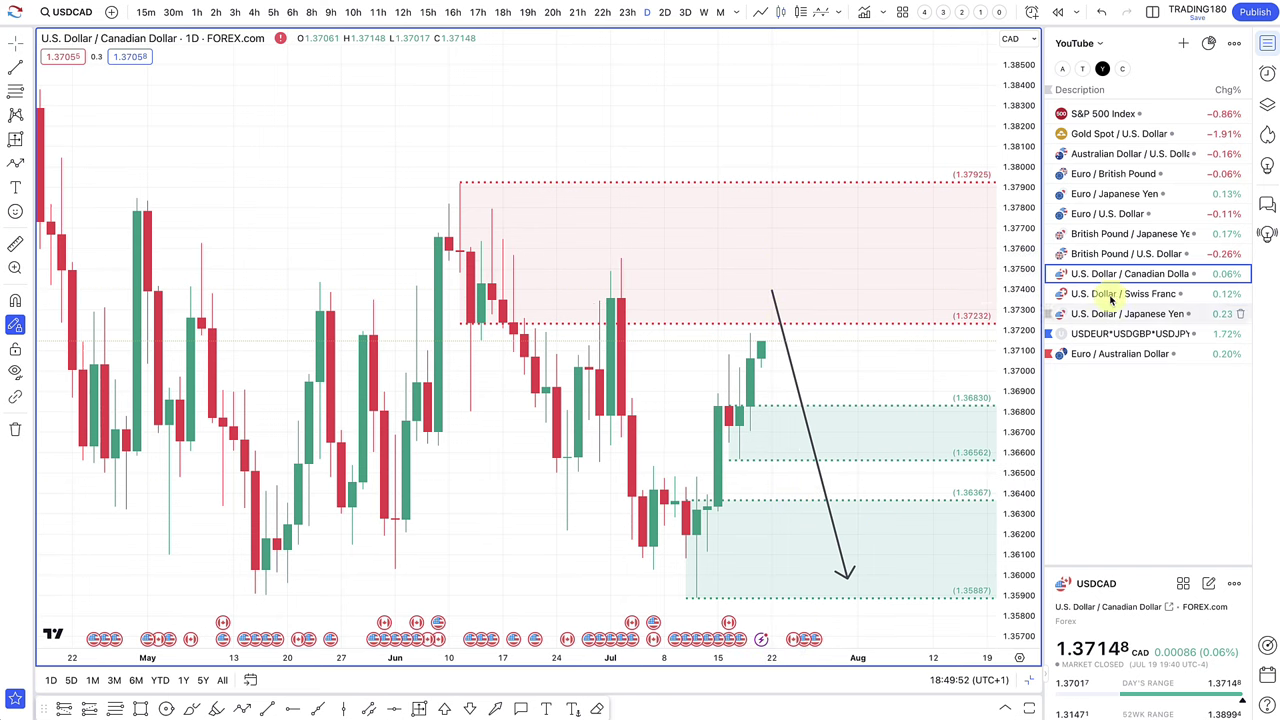
Step: On the GBPUSD chart, mark a Demand zone between 1.27748 and 1.28061 from 9 July and another zone at about 1.261–1.265 from late June
click(1122, 253)
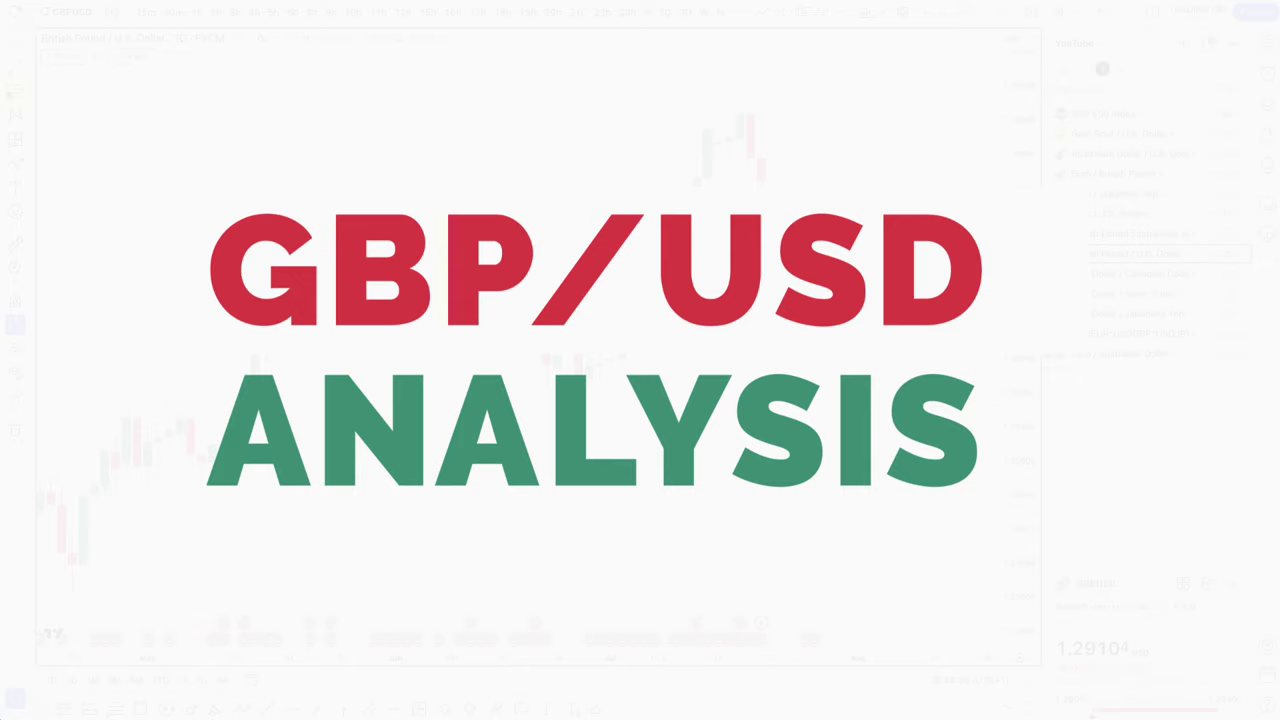
drag(677, 252, 674, 272)
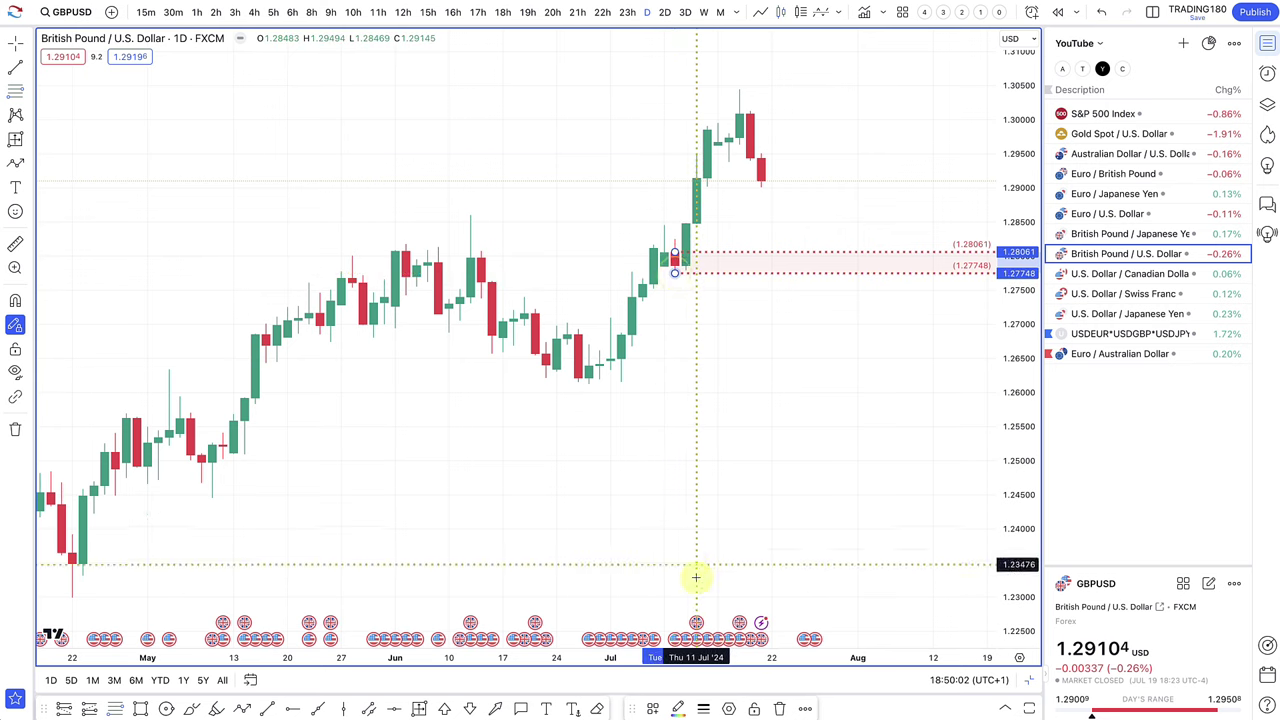
click(652, 708)
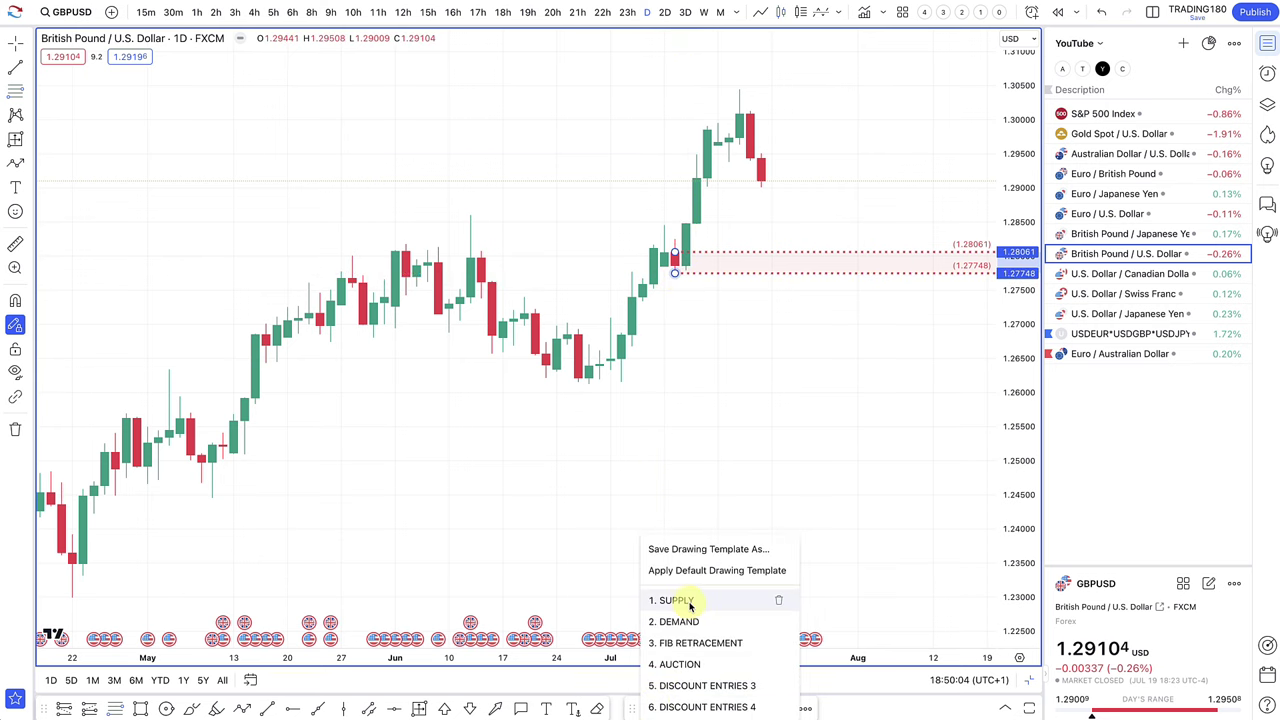
click(680, 621)
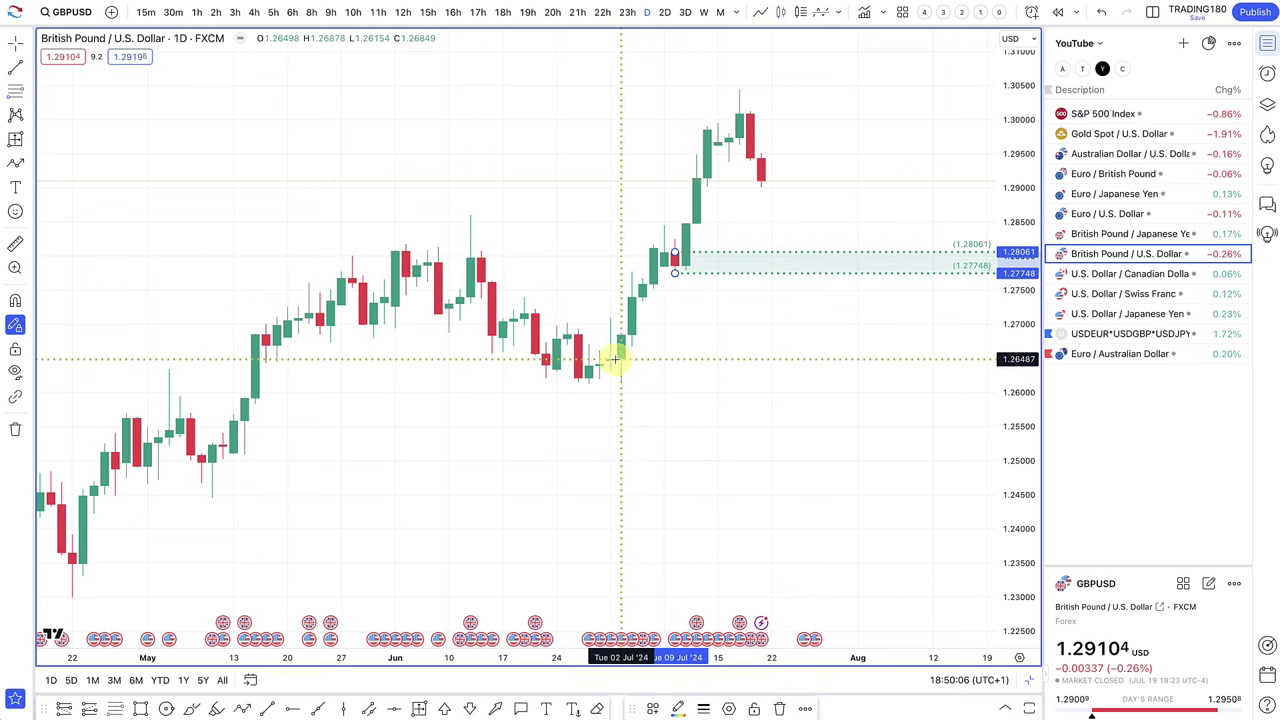
drag(620, 358, 590, 385)
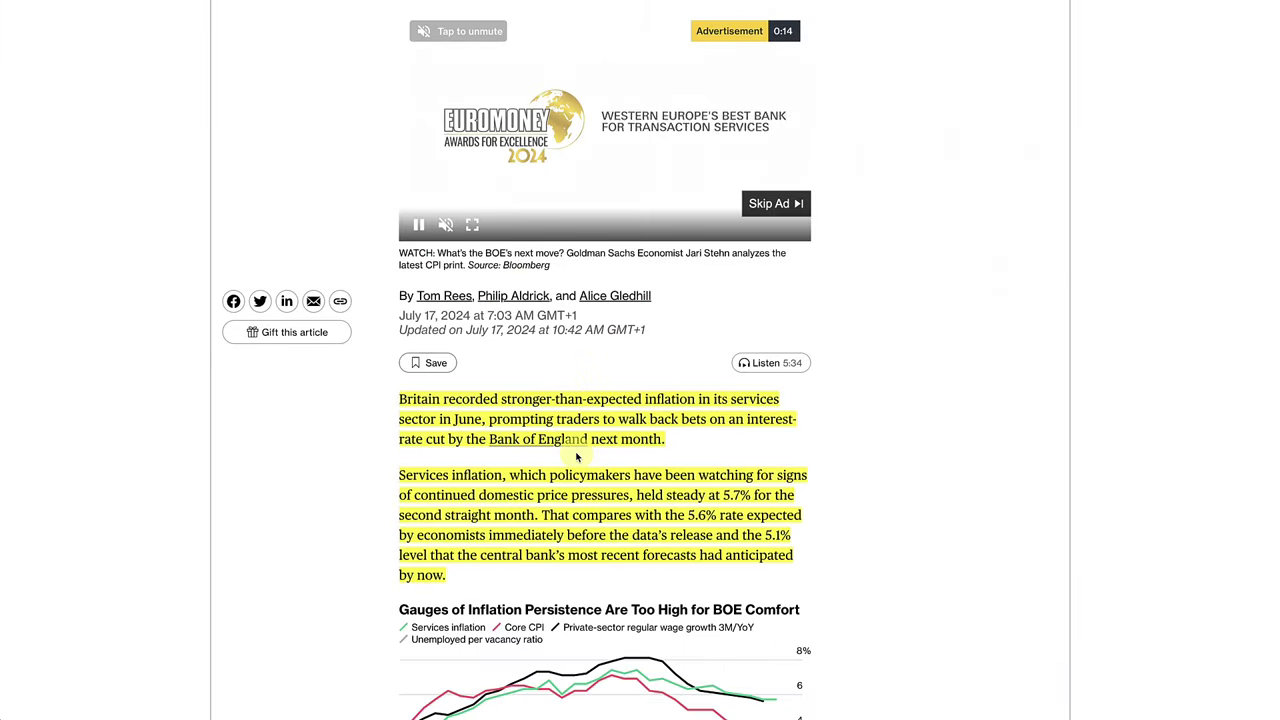
Step: Read the Bloomberg article on sticky UK services inflation and doubts about an August rate cut
mouse_move(505, 412)
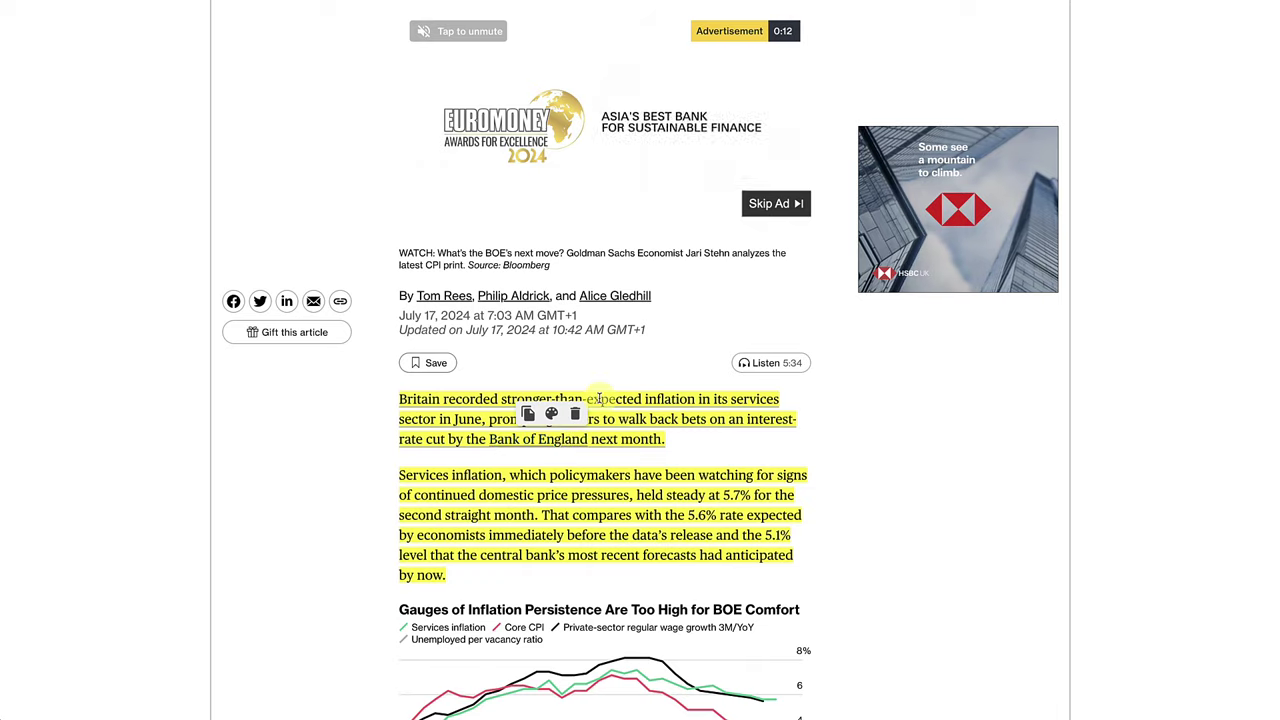
scroll(597, 398, up, 3)
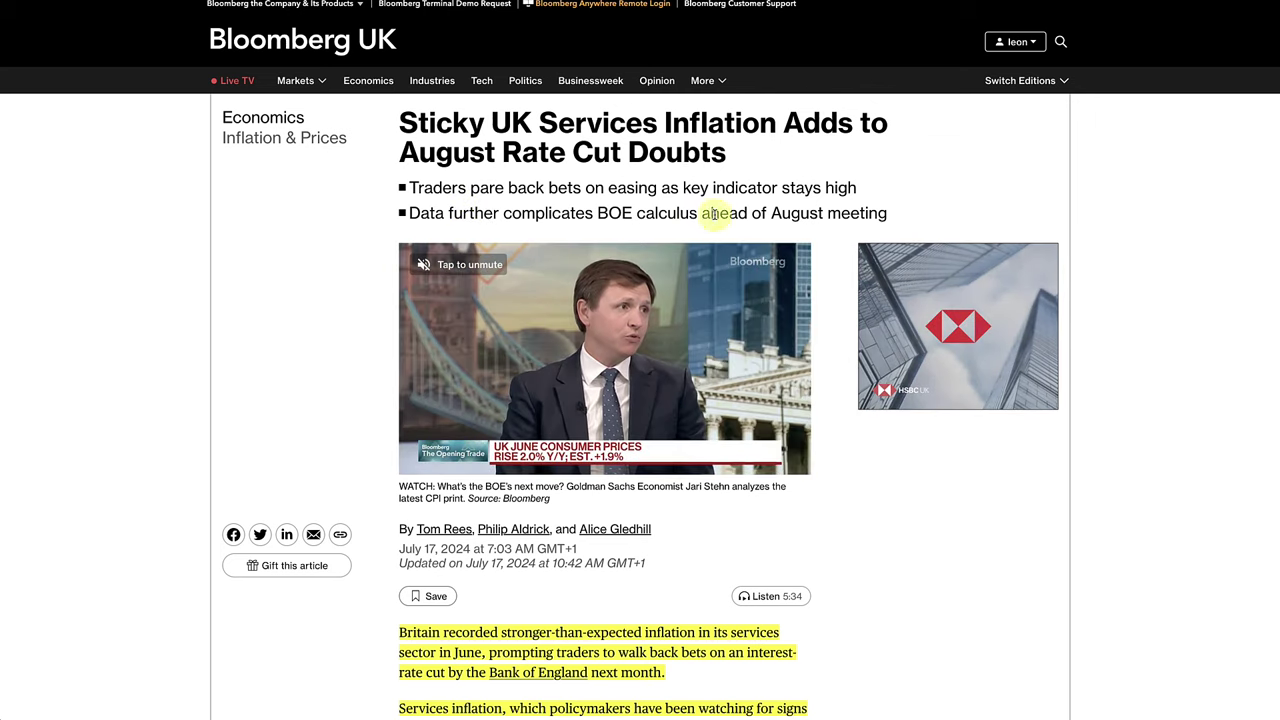
scroll(830, 452, down, 4)
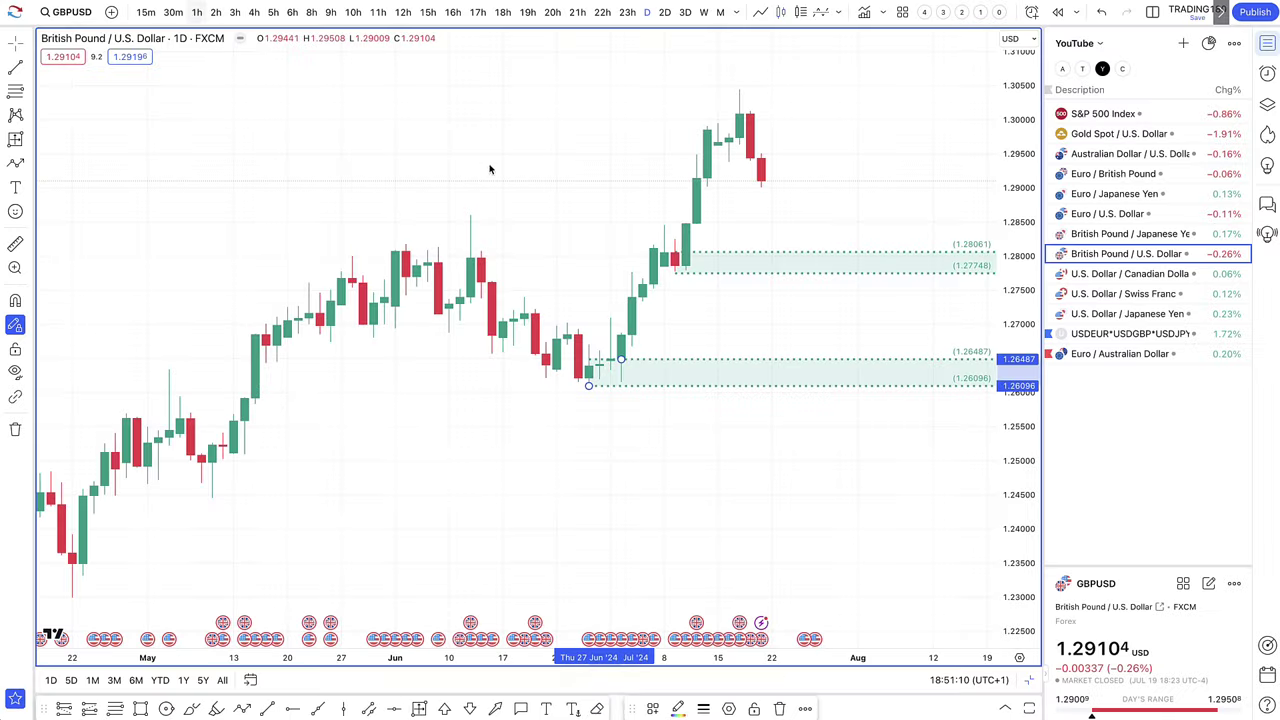
Step: On the GBPUSD chart, draw a rising arrow from about 1.262 in the late-June zone to about 1.304 on 17 July
click(15, 163)
click(321, 191)
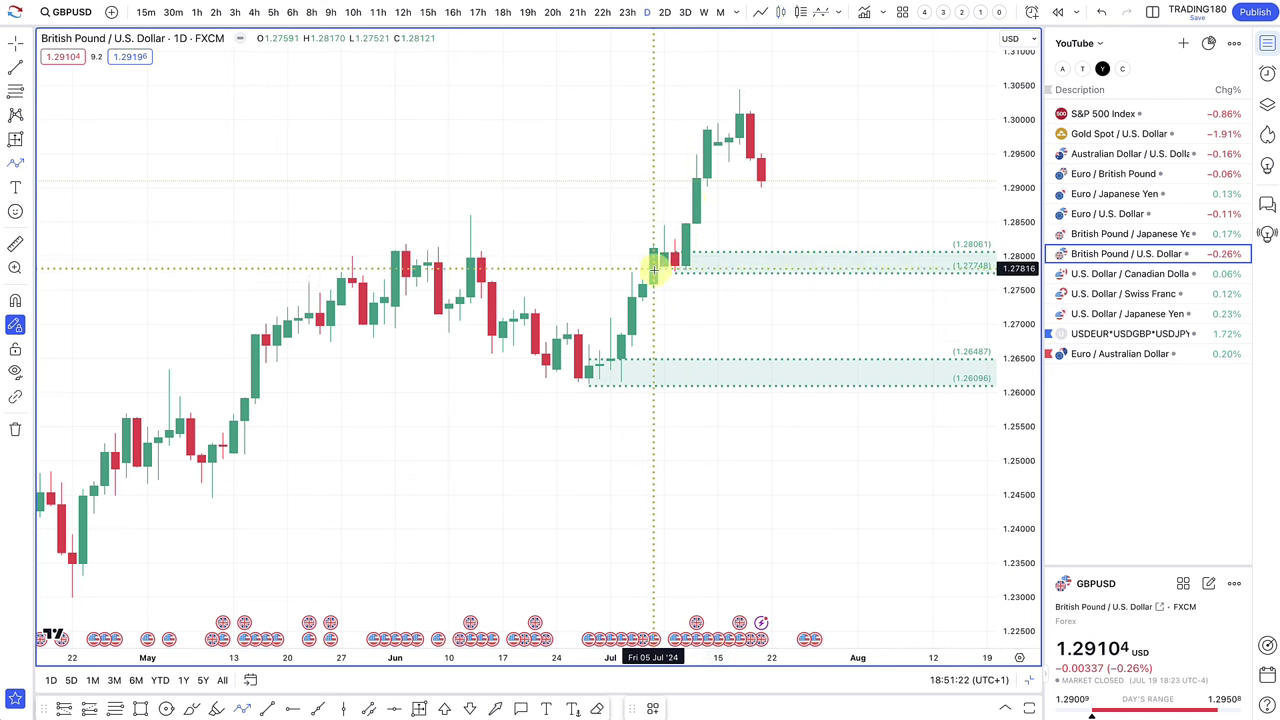
click(588, 377)
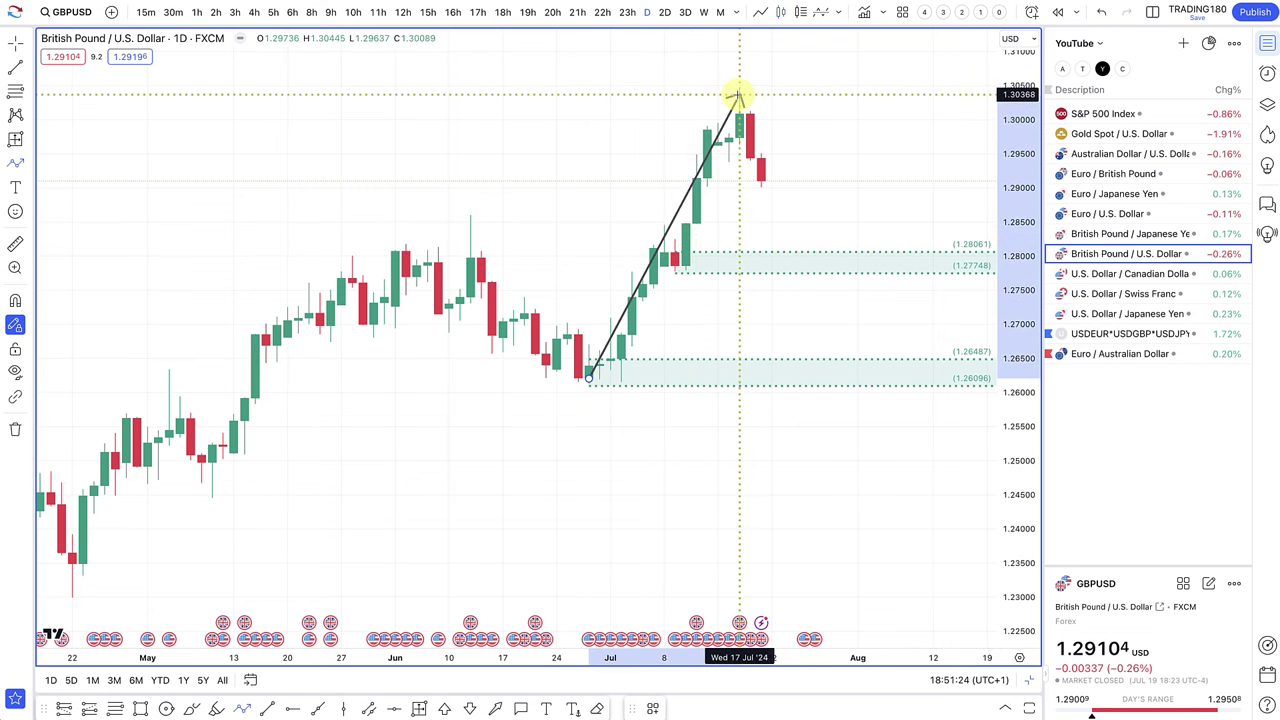
click(738, 95)
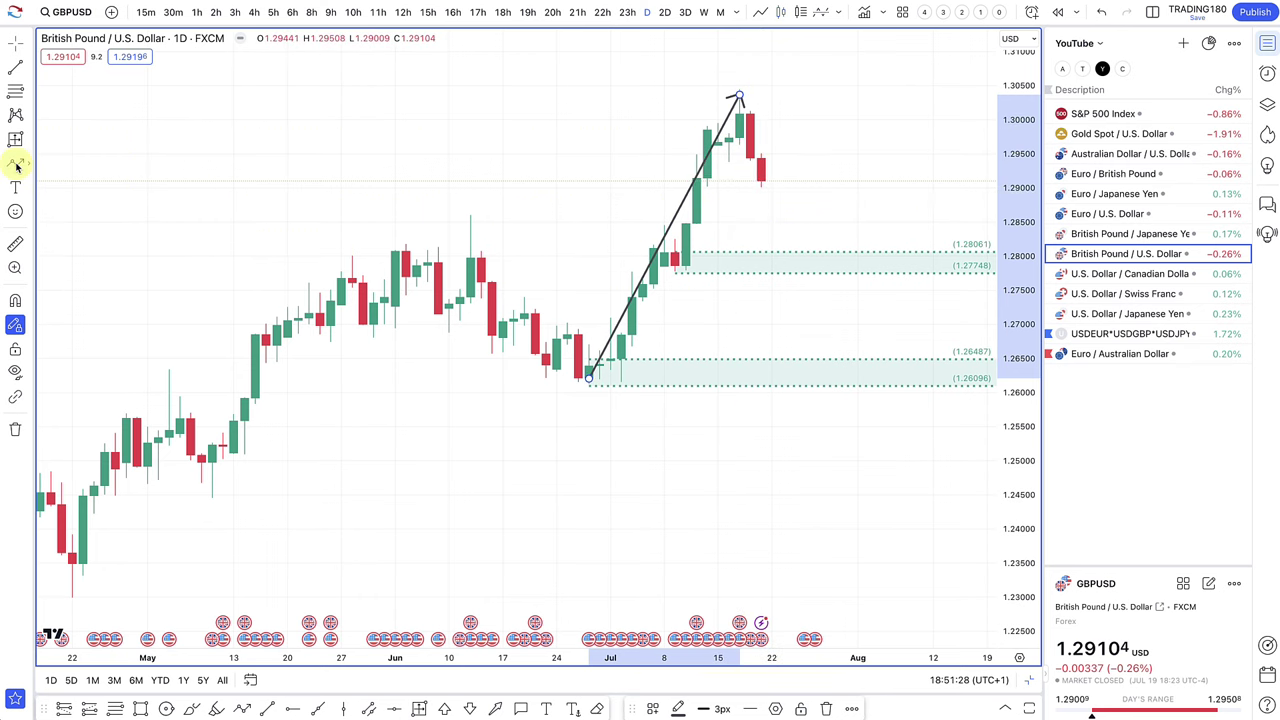
Step: Draw an arrow path from about 1.291 on 19 July down to about 1.262 in the lower green zone and up to about 1.293 on 31 July
click(500, 177)
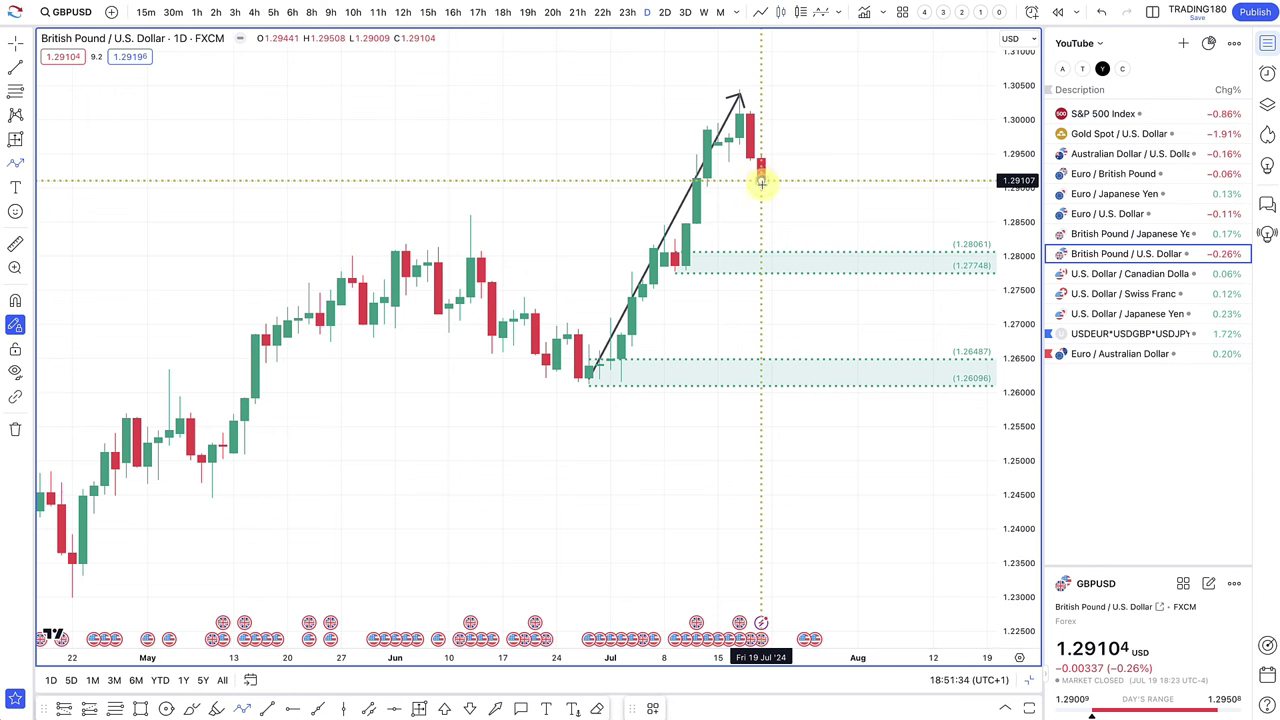
drag(761, 182, 781, 246)
click(781, 262)
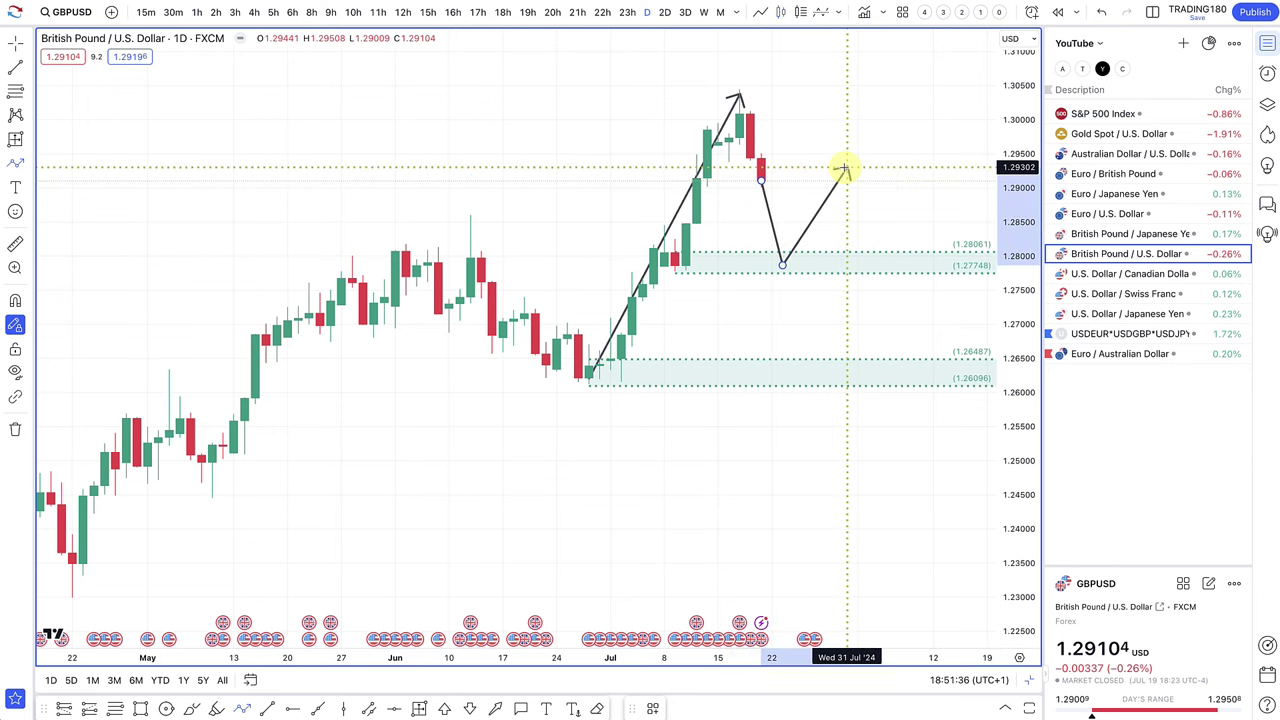
double_click(845, 168)
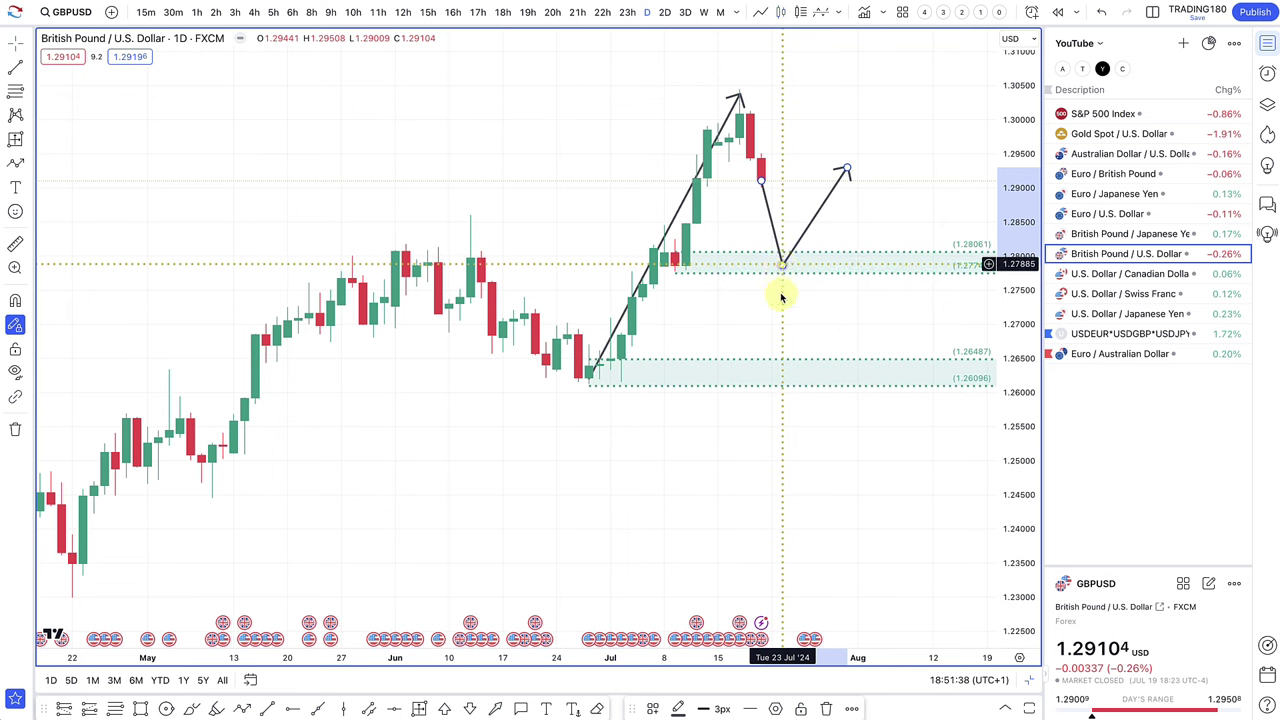
drag(781, 296, 781, 265)
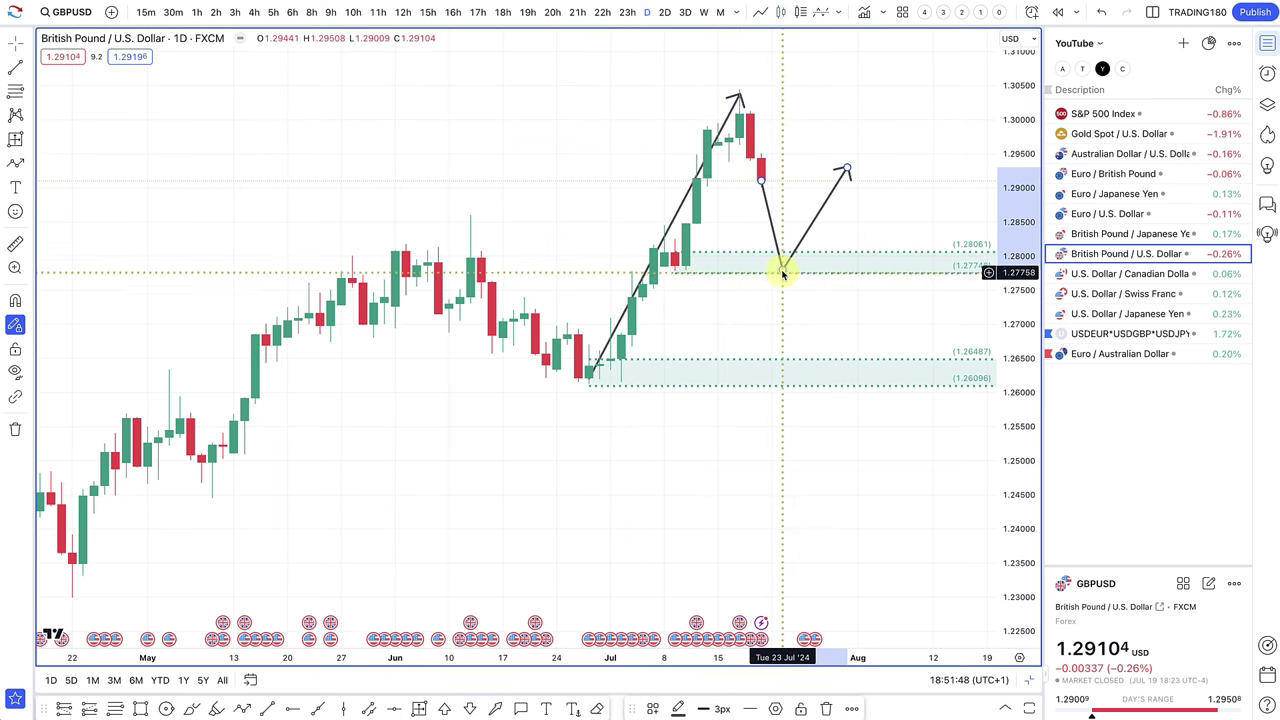
drag(782, 270, 792, 382)
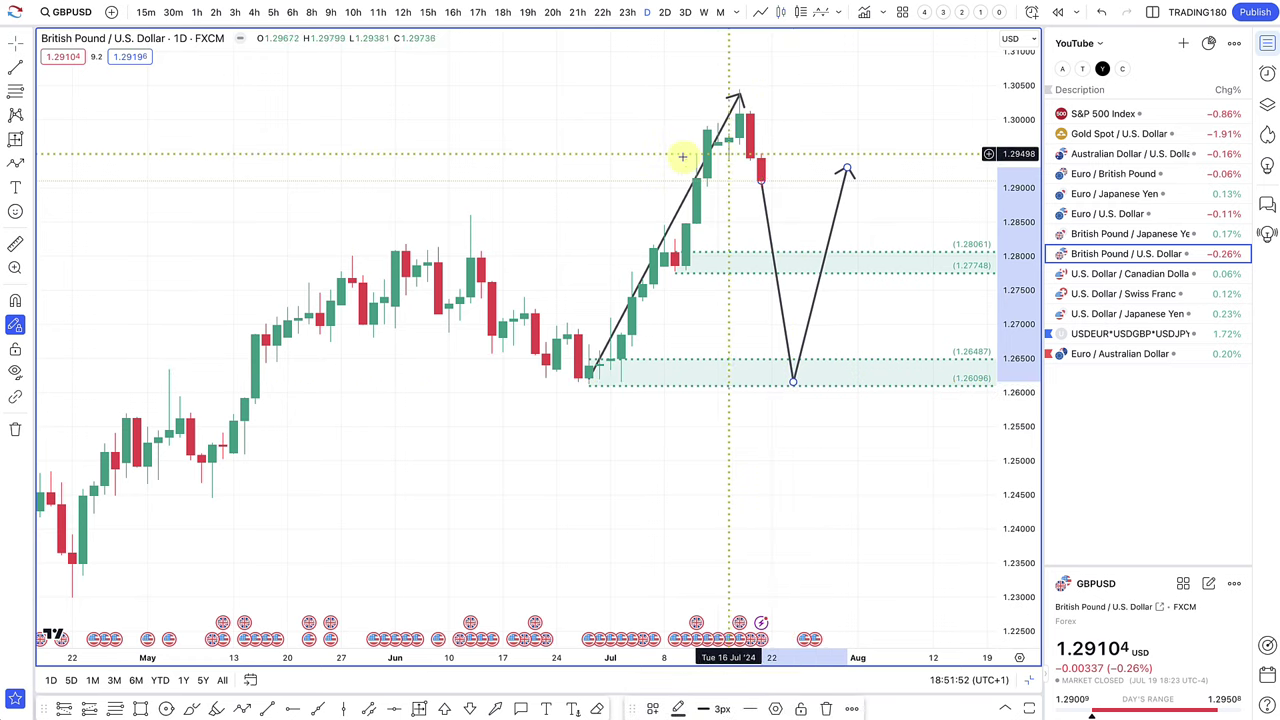
Step: Draw a GBPUSD price zone between 1.29033 and 1.29961 from 25 July 2023 and apply the Supply template
scroll(412, 150, down, 3)
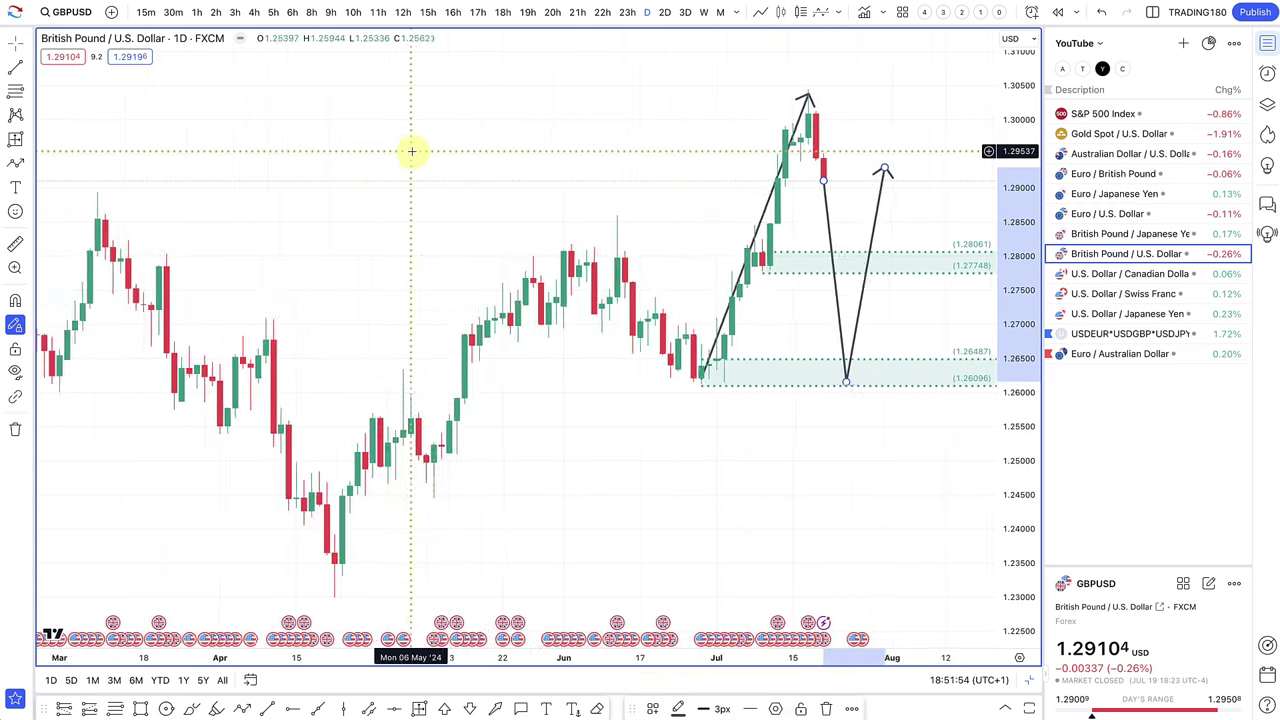
scroll(412, 150, down, 8)
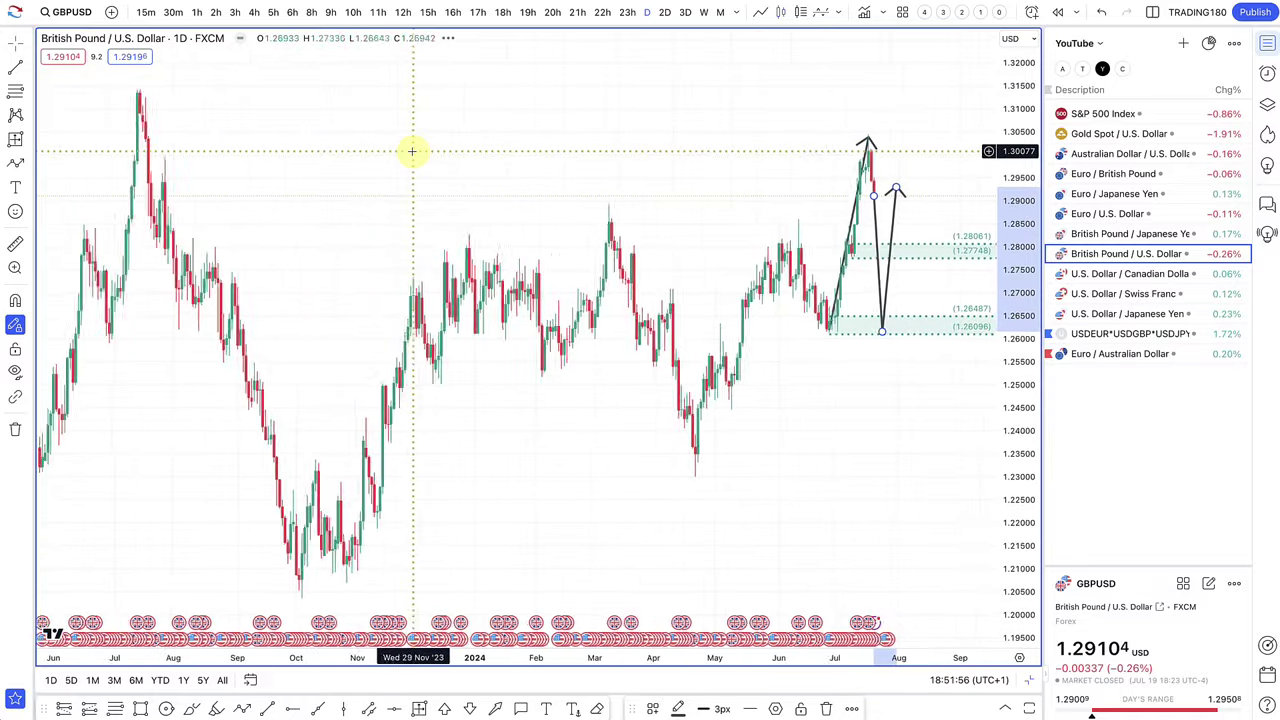
scroll(411, 155, down, 5)
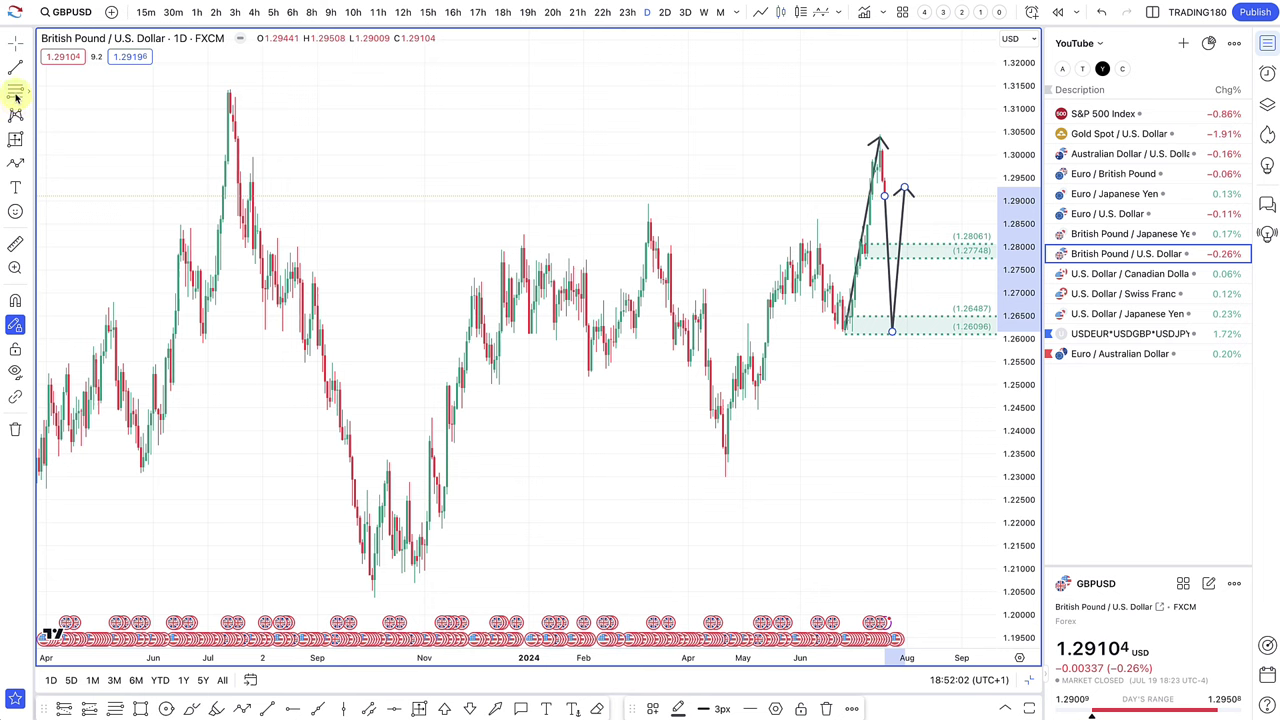
click(106, 150)
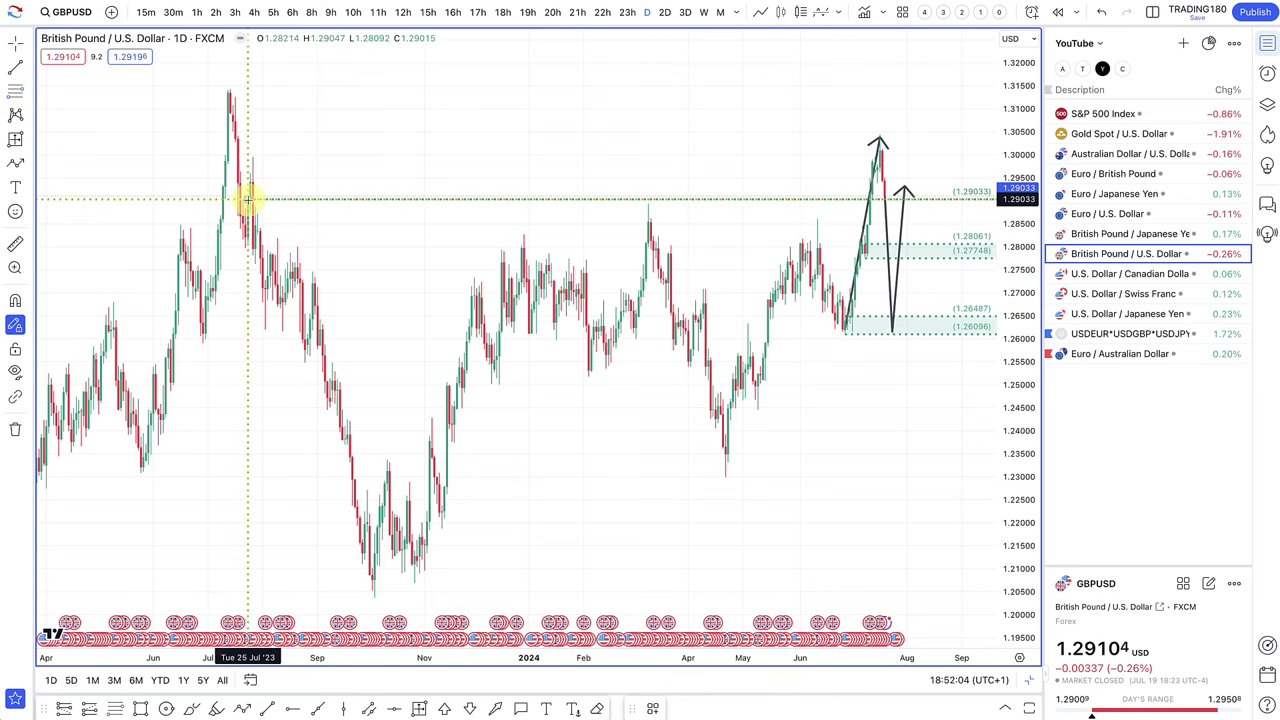
drag(247, 199, 265, 156)
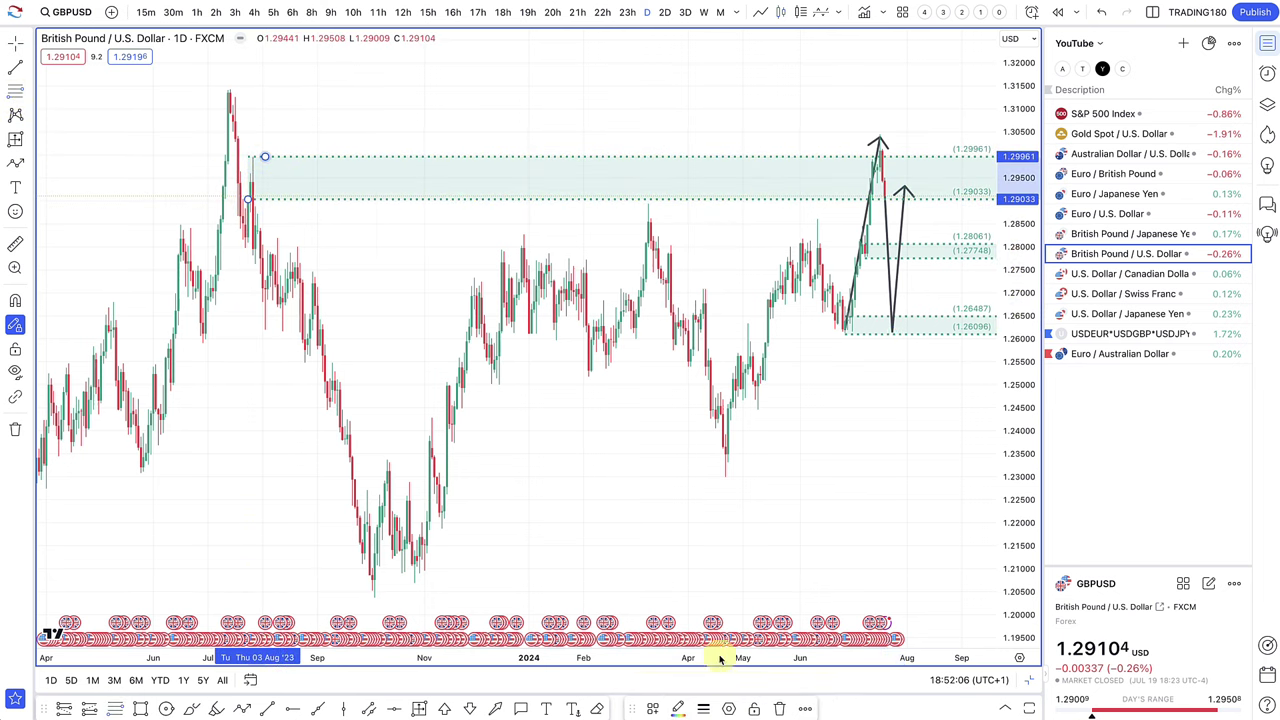
click(653, 708)
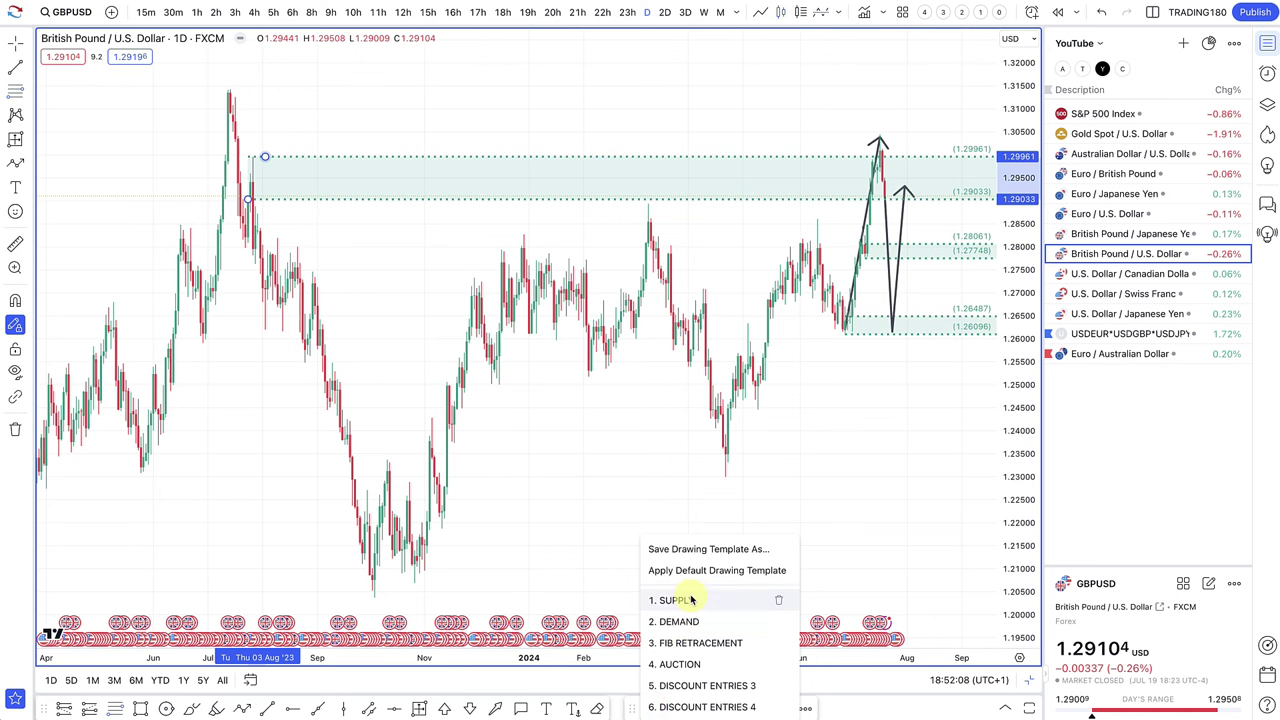
click(665, 598)
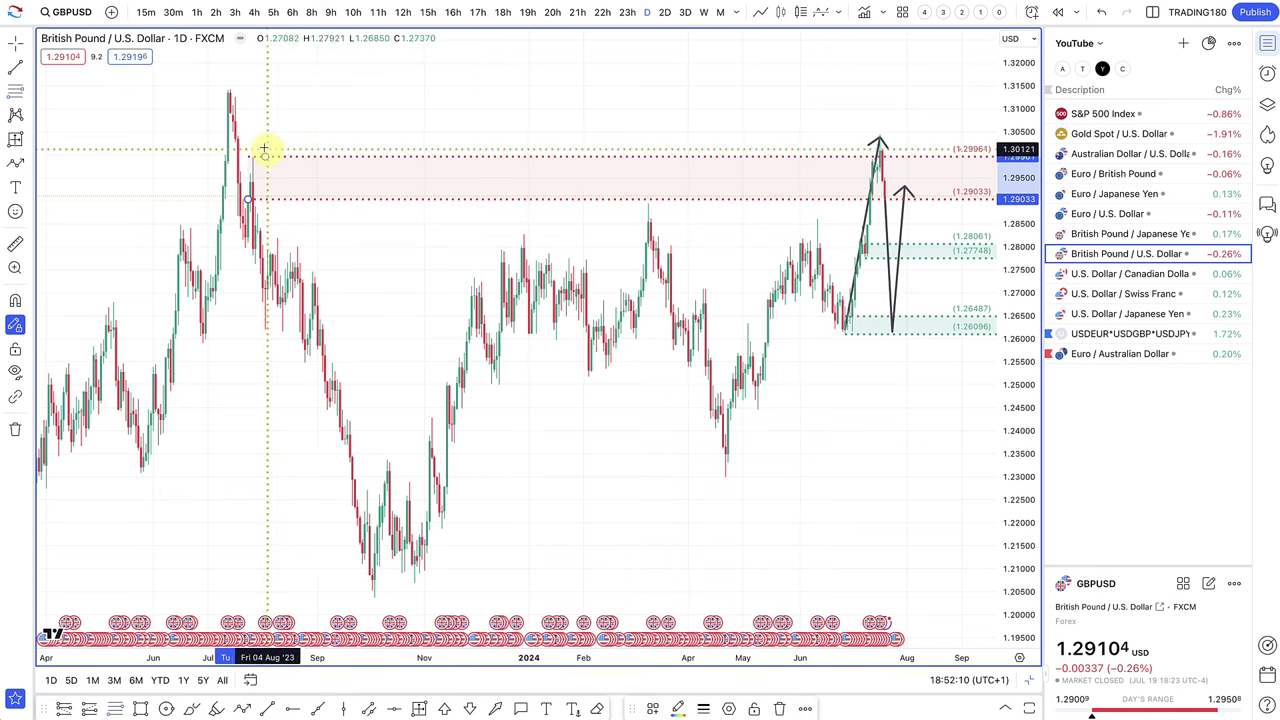
Step: Add another GBPUSD Supply zone between 1.30744 and 1.31411 from the mid-July 2023 high
drag(234, 120, 226, 90)
scroll(434, 194, right, 5)
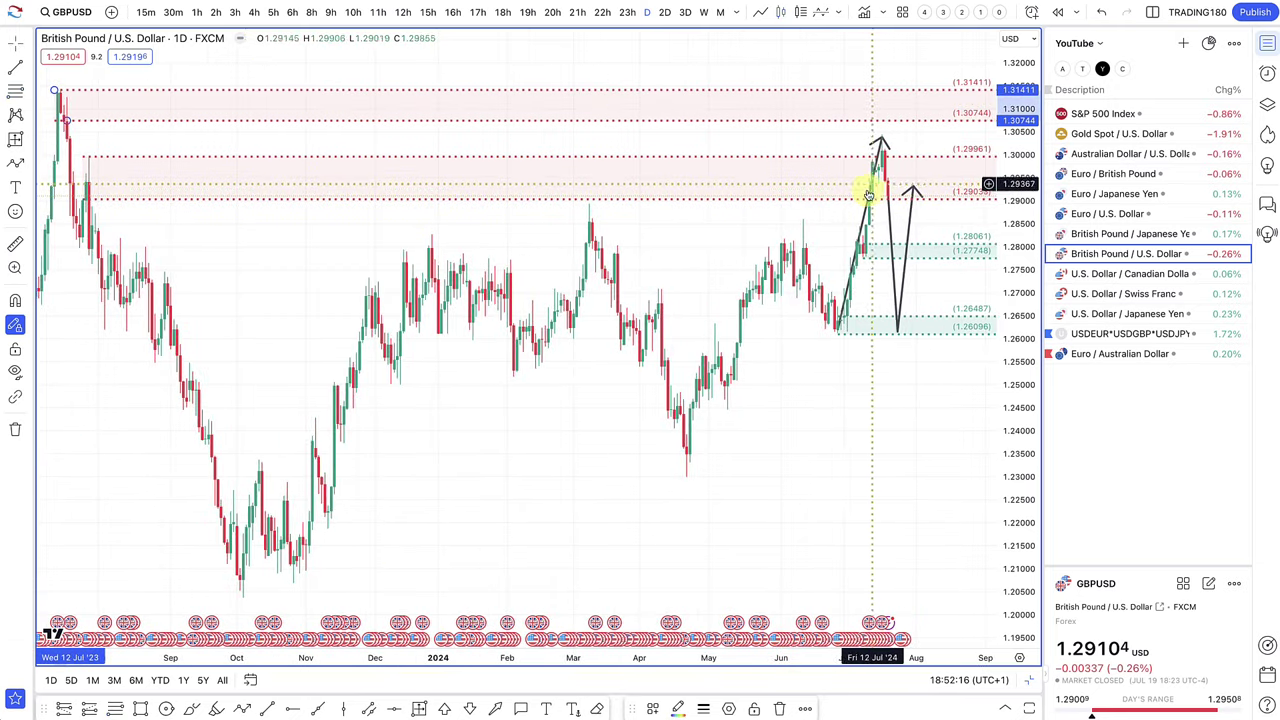
scroll(868, 204, up, 1)
scroll(868, 204, up, 4)
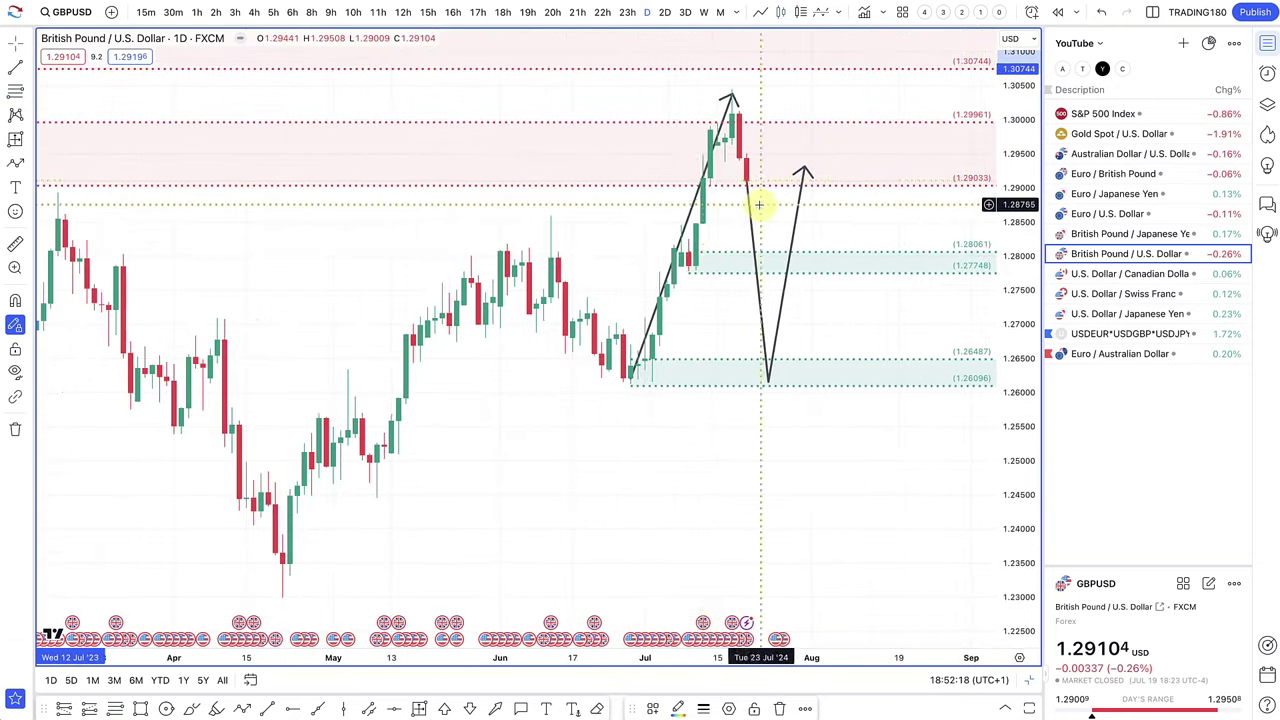
drag(737, 181, 771, 379)
drag(779, 257, 777, 268)
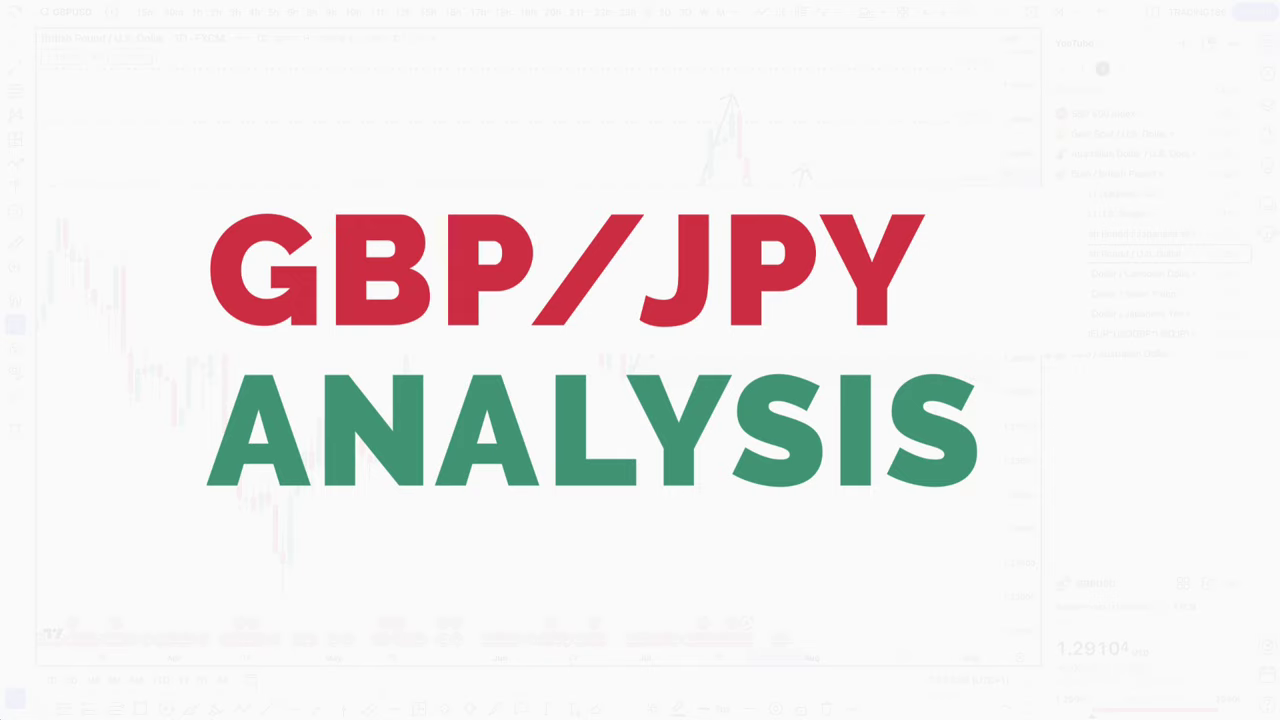
Step: On the GBPJPY chart, draw a price zone between 202.490 and 203.177 from 28 June and apply the Demand template
click(1115, 234)
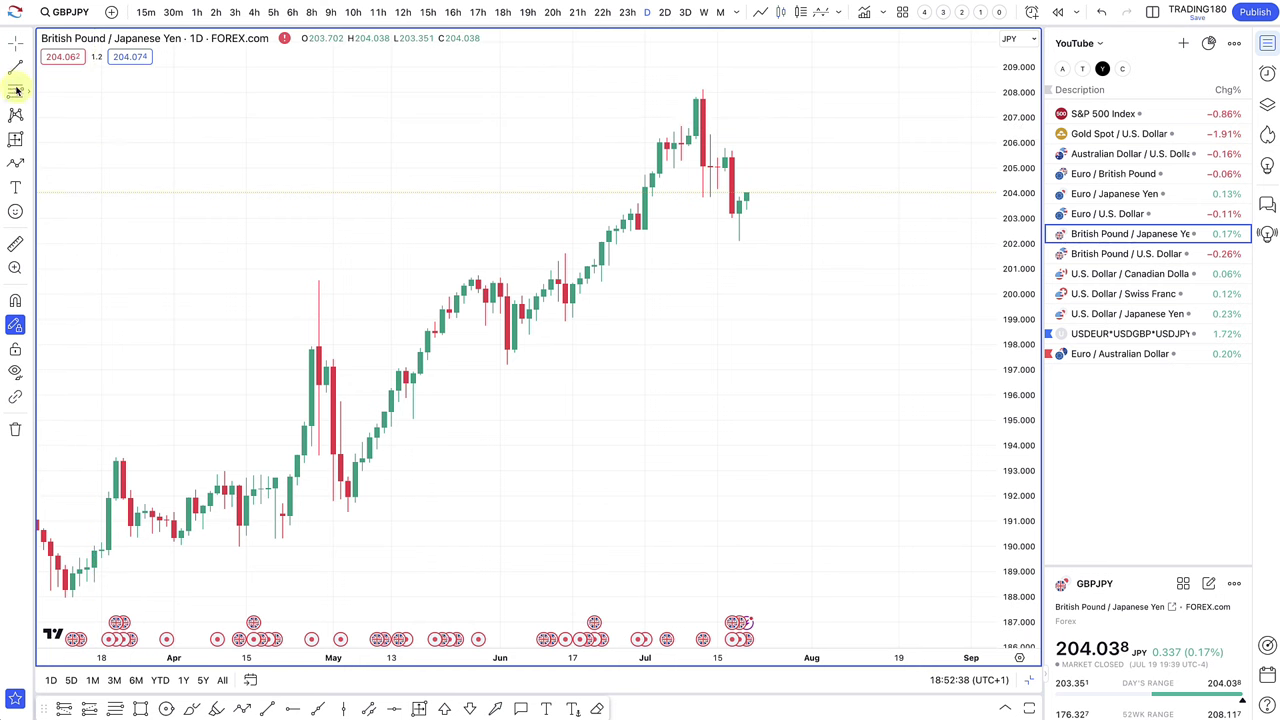
click(637, 215)
click(637, 231)
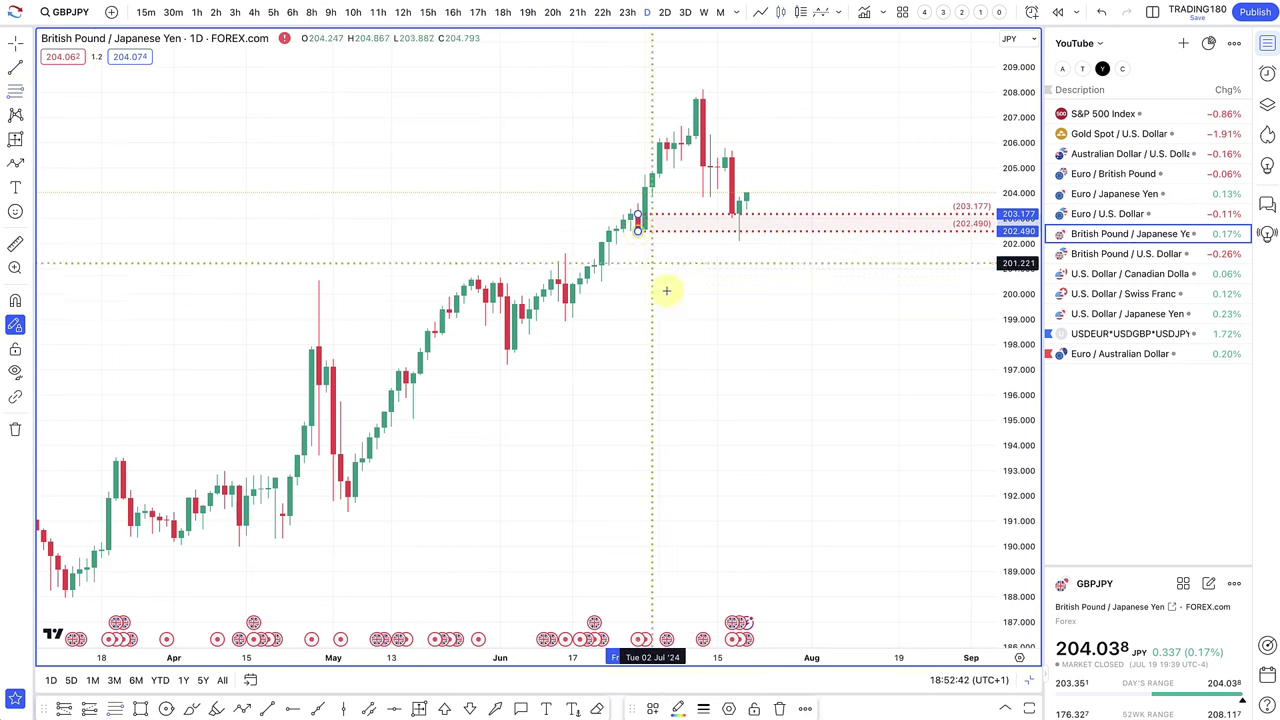
click(653, 709)
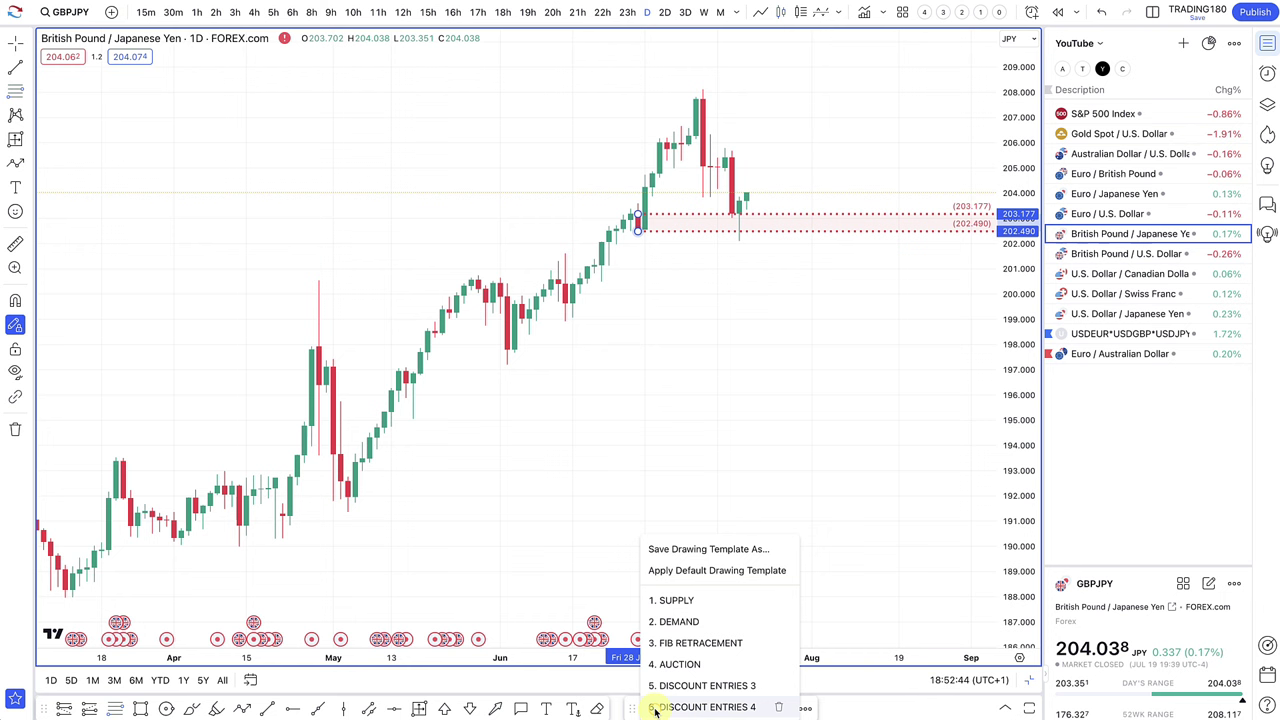
click(686, 621)
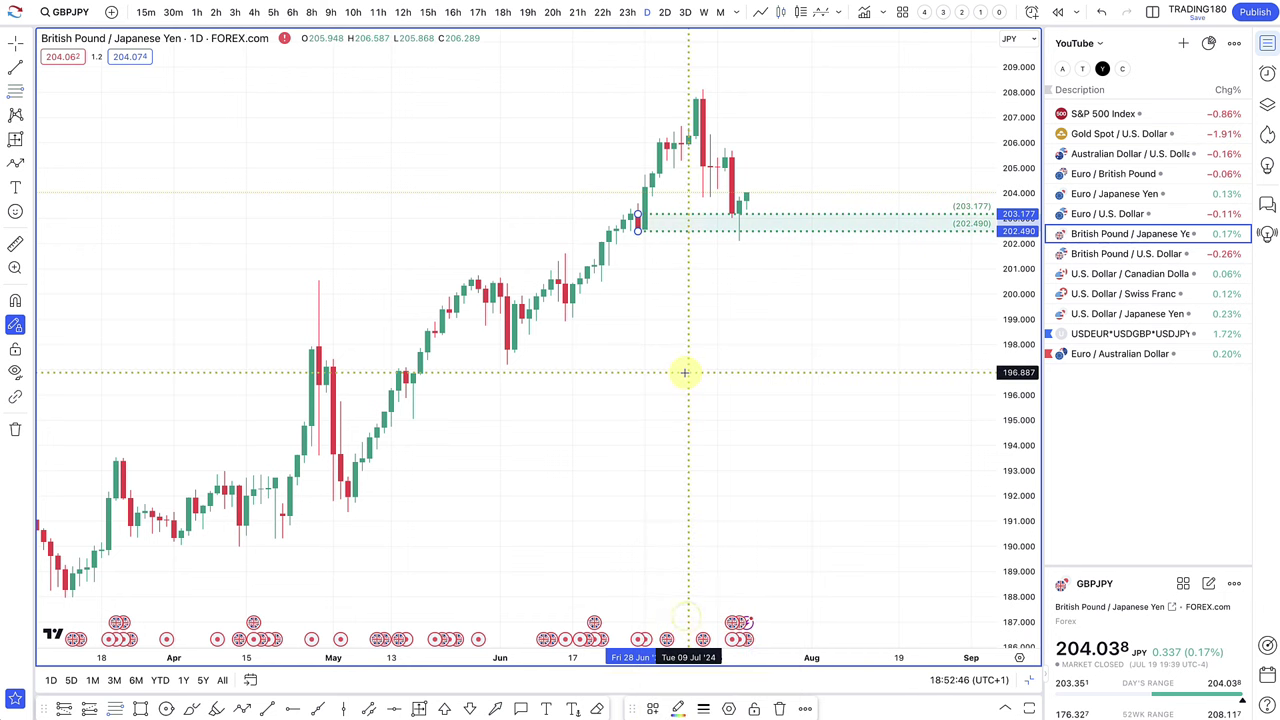
Step: Add a lower GBPJPY Demand zone between 197.265 and 200.407 from 4 June
scroll(686, 371, up, 3)
scroll(643, 214, right, 3)
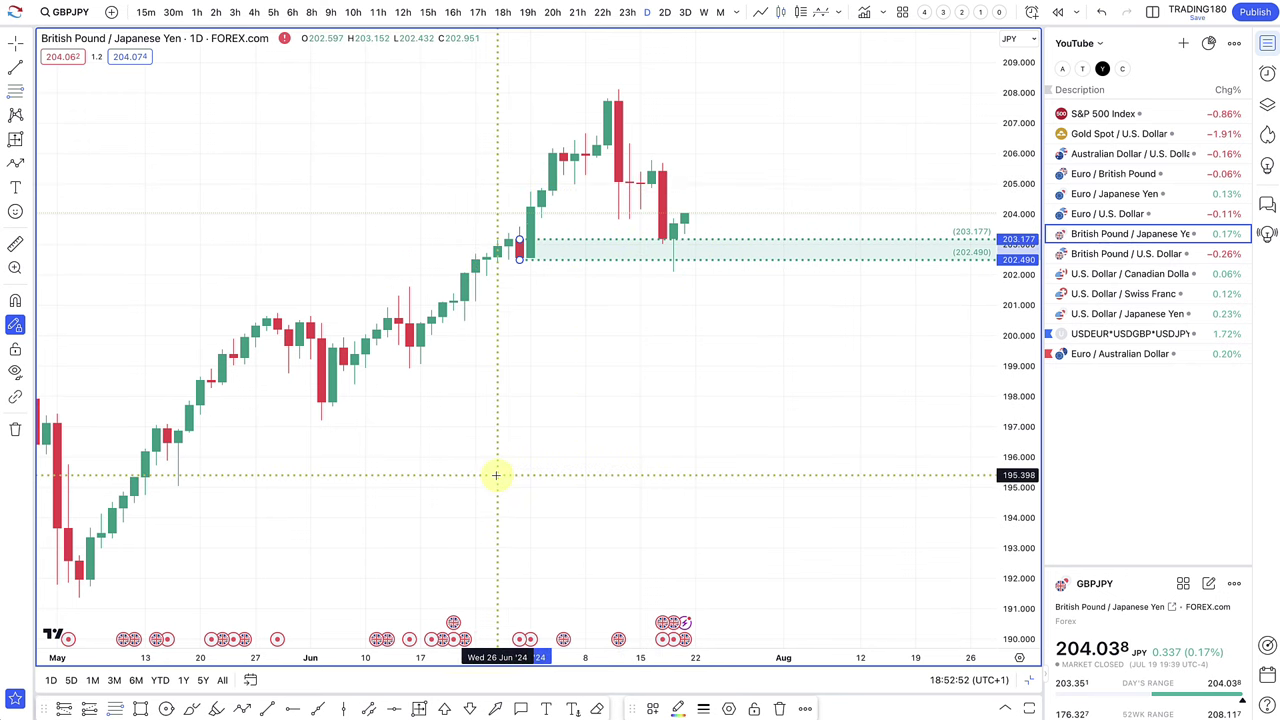
click(242, 708)
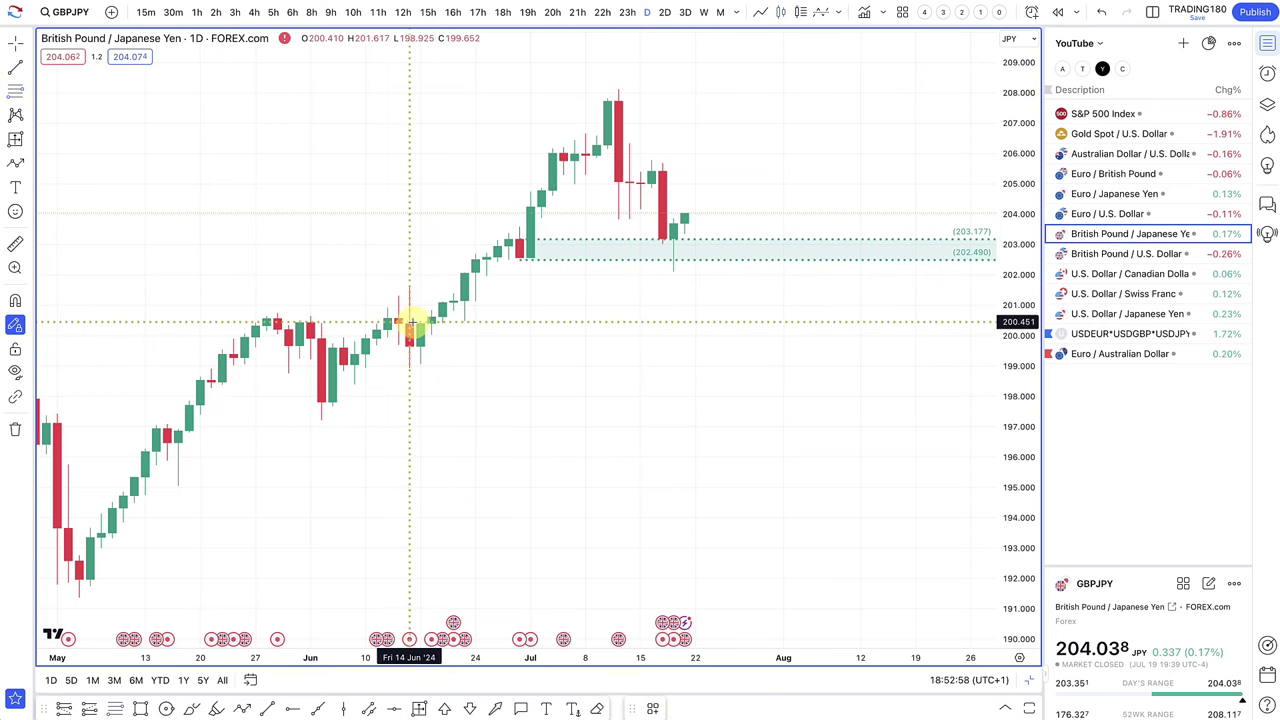
mouse_move(409, 323)
mouse_down()
mouse_move(411, 360)
mouse_move(321, 418)
mouse_up()
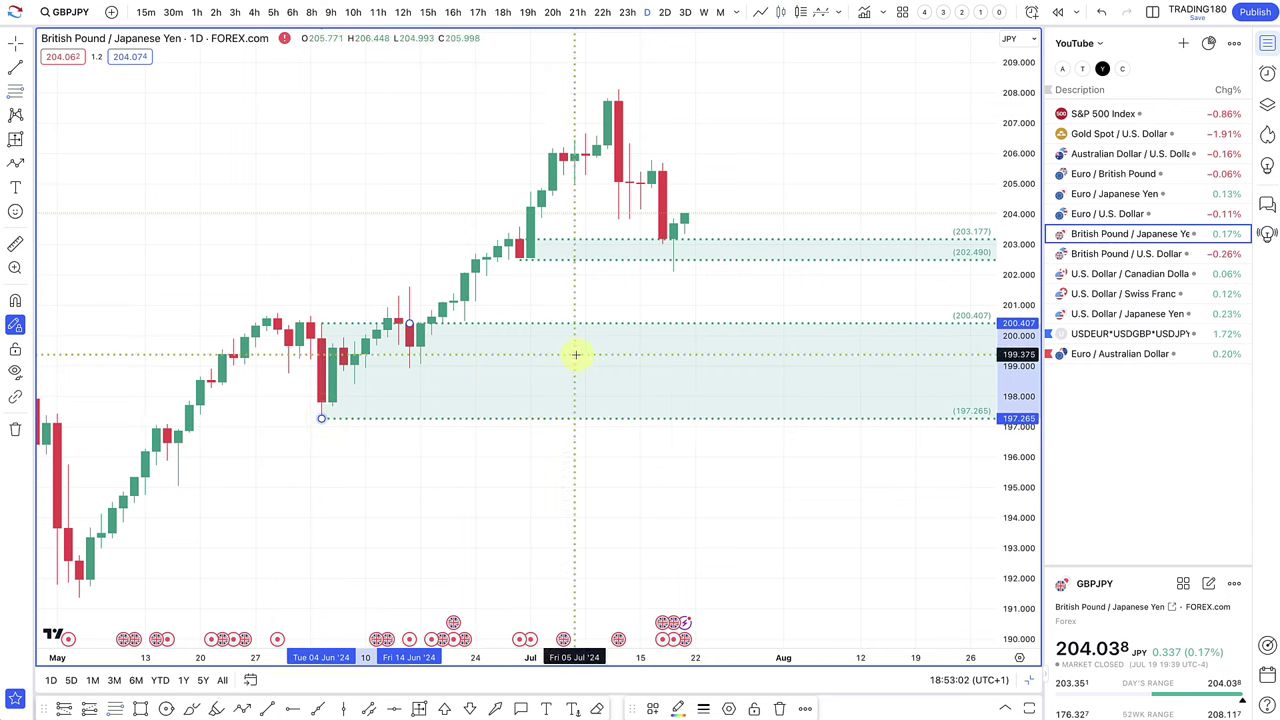
Step: Draw a GBPJPY arrow path from about 203.8 on 19 July down to about 200.1 in the lower green zone and up to about 205.3 on 29 July
click(242, 708)
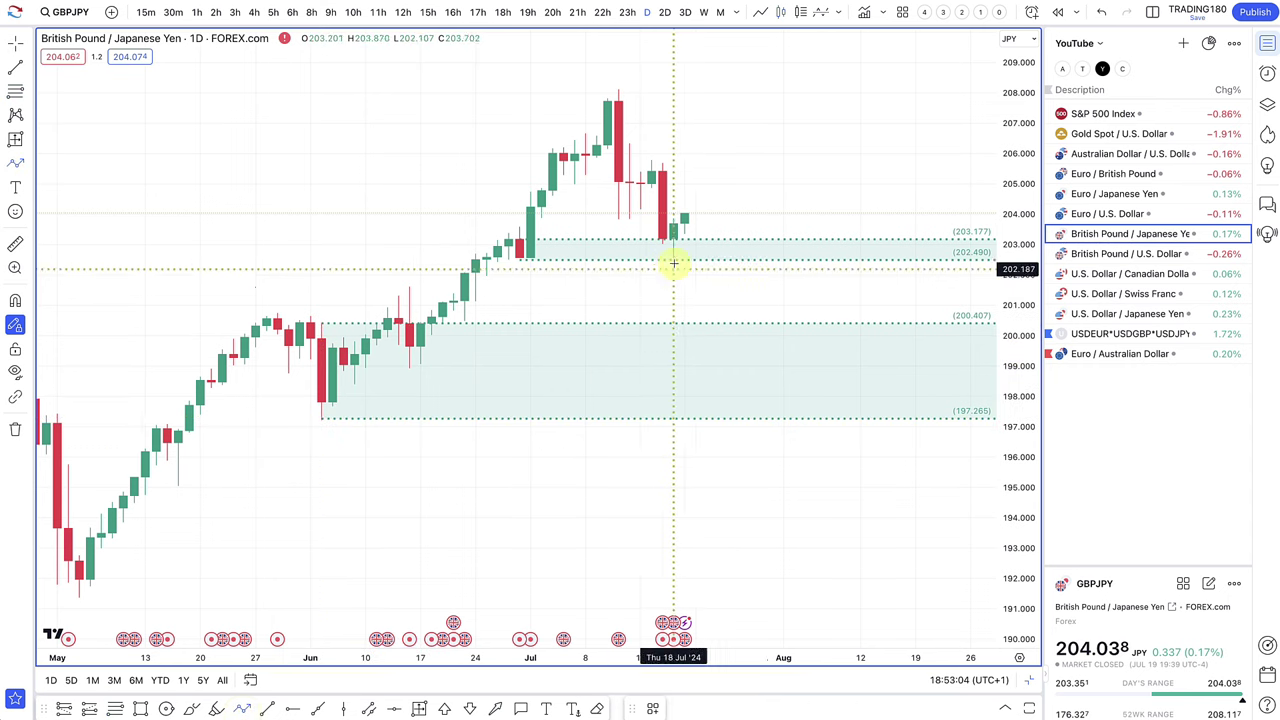
click(685, 219)
click(706, 258)
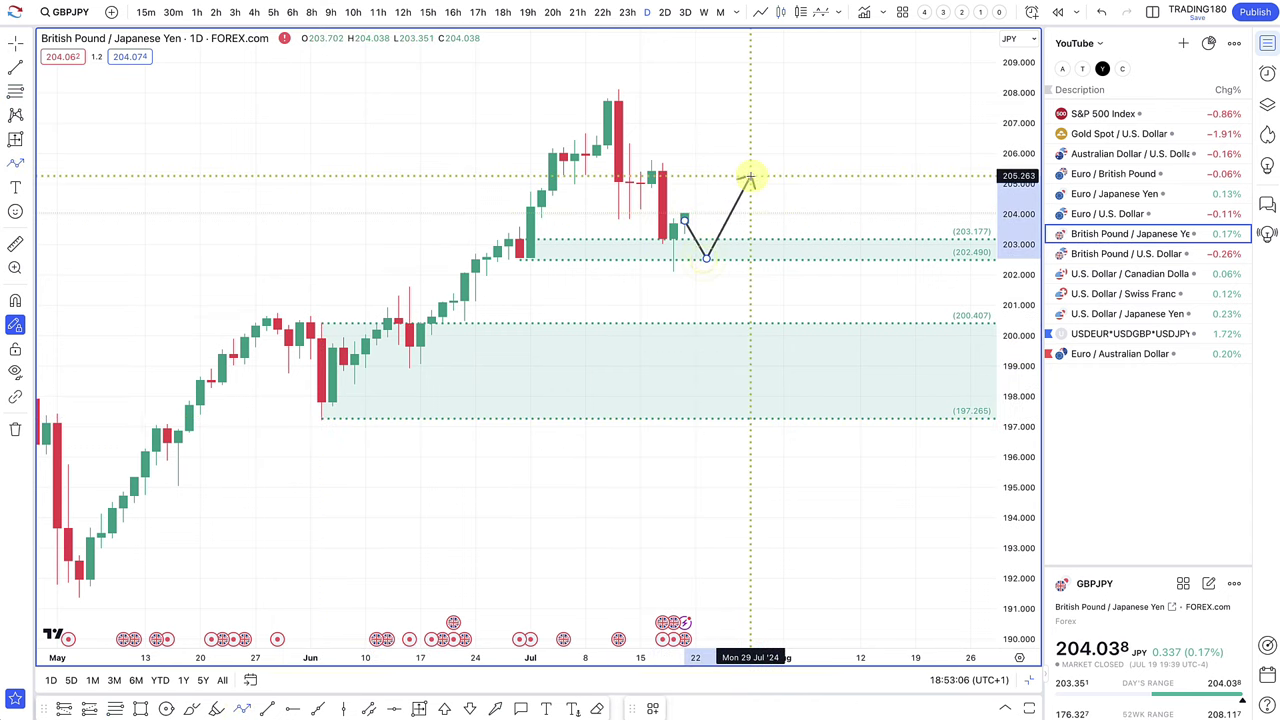
click(750, 177)
mouse_move(706, 258)
mouse_down()
mouse_move(700, 345)
mouse_move(708, 331)
mouse_up()
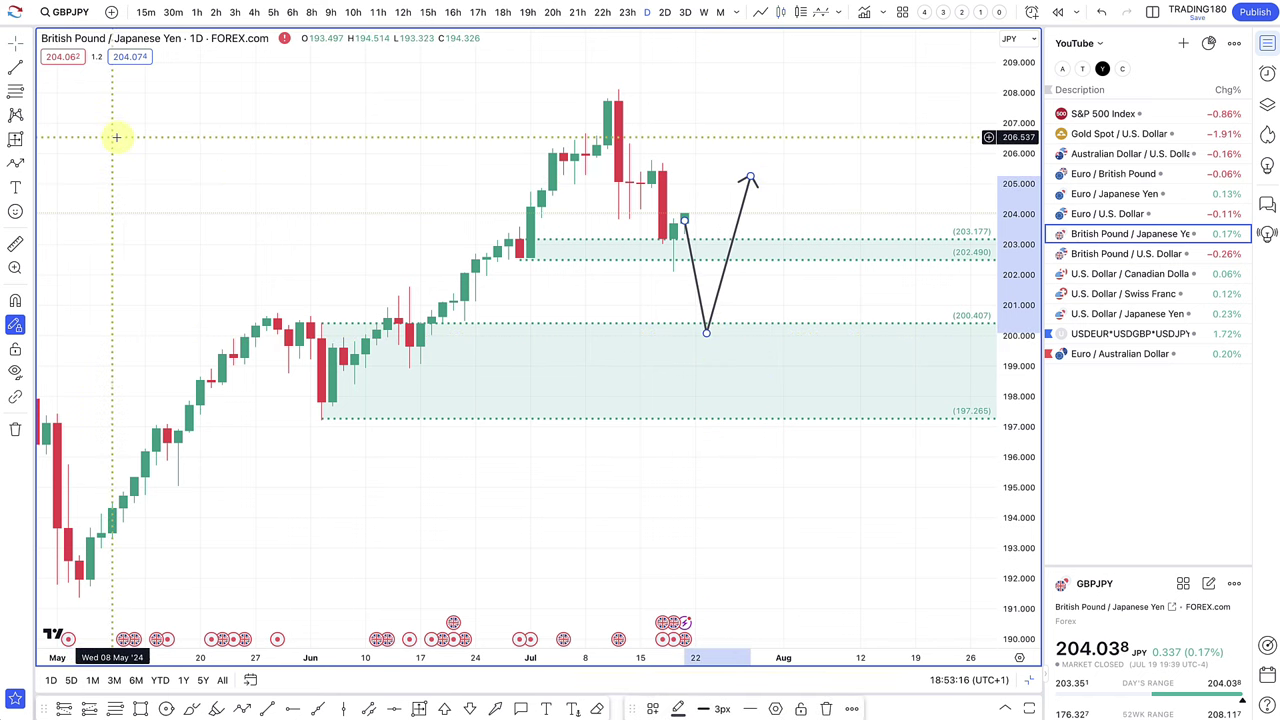
Step: Mark GBPJPY Supply zones between 205.021 and 205.724 from 16 July and between 206.274 and 208.185 from 10 July
click(652, 177)
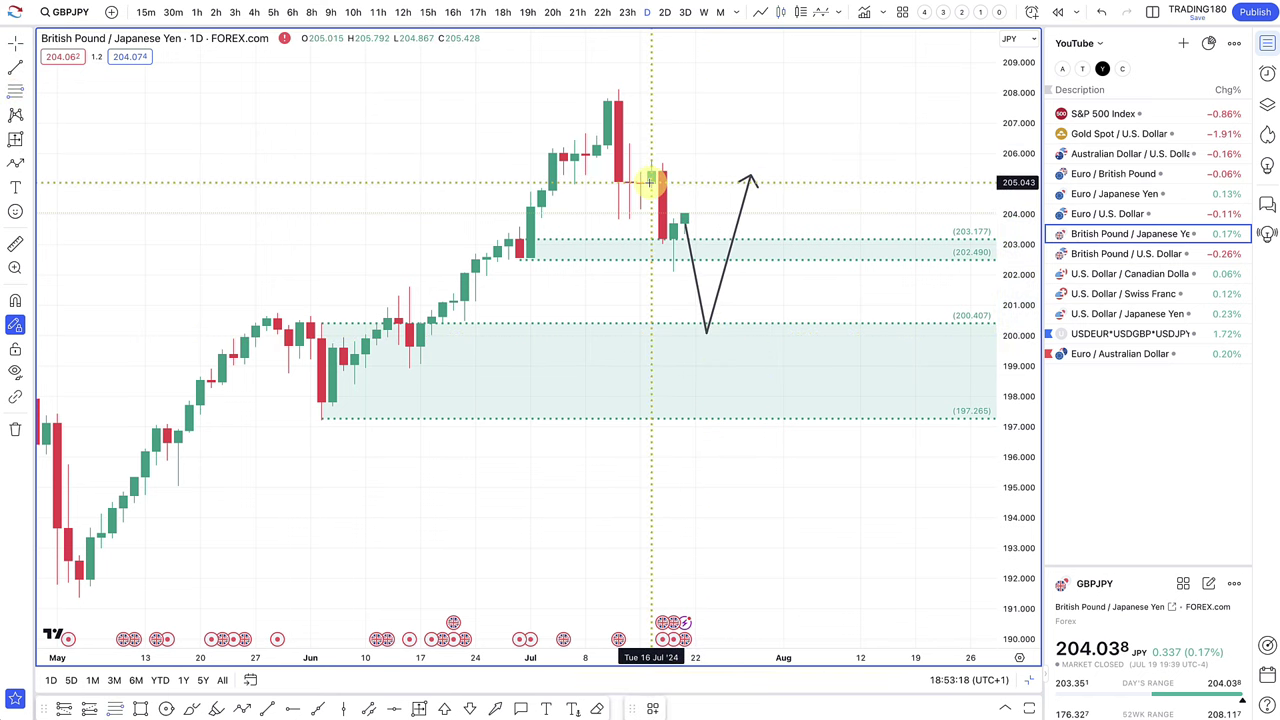
mouse_move(651, 182)
mouse_down()
mouse_move(677, 154)
mouse_move(651, 162)
mouse_up()
click(652, 708)
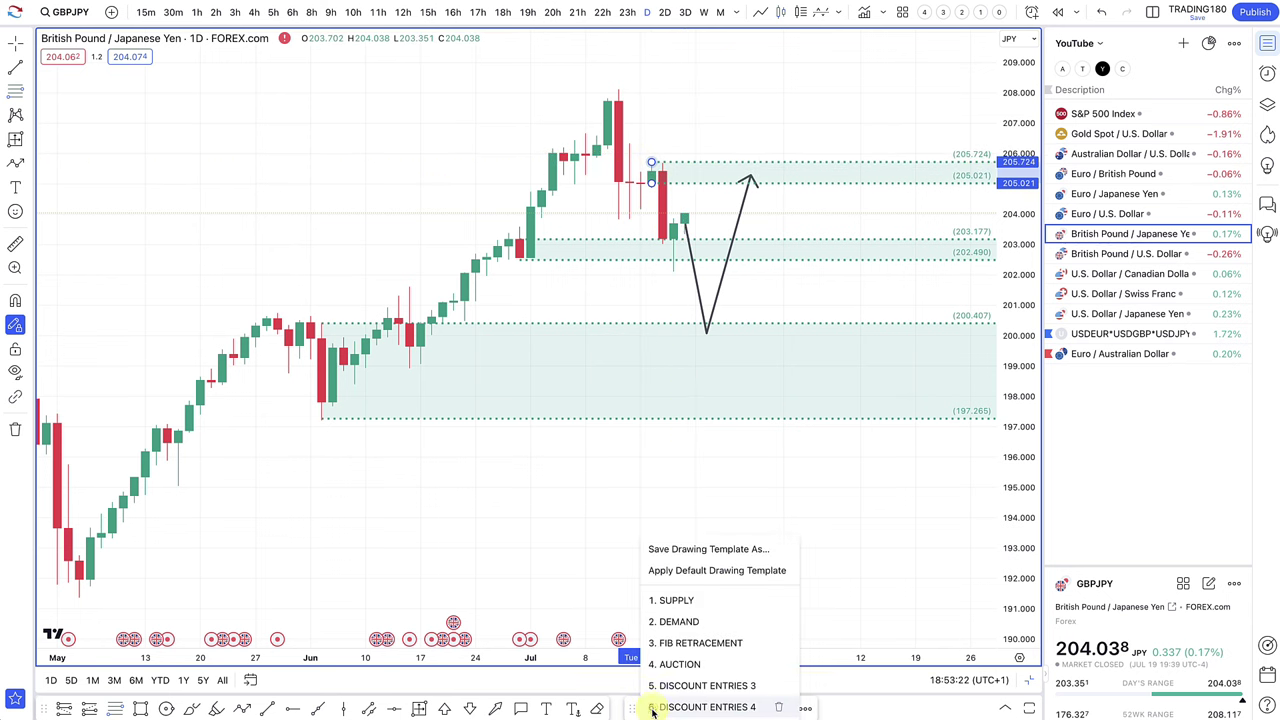
click(678, 600)
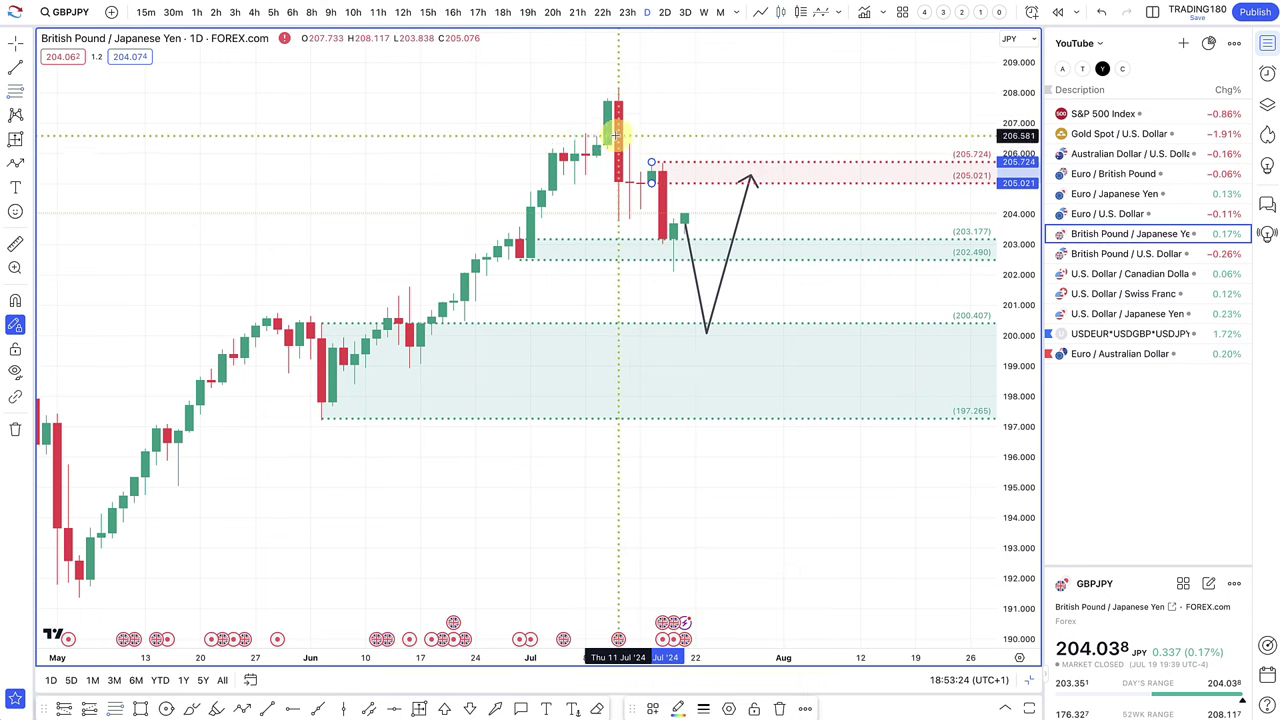
drag(608, 145, 618, 87)
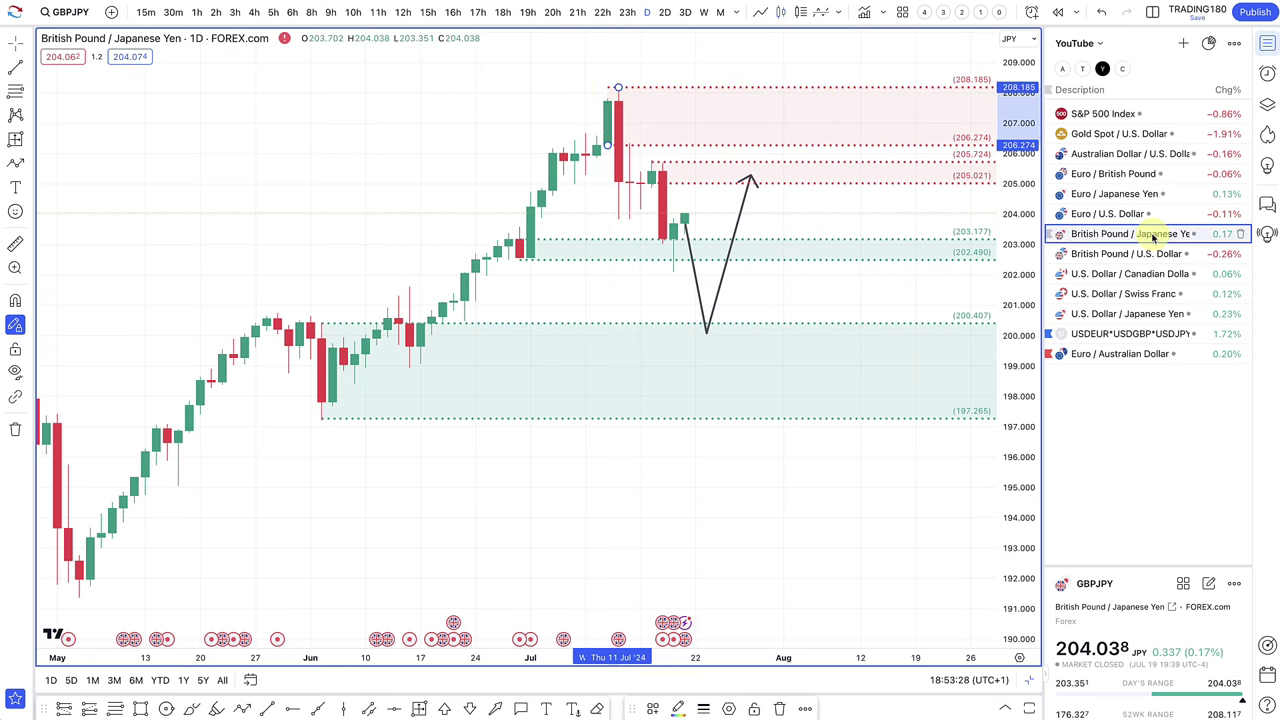
Step: On the EURUSD daily chart, mark a red Supply zone between 1.09266 and 1.09819 from 8 March
scroll(840, 249, up, 5)
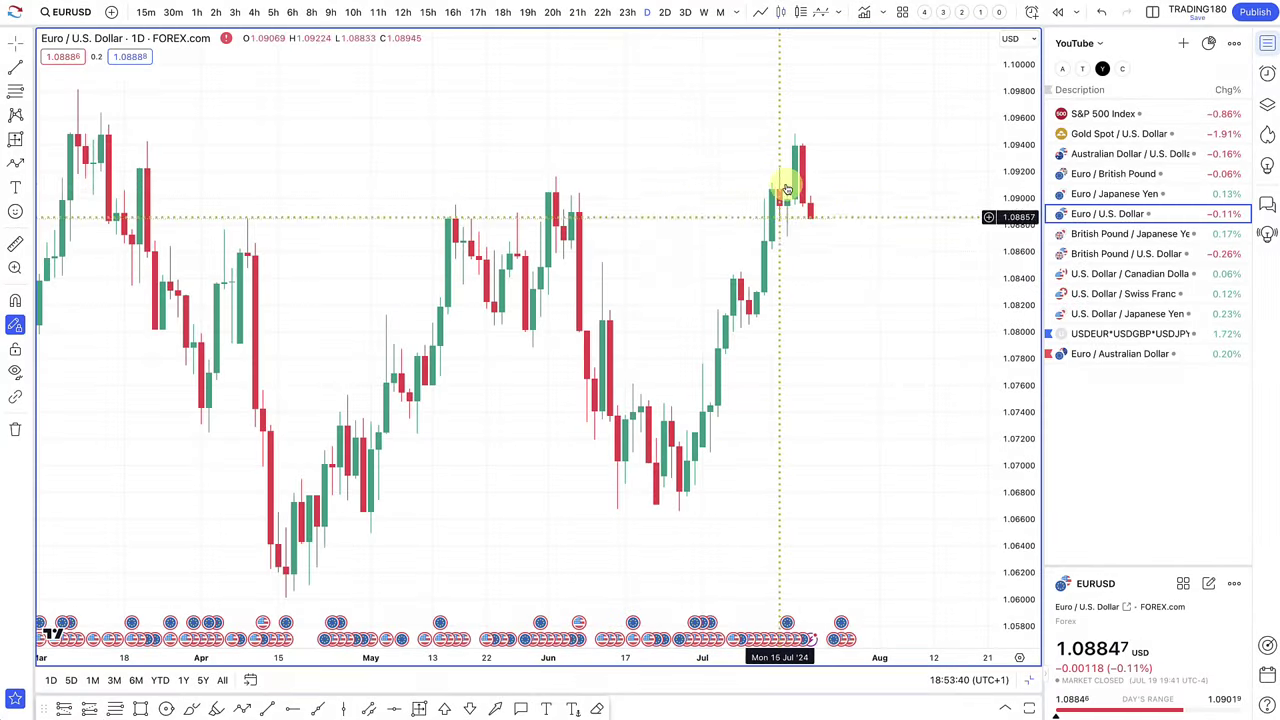
scroll(569, 200, down, 2)
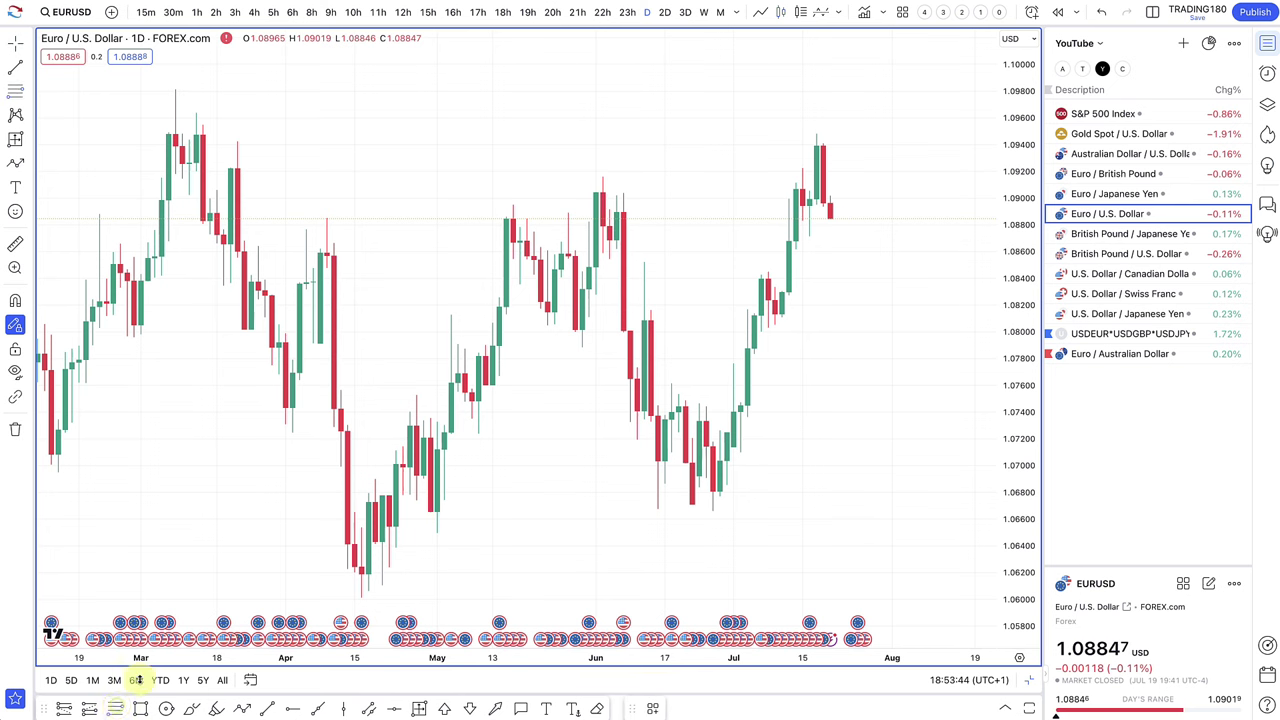
drag(197, 162, 174, 88)
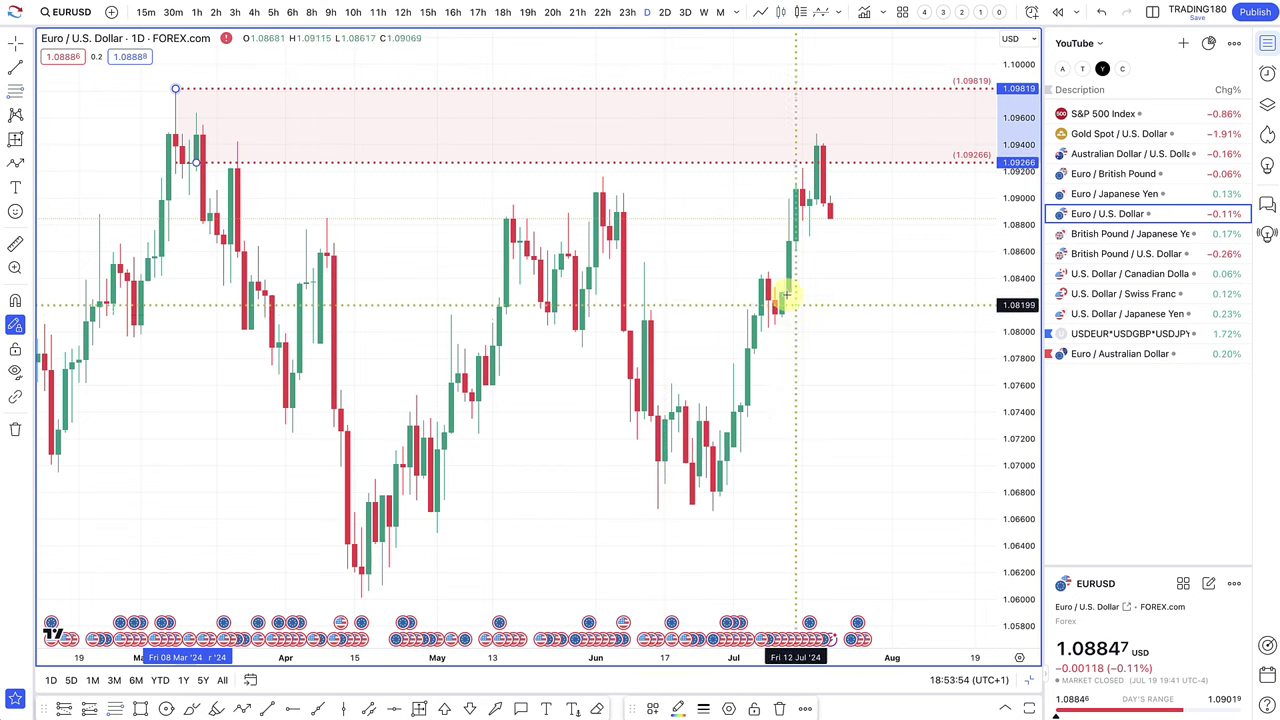
click(32, 92)
click(100, 109)
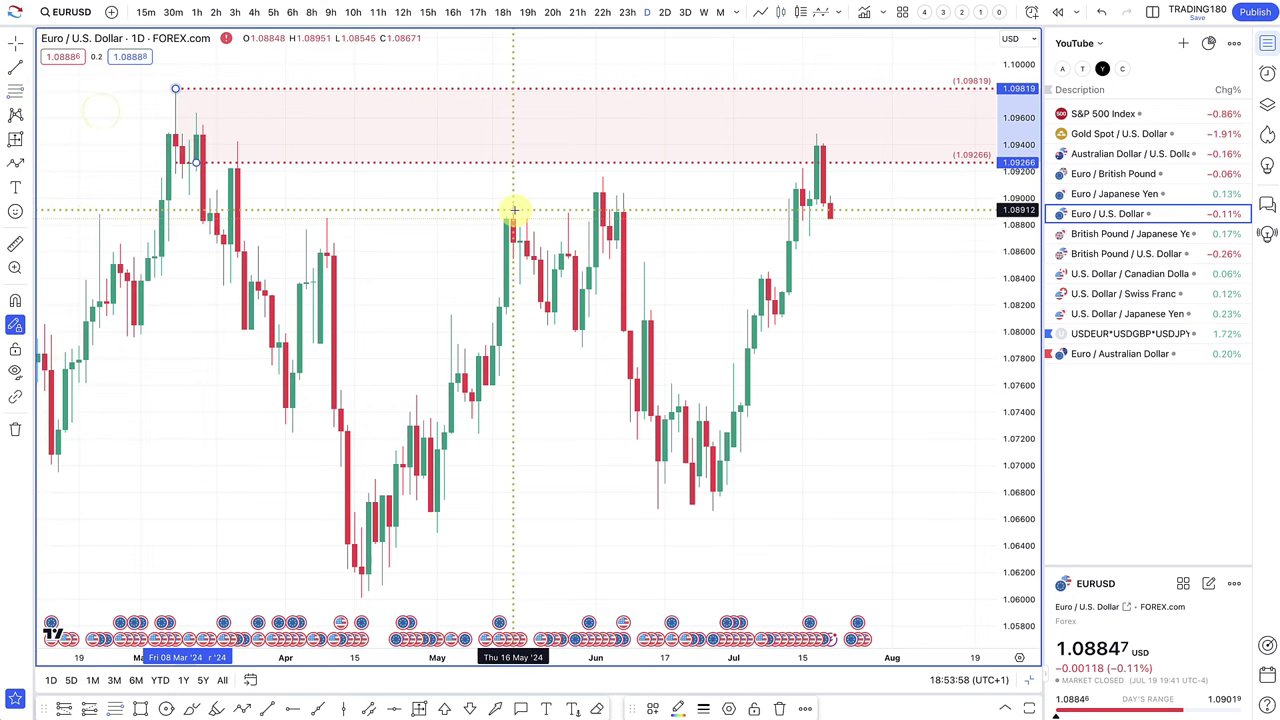
Step: Draw a EURUSD arrow path from about 1.0885 on 19 July up to about 1.0982 at the Supply zone's upper edge
scroll(789, 204, down, 2)
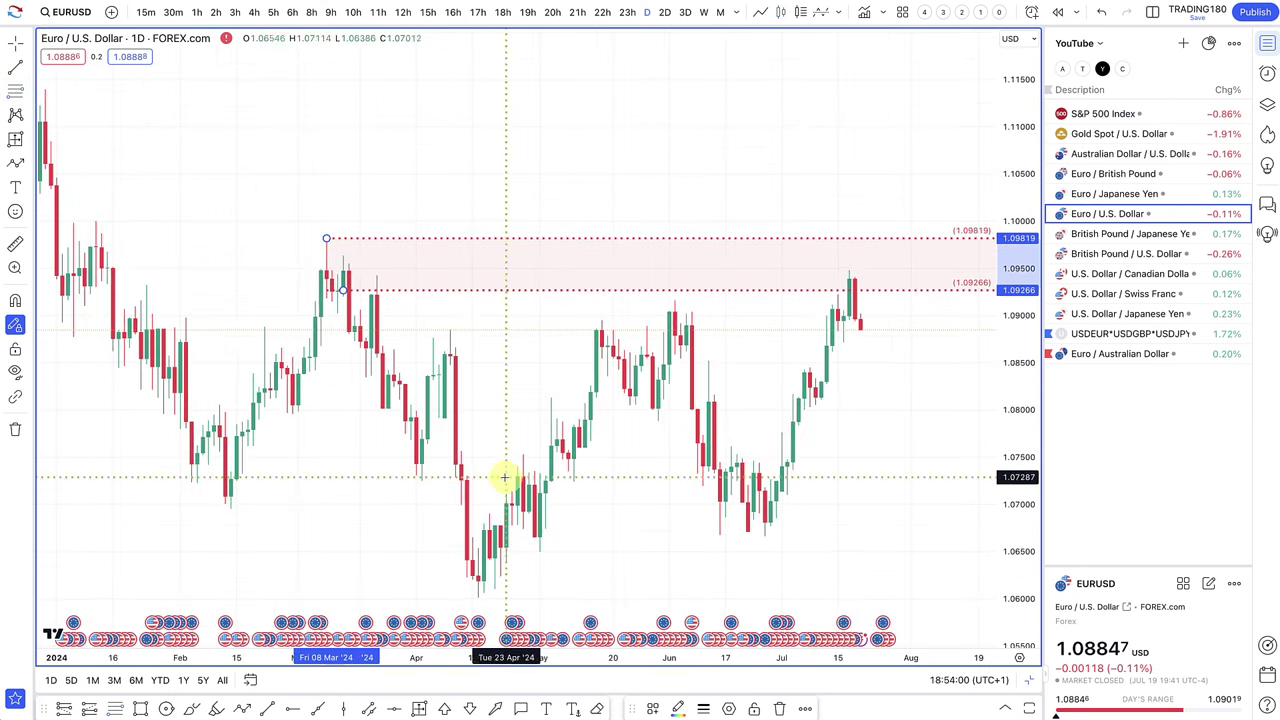
click(243, 709)
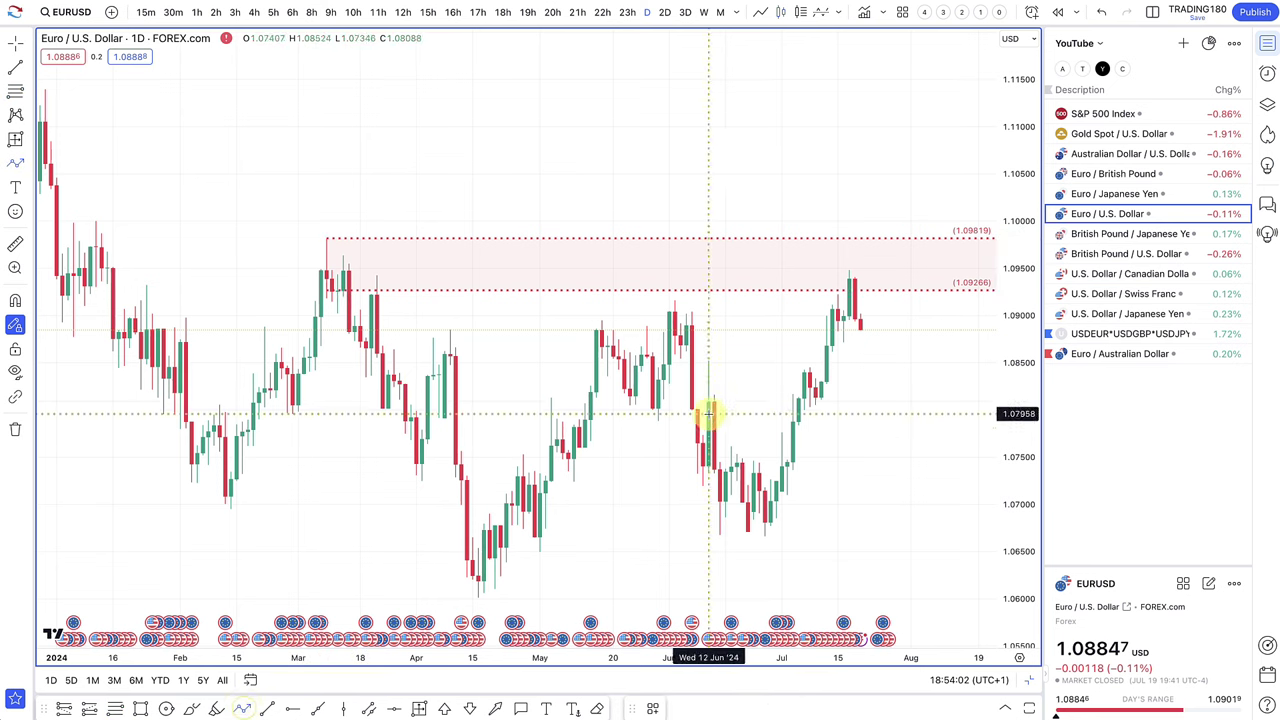
click(860, 325)
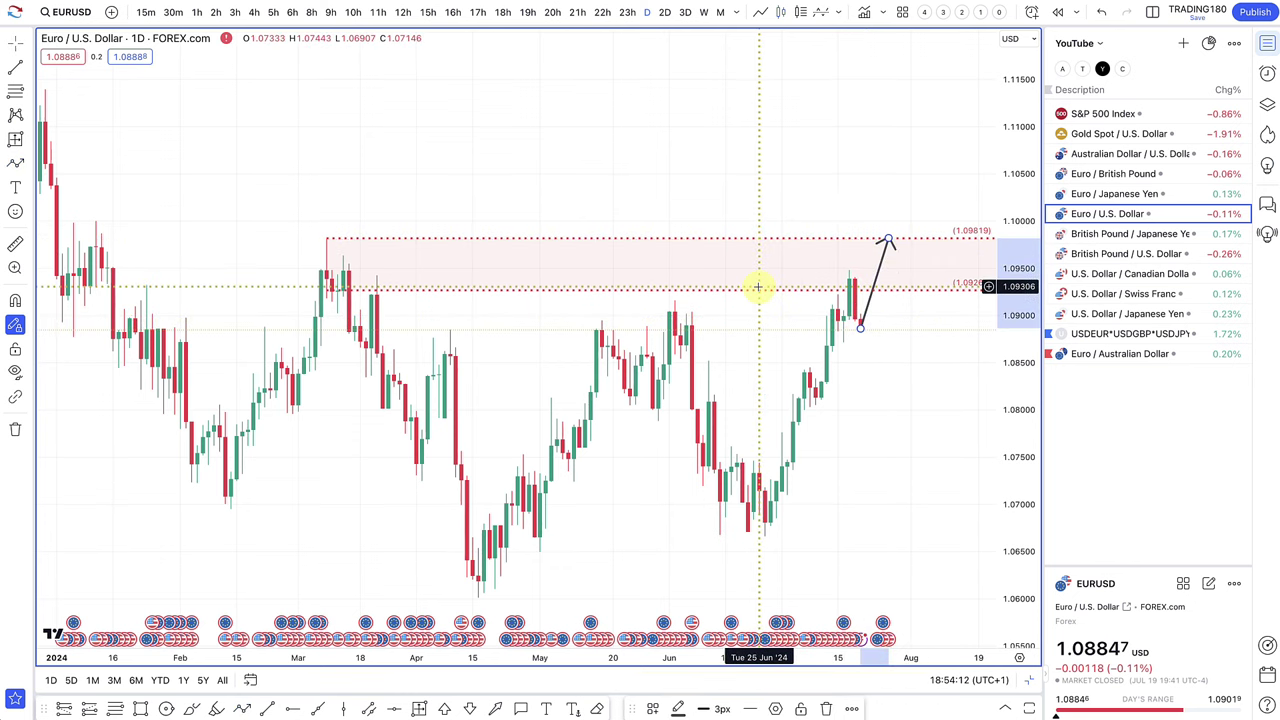
scroll(757, 286, up, 3)
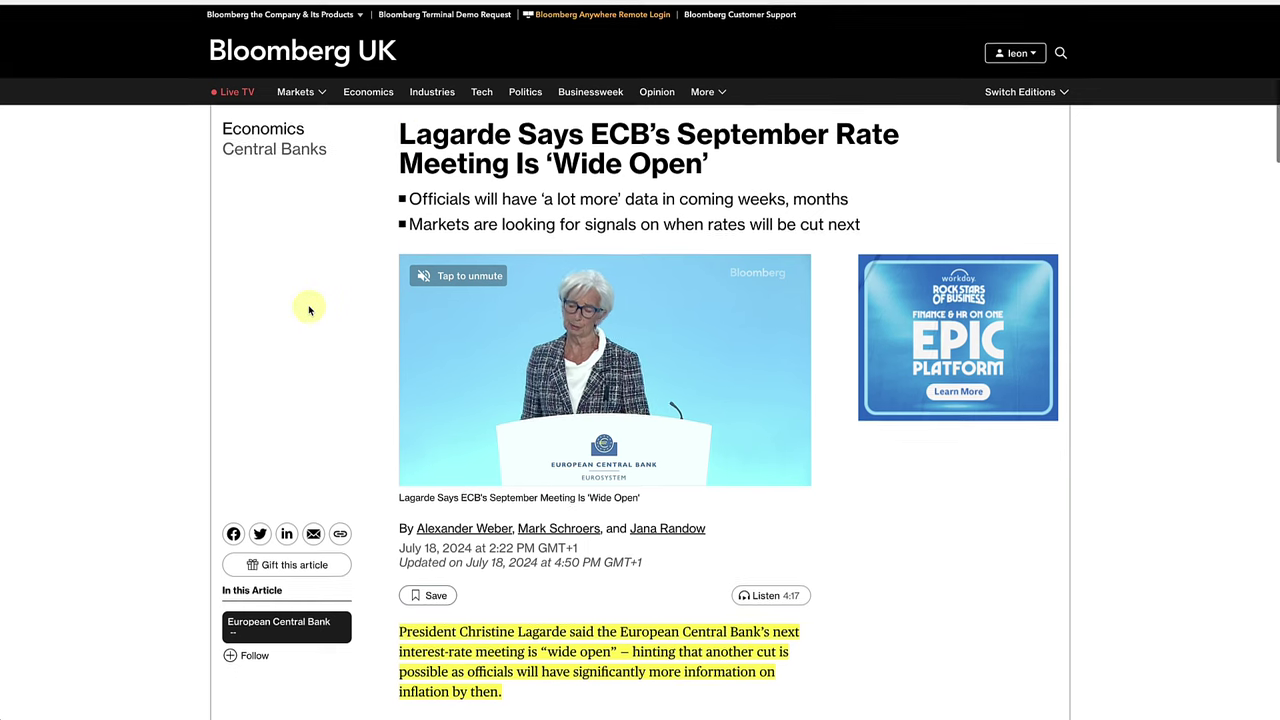
Step: Switch to the Bloomberg article on the ECB's September rate meeting and read its highlighted passages on inflation and possible cuts
scroll(309, 309, down, 3)
scroll(312, 290, down, 1)
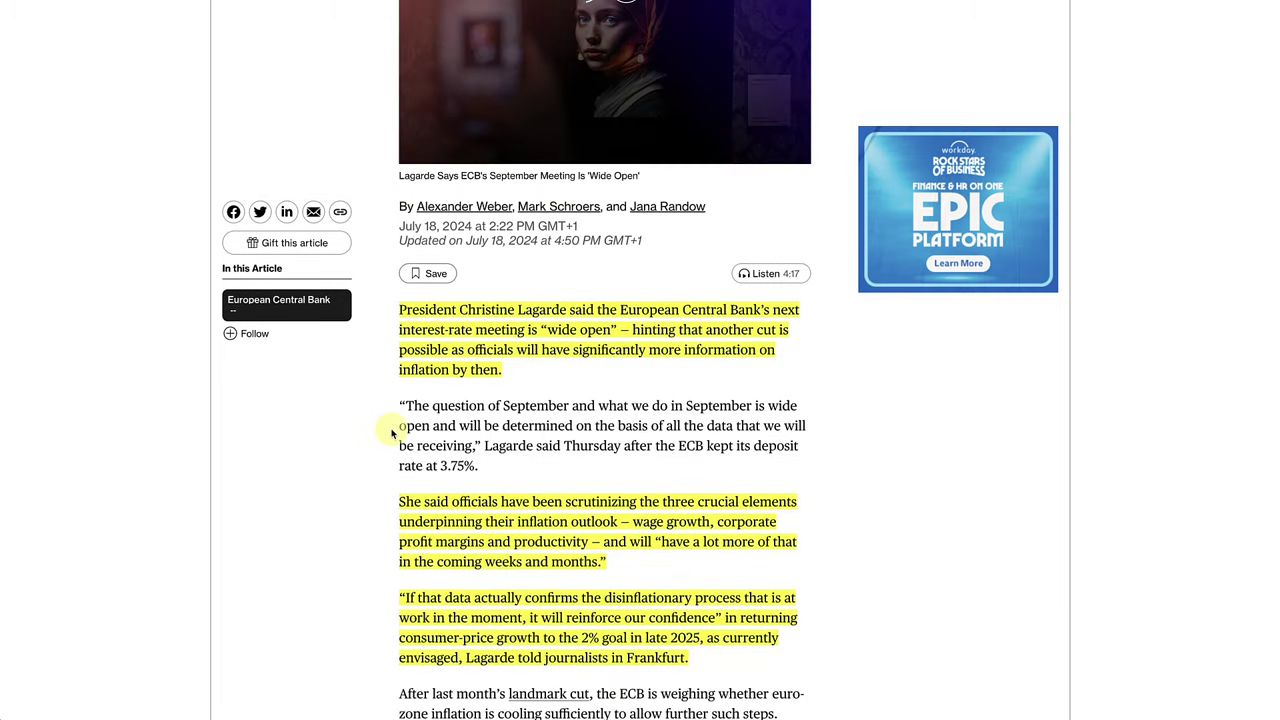
mouse_move(713, 337)
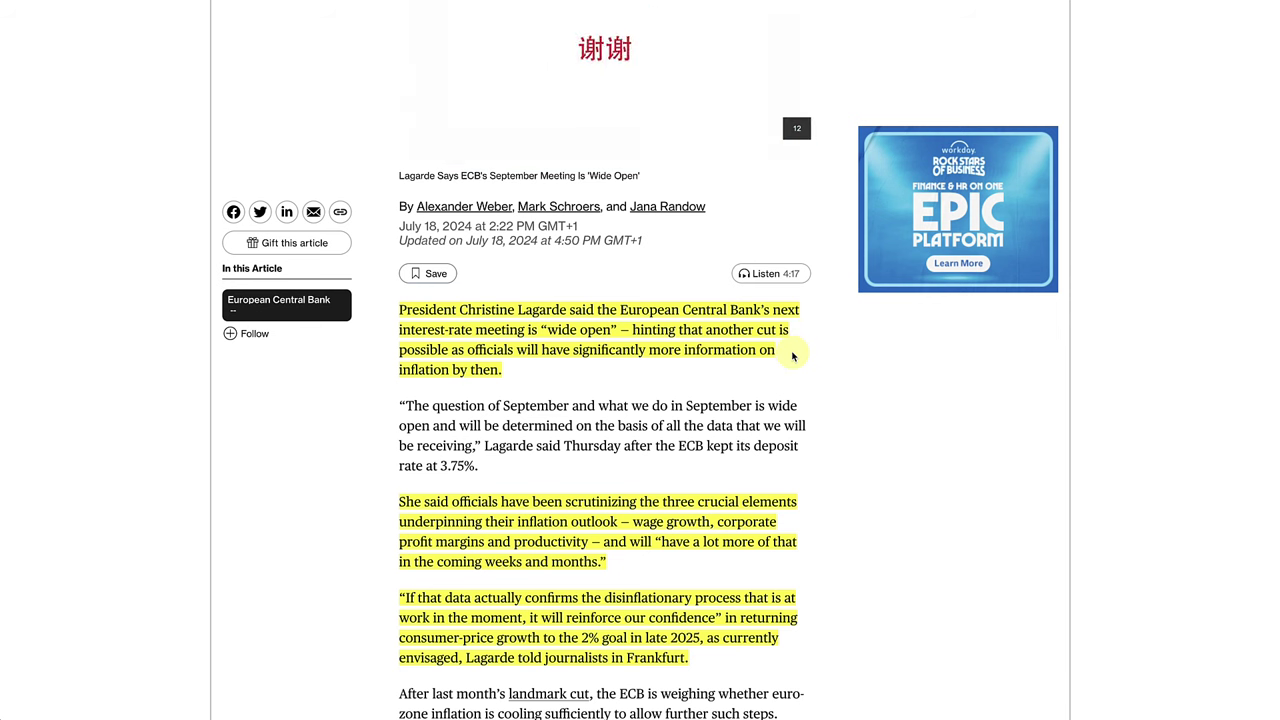
scroll(793, 355, down, 3)
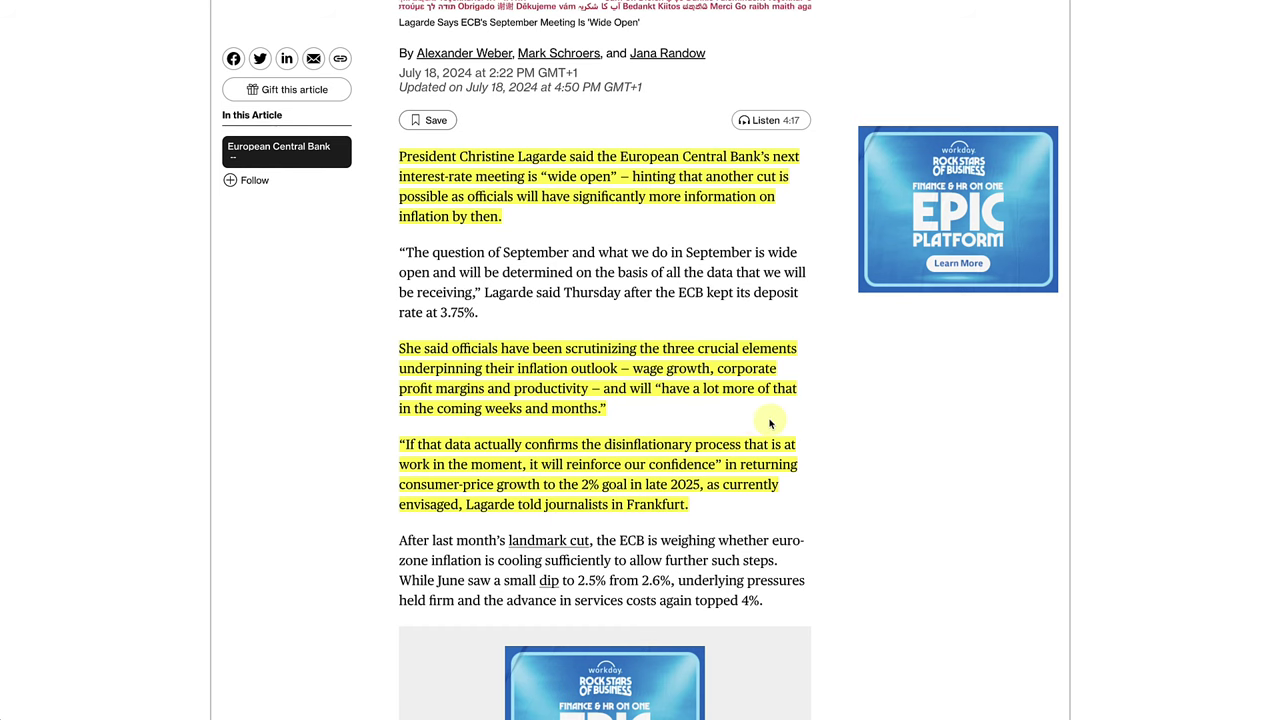
mouse_move(517, 441)
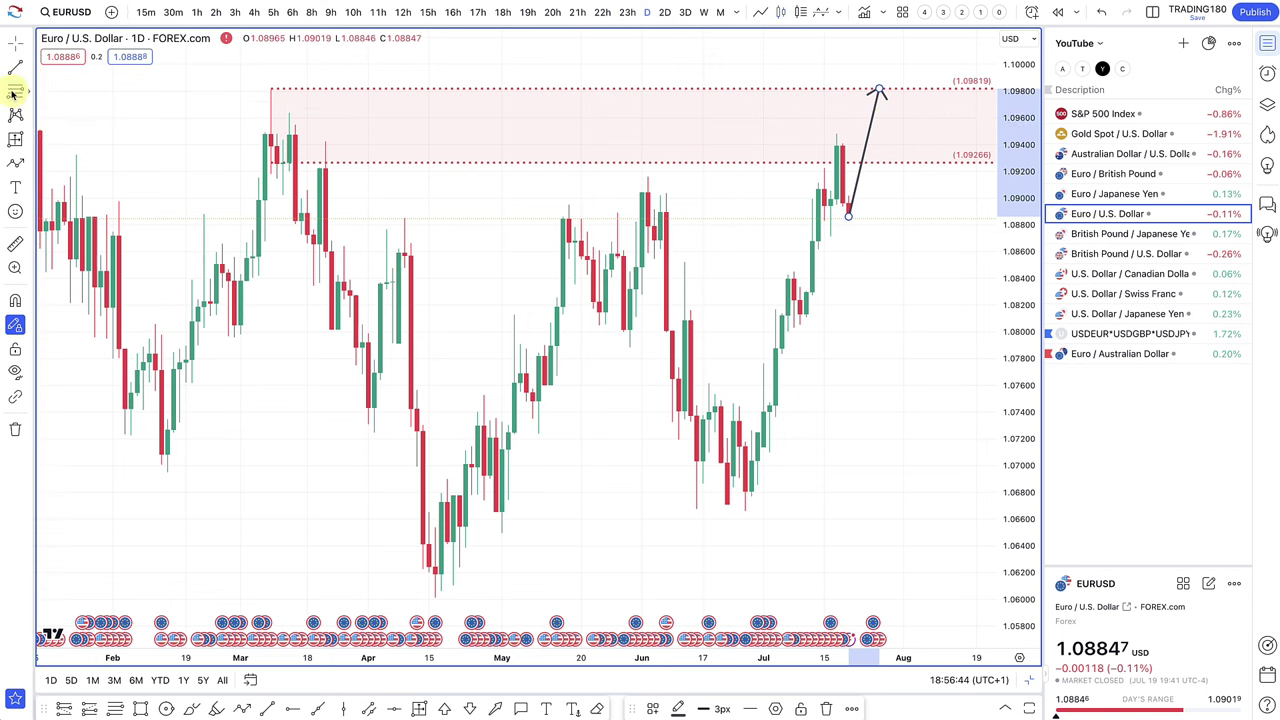
Step: Back on the EURUSD chart, draw a zone between 1.08707 and 1.09076 from 15 July and apply the Demand template
click(766, 257)
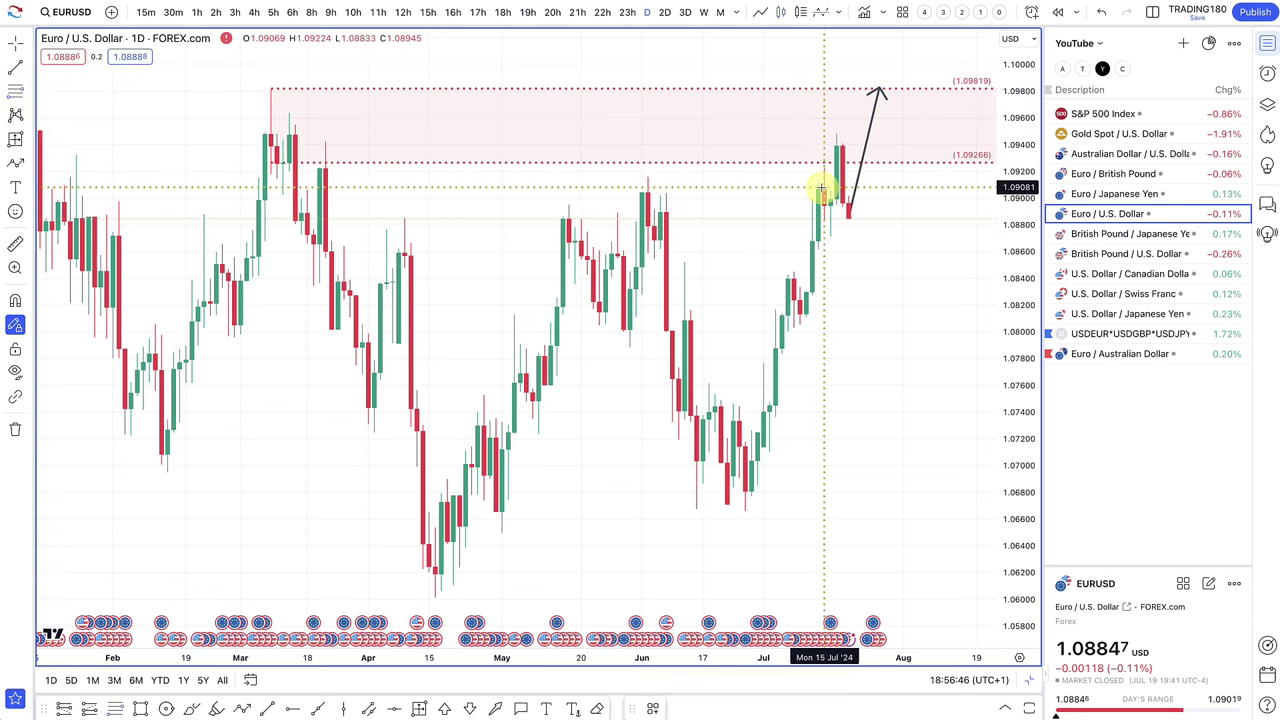
drag(822, 190, 830, 237)
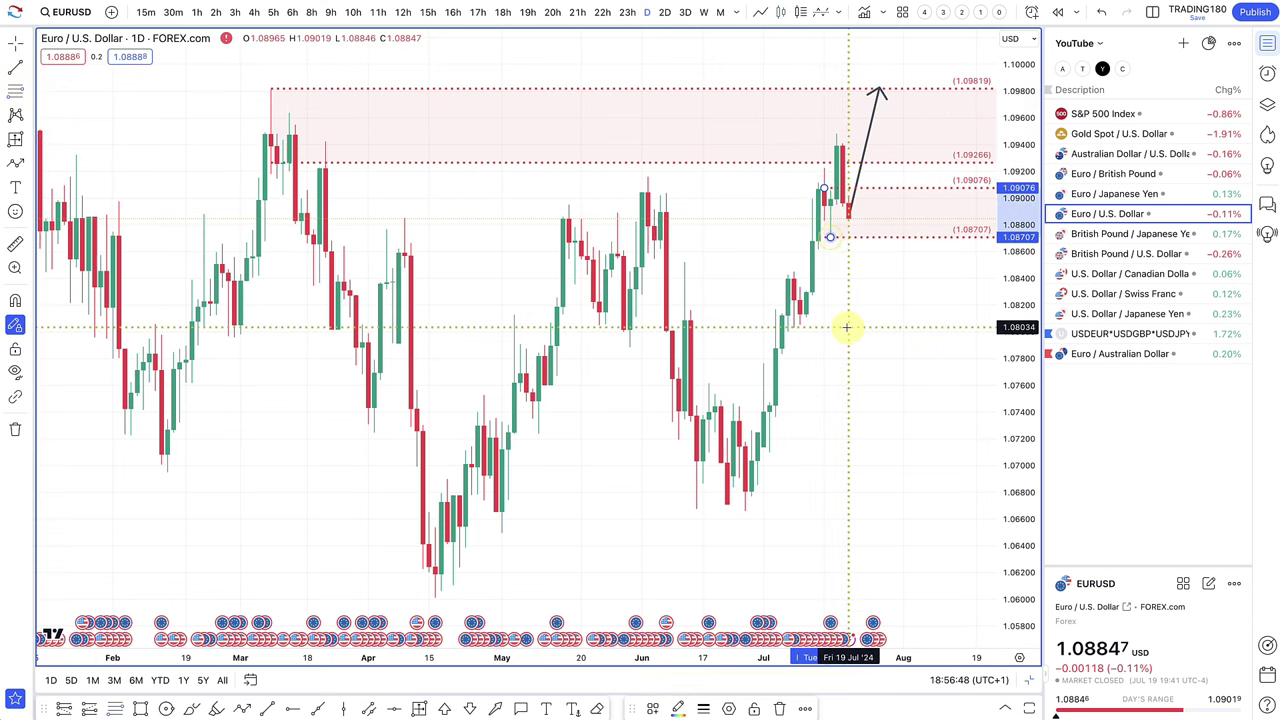
click(652, 709)
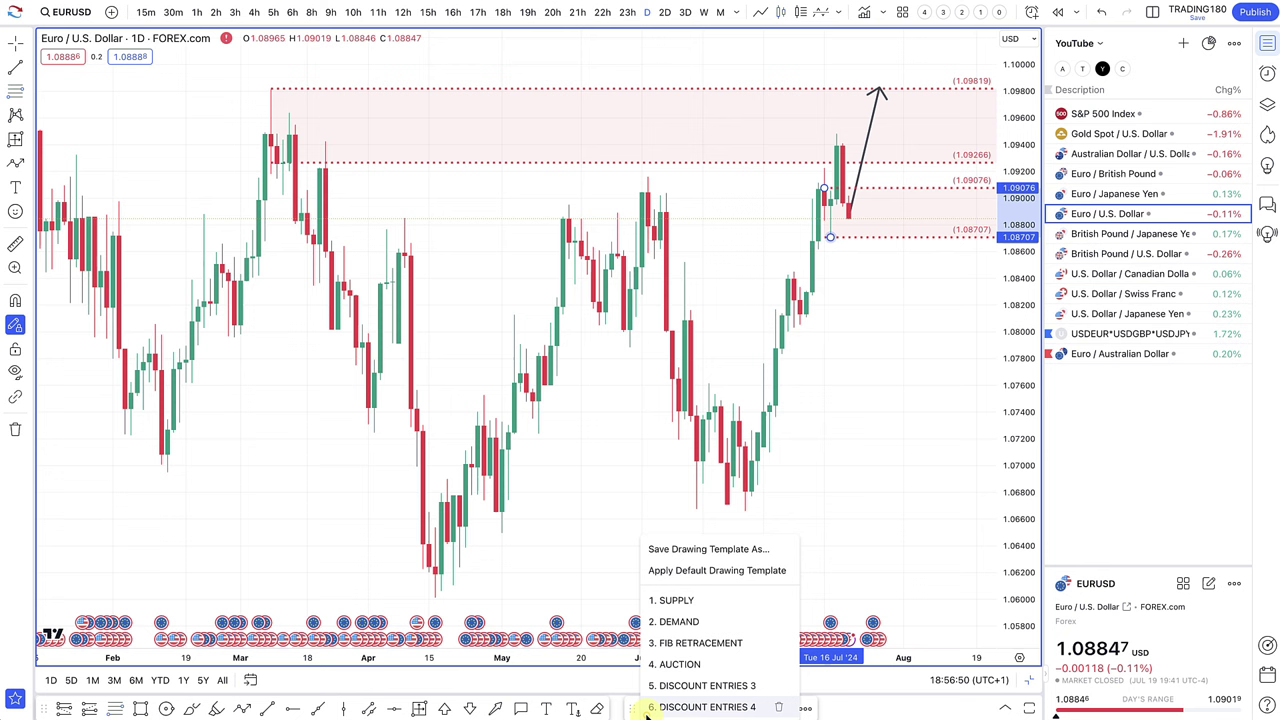
click(684, 623)
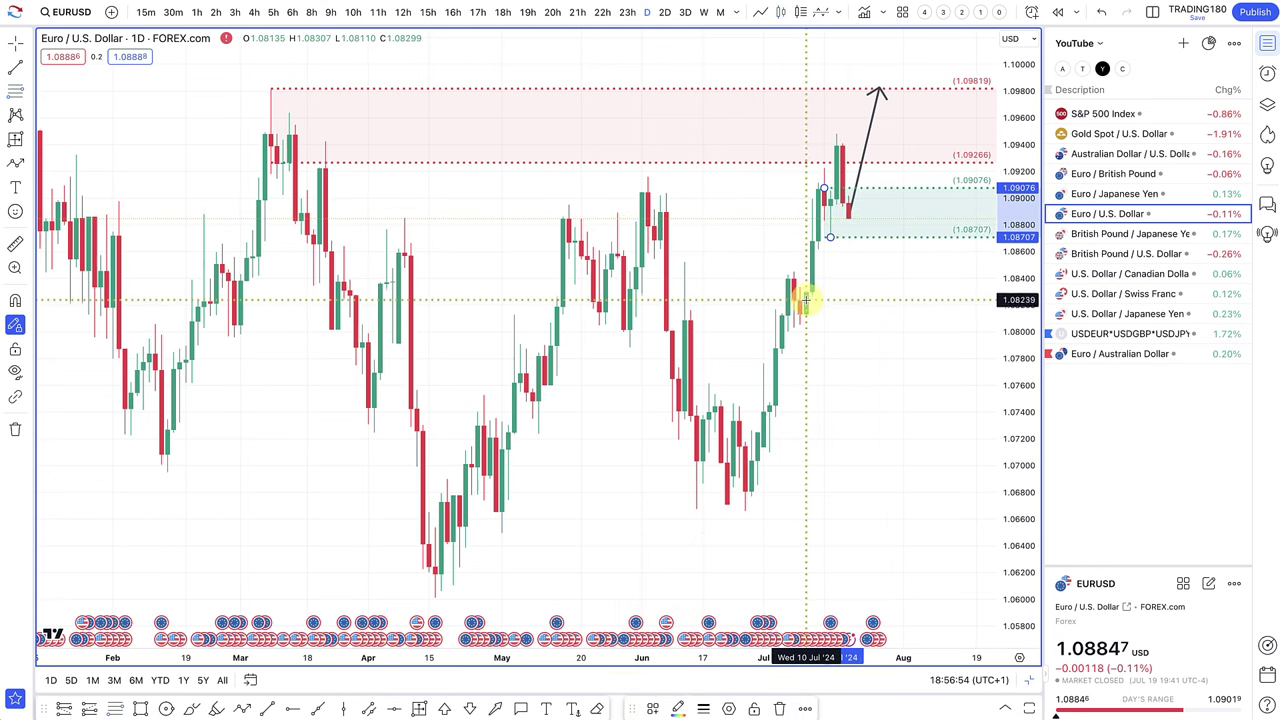
Step: Add a lower EURUSD Demand zone between 1.08004 and 1.08224 from 8 July and move the arrow's start into it, at about 1.0813
drag(801, 302, 793, 331)
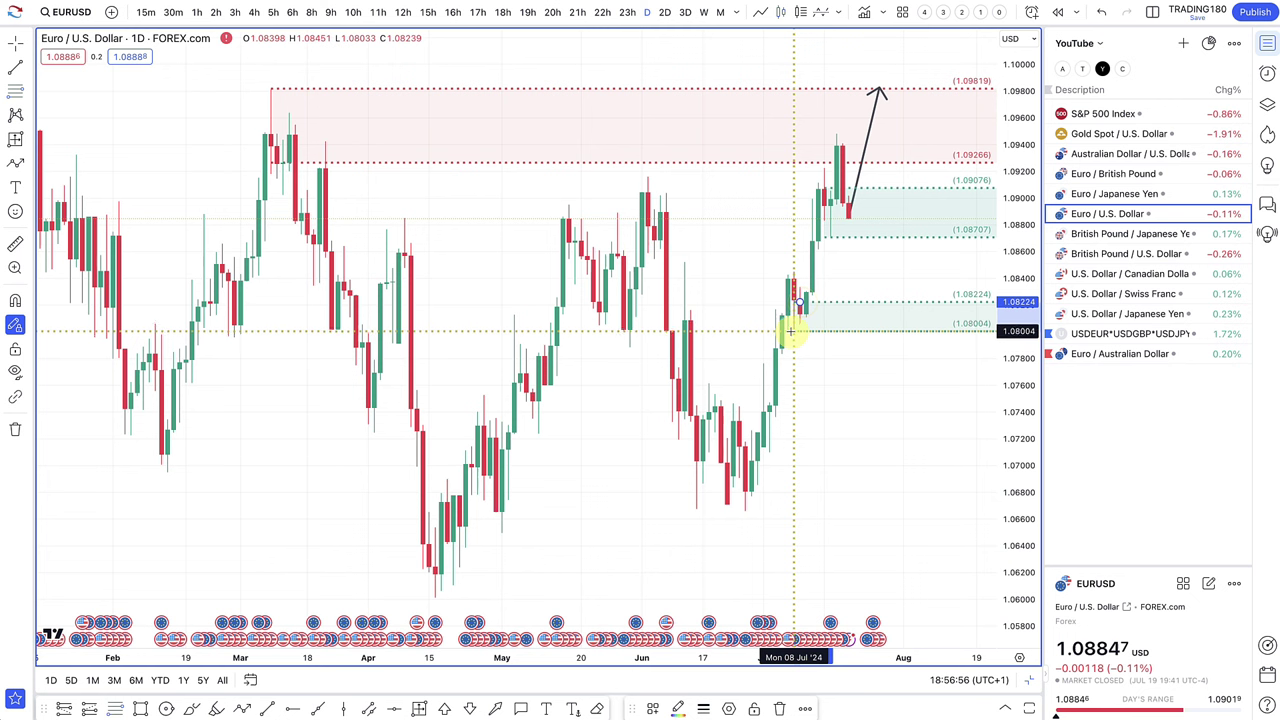
mouse_move(849, 211)
mouse_down()
mouse_move(866, 317)
mouse_move(860, 194)
mouse_move(849, 220)
mouse_move(865, 340)
mouse_move(863, 314)
mouse_up()
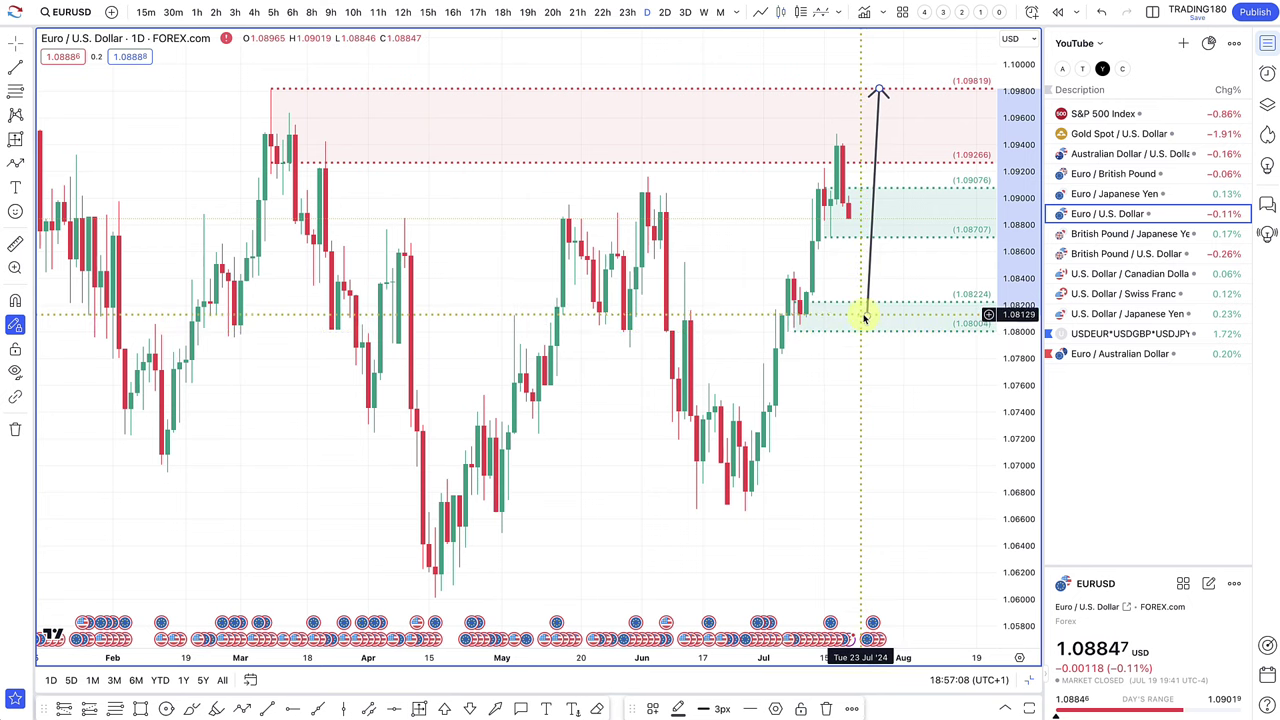
Step: On the EURJPY chart, mark a Demand zone between 167.579 and 168.626 from 14 June
scroll(843, 170, down, 1)
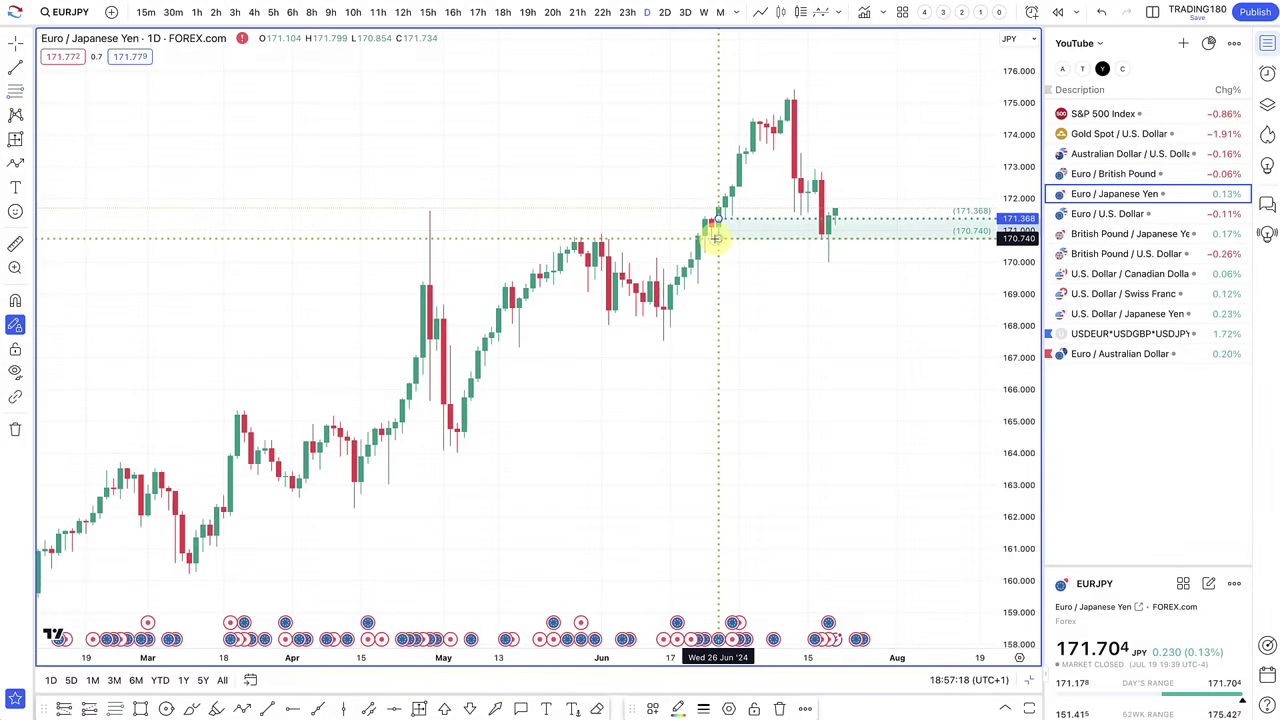
mouse_move(716, 238)
mouse_down()
mouse_move(757, 240)
mouse_move(720, 240)
mouse_move(663, 339)
mouse_up()
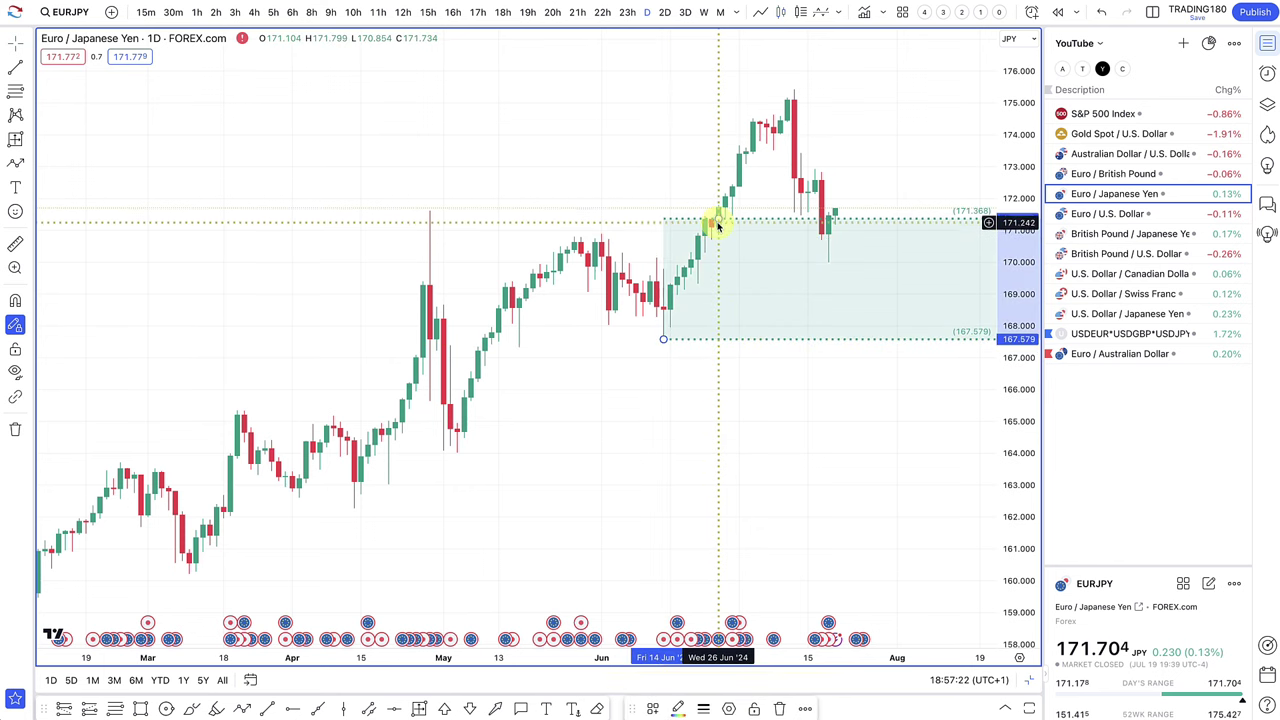
drag(714, 228, 663, 305)
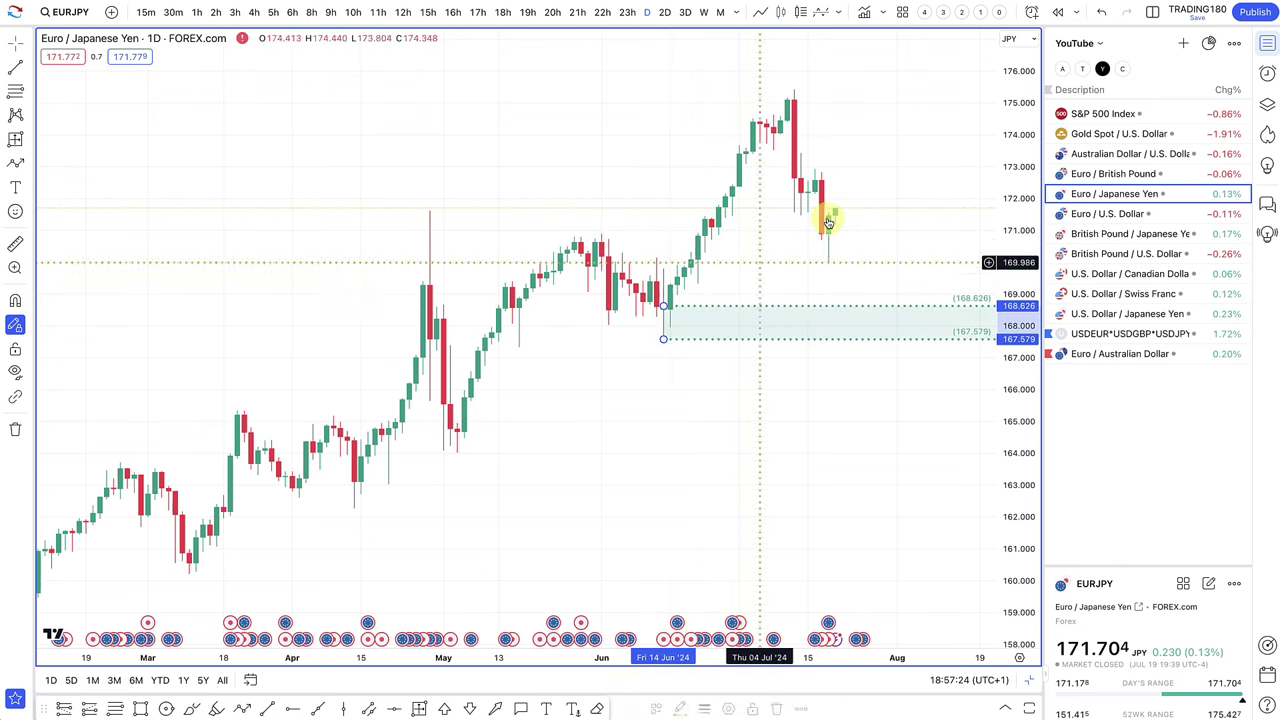
Step: Draw a EURJPY arrow path from about 171.5 on 19 July down to about 168.1 and up to about 175.4 on 13 August
click(244, 708)
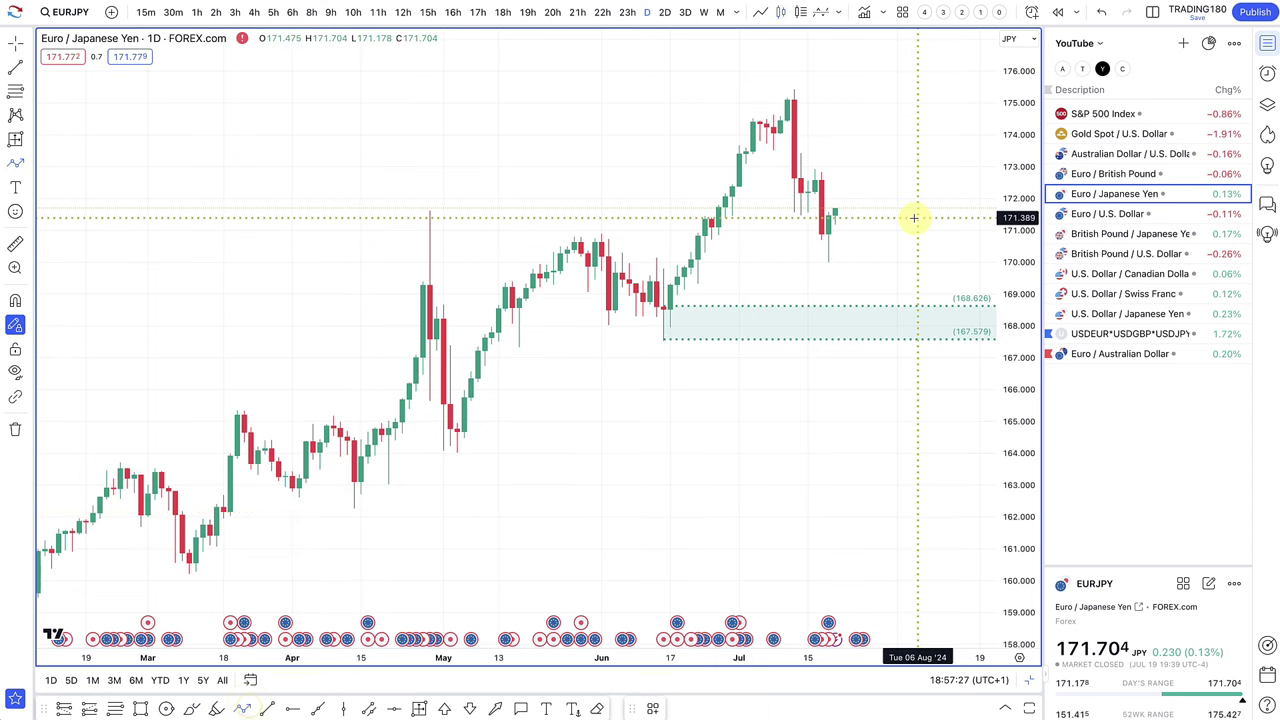
click(835, 215)
click(855, 323)
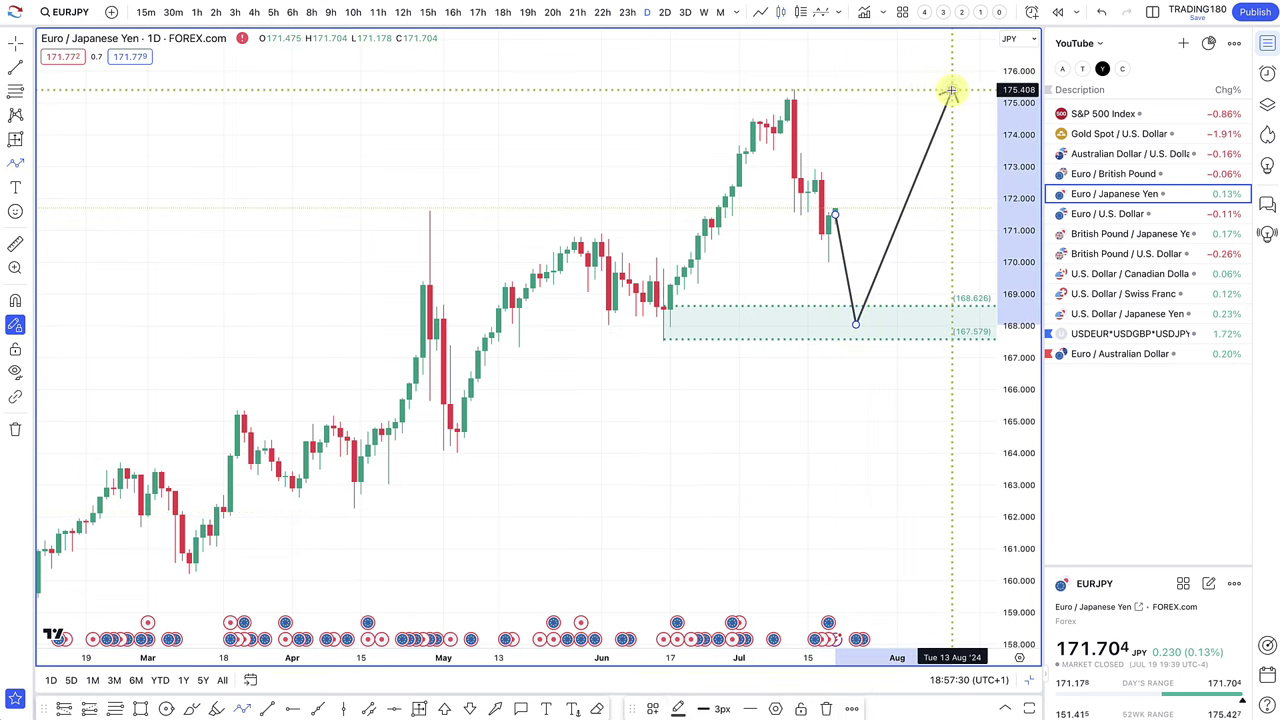
click(951, 91)
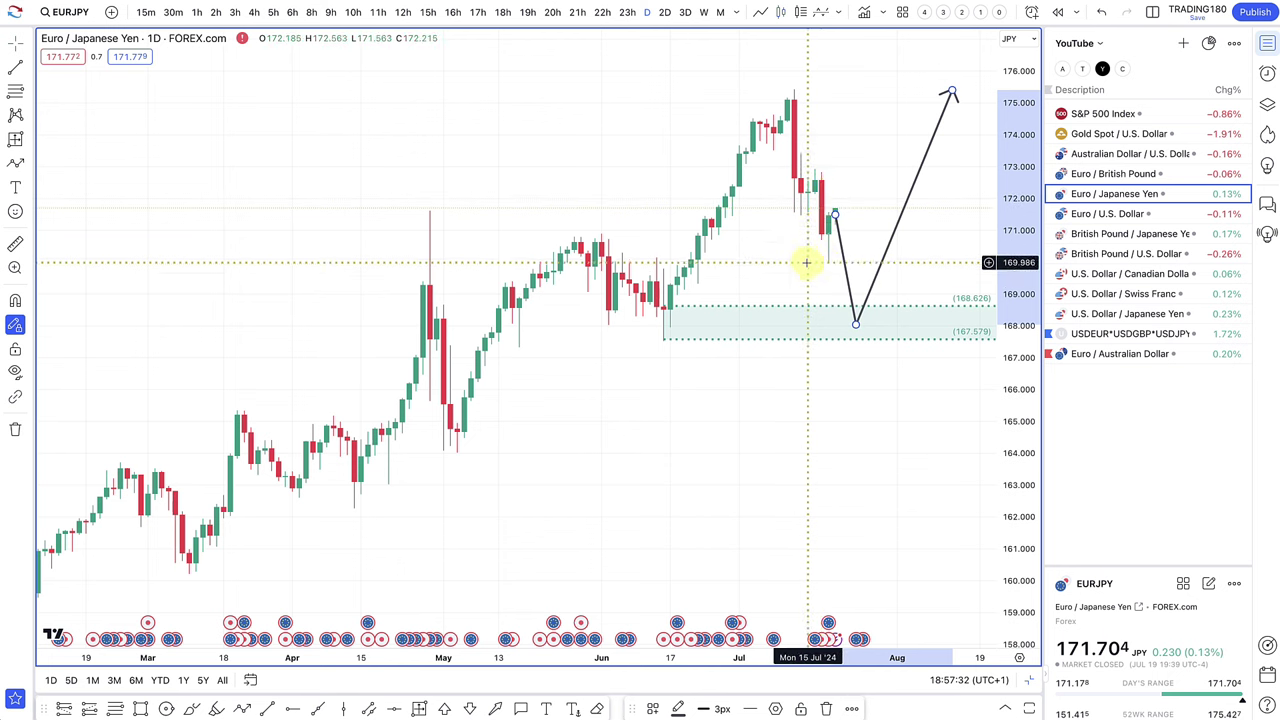
Step: Mark EURJPY Supply zones between 172.226 and 172.917 from 16 July and between 174.445 and 175.492 at the July peak
click(14, 94)
drag(816, 187, 816, 170)
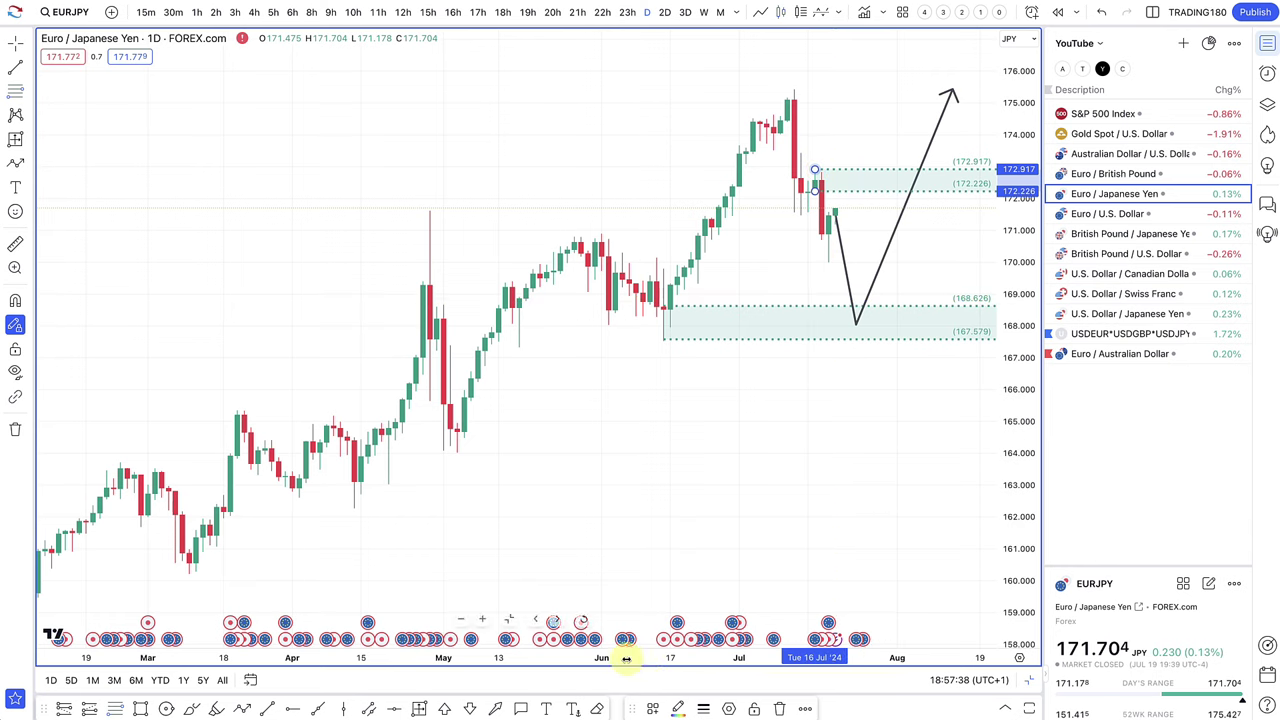
click(652, 708)
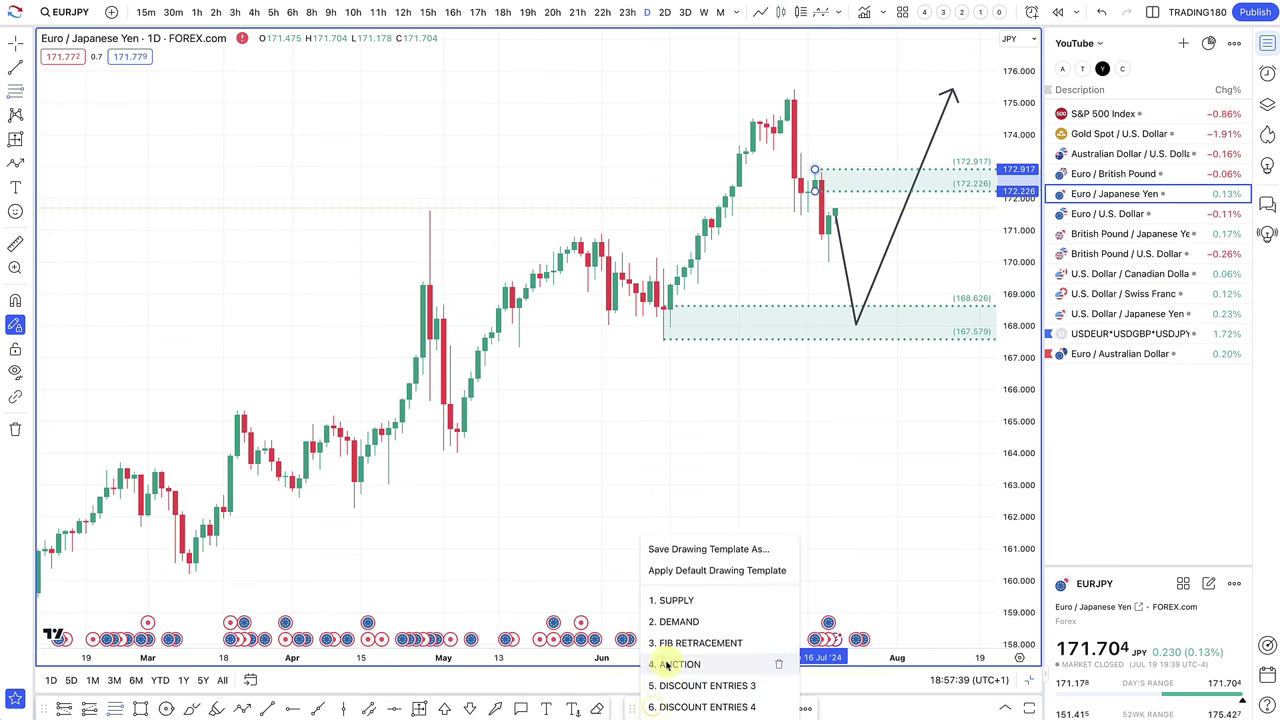
click(681, 600)
drag(789, 120, 791, 87)
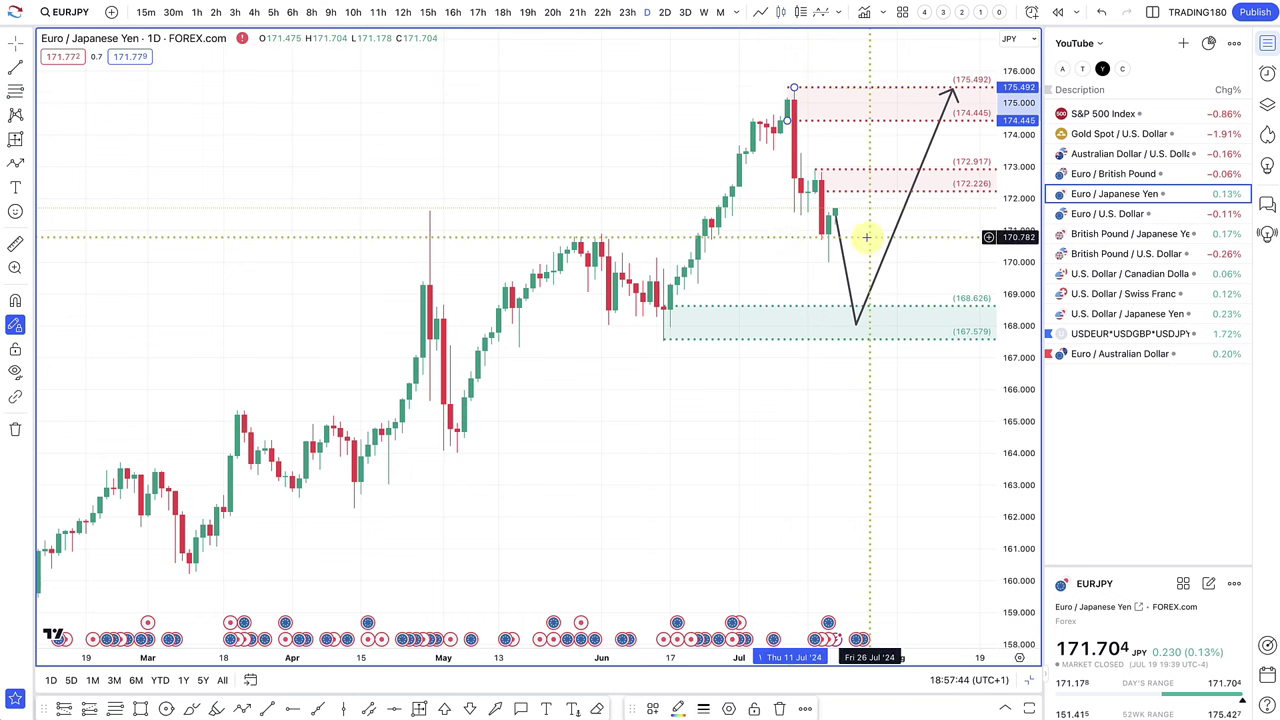
Step: Reshape the EURJPY arrow path so it rises to about 172.6 on 24 July in the lower Supply zone and falls to about 170.0
drag(854, 324, 857, 177)
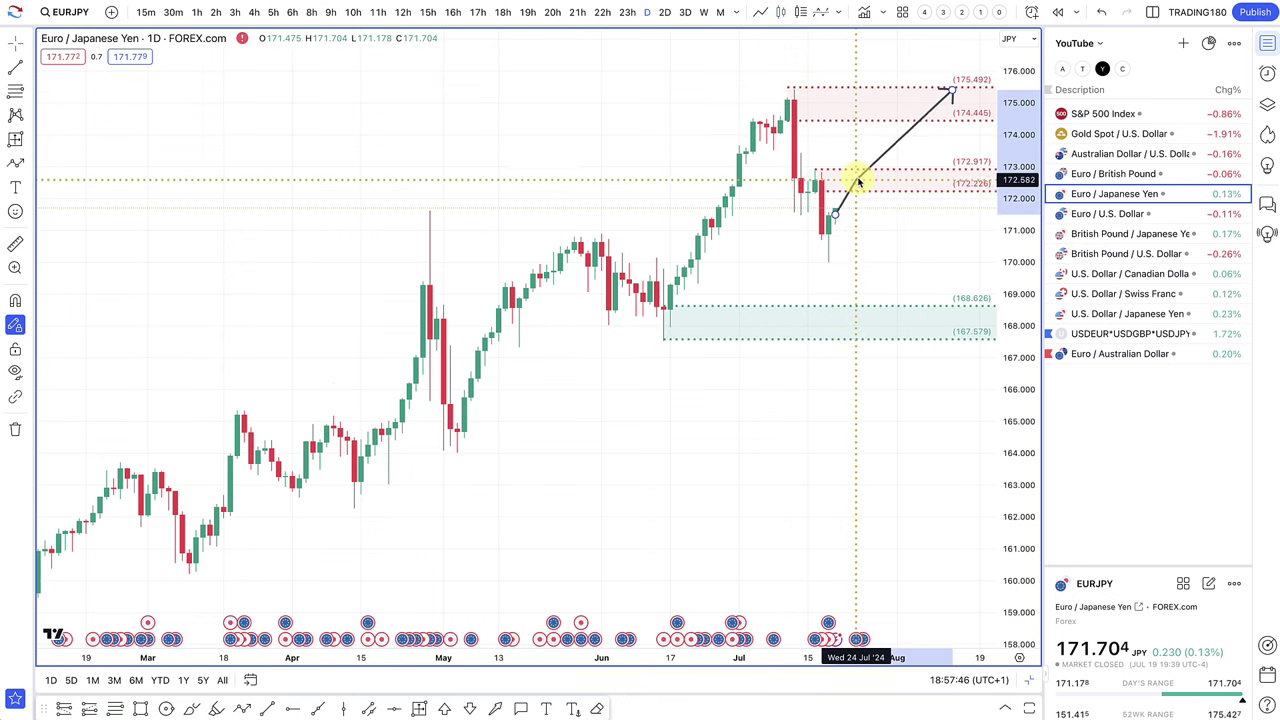
drag(955, 91, 903, 263)
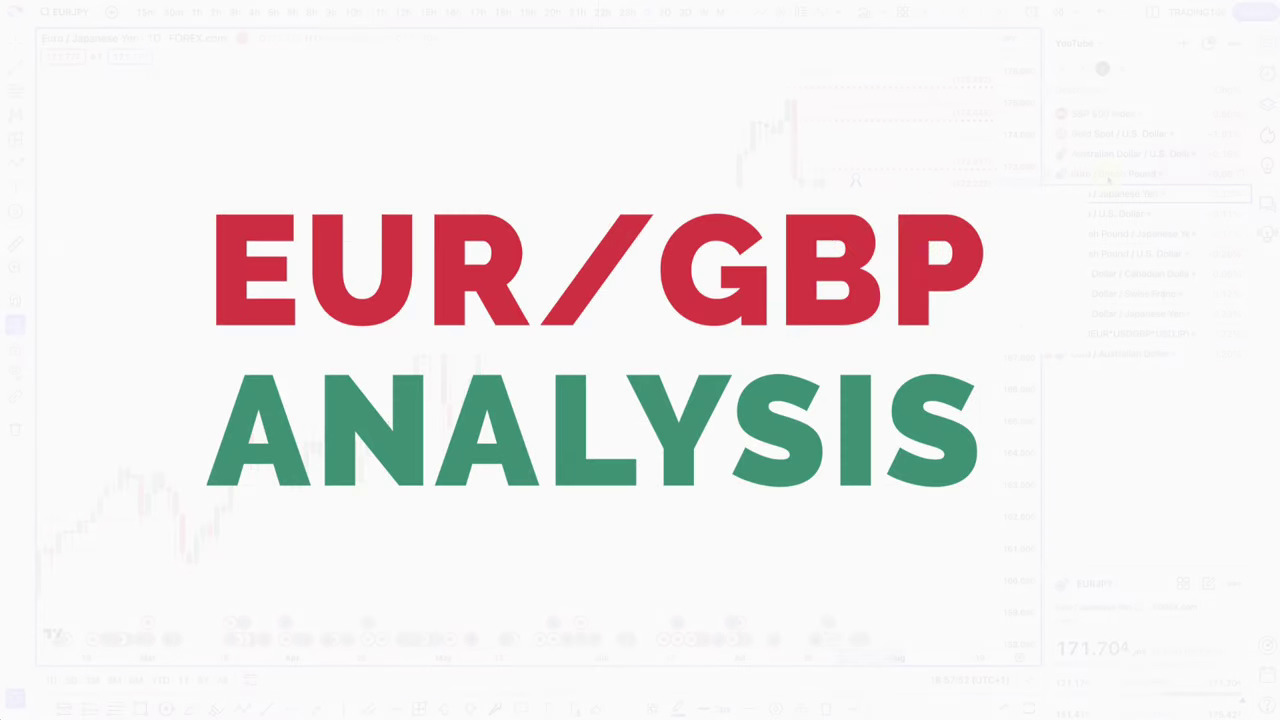
Step: On the EURGBP chart, mark a red Supply zone between 0.84519 and 0.84965 from 1 July
click(1115, 173)
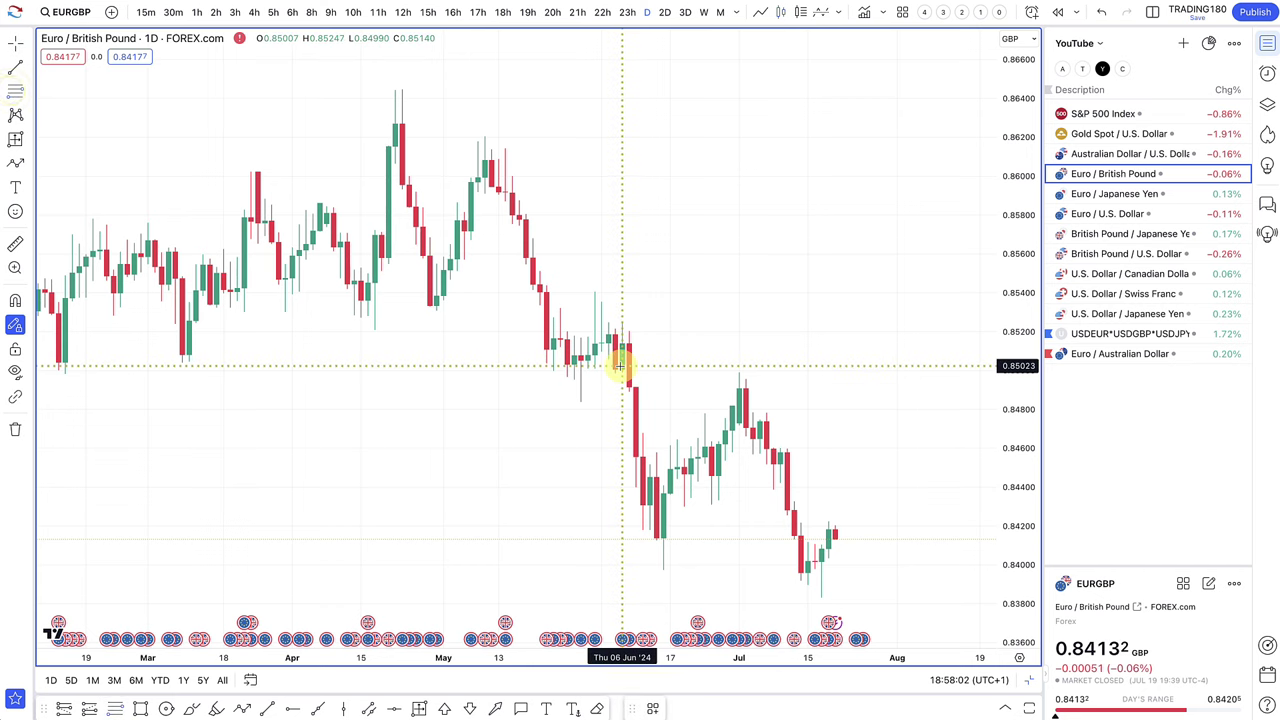
click(738, 423)
click(739, 377)
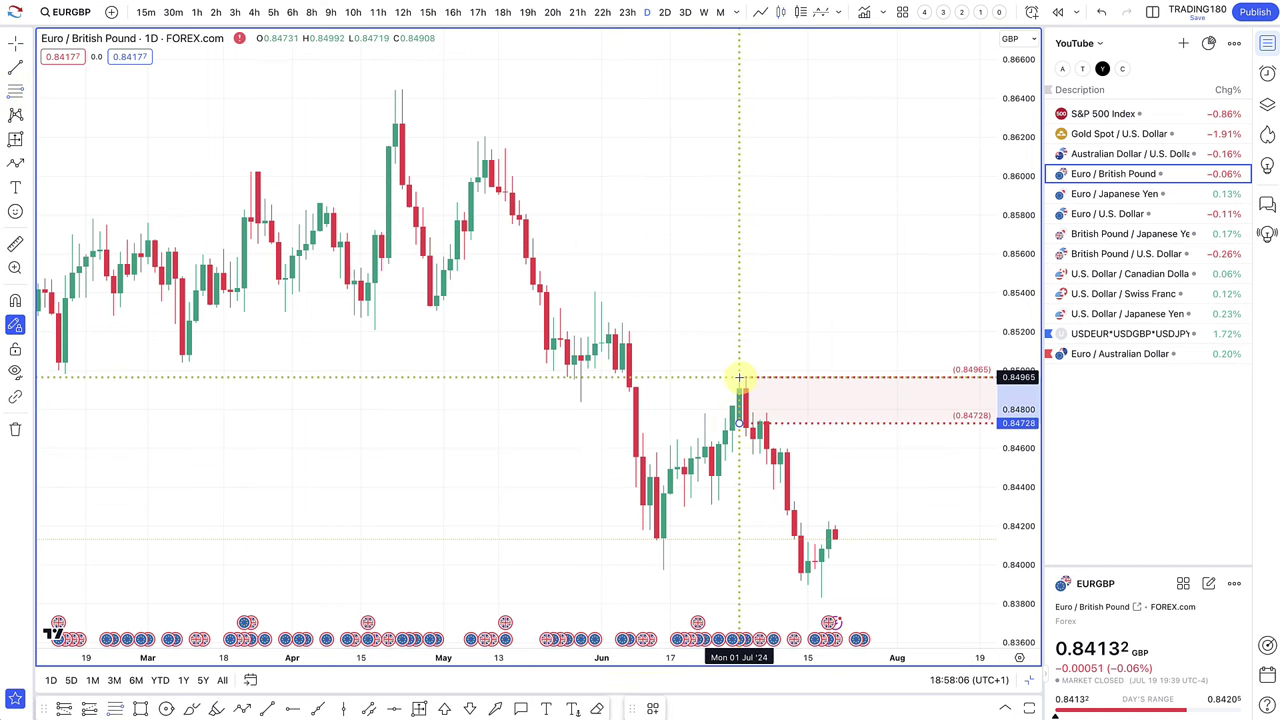
click(745, 424)
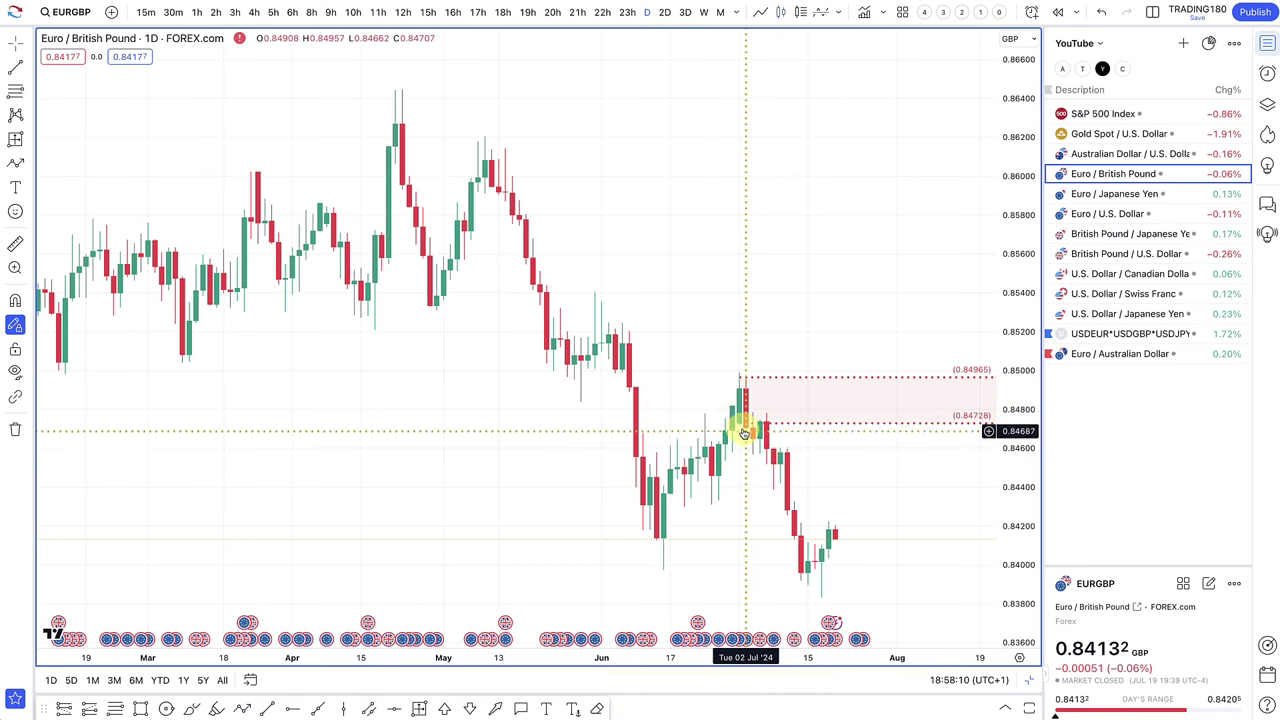
click(779, 463)
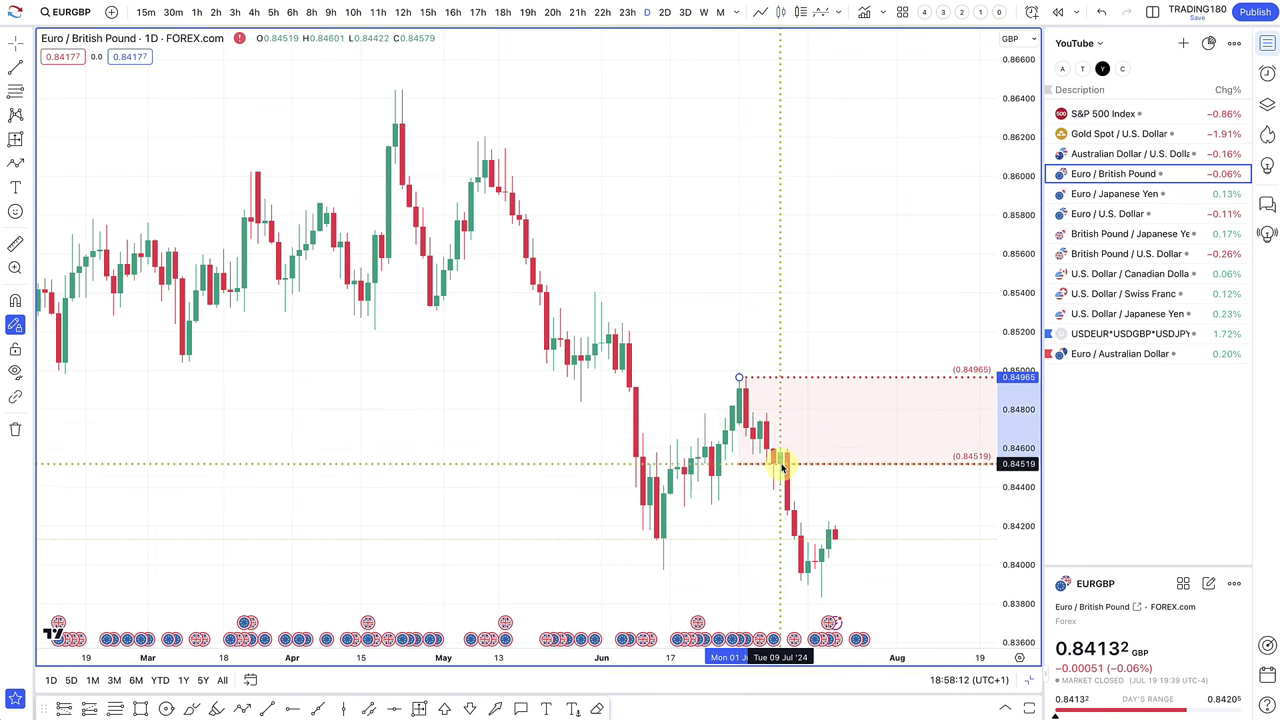
Step: Draw a EURGBP arrow path from about 0.8417 on 19 July up to about 0.8491 on 29 July and down to about 0.8426
click(246, 710)
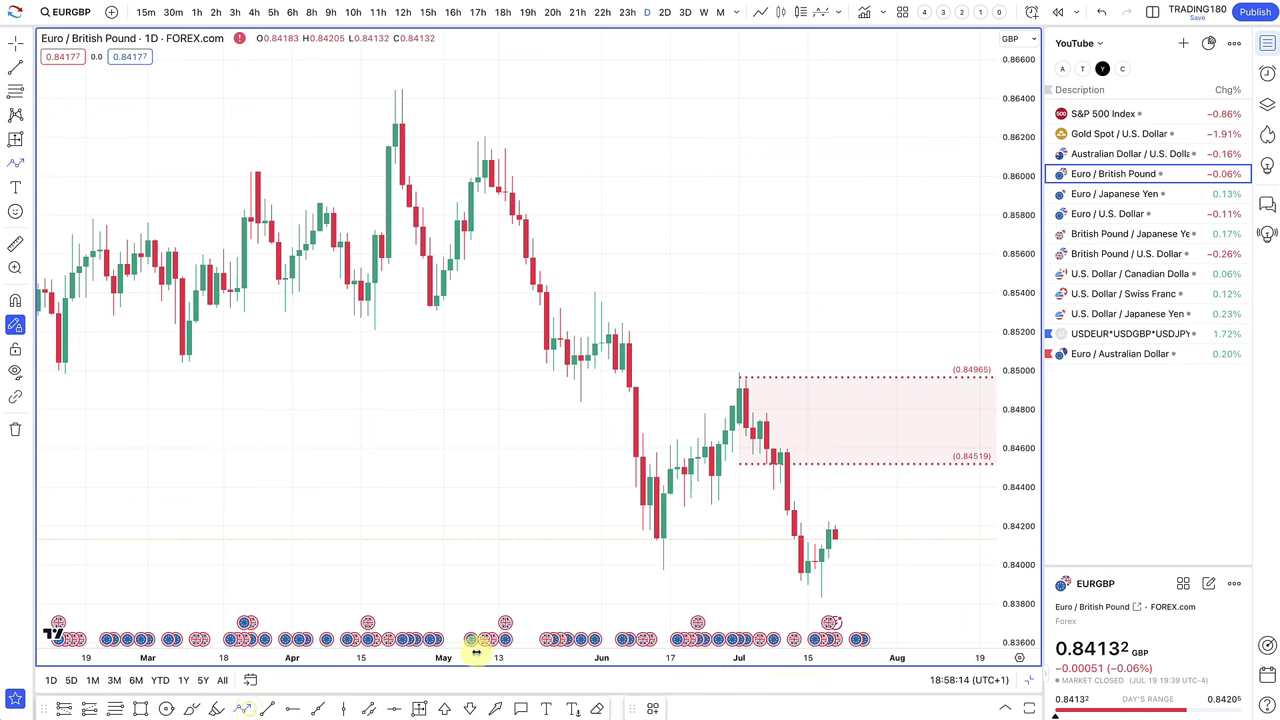
click(833, 533)
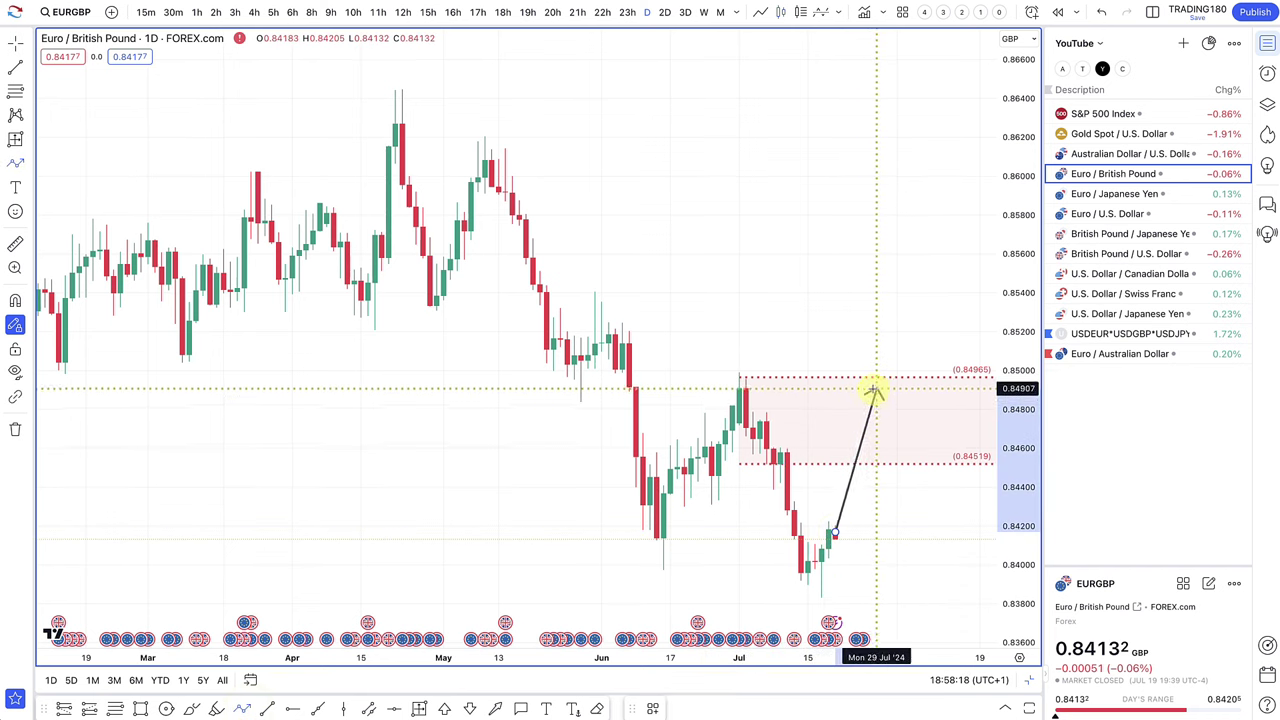
click(876, 388)
double_click(908, 513)
scroll(778, 570, down, 3)
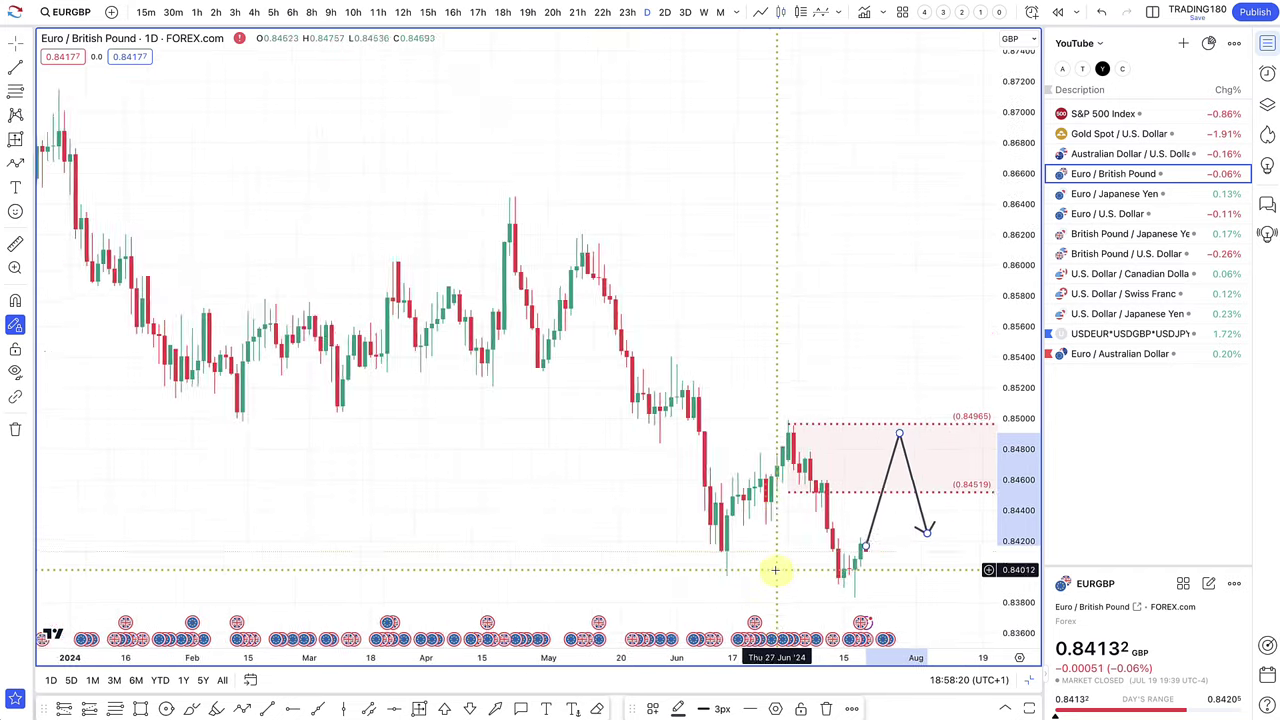
Step: Raise the EURGBP Supply zone's upper edge to 0.85013 and draw a yellow horizontal band between 0.84947 and 0.85039 from 22 January
drag(791, 424, 792, 419)
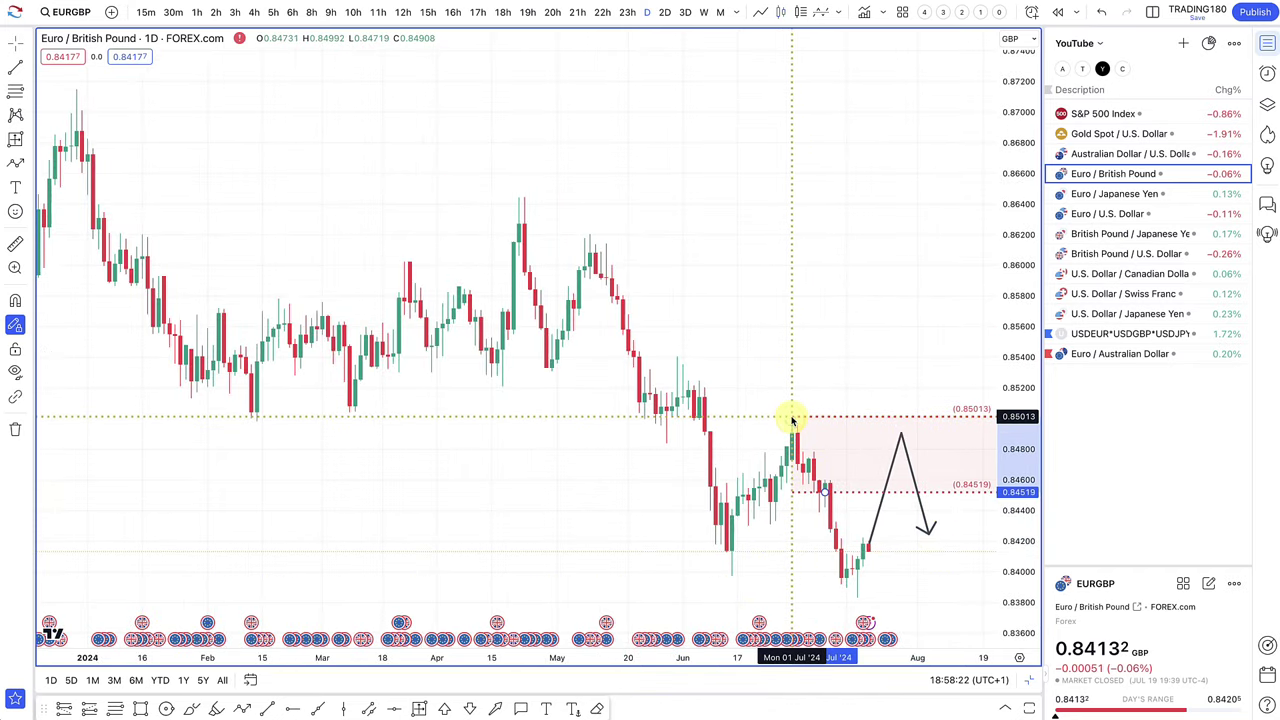
click(140, 708)
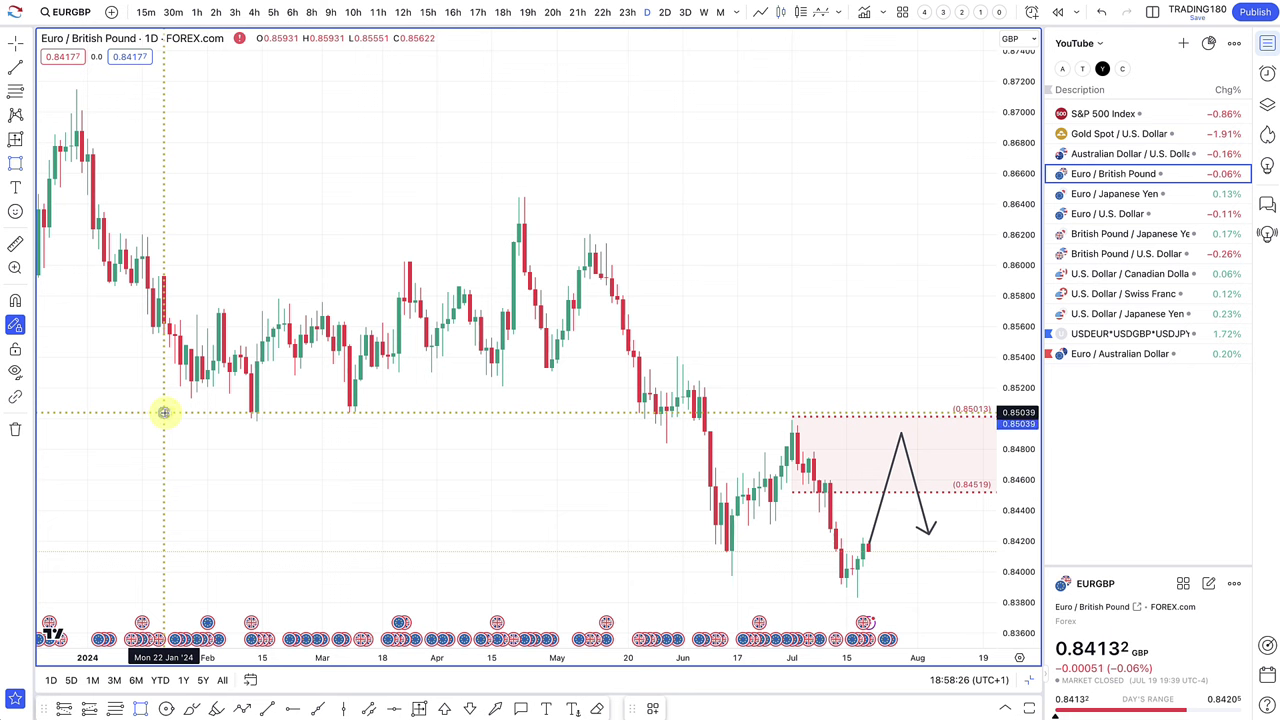
drag(164, 412, 164, 428)
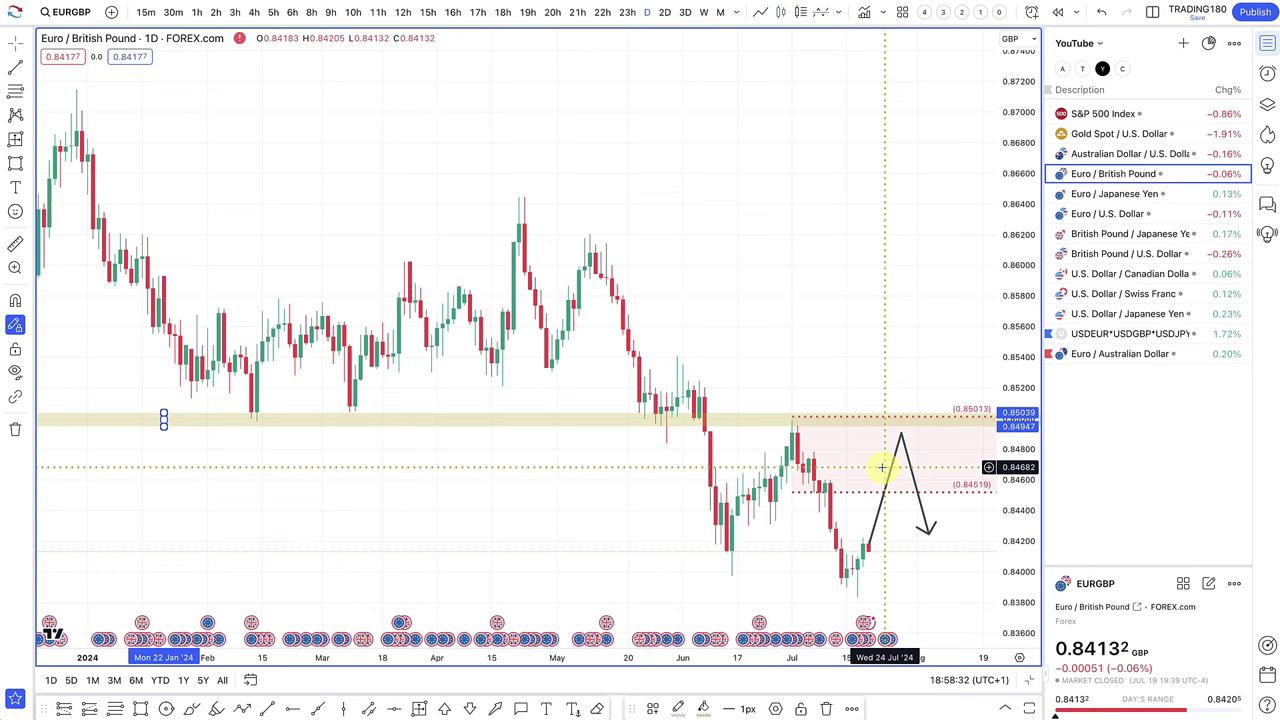
scroll(890, 445, down, 3)
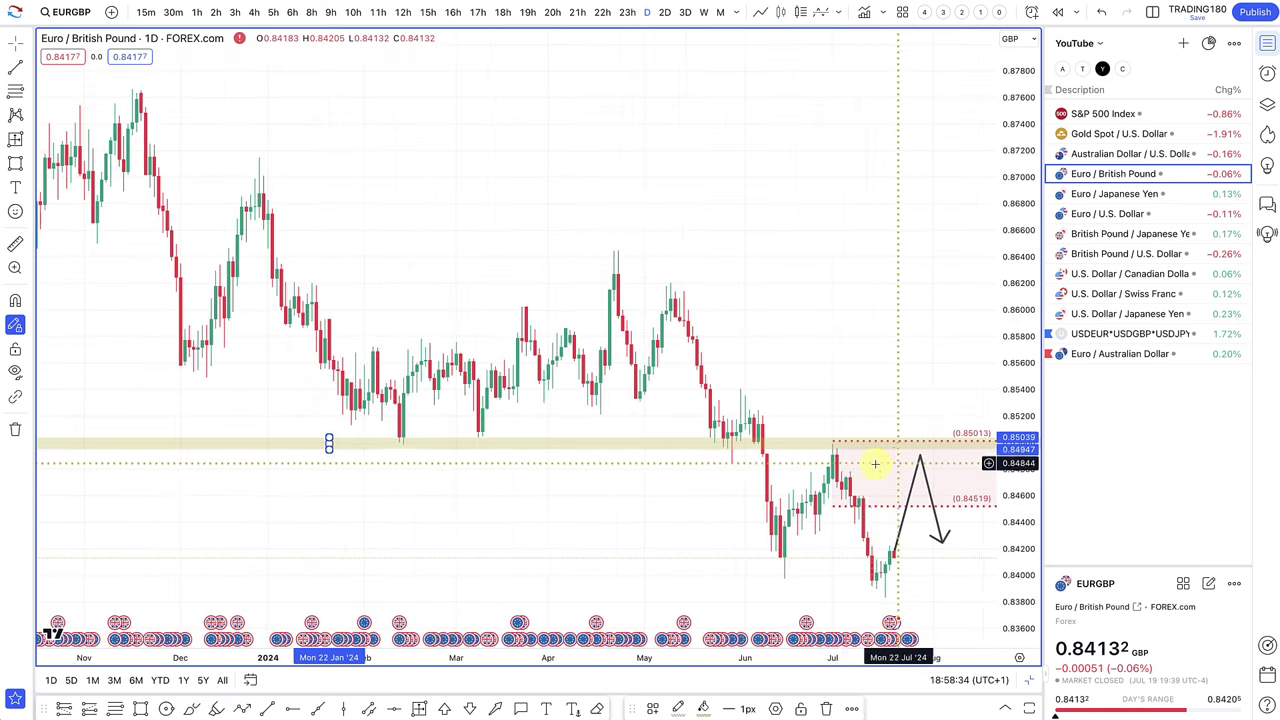
Step: Raise the peak of the EURGBP arrow path to about 0.8507, just above the yellow band
scroll(900, 535, up, 4)
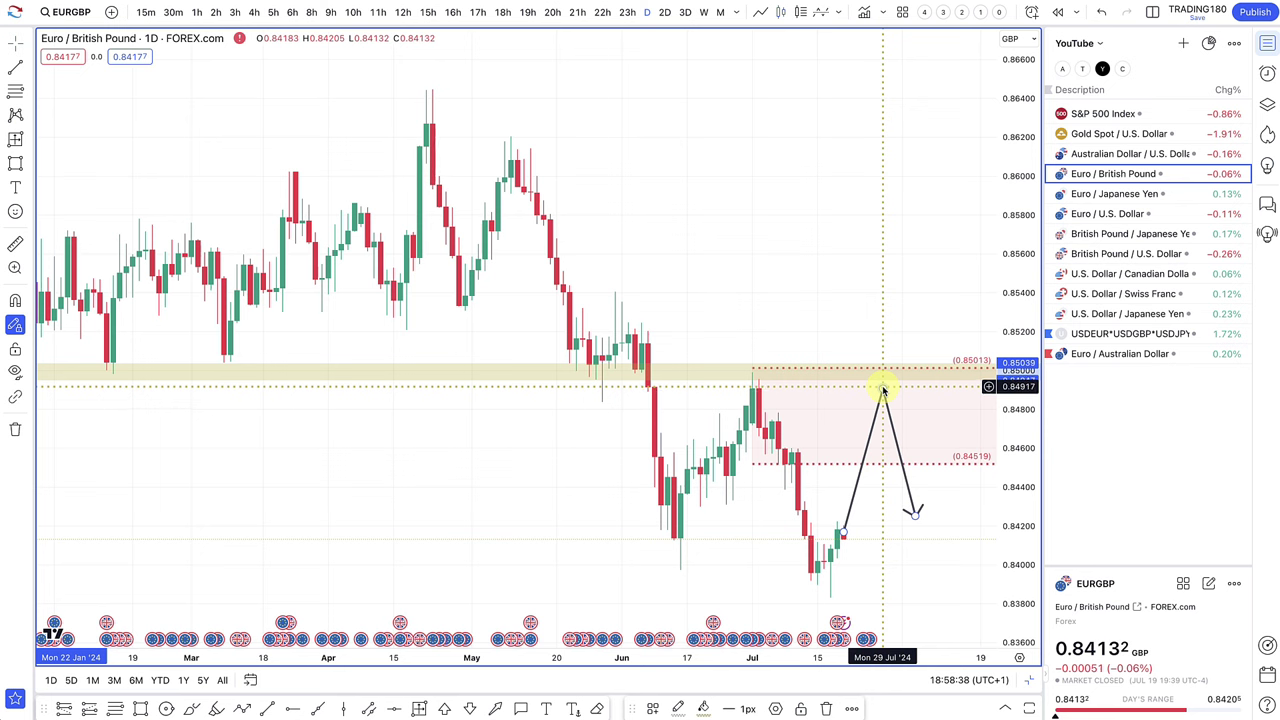
drag(883, 390, 883, 378)
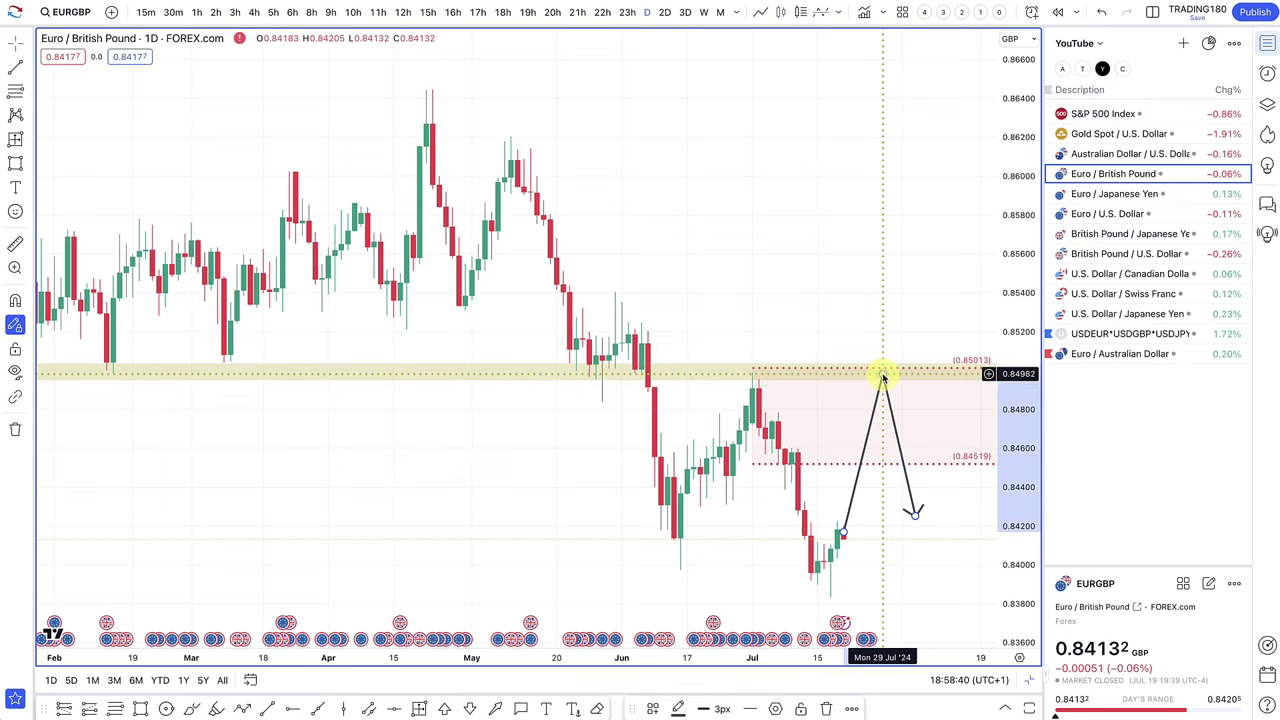
click(855, 513)
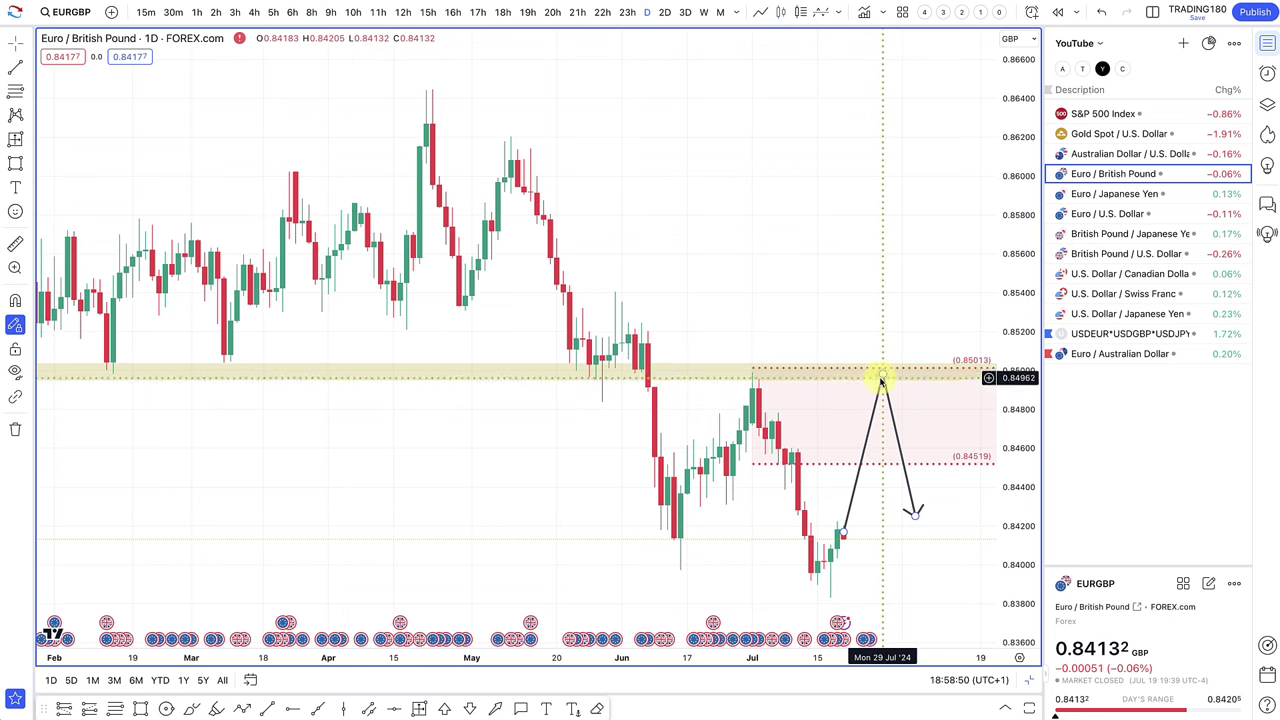
mouse_move(883, 374)
mouse_down()
mouse_move(877, 282)
mouse_move(877, 356)
mouse_up()
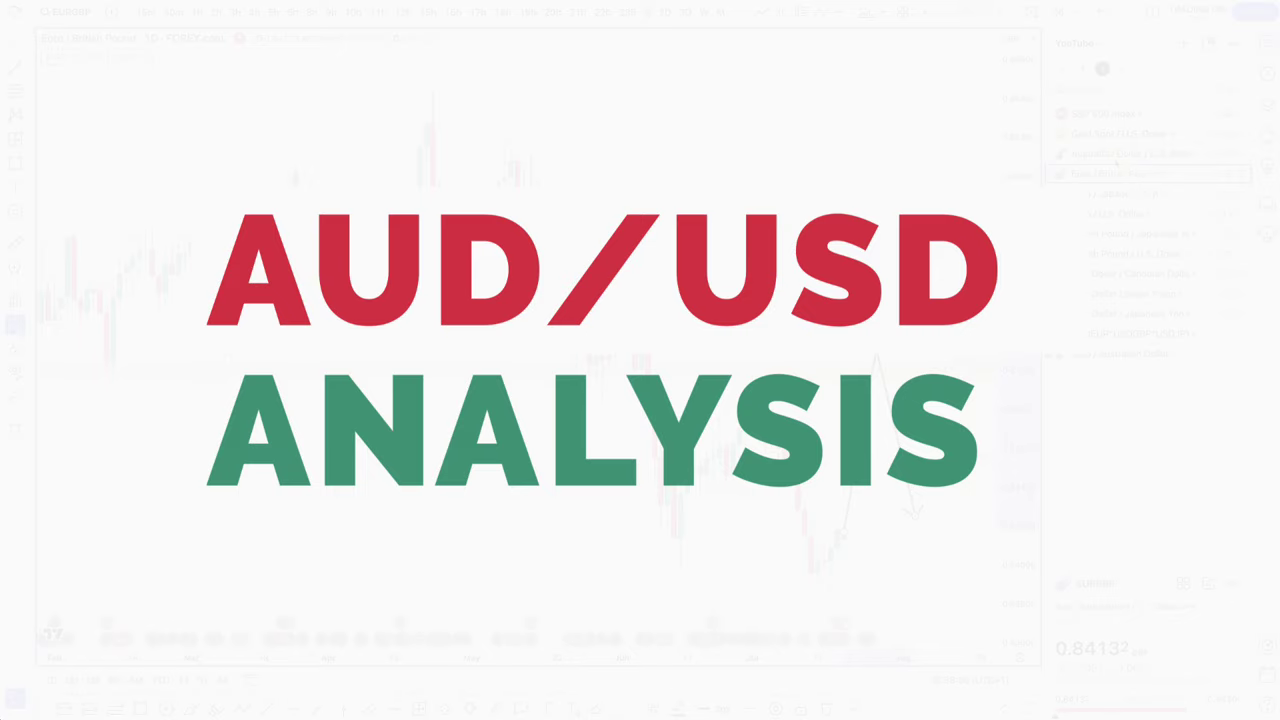
Step: On the AUDUSD chart, draw a zone between 0.66225 and 0.66689 from 28 June and apply the DEMAND template to it
click(1116, 155)
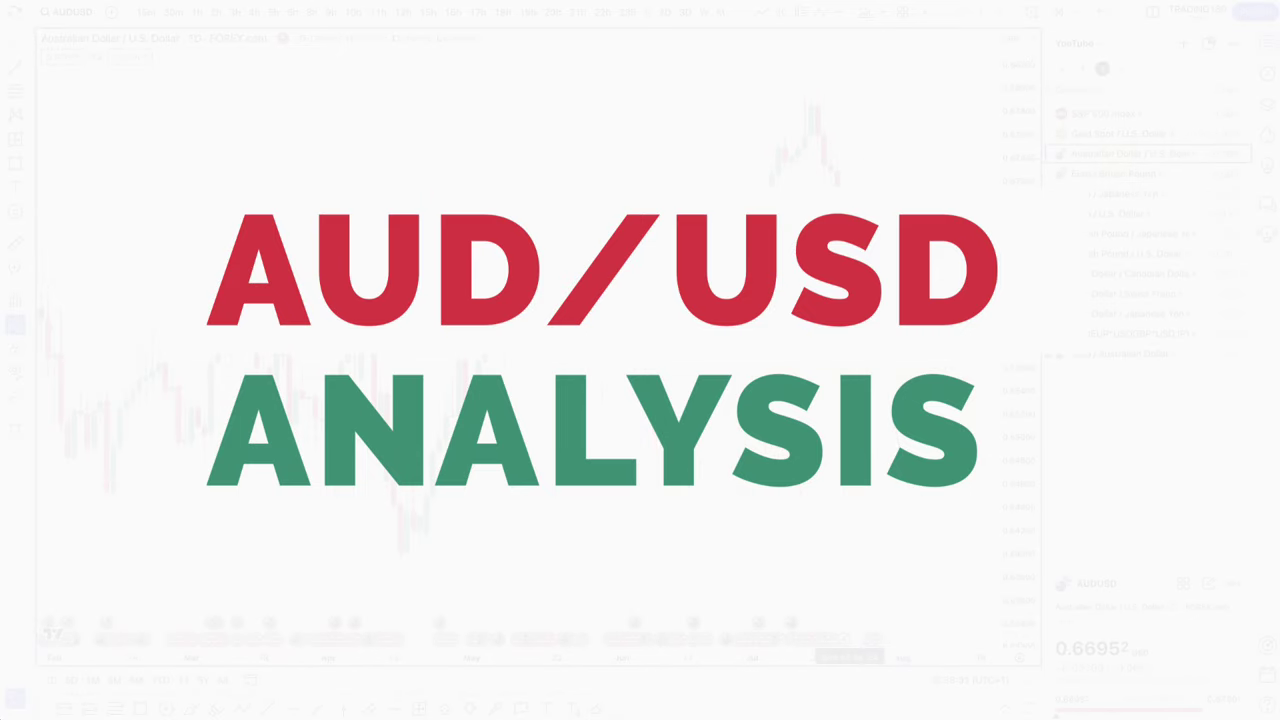
scroll(838, 237, up, 2)
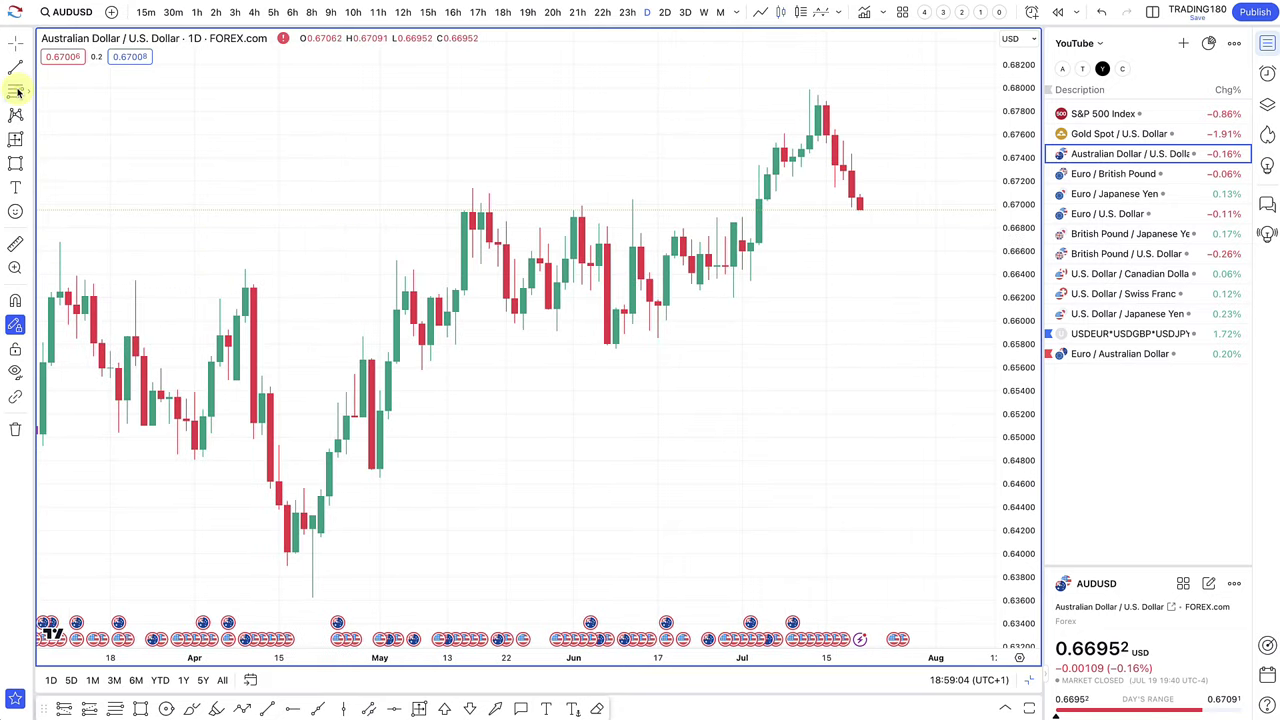
mouse_move(742, 241)
mouse_down()
mouse_move(748, 274)
mouse_move(733, 293)
mouse_up()
click(733, 293)
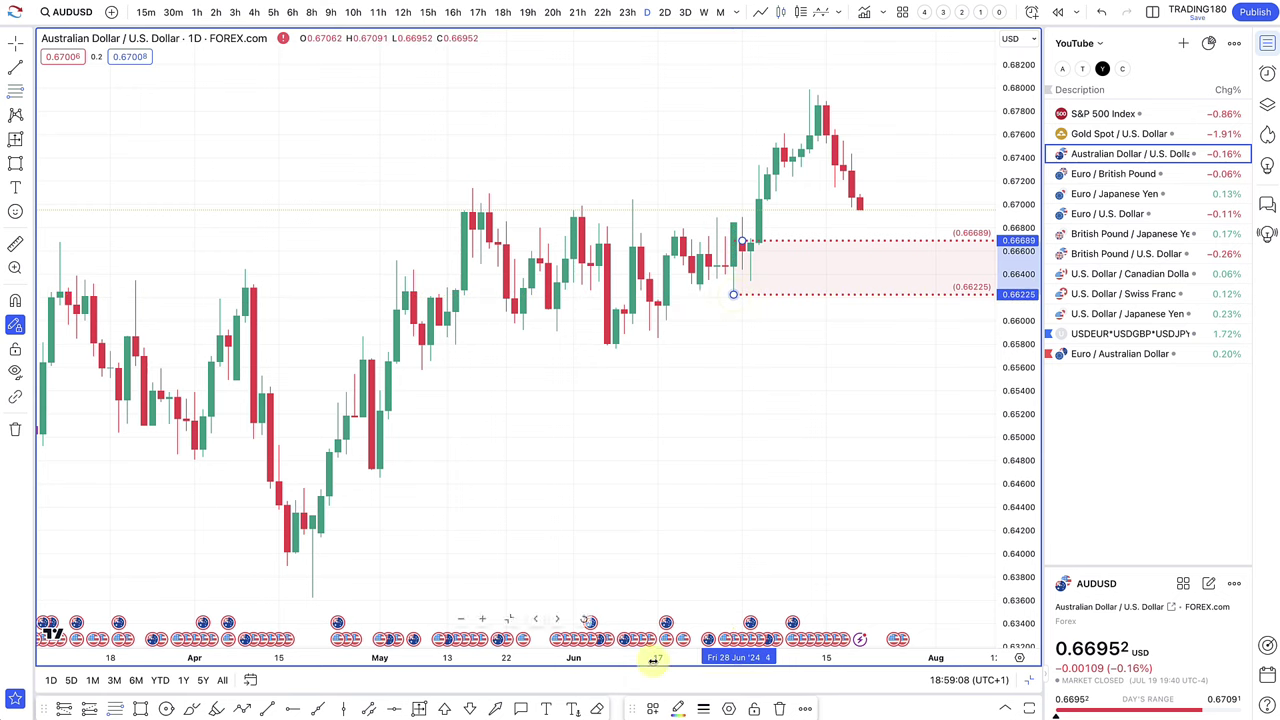
click(651, 707)
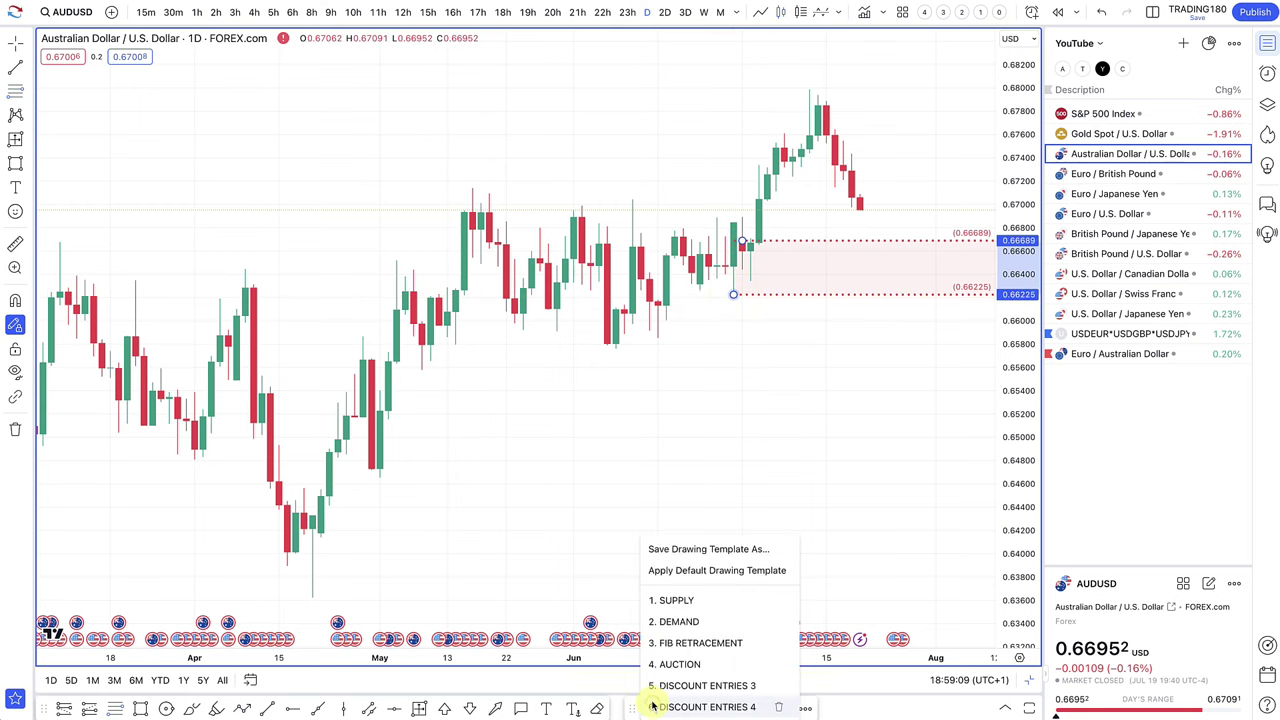
click(686, 619)
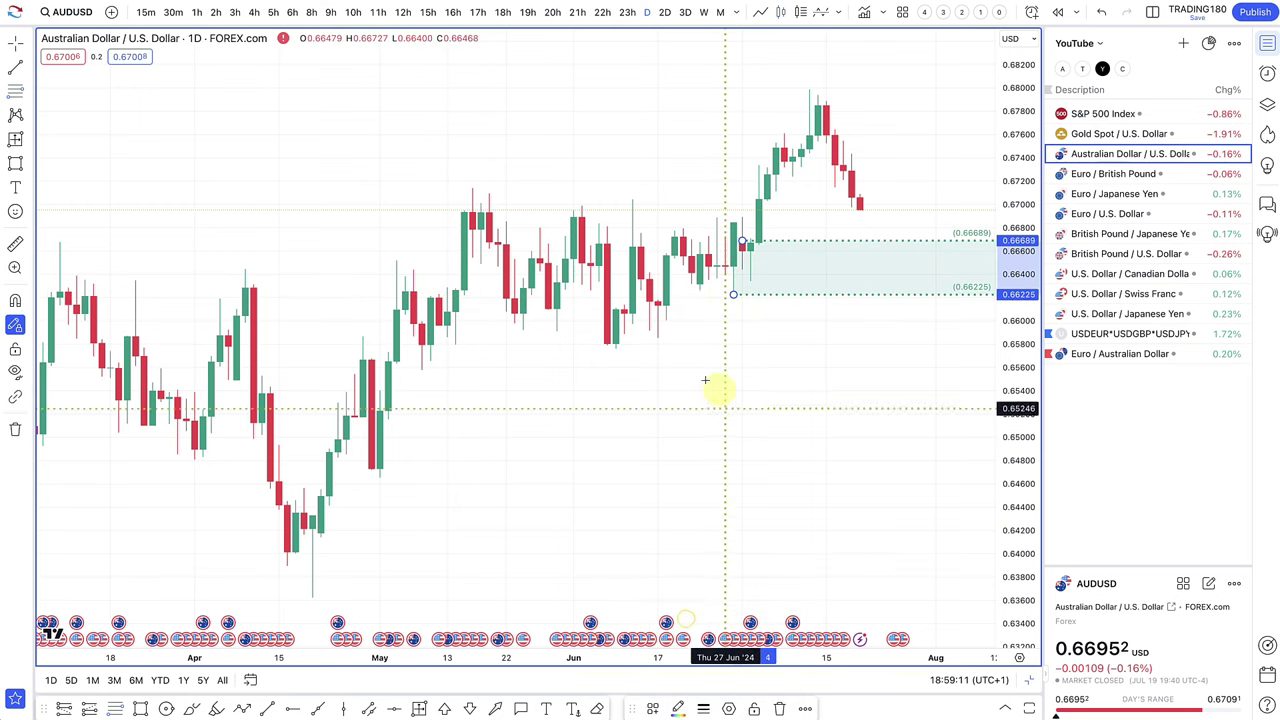
Step: Draw an AUDUSD arrow path from about 0.6695 on 19 July down to about 0.6645 on 23 July and up to about 0.6738
click(243, 708)
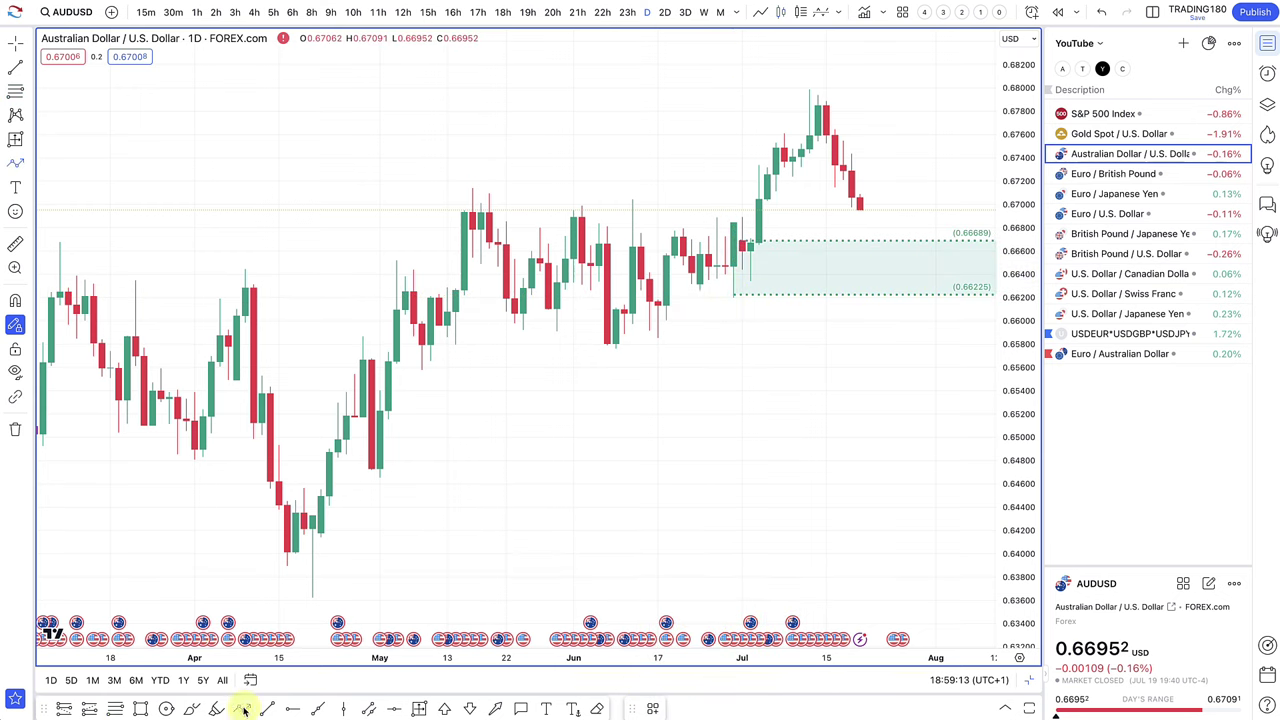
click(859, 208)
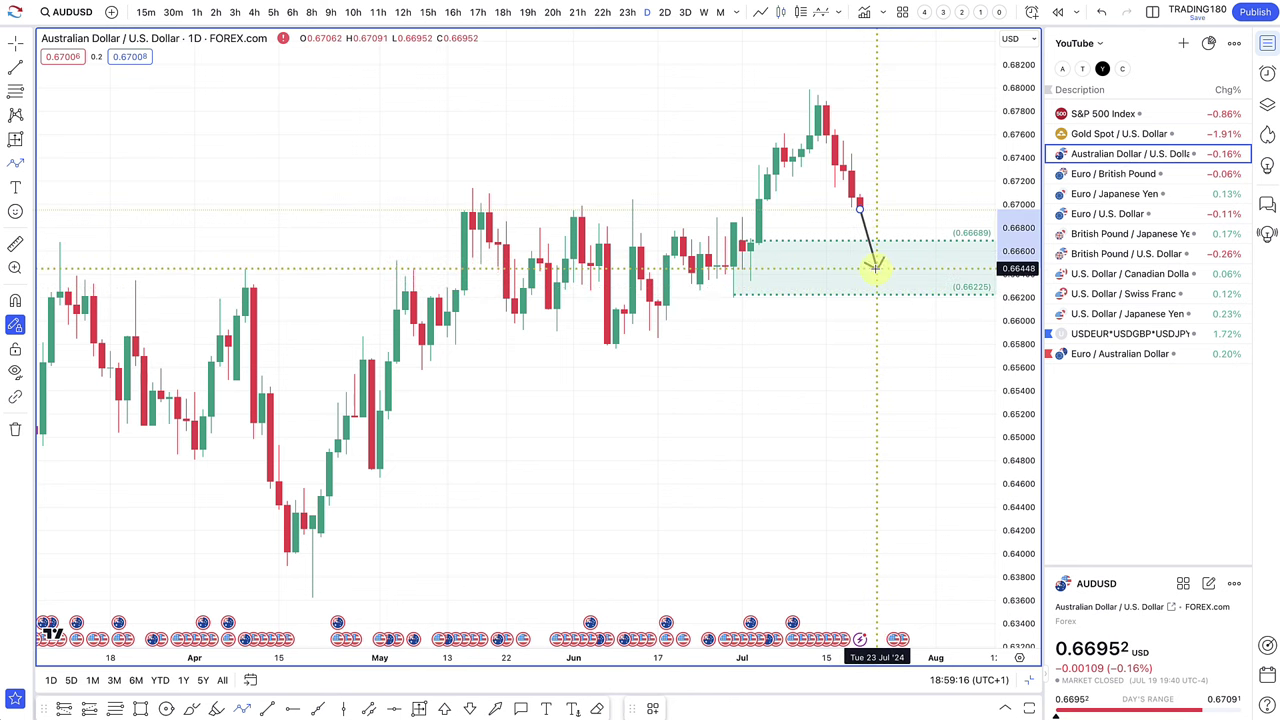
click(876, 268)
double_click(919, 160)
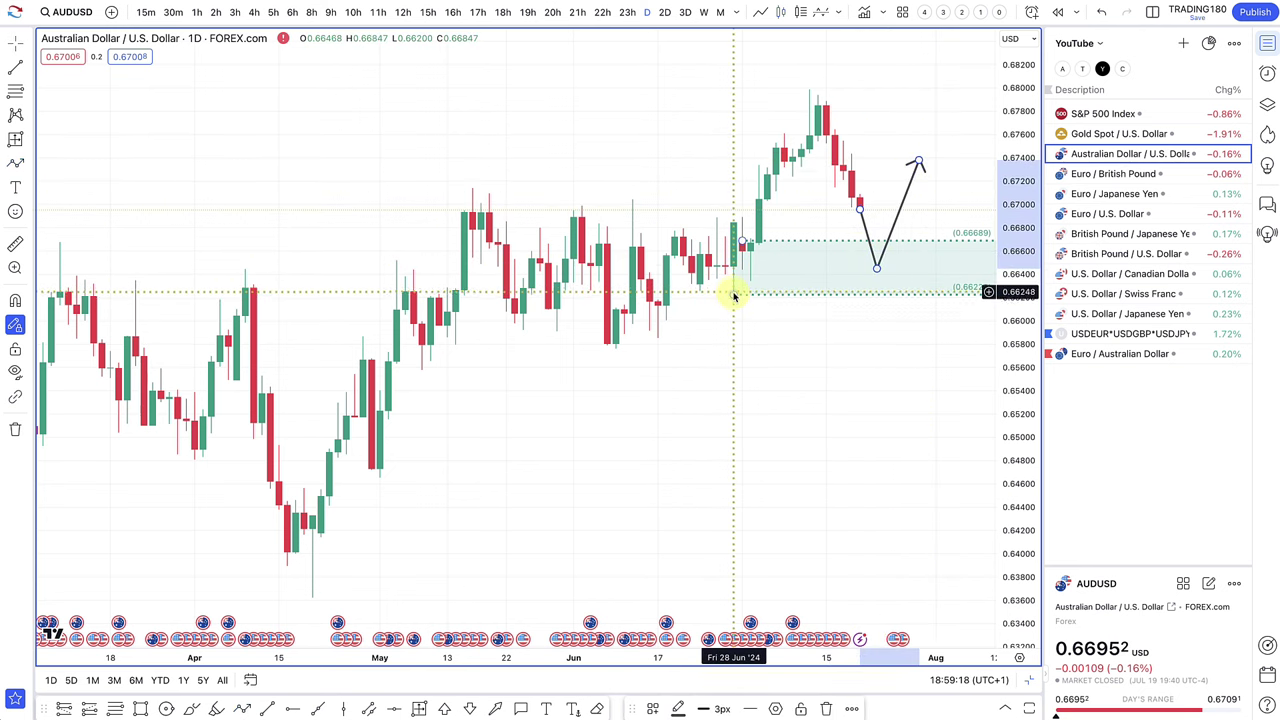
Step: Extend the AUDUSD Demand zone down to 0.65739 on 10 June and draw a yellow horizontal band between about 0.6653 and 0.6679
drag(733, 297, 616, 354)
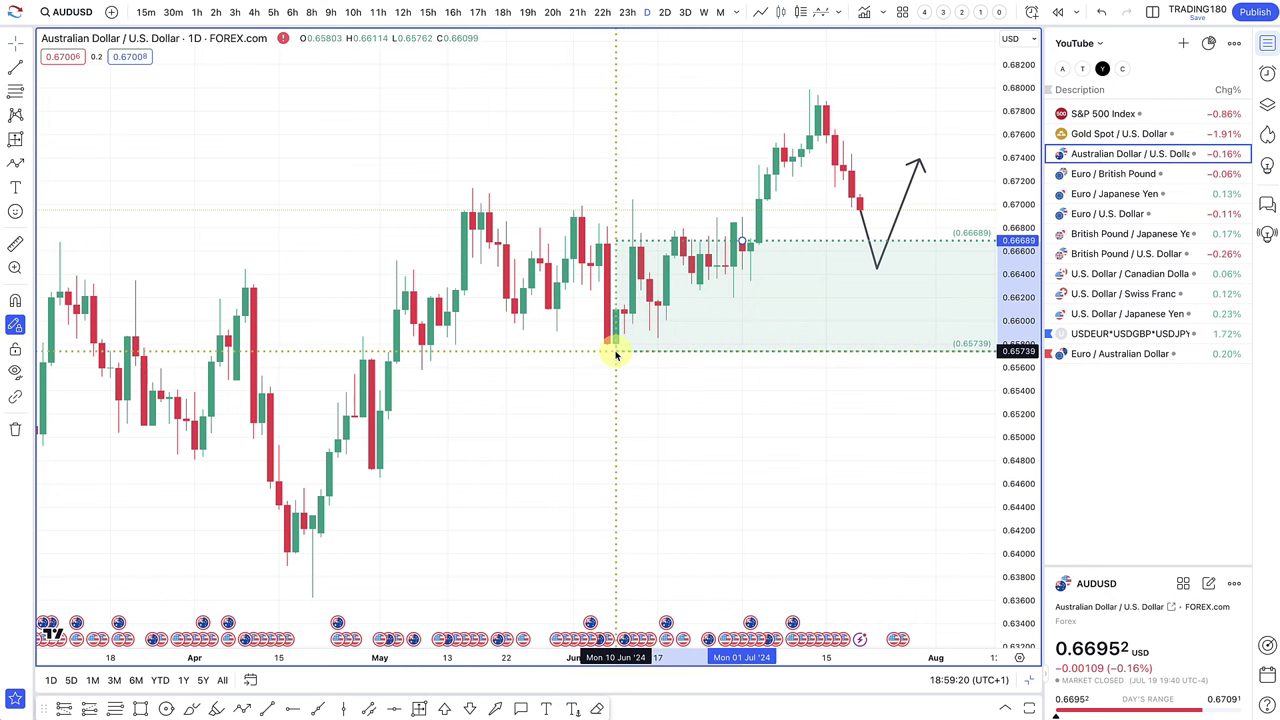
scroll(705, 309, down, 5)
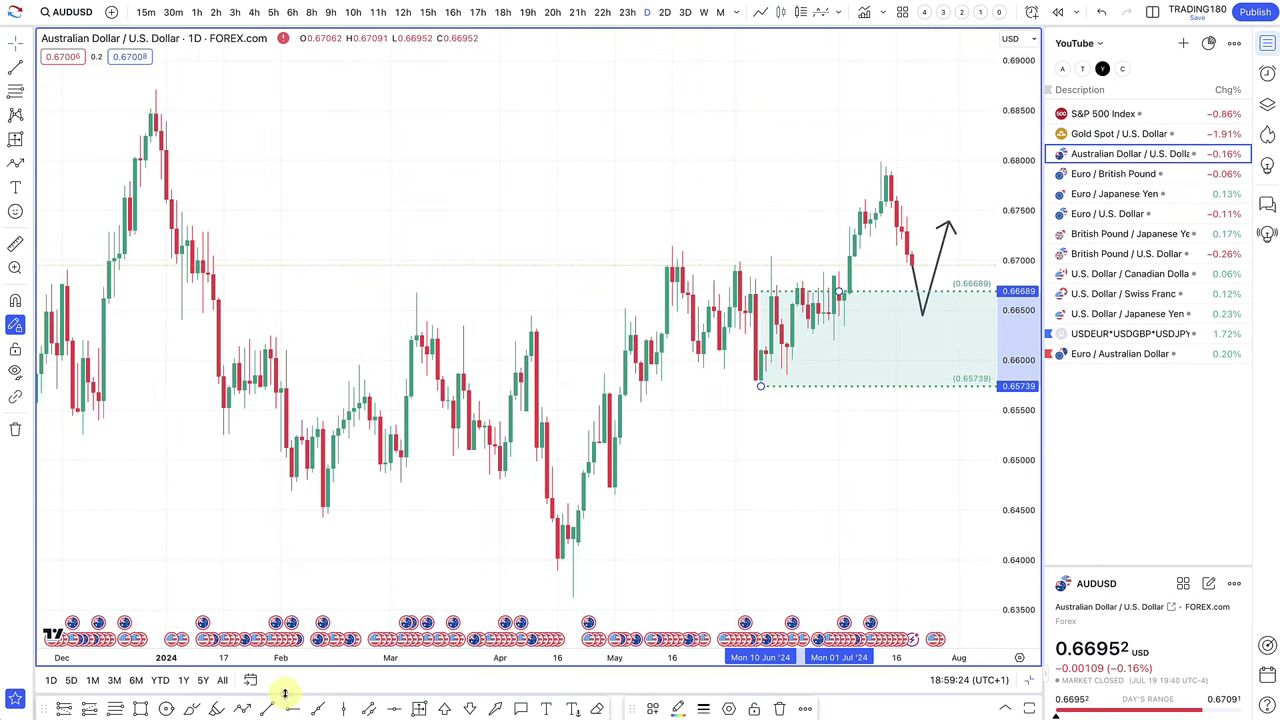
scroll(470, 325, down, 2)
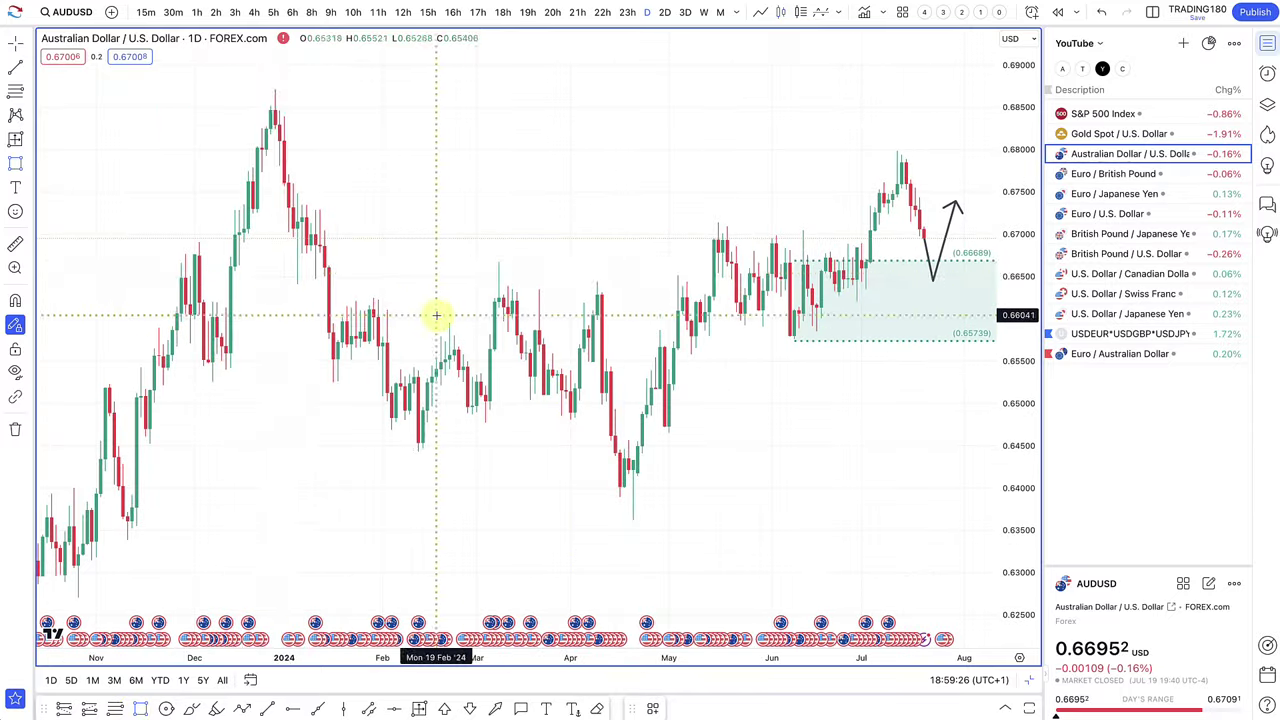
drag(122, 251, 122, 270)
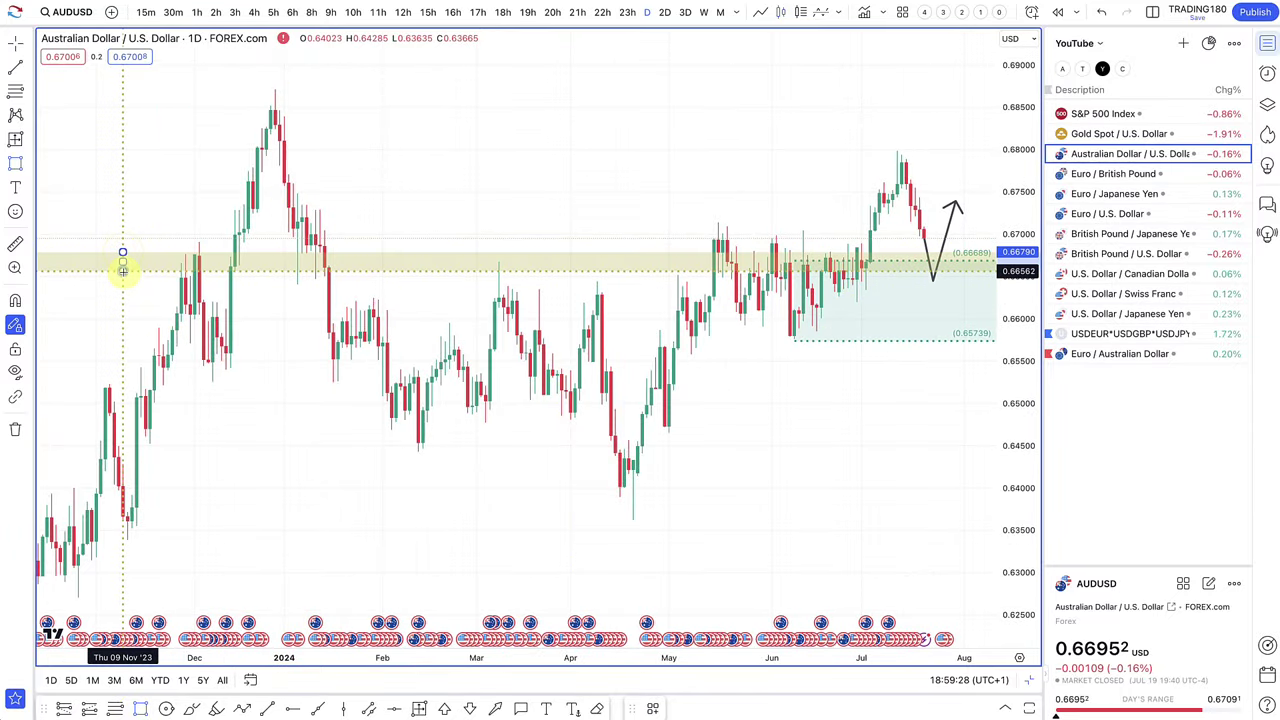
scroll(521, 290, down, 3)
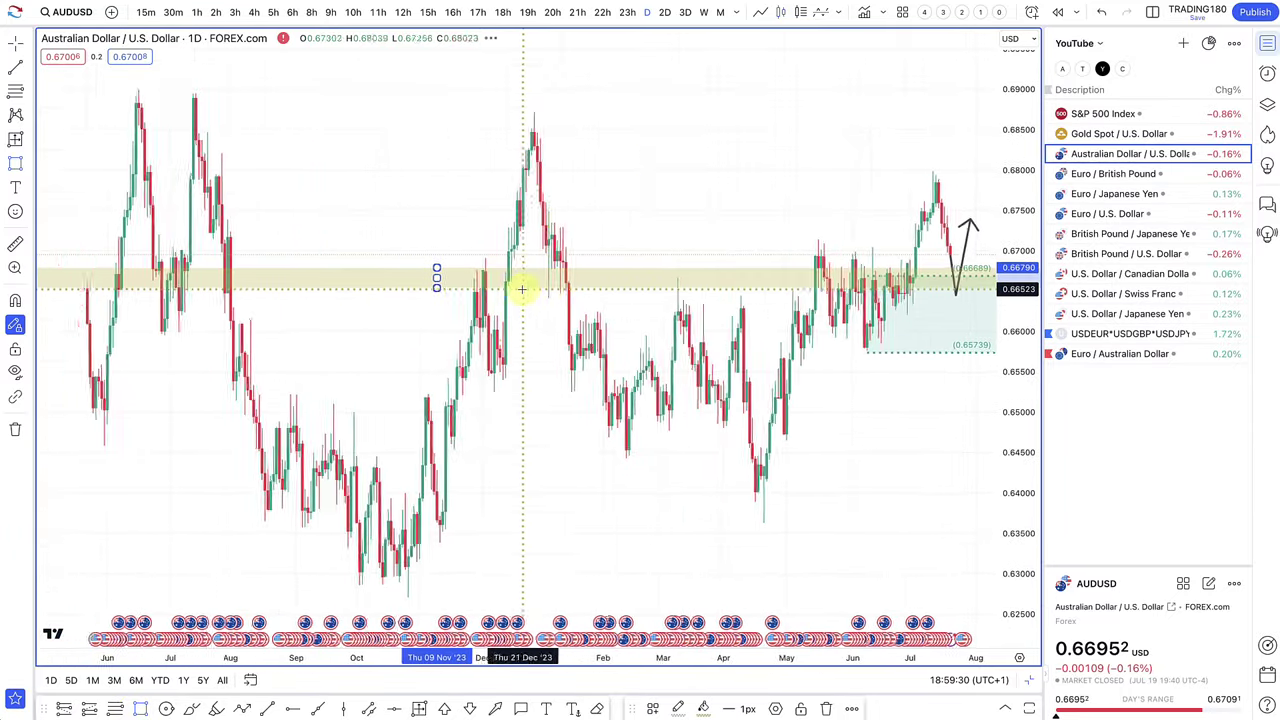
scroll(521, 290, up, 4)
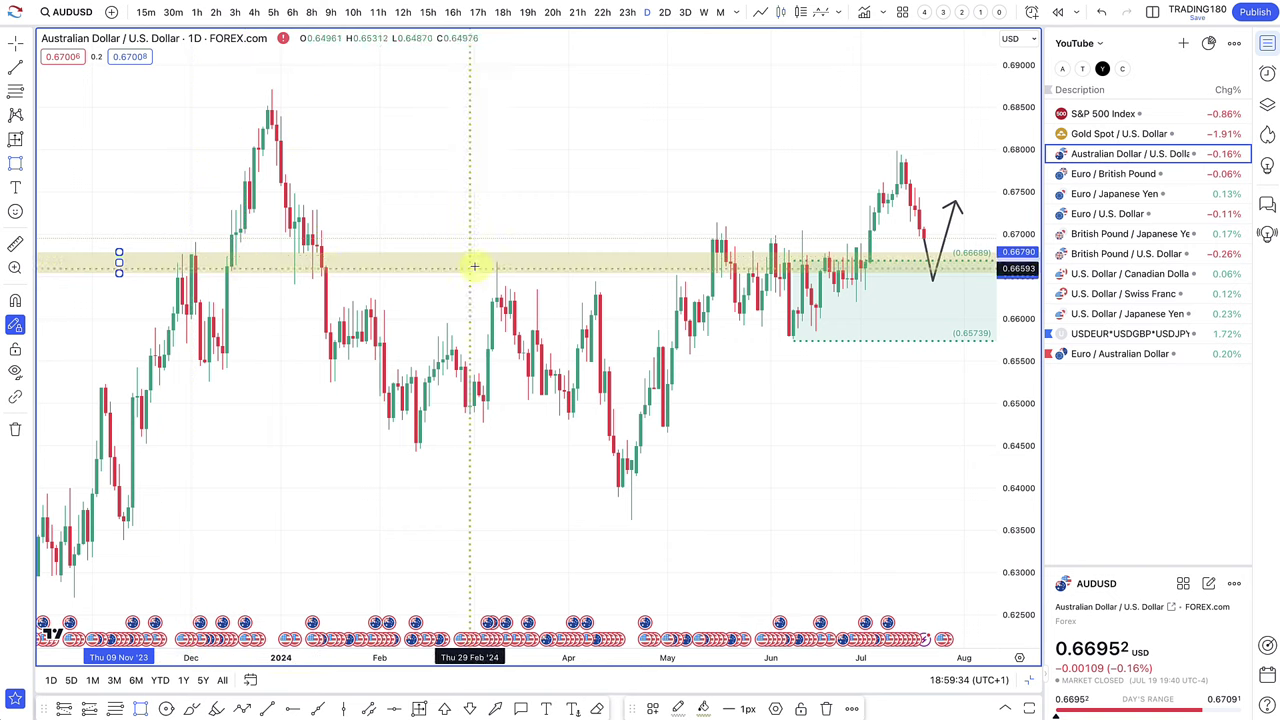
Step: Raise the low point of the AUDUSD arrow path to about 0.6657, inside the yellow band
scroll(683, 272, up, 3)
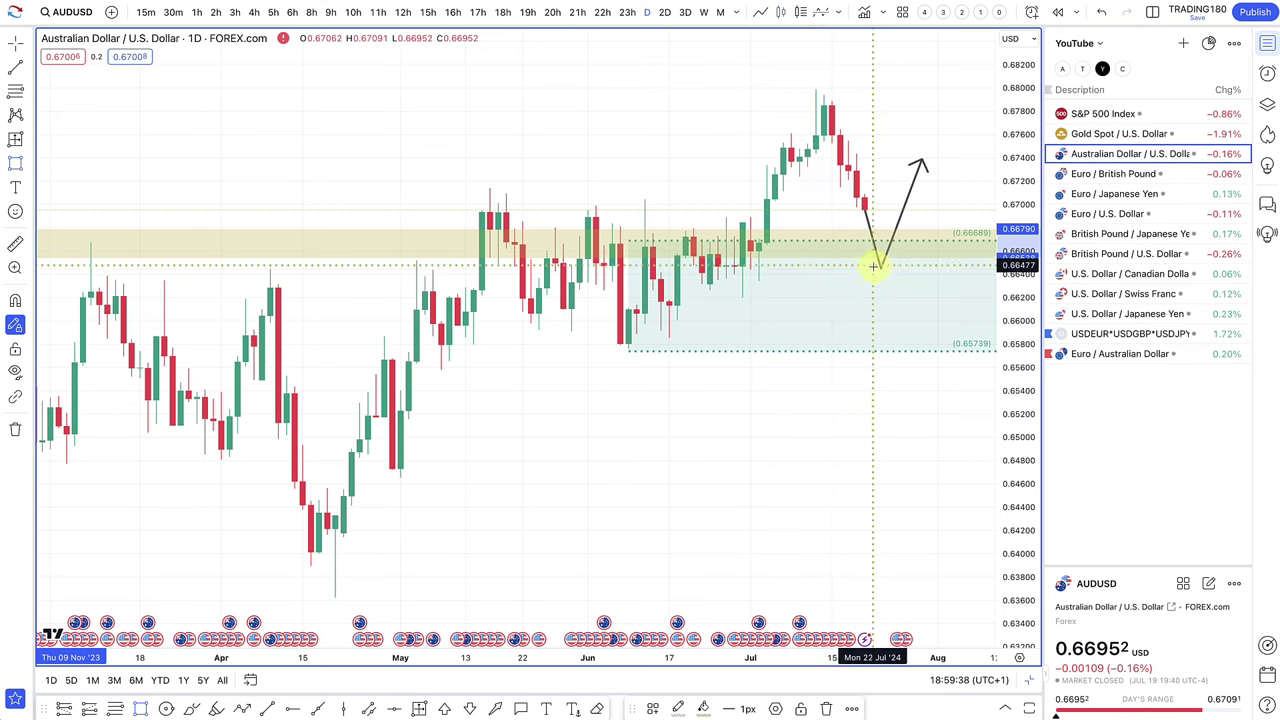
drag(881, 268, 881, 256)
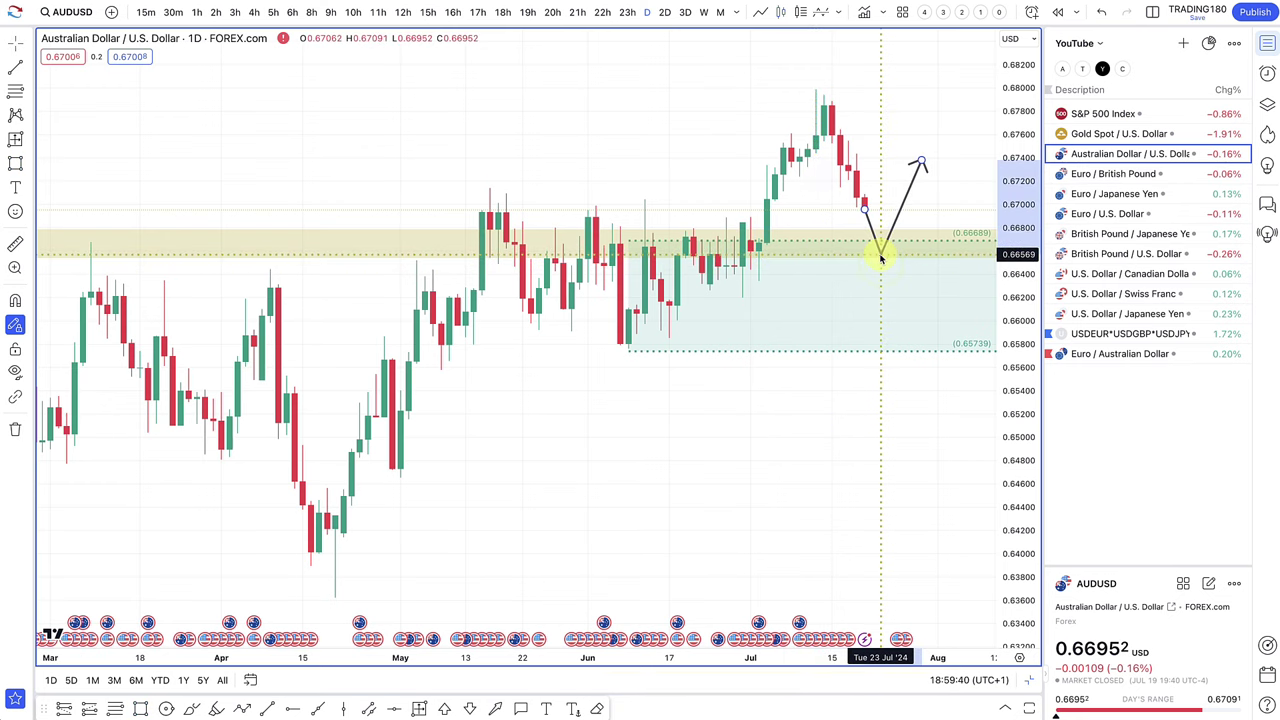
scroll(891, 265, up, 2)
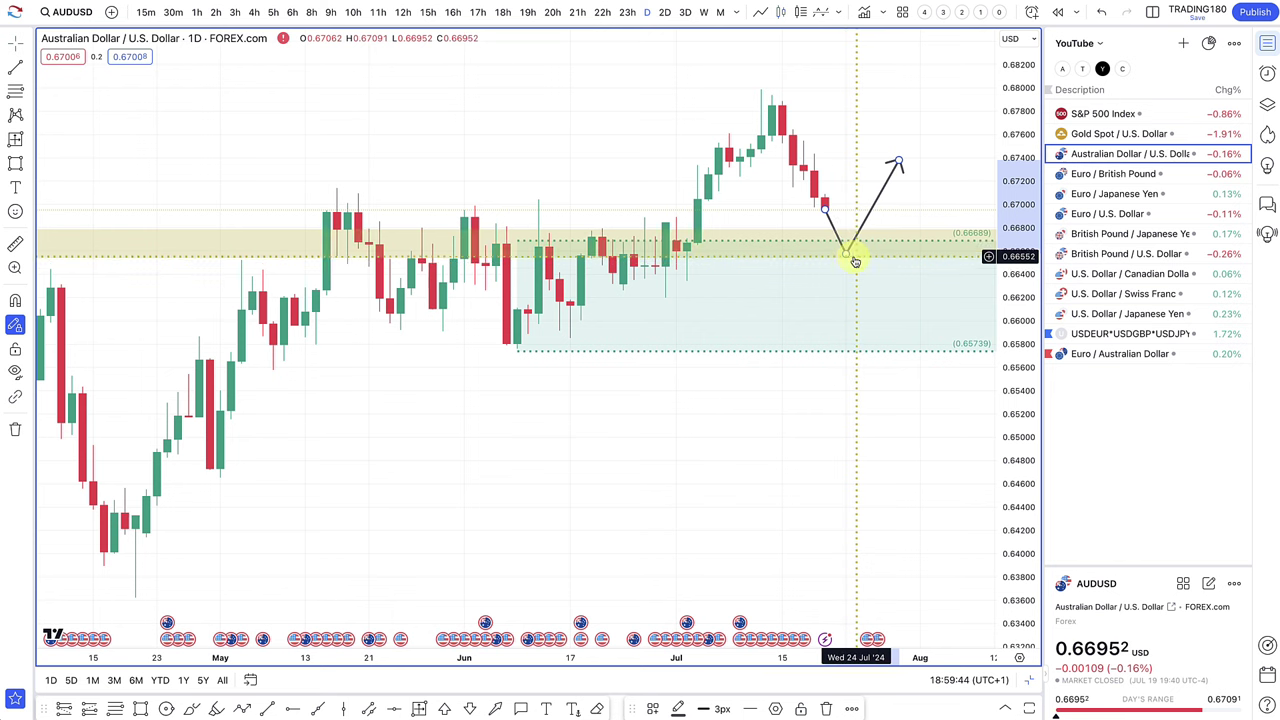
drag(846, 258, 846, 253)
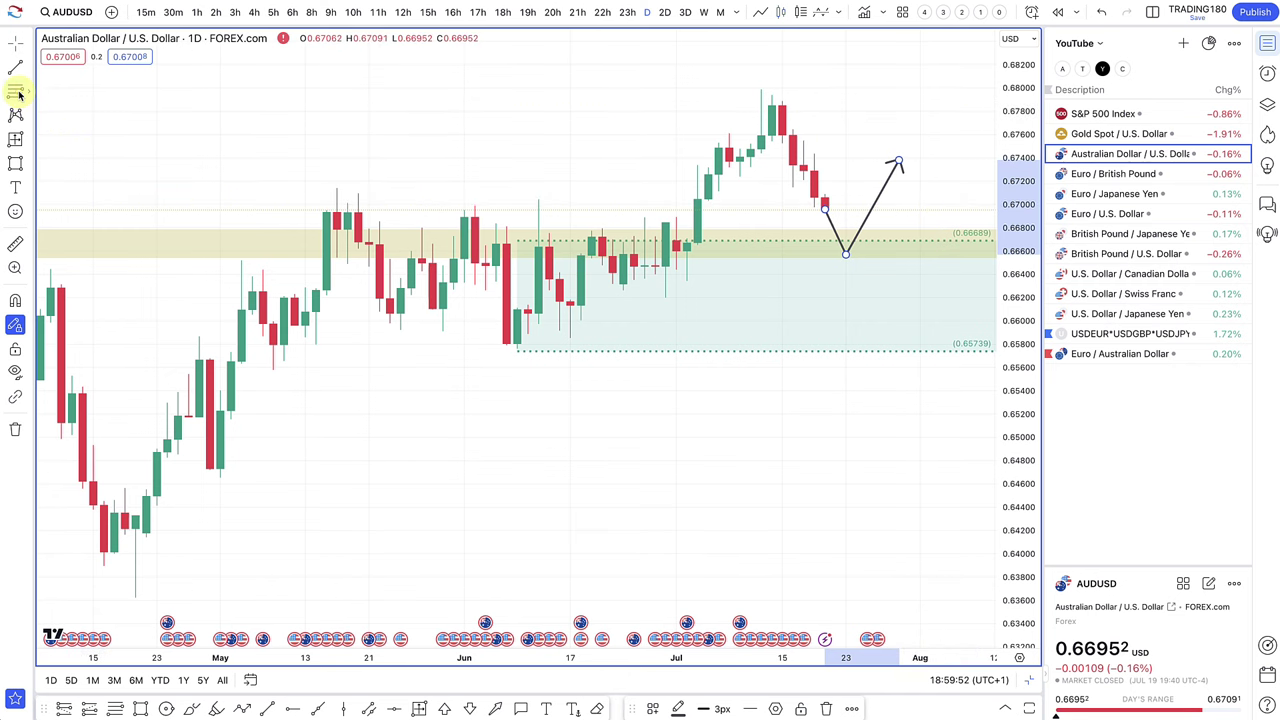
Step: On the XAUUSD chart, mark a green Demand zone with its base at 2,349.26 on 9 July and its upper edge at 2,415.12
click(18, 93)
click(772, 135)
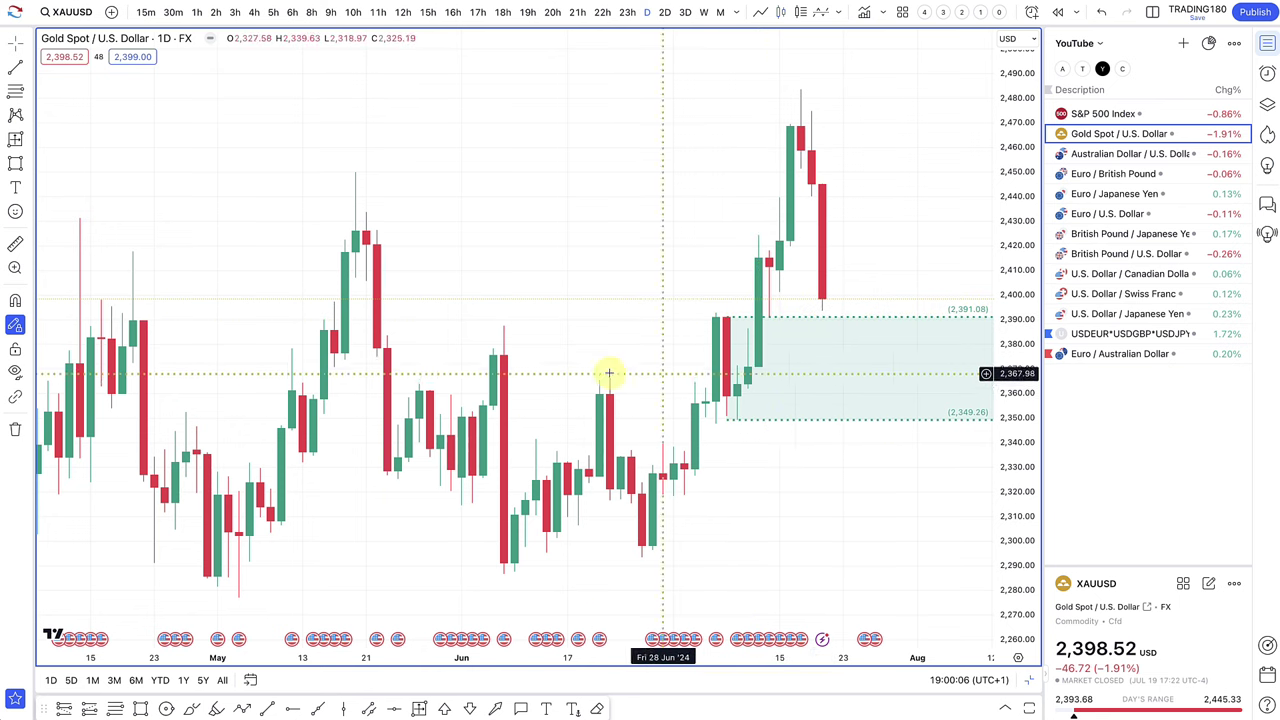
click(241, 709)
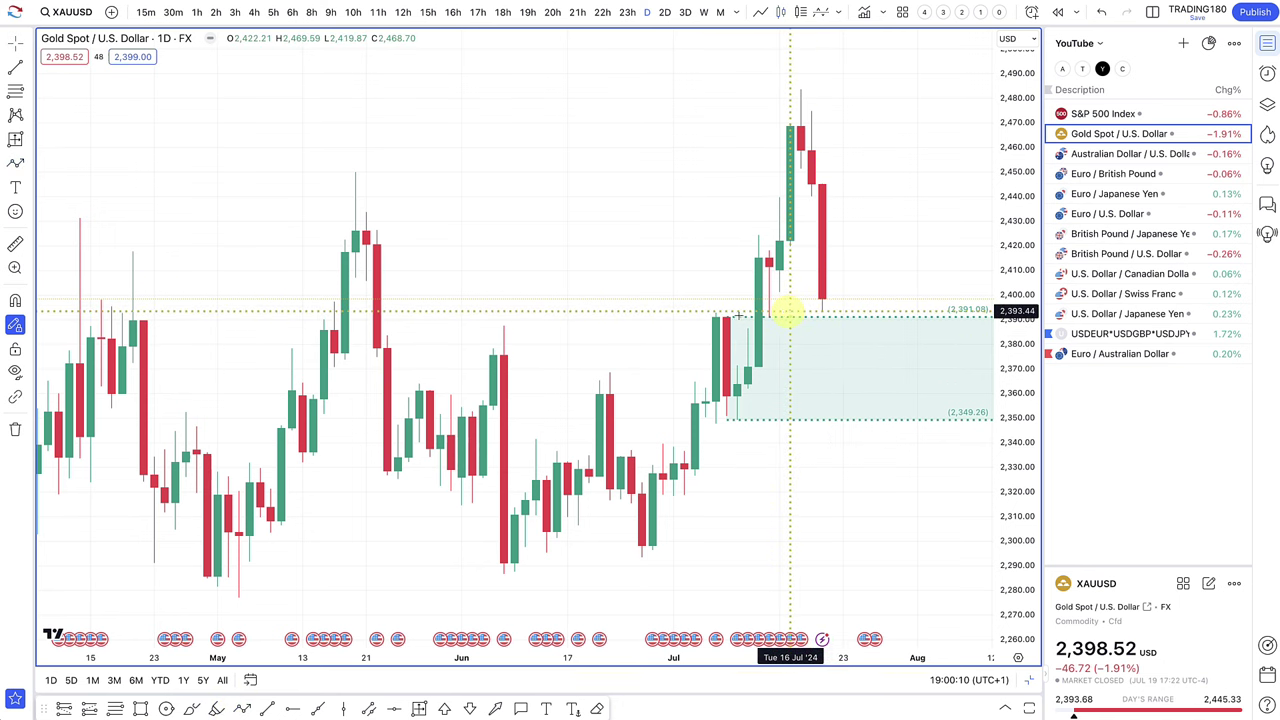
drag(728, 317, 769, 261)
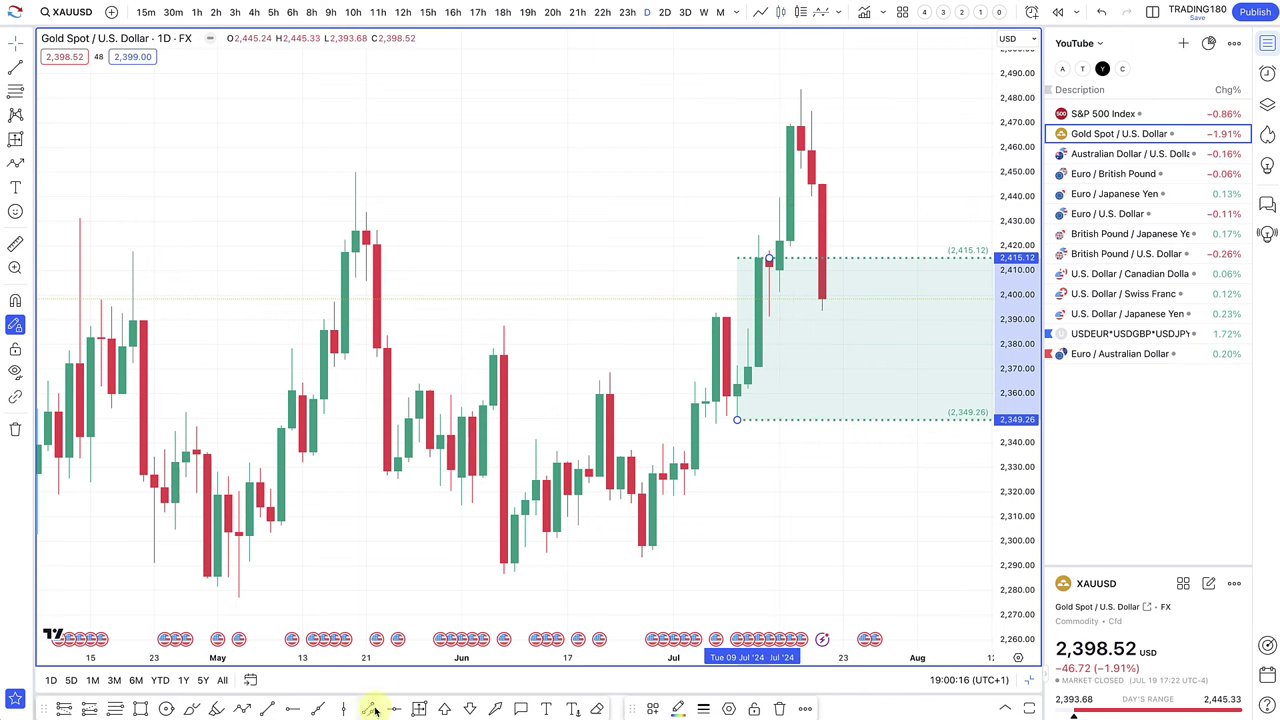
Step: Trace the gold swings with an arrow path from about 2,349 on 9 July through 2,423, 2,390 and 2,482 to about 2,392 on 19 July
click(243, 709)
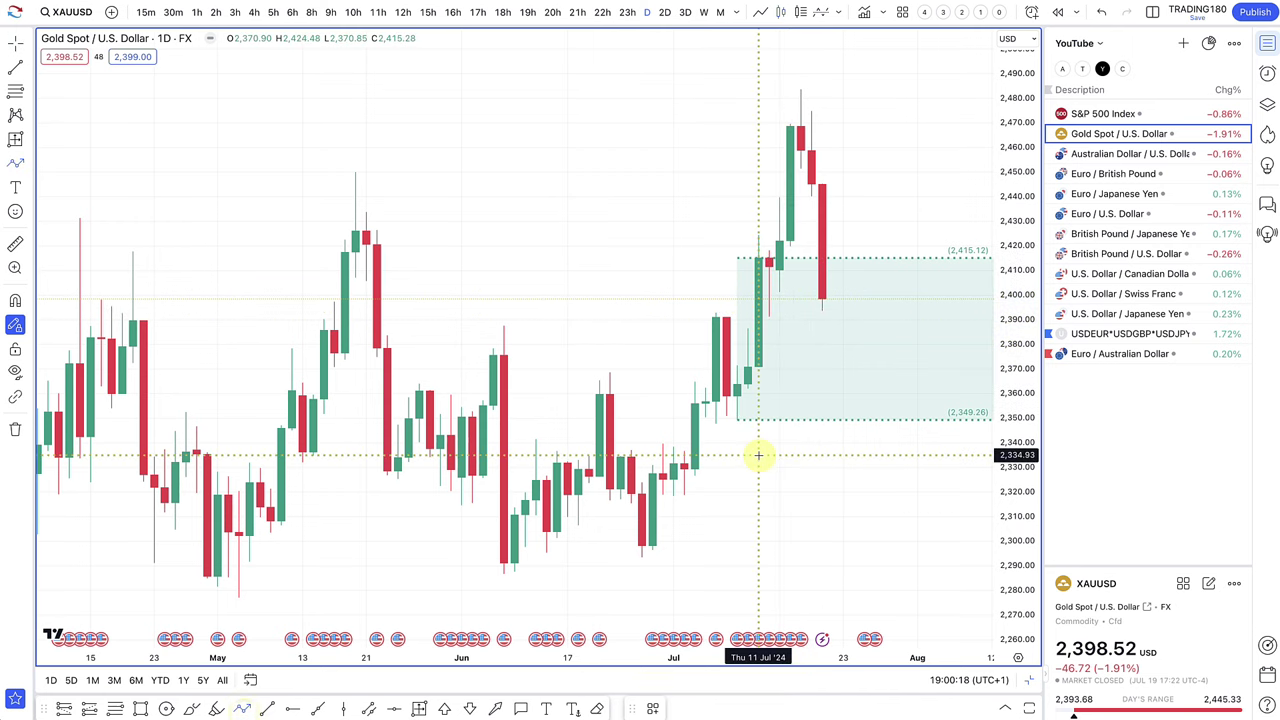
click(737, 419)
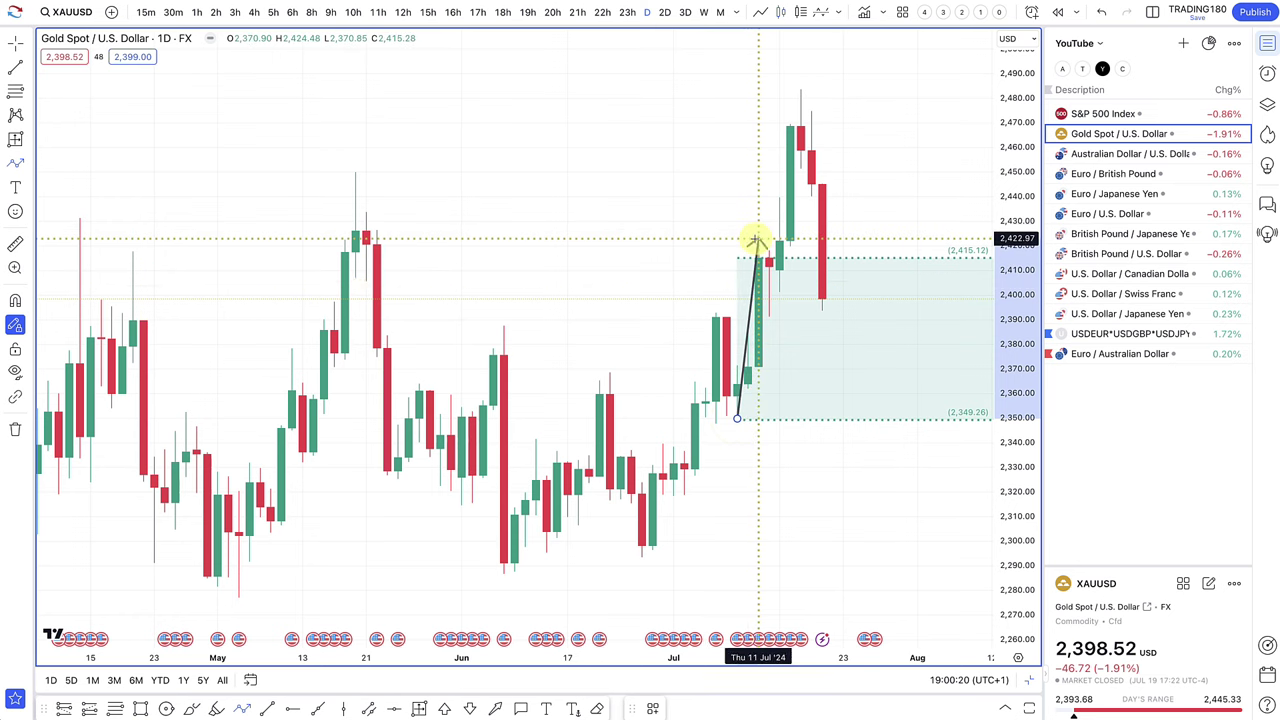
click(758, 240)
click(767, 319)
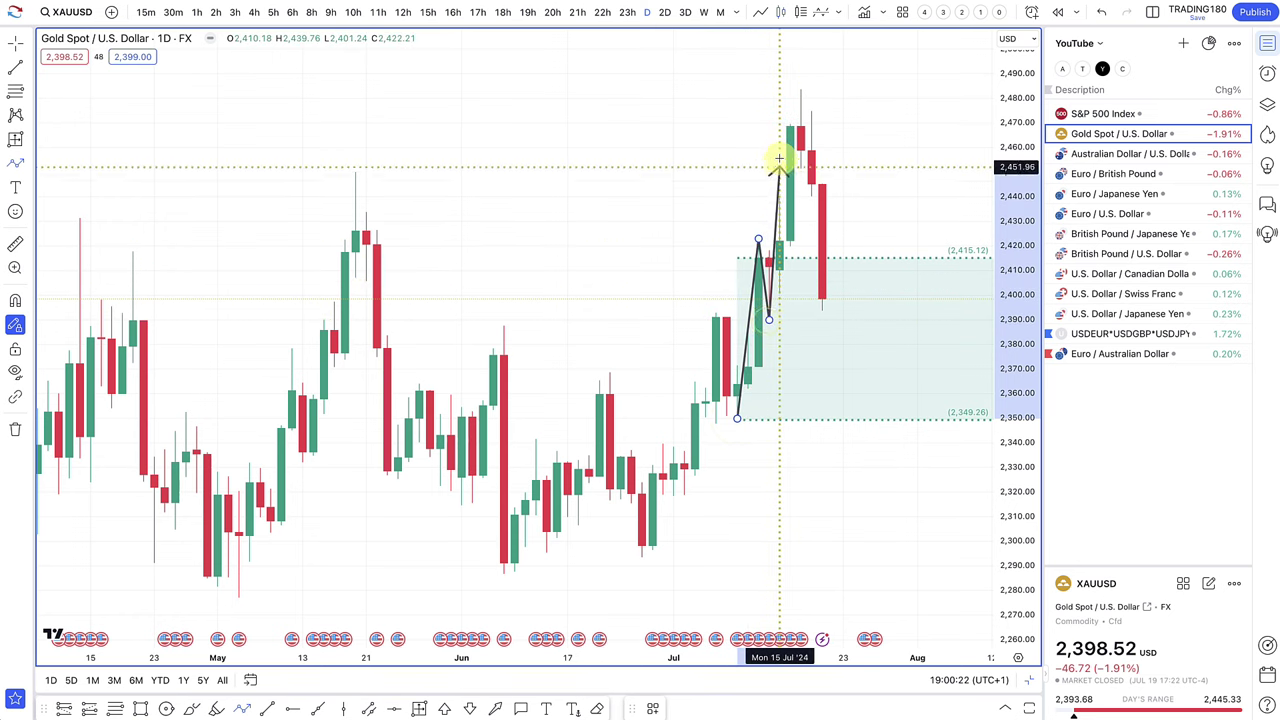
click(800, 94)
scroll(798, 92, up, 4)
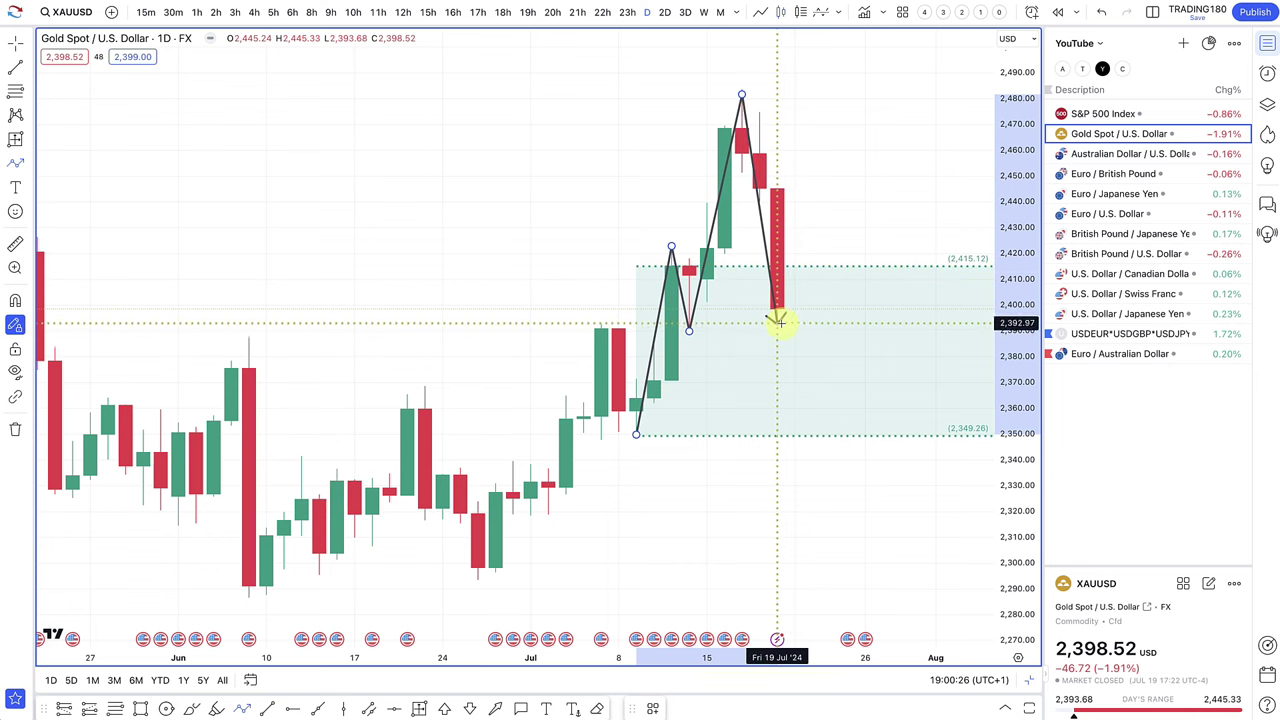
double_click(779, 324)
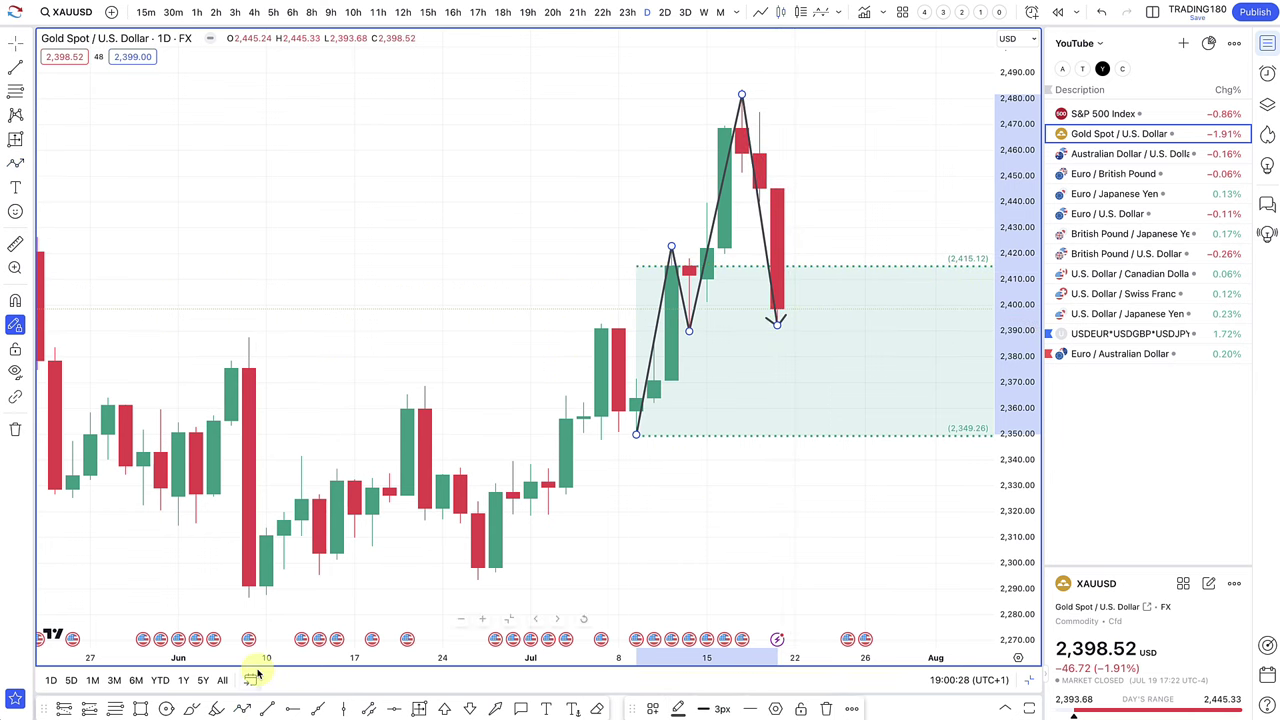
Step: Draw two yellow horizontal bands on the gold chart, at 2,390.64–2,398.91 and about 2,354.73–2,362.48
click(140, 708)
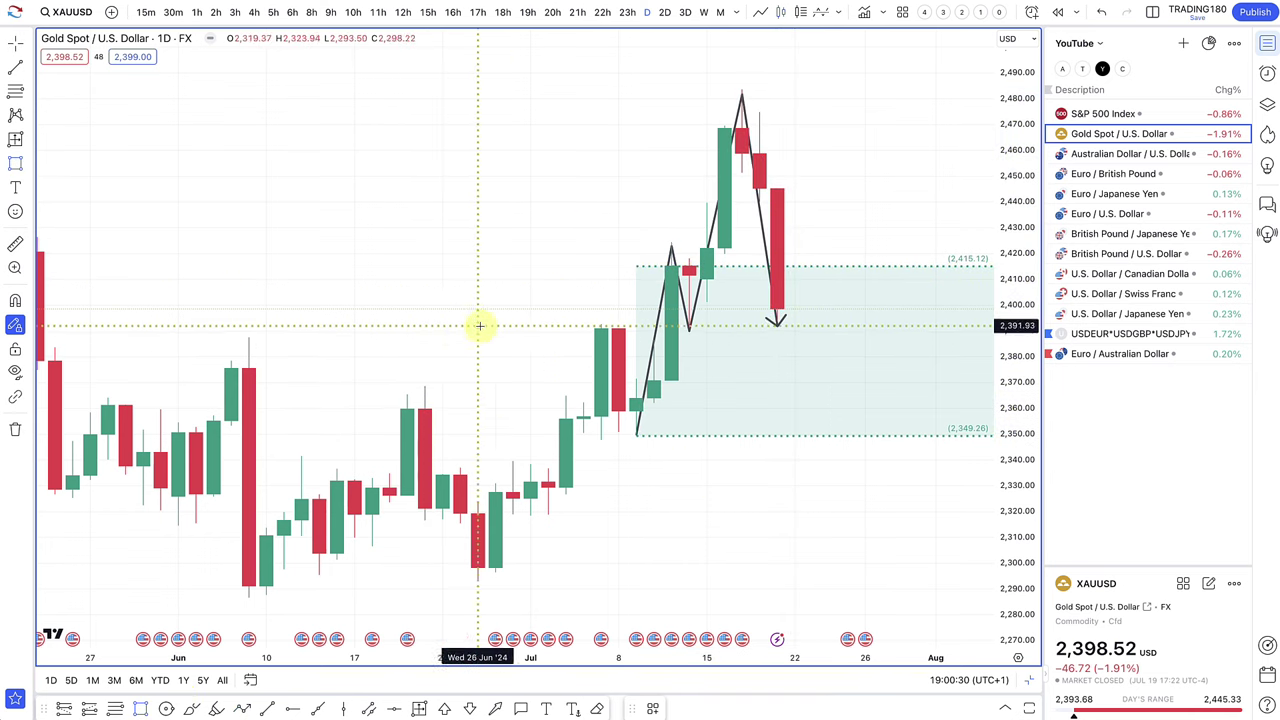
mouse_move(567, 310)
mouse_down()
mouse_move(568, 326)
mouse_move(601, 333)
mouse_up()
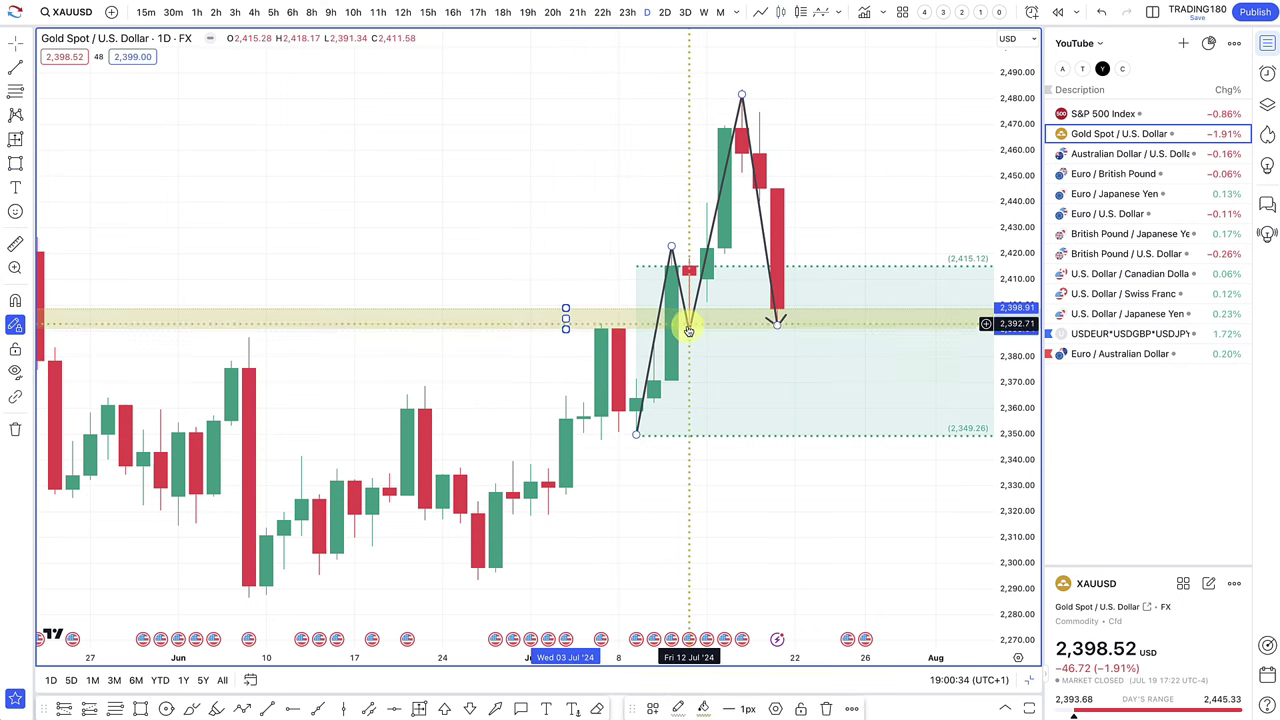
scroll(692, 336, up, 5)
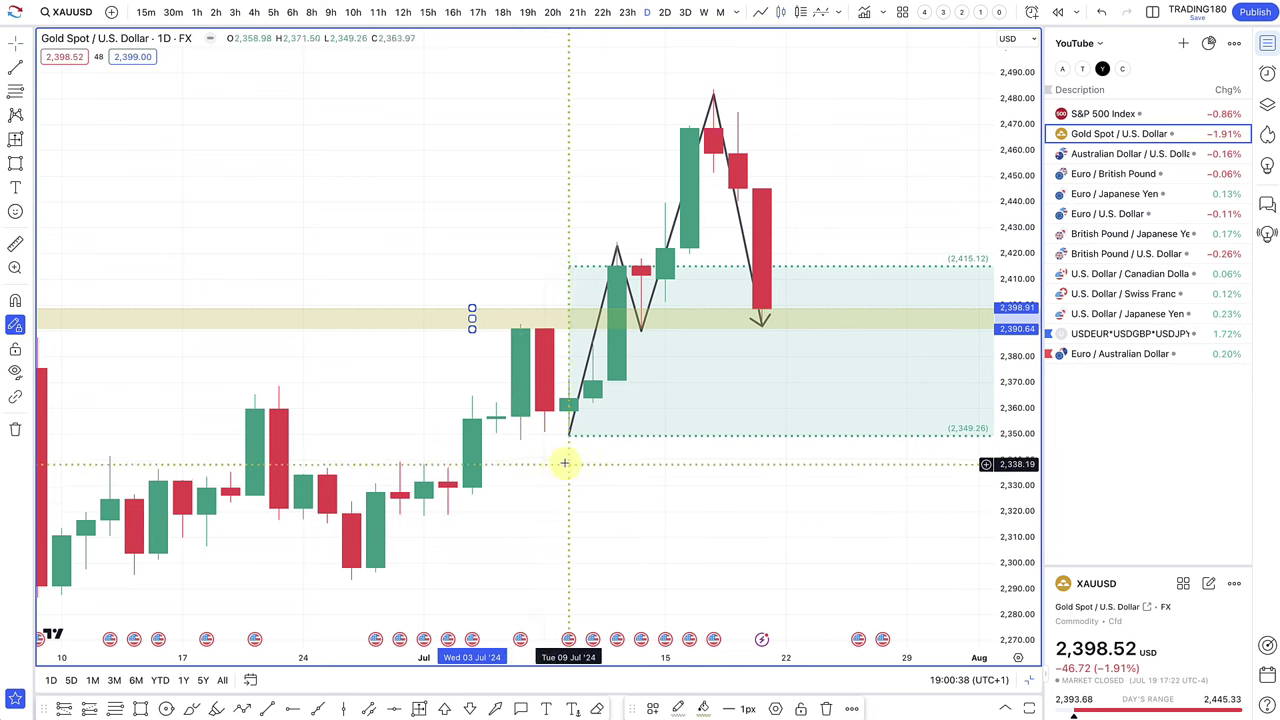
click(140, 708)
drag(229, 402, 207, 422)
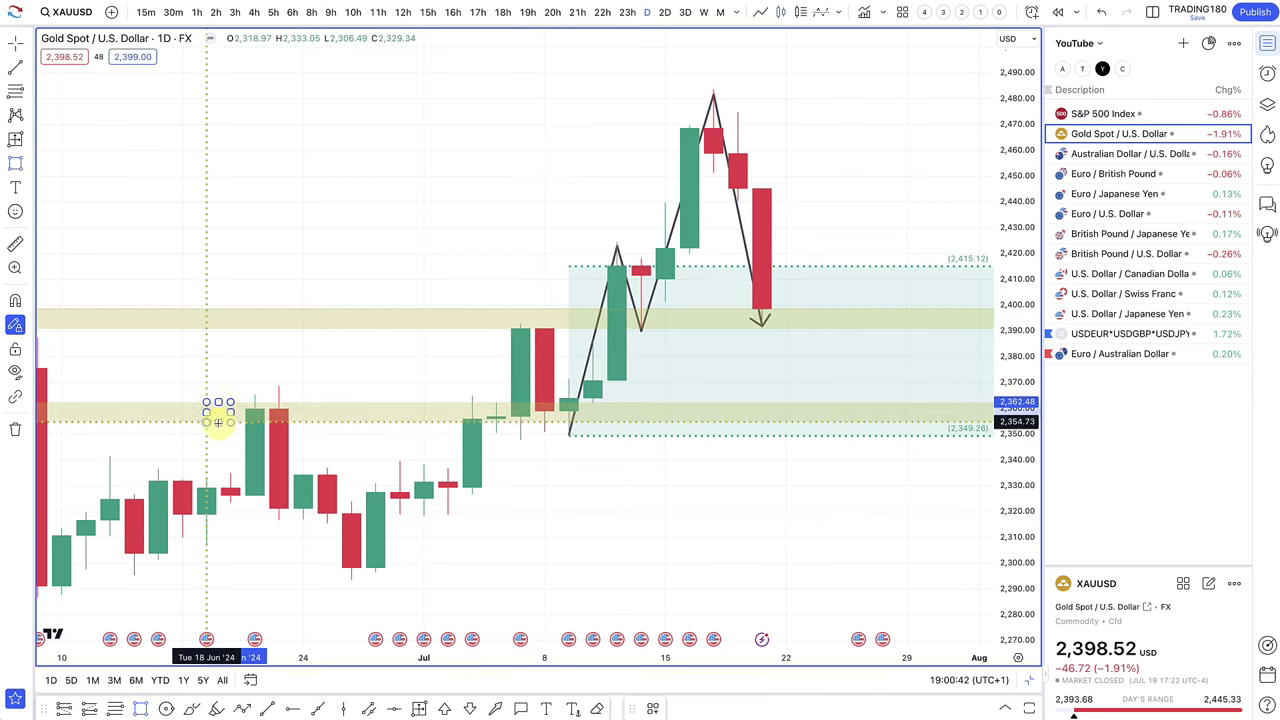
Step: Draw a gold arrow path from about 2,395 on 19 July down to about 2,359 on 22 July and up to about 2,426 on 26 July
click(243, 710)
click(775, 344)
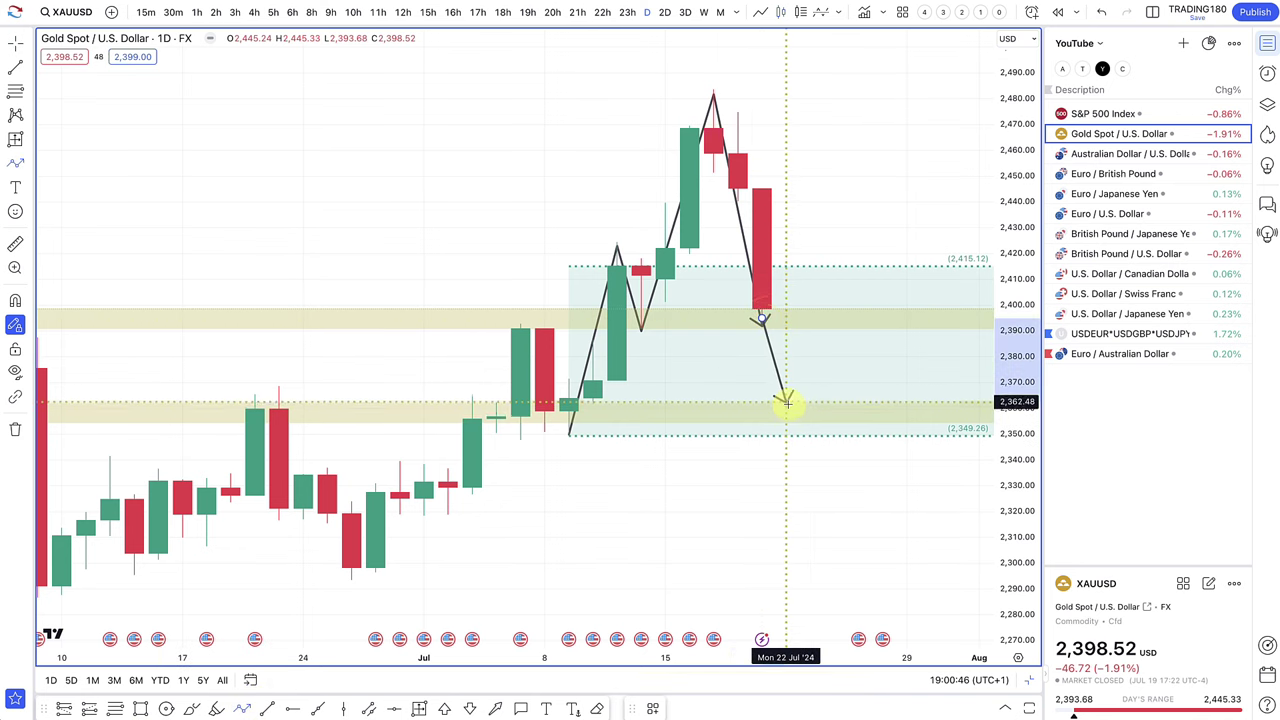
click(787, 409)
double_click(883, 240)
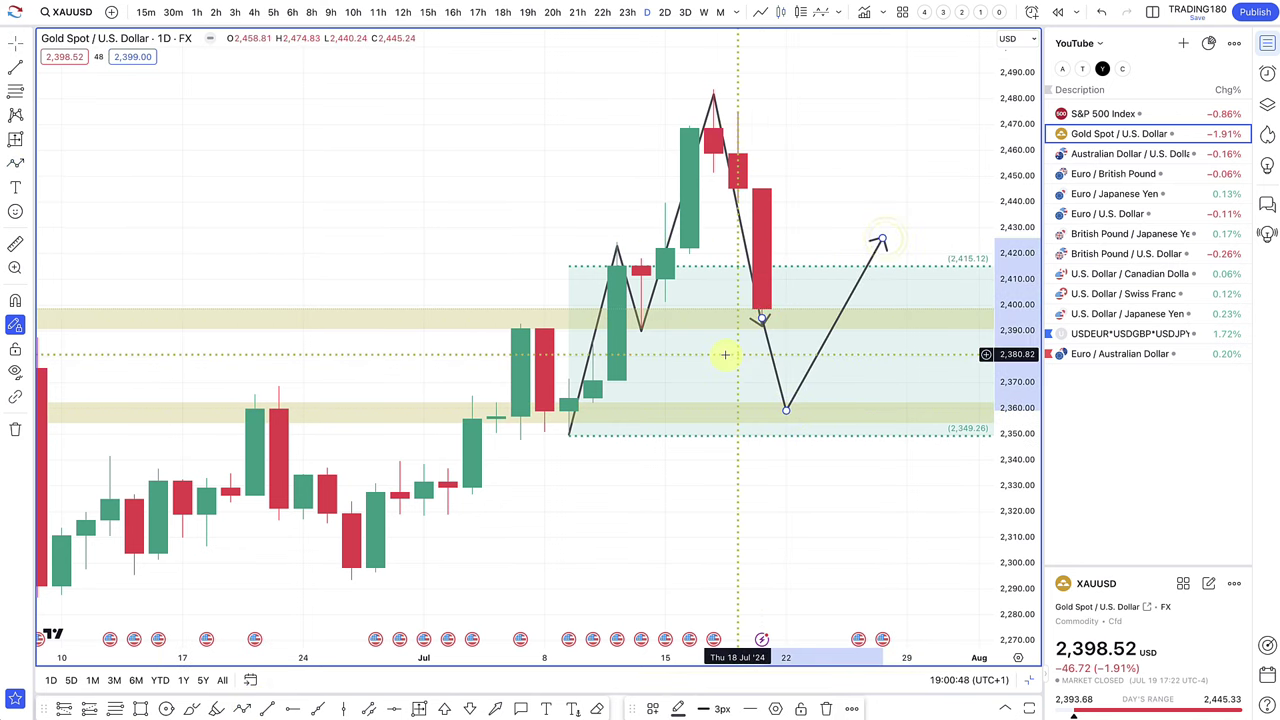
scroll(715, 340, down, 5)
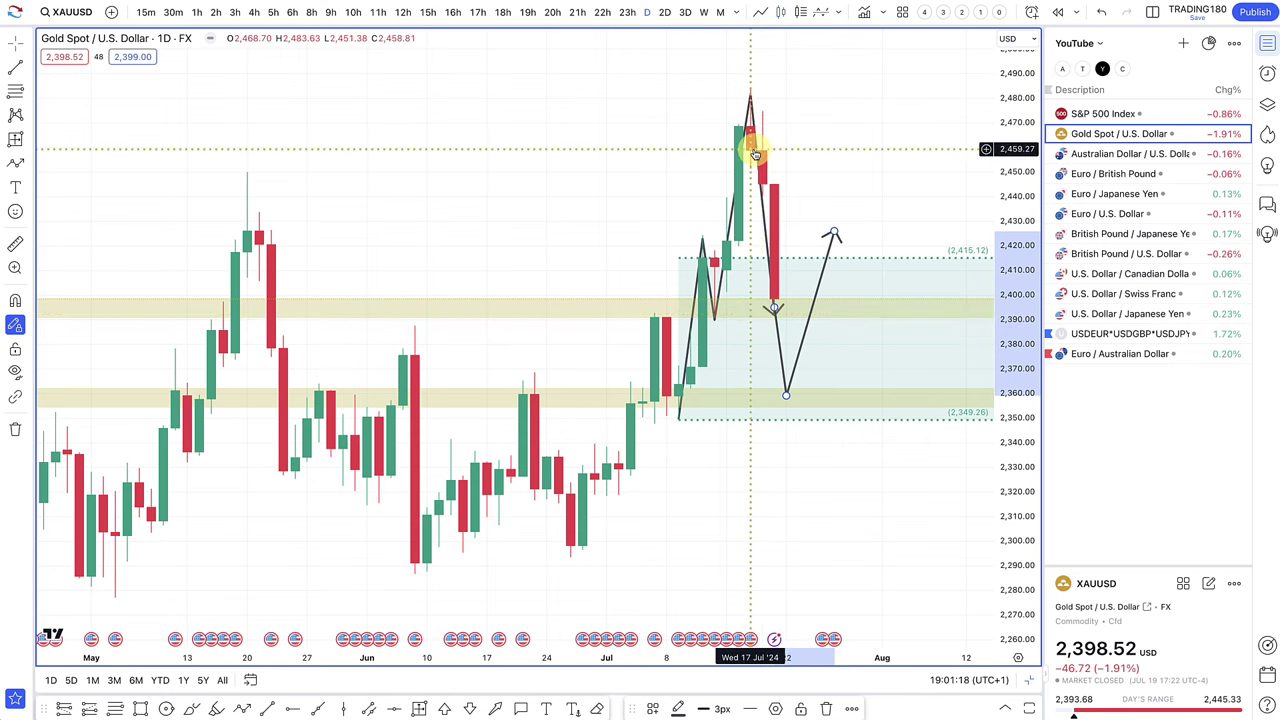
click(752, 105)
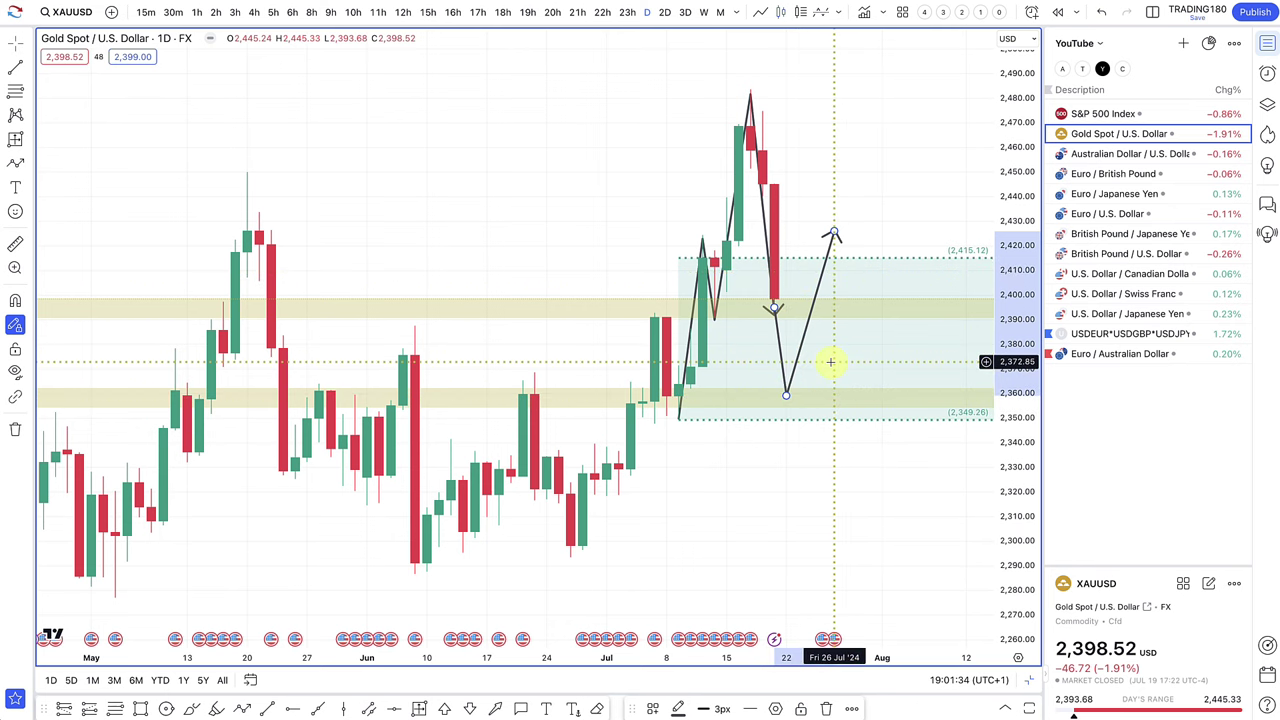
scroll(829, 363, up, 3)
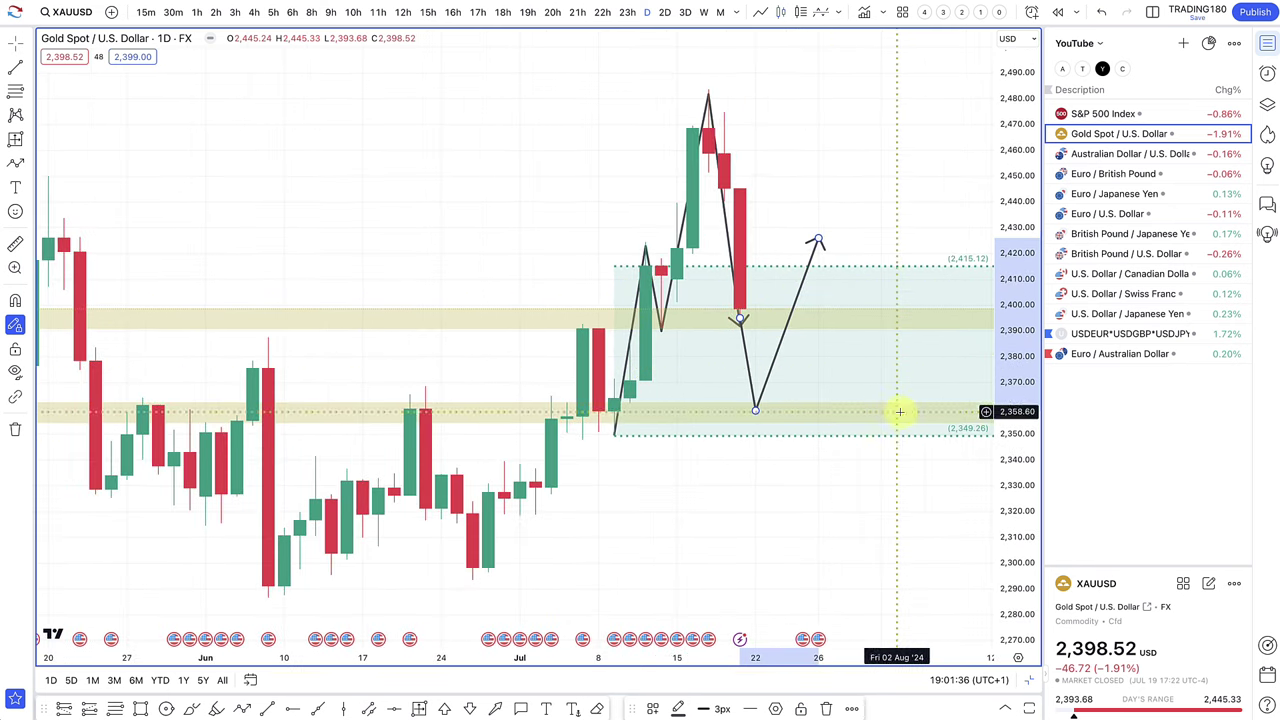
Step: On the composite dollar chart, move the start of the upper downward arrow to about 348.6 on 23 July
click(1122, 335)
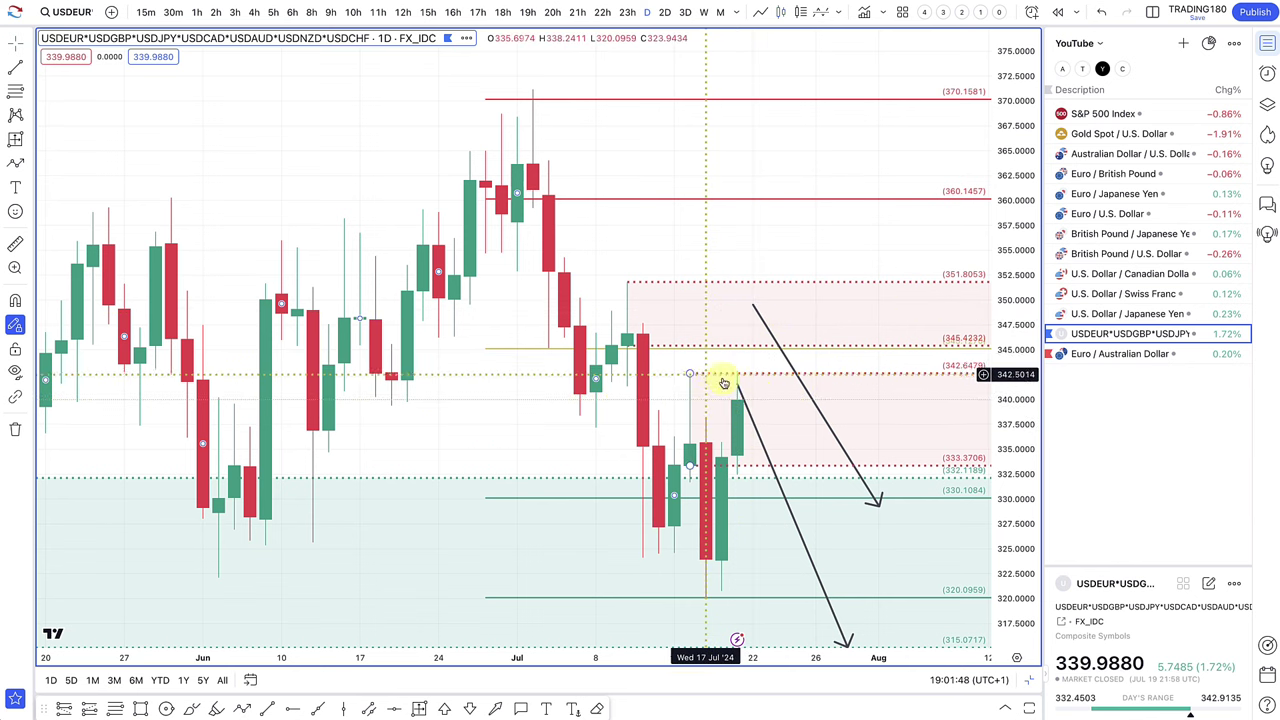
click(755, 308)
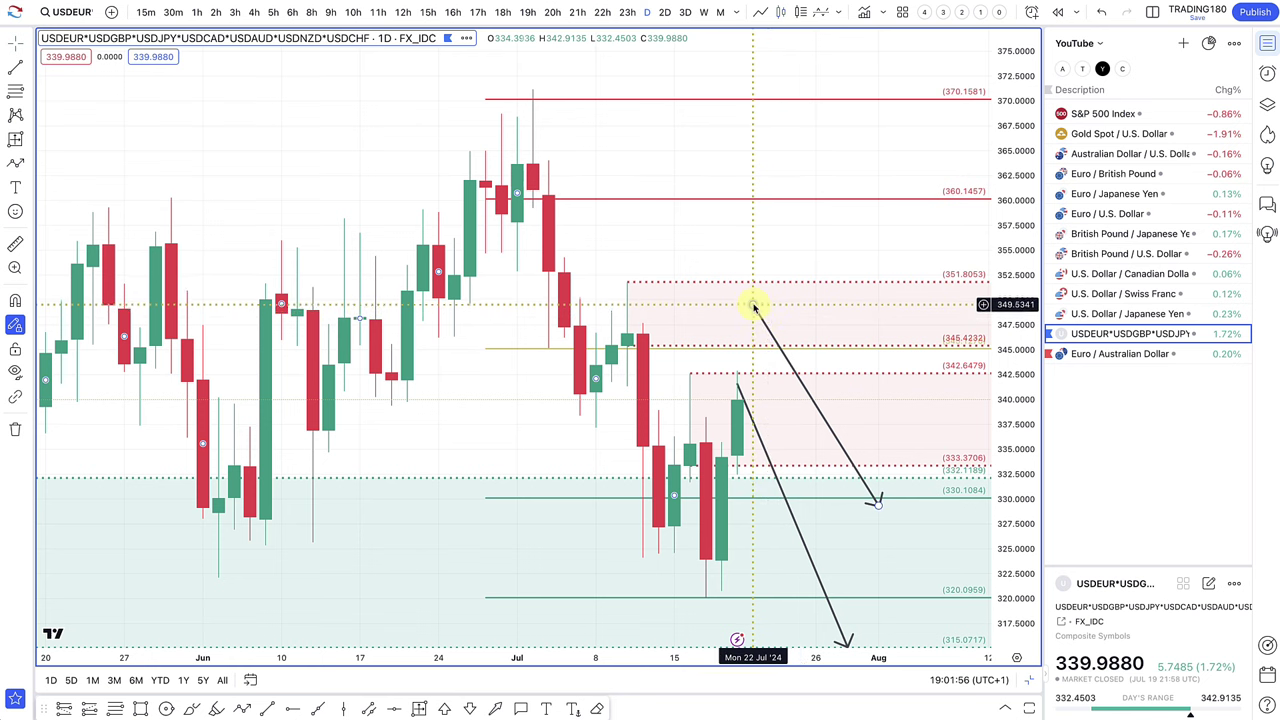
drag(753, 305, 773, 352)
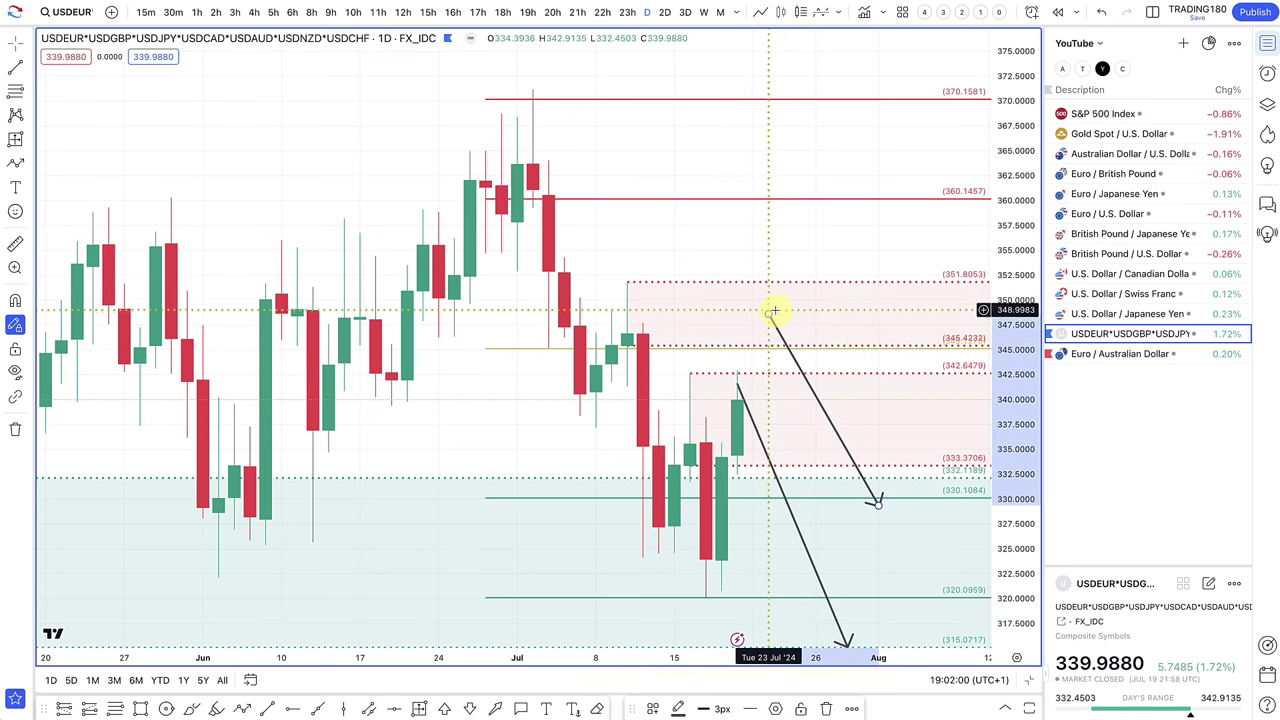
Step: On the S&P 500 chart, draw retracement levels from 4,929.25 on 18 April to 5,676.59 on 10 July and apply the AUCTION template
click(1114, 138)
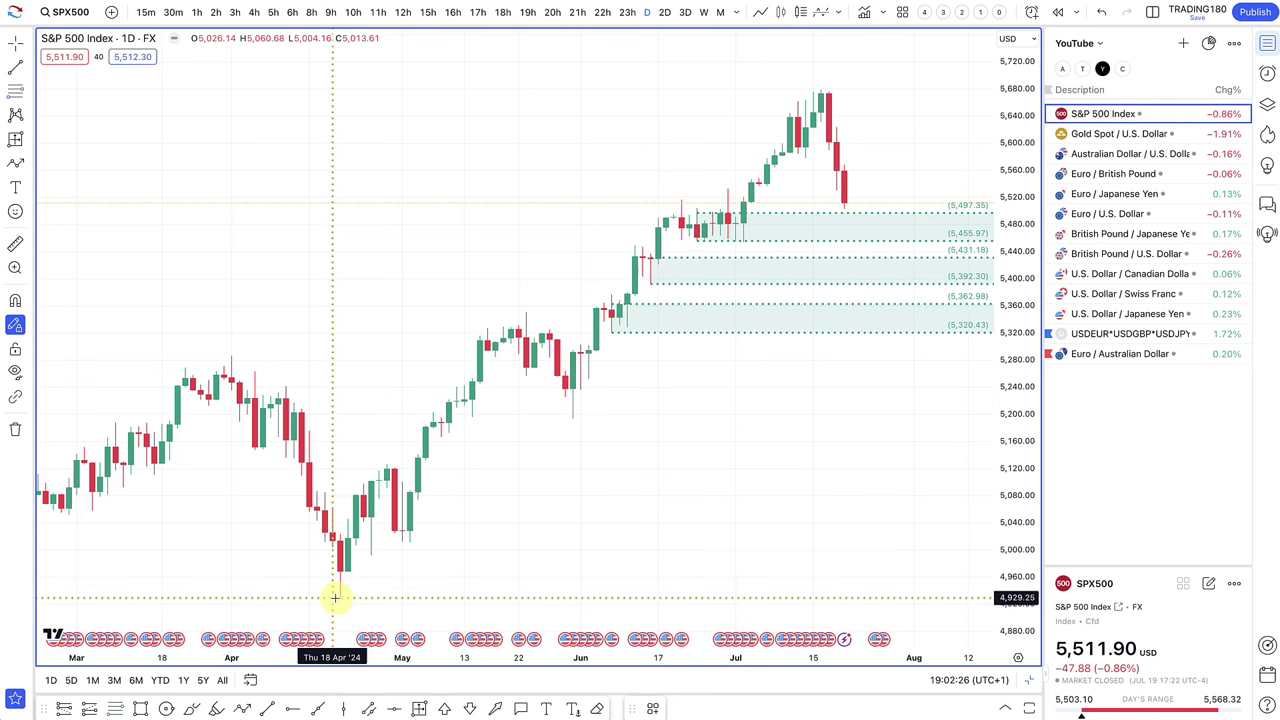
click(788, 91)
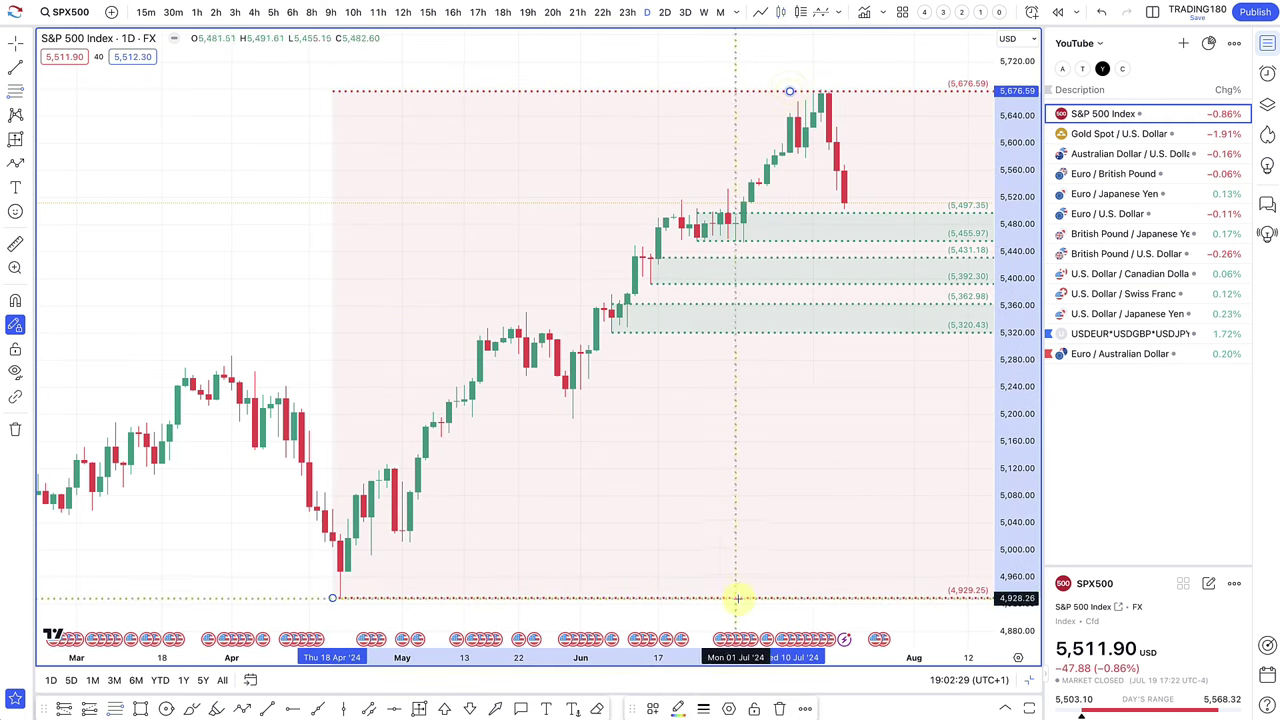
click(651, 709)
click(689, 662)
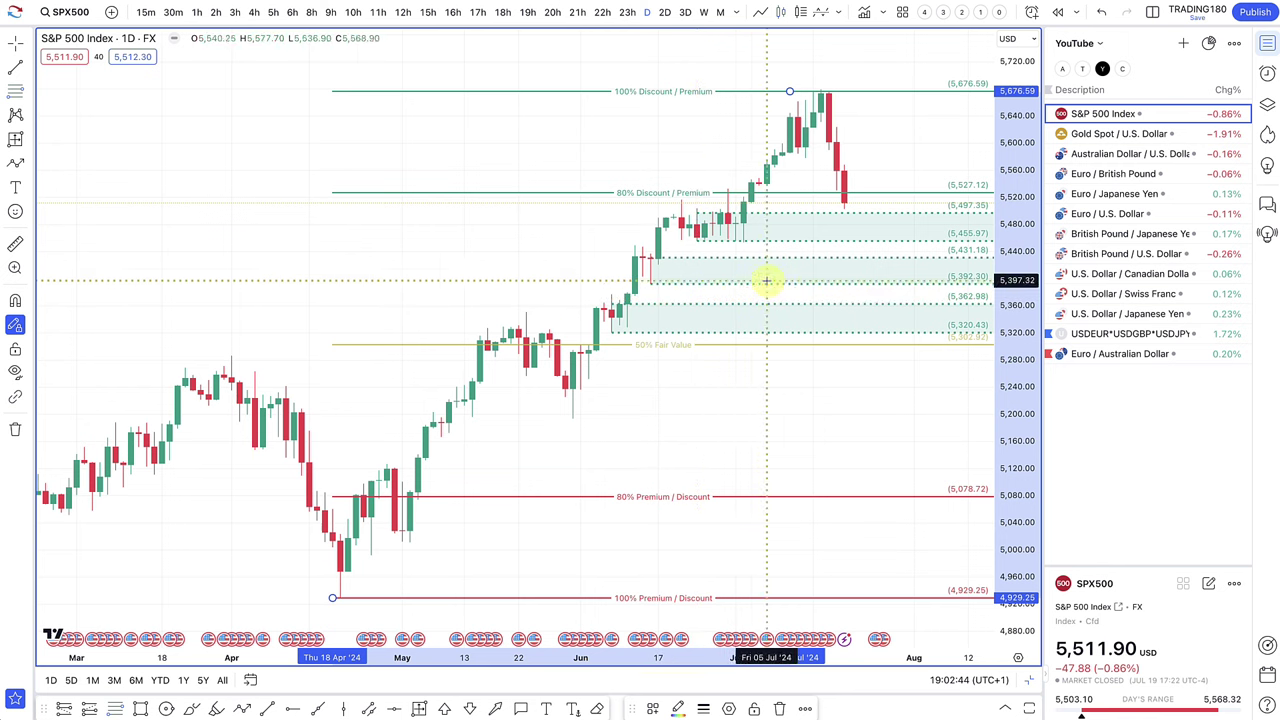
Step: Draw an S&P 500 arrow path from about 5,511 on 19 July down to about 5,468 on 22 July and up to about 5,537 on 30 July
click(14, 165)
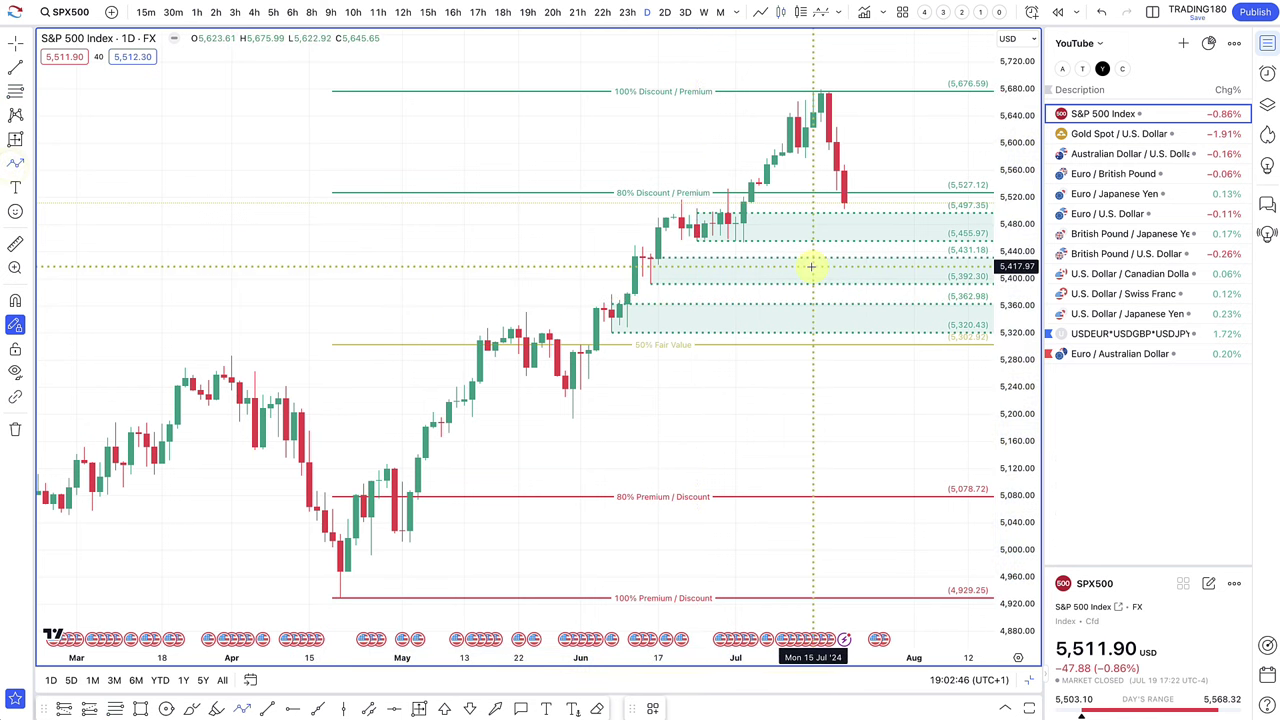
click(844, 203)
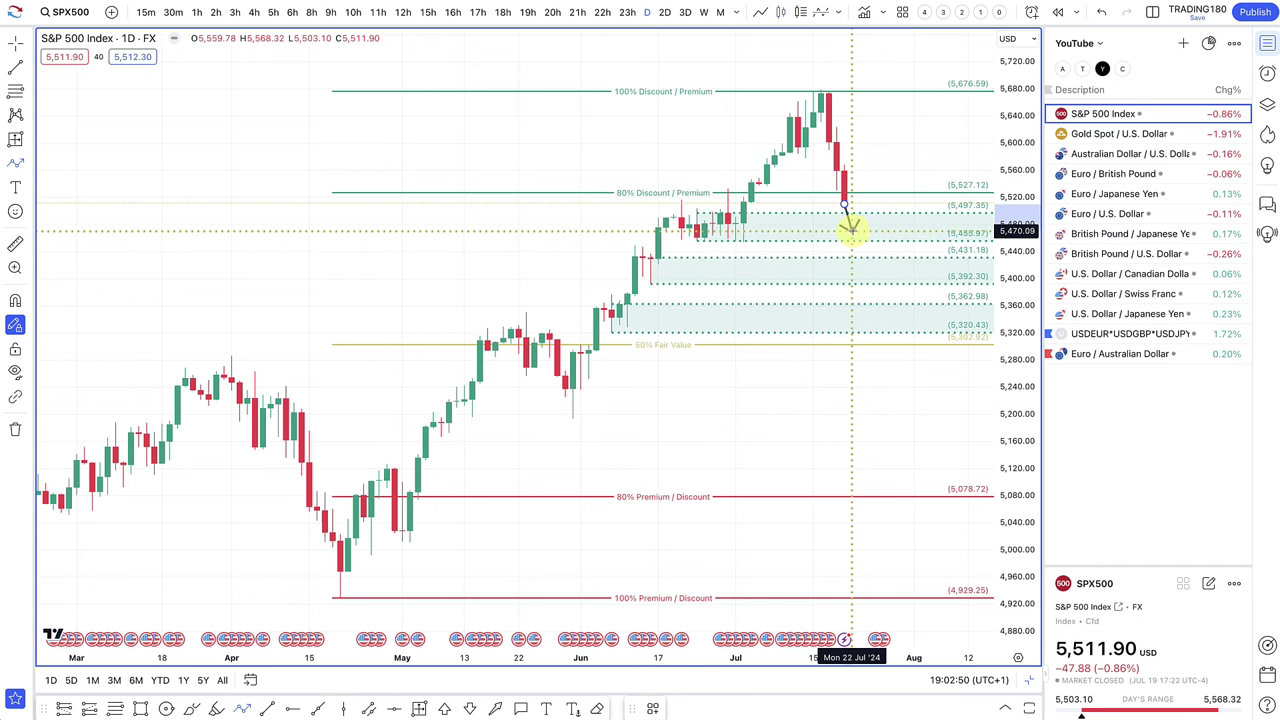
click(850, 233)
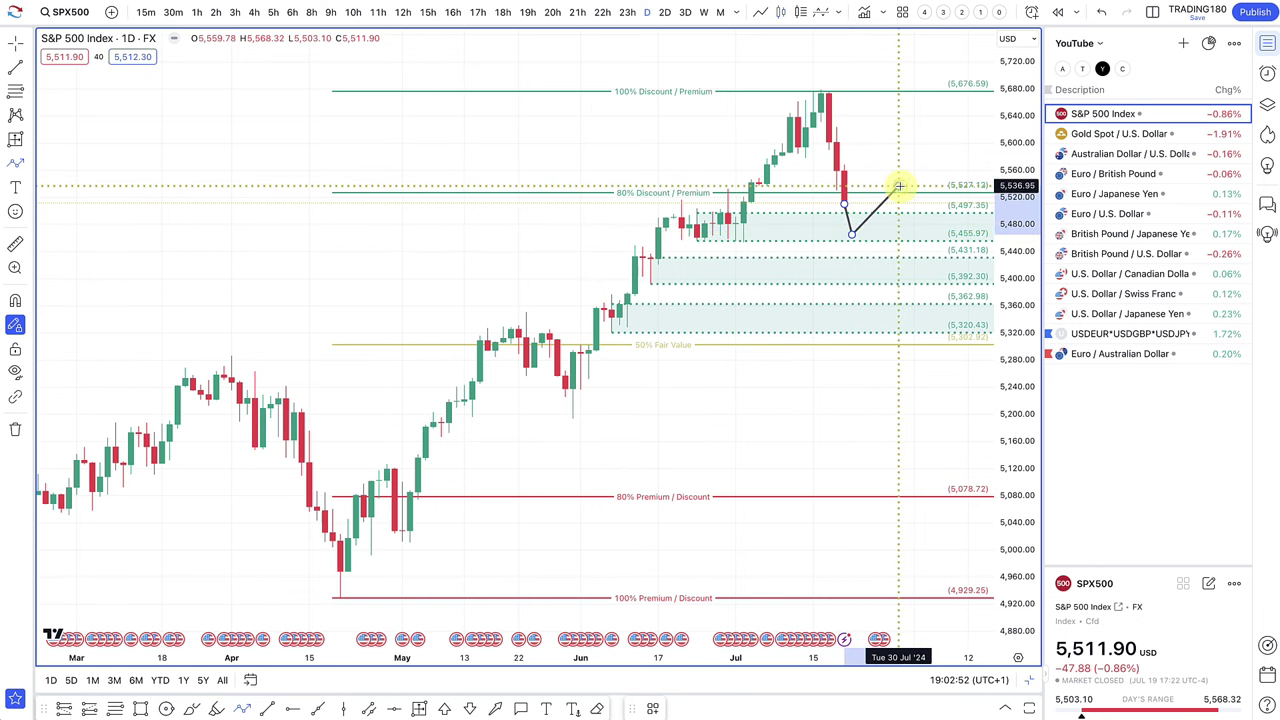
click(899, 187)
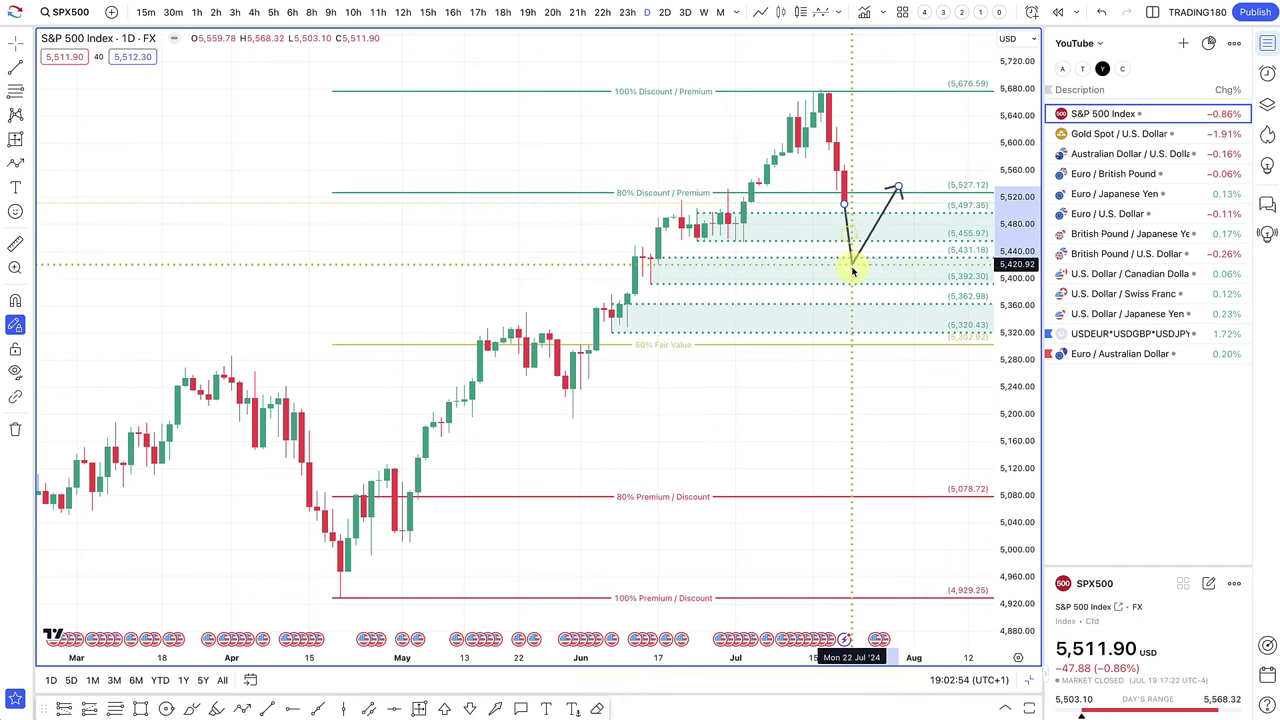
Step: Reshape the S&P 500 arrow path with its low at about 5,340 on 23 July and its end at about 5,622 on 2 August
mouse_move(850, 234)
mouse_down()
mouse_move(855, 333)
mouse_move(874, 275)
mouse_move(860, 251)
mouse_move(861, 266)
mouse_move(864, 231)
mouse_move(920, 128)
mouse_up()
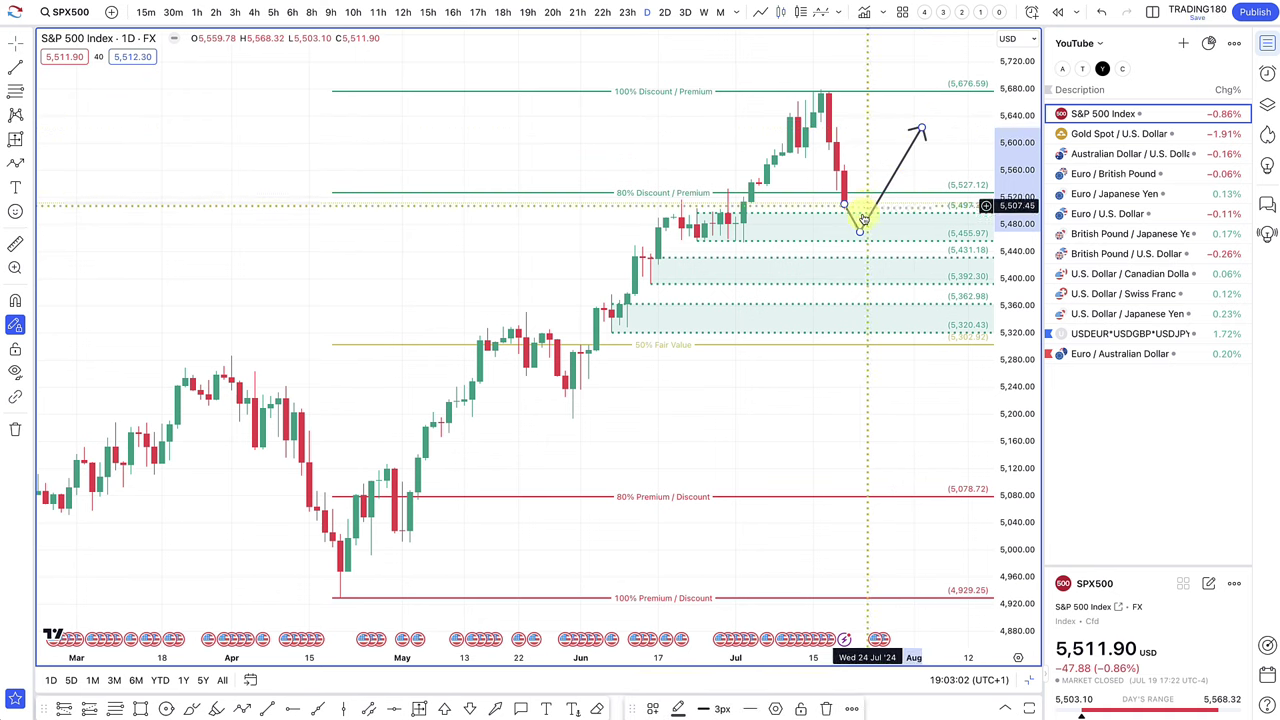
drag(860, 233, 857, 228)
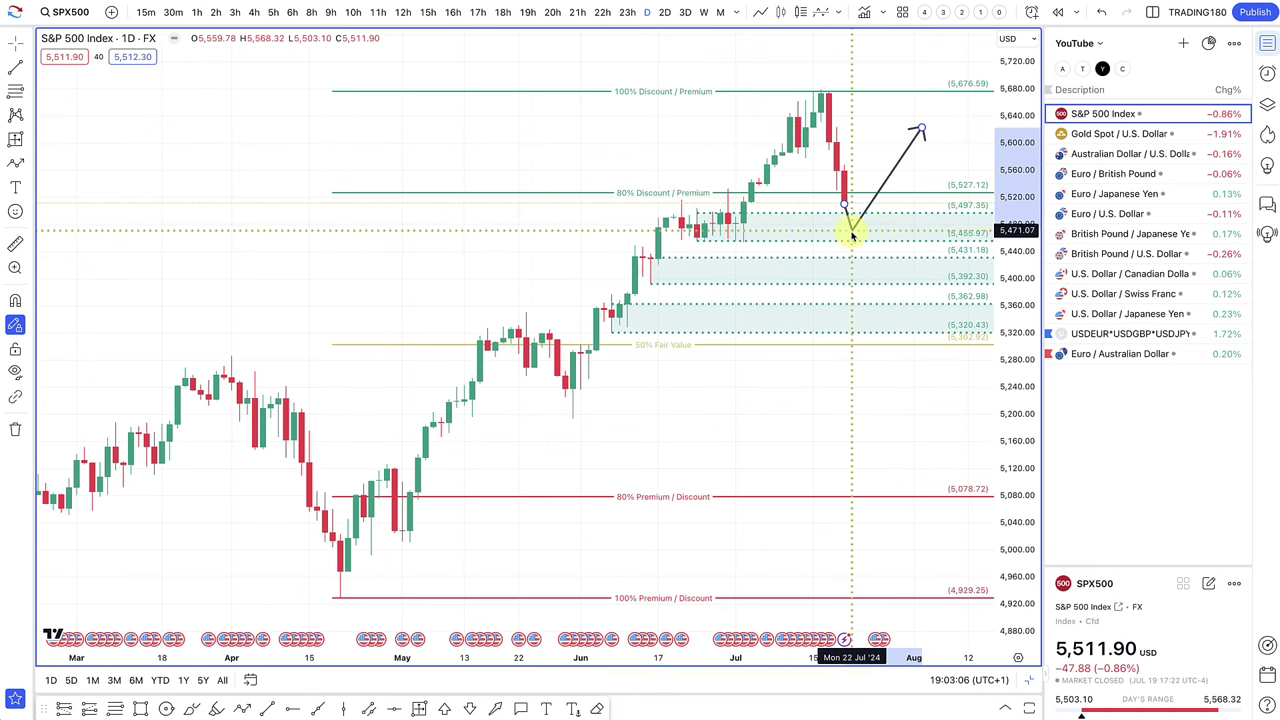
drag(852, 233, 859, 320)
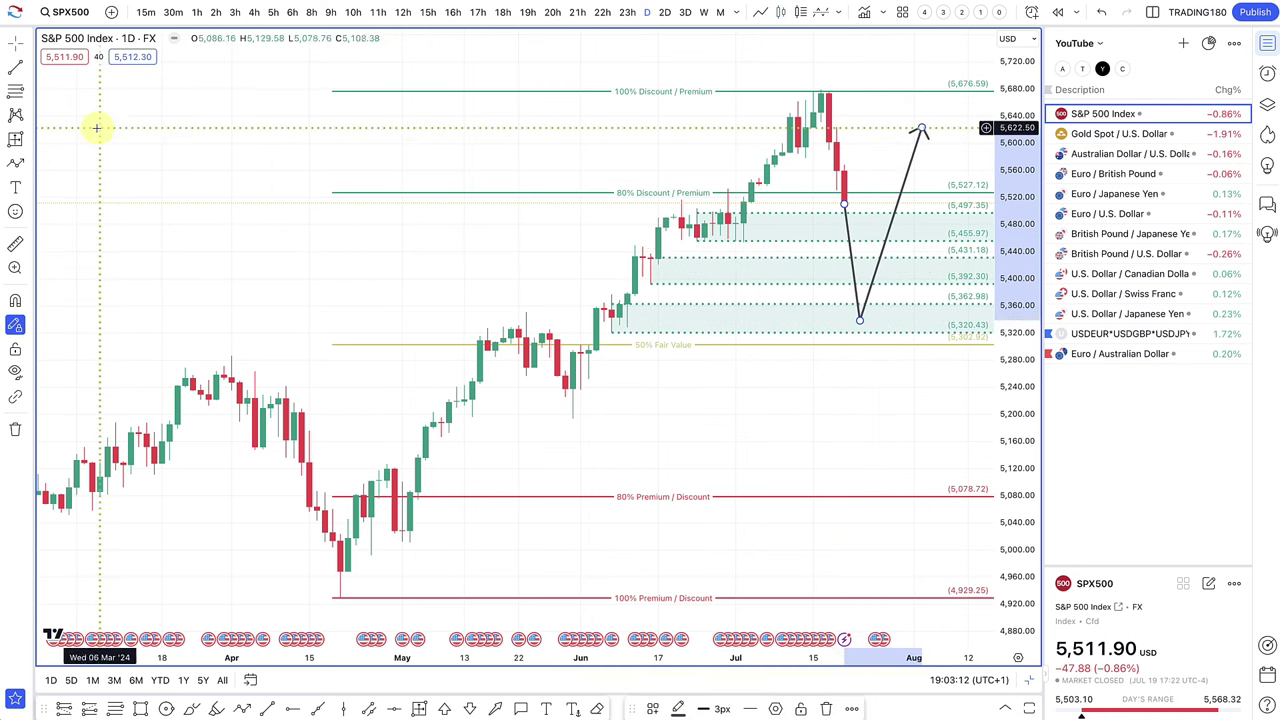
Step: Measure the S&P 500 percentage drop from the July high at 5,680.52 down to about 5,083, near the 80% Premium / Discount line
click(15, 138)
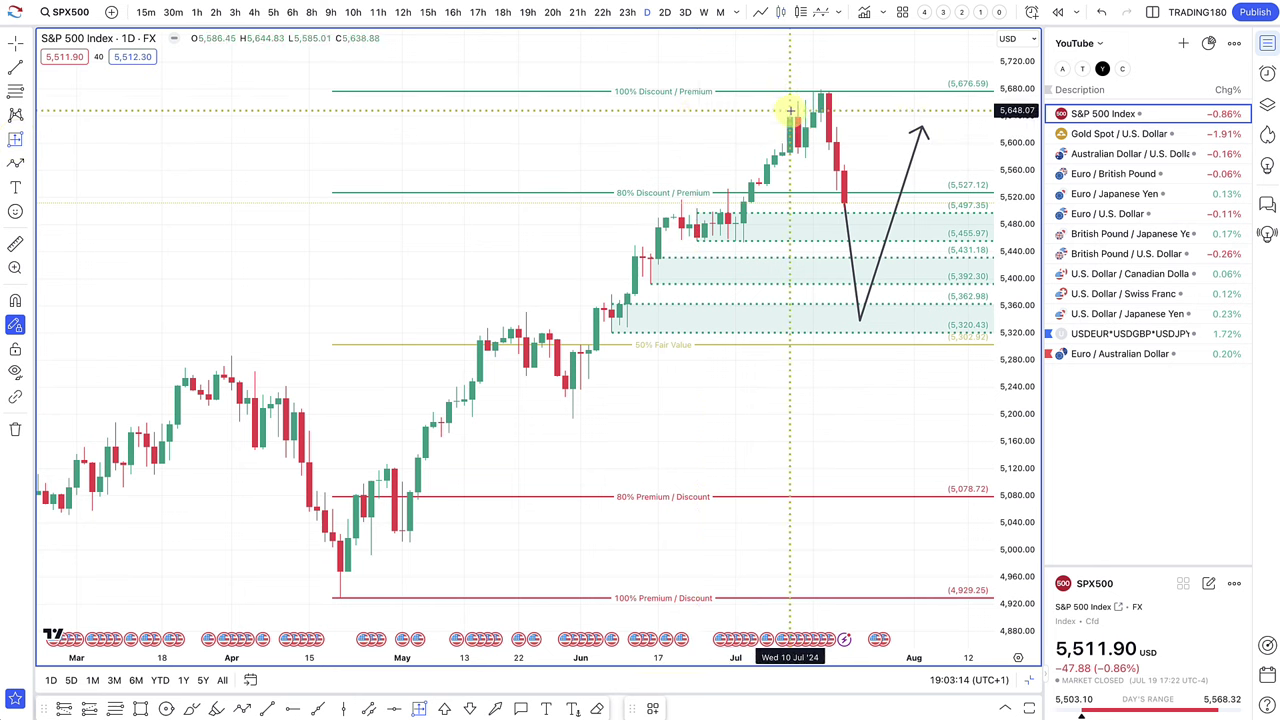
drag(819, 89, 832, 273)
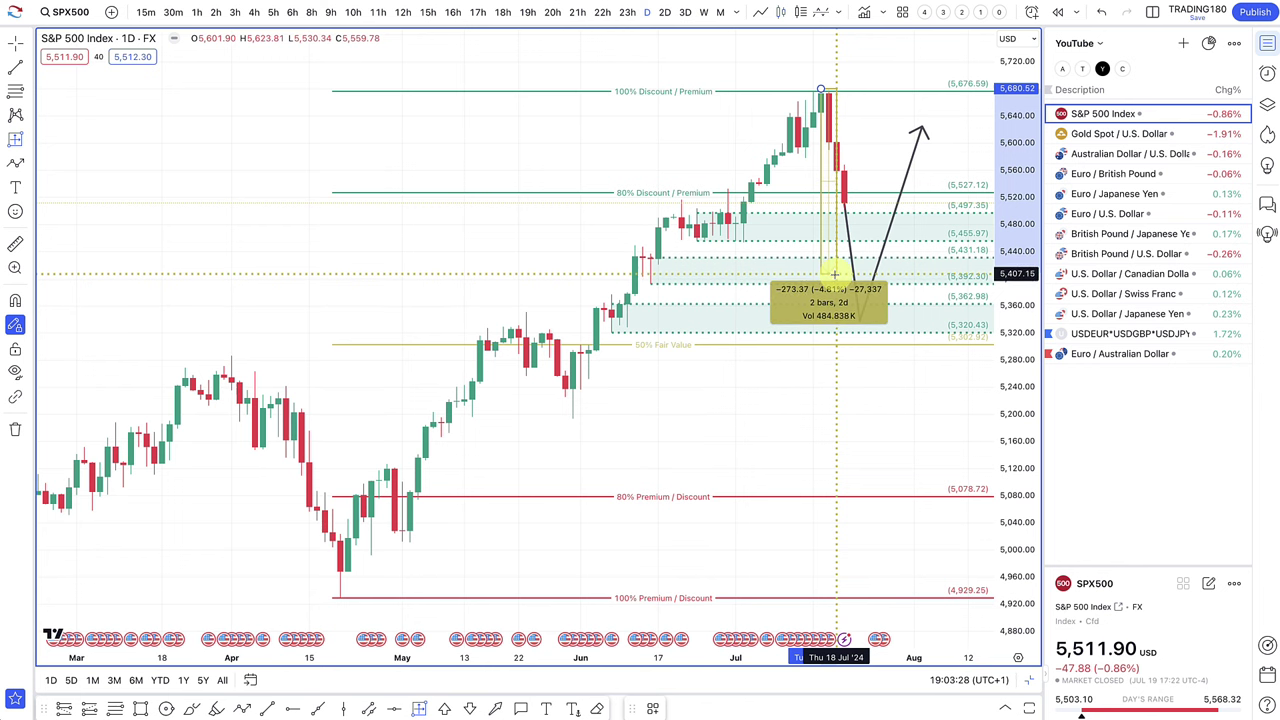
drag(834, 273, 830, 494)
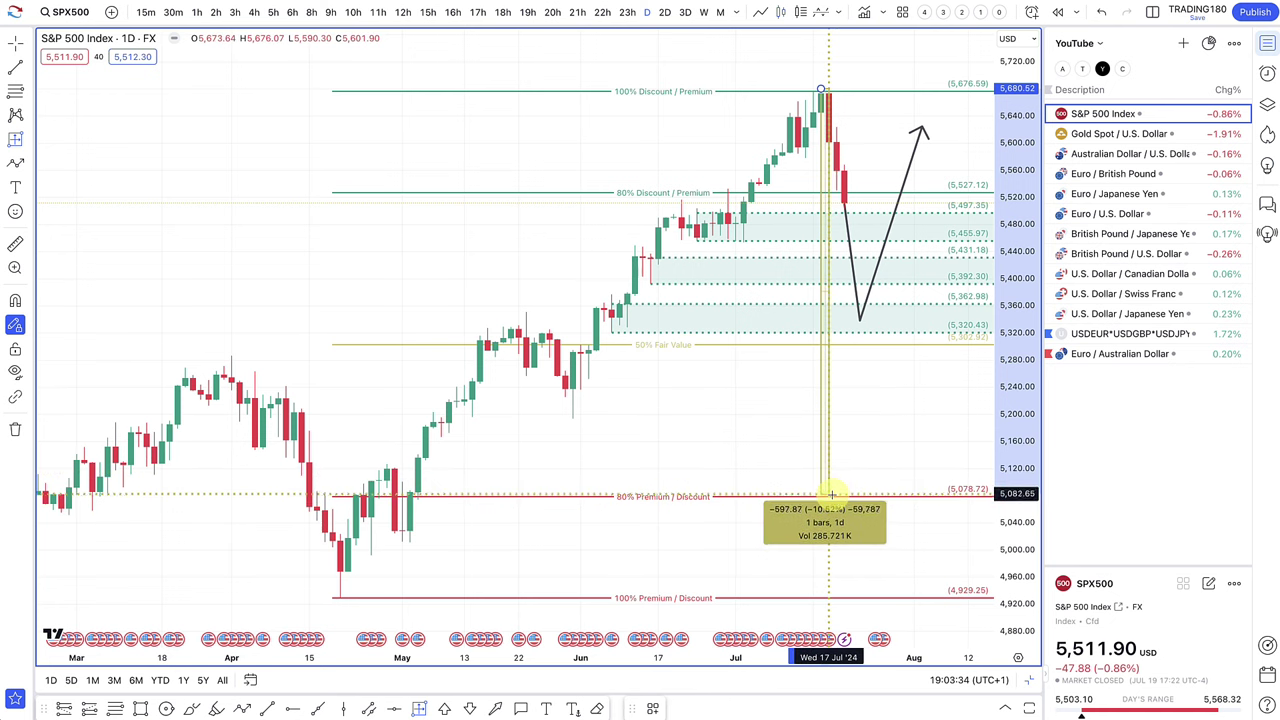
click(648, 500)
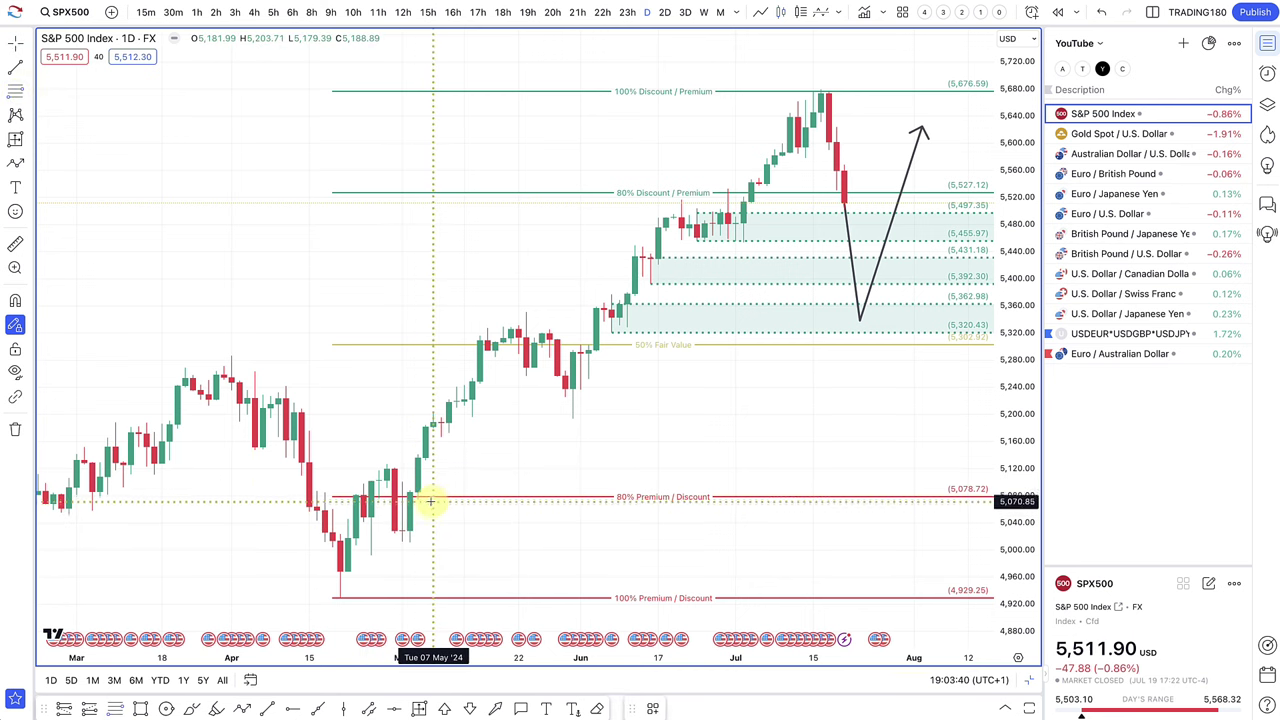
Step: Mark a green Demand zone on the S&P 500 chart from 5,078.72 on 7 May down to 4,930.23 on 19 April
drag(433, 497, 340, 598)
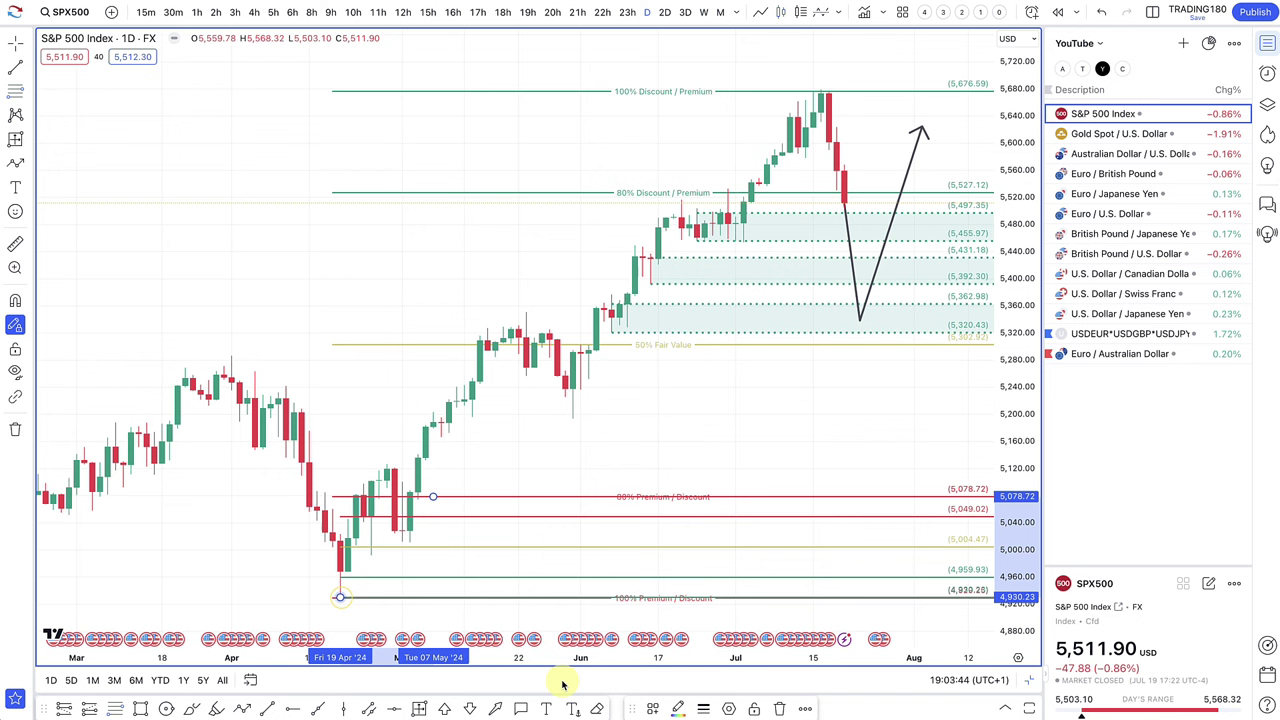
click(648, 708)
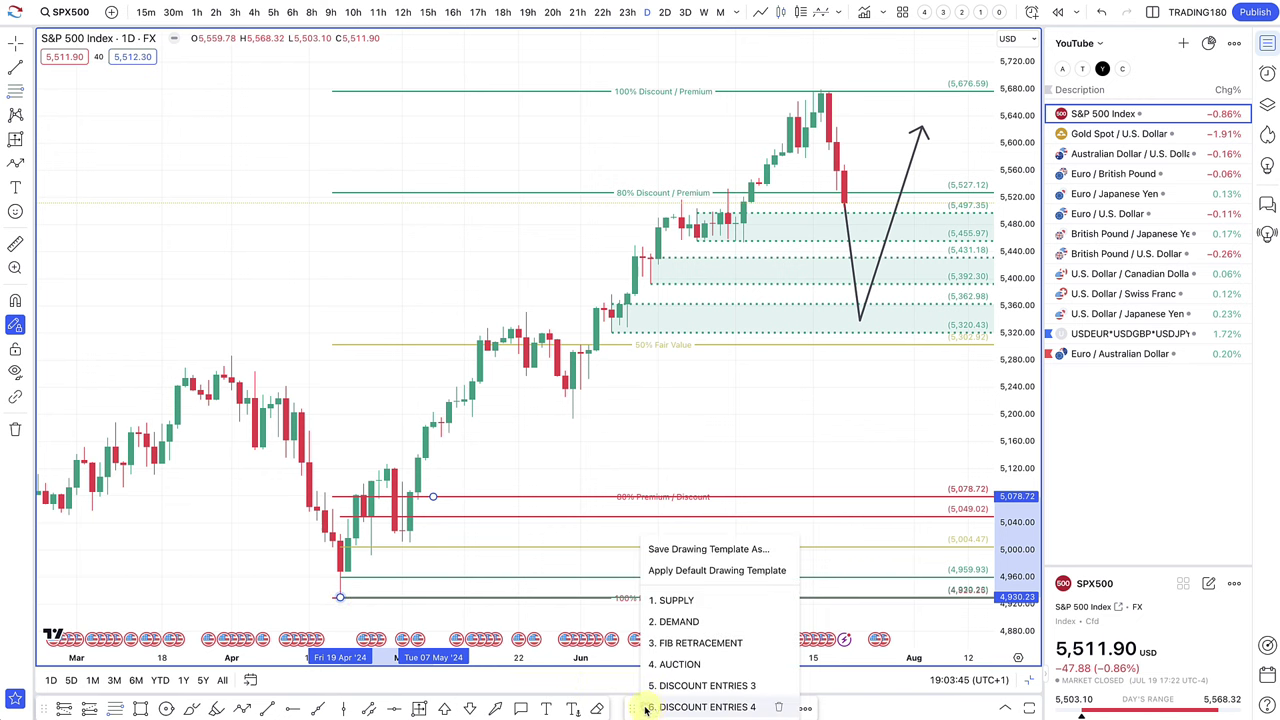
click(686, 620)
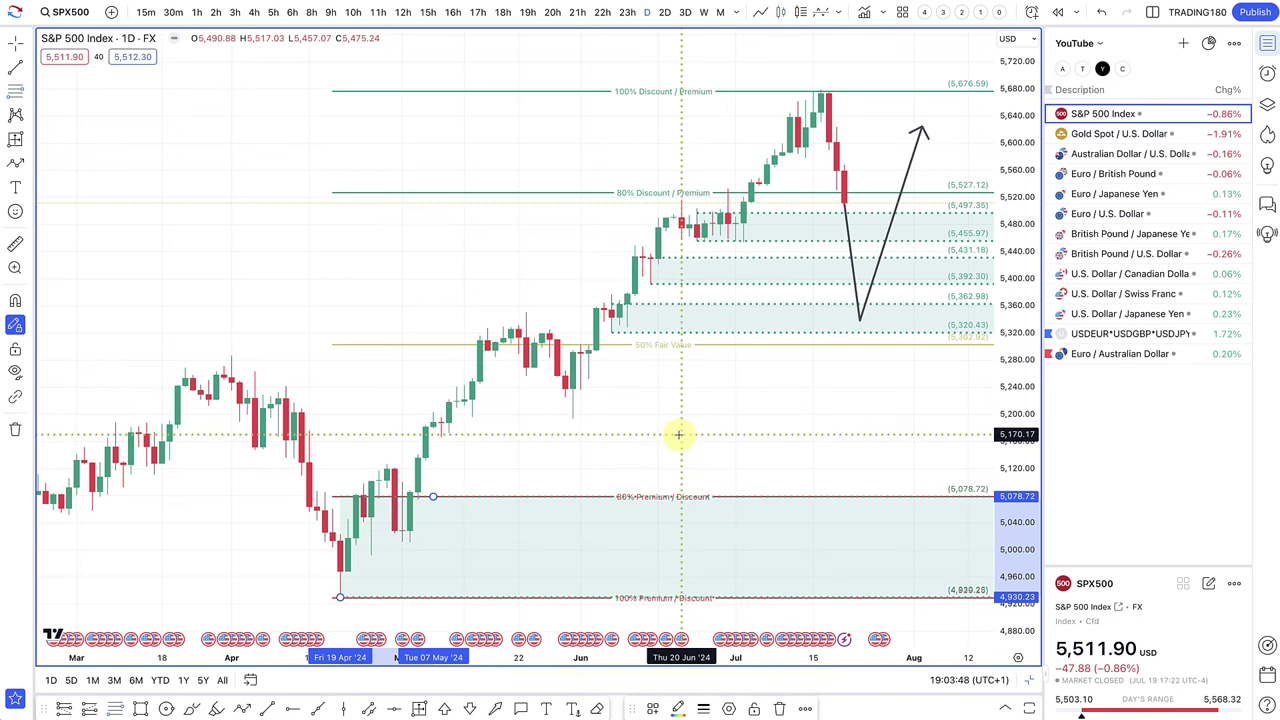
Step: Delete the existing Discount / Premium range drawing spanning 5,676.59 to 4,929.25 from the S&P 500 chart
right_click(537, 197)
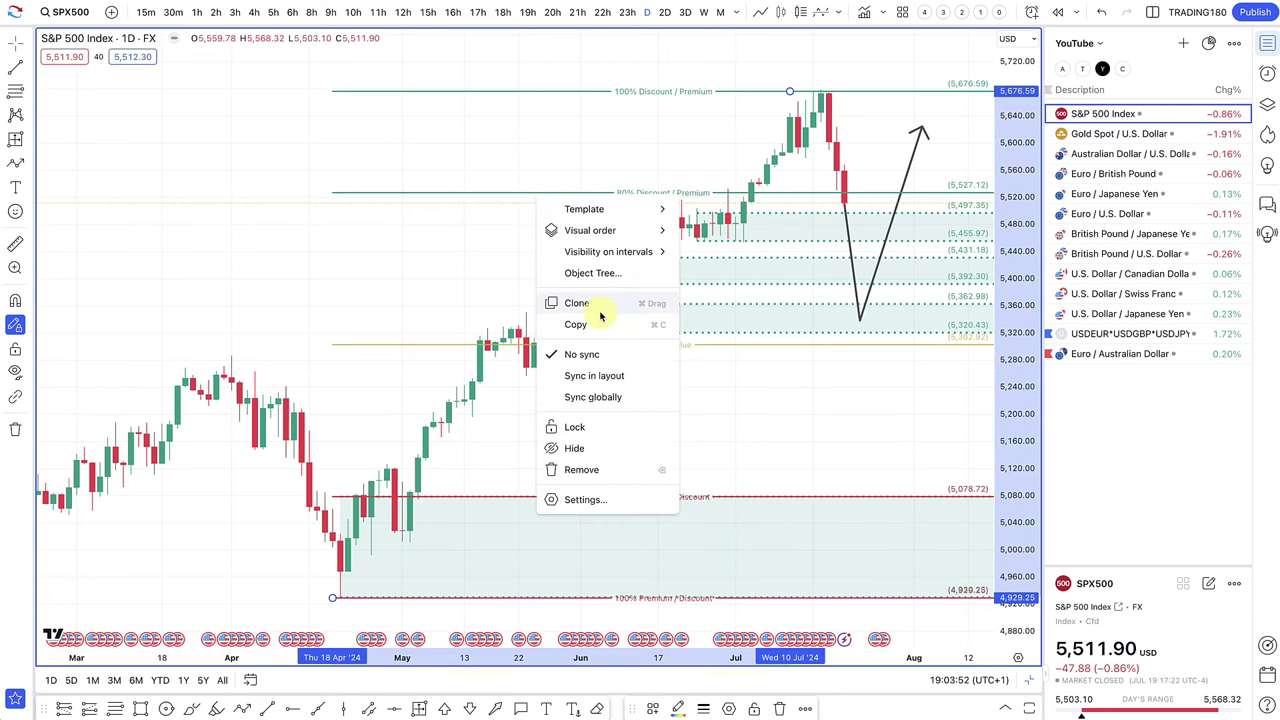
click(435, 271)
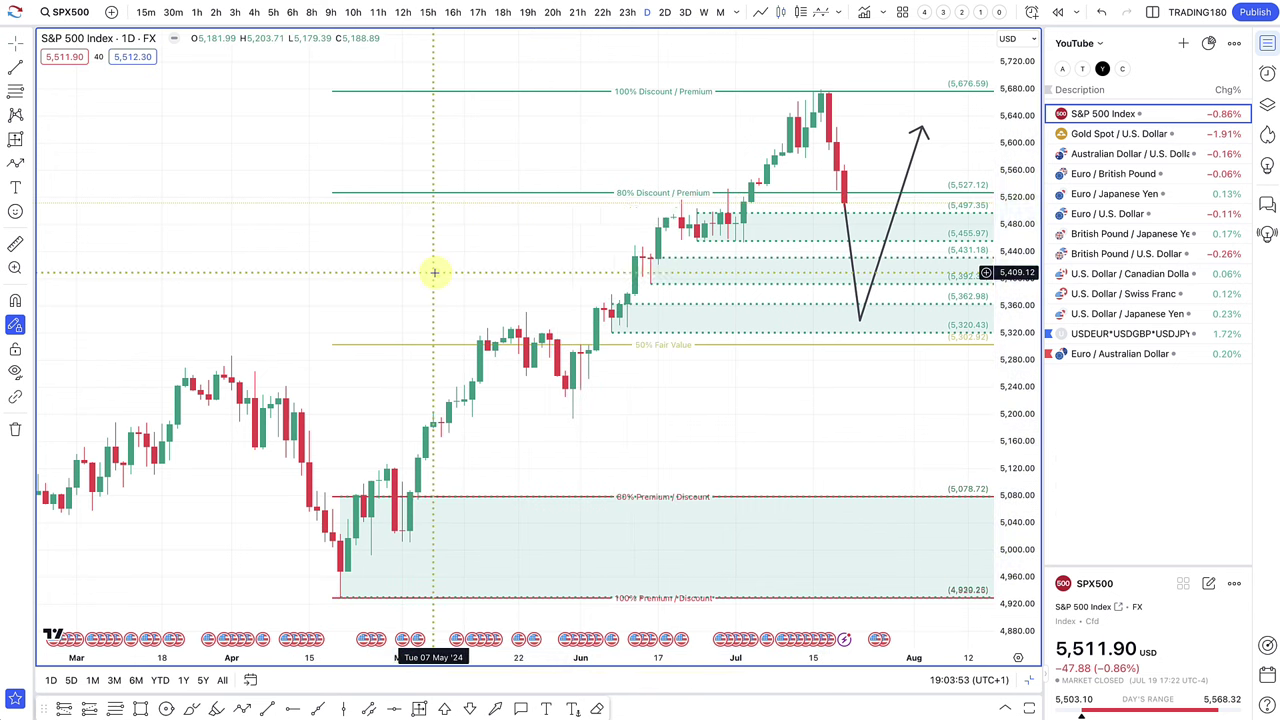
click(443, 196)
key(Delete)
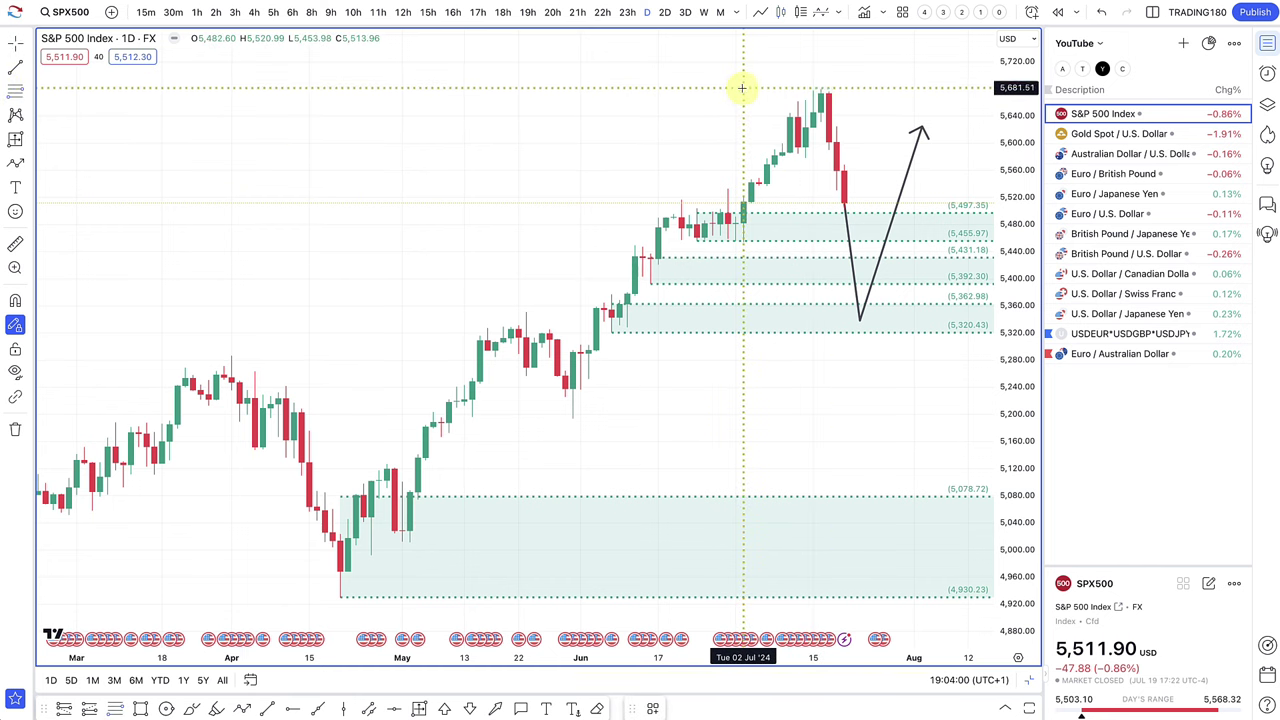
Step: Redraw the Premium / Discount range from 5,681.51 on 2 July down to 4,930.23 on 19 April, with 100%, 80% and 50% Fair Value levels
mouse_move(743, 88)
mouse_down()
mouse_move(457, 391)
mouse_move(340, 545)
mouse_move(340, 597)
mouse_up()
click(655, 710)
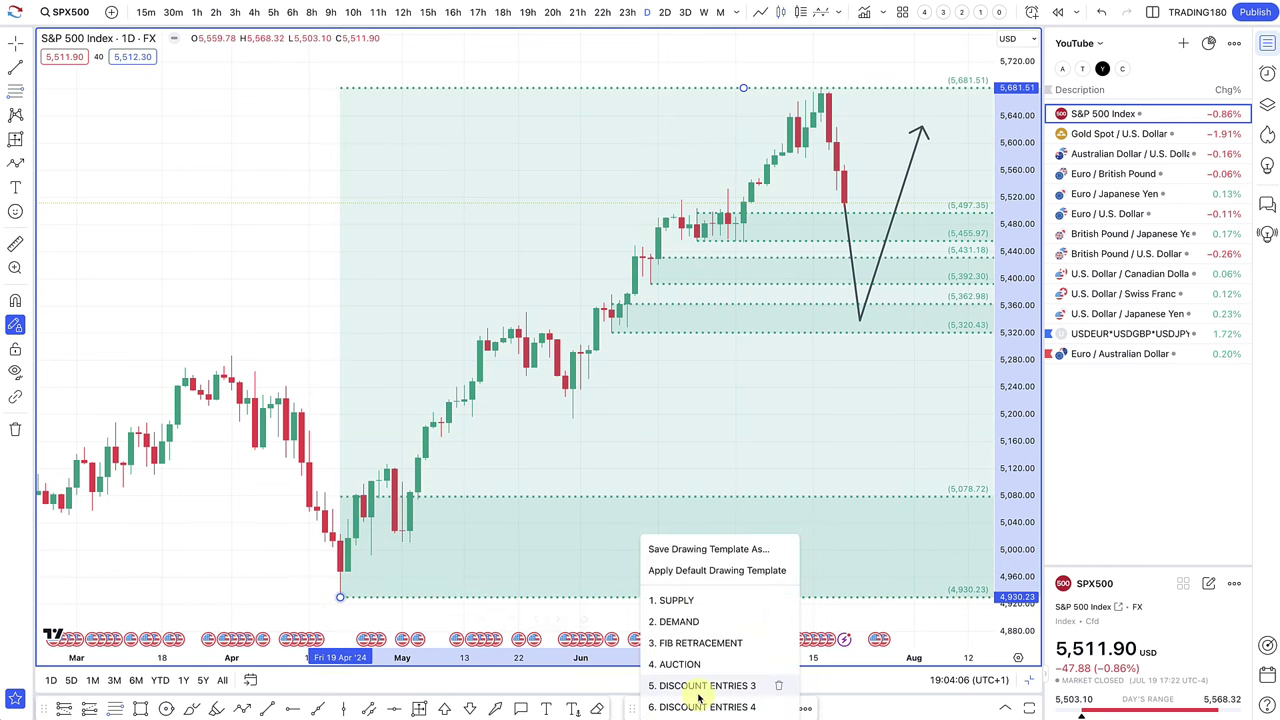
click(703, 685)
click(518, 515)
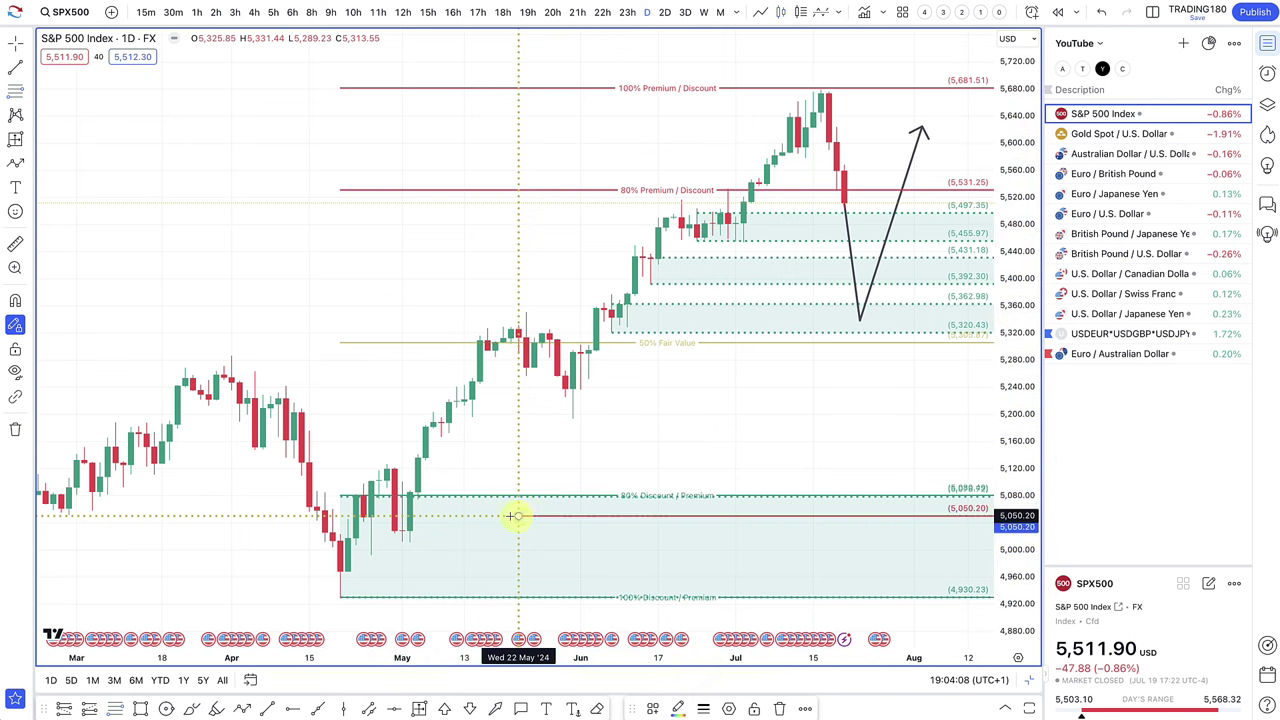
key(Delete)
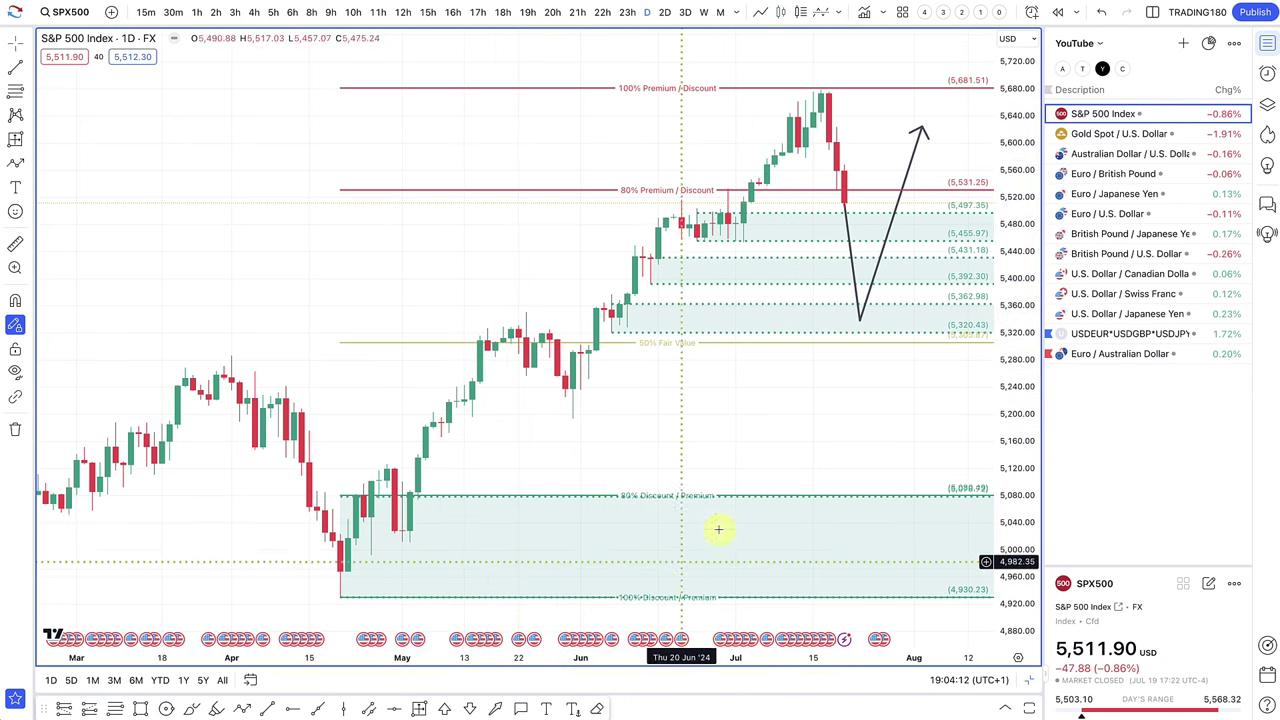
Step: Raise the low of the S&P 500 arrow path in stages to about 5,490 on 24 July
drag(858, 325, 861, 281)
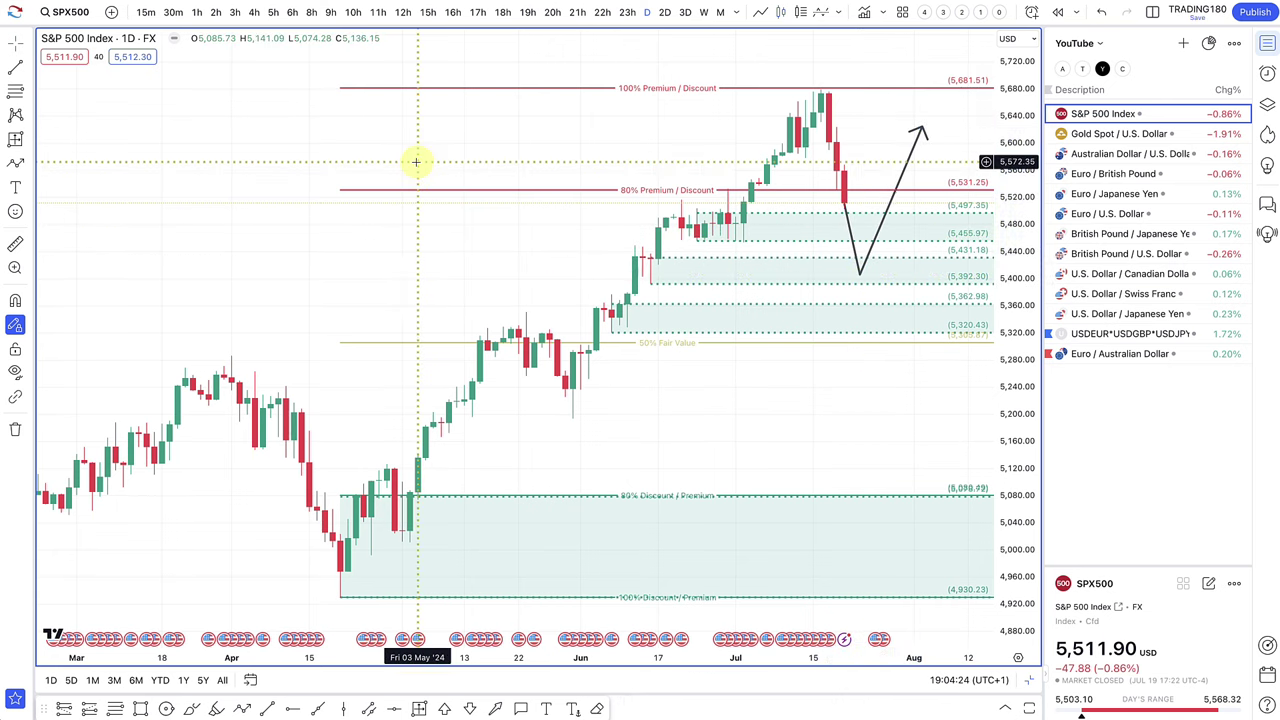
scroll(417, 163, right, 5)
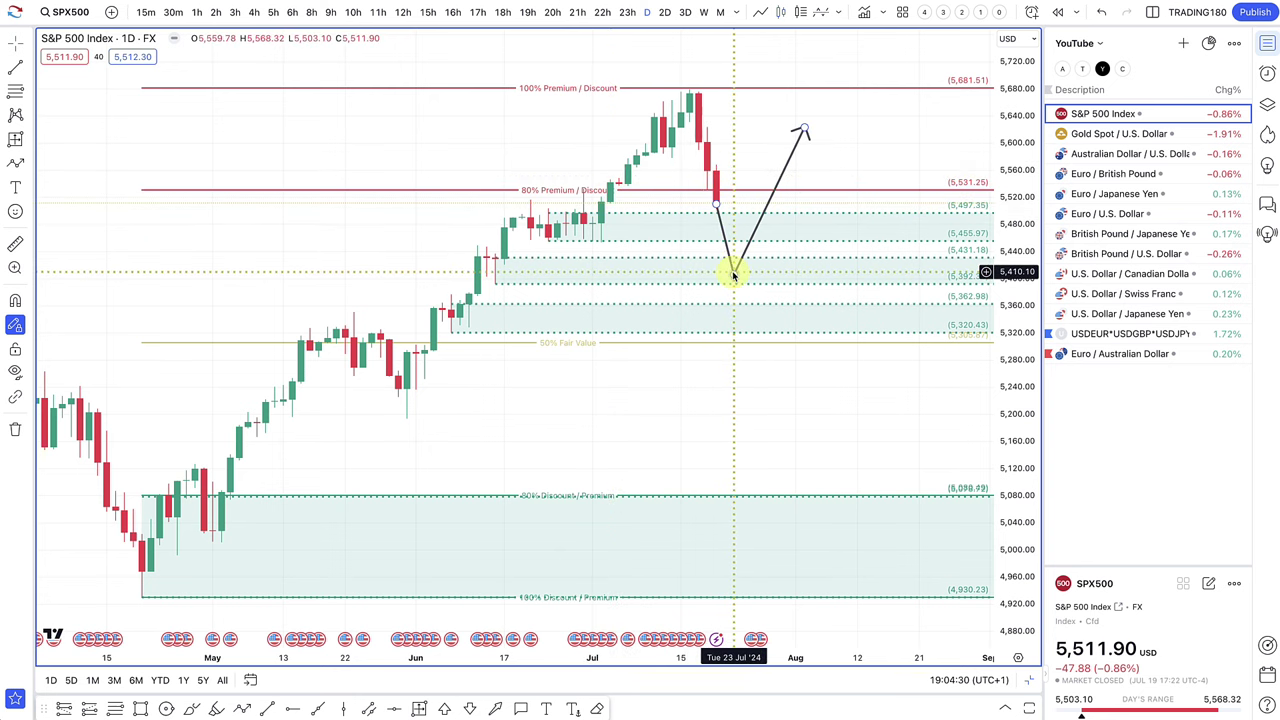
mouse_move(733, 275)
mouse_down()
mouse_move(737, 191)
mouse_move(739, 236)
mouse_up()
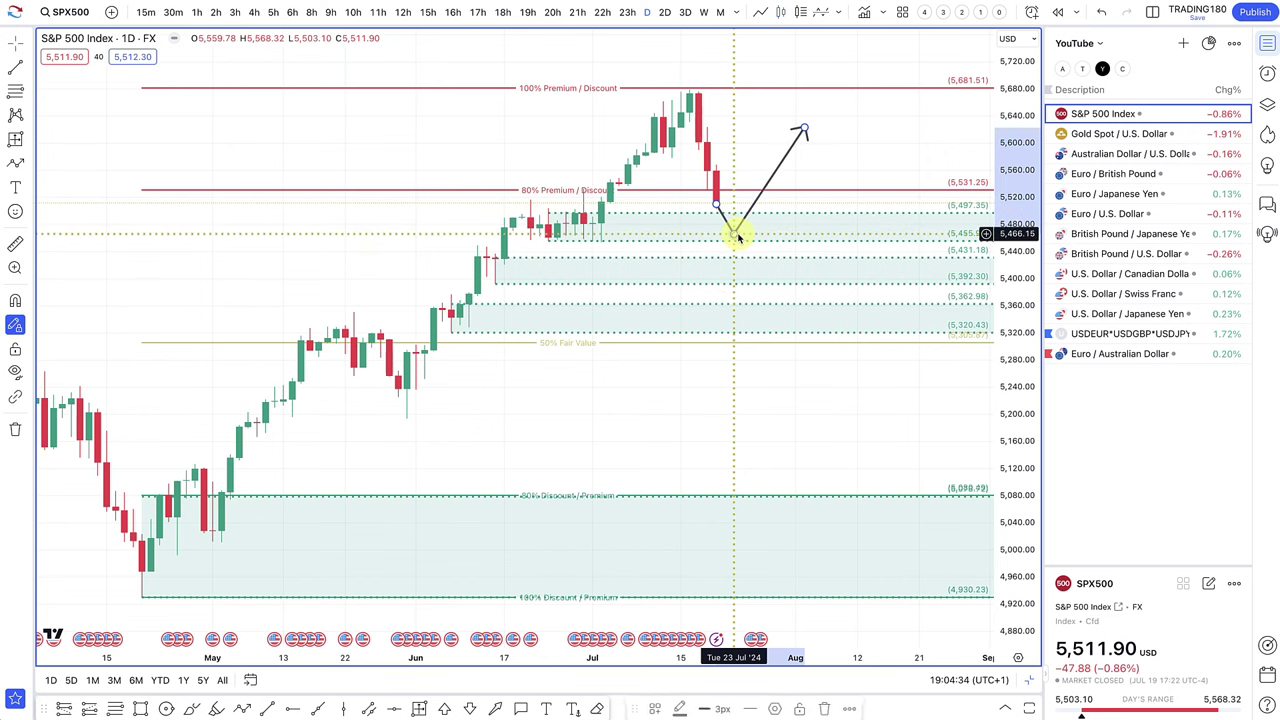
mouse_move(739, 236)
mouse_down()
mouse_move(716, 168)
mouse_move(743, 329)
mouse_move(742, 215)
mouse_up()
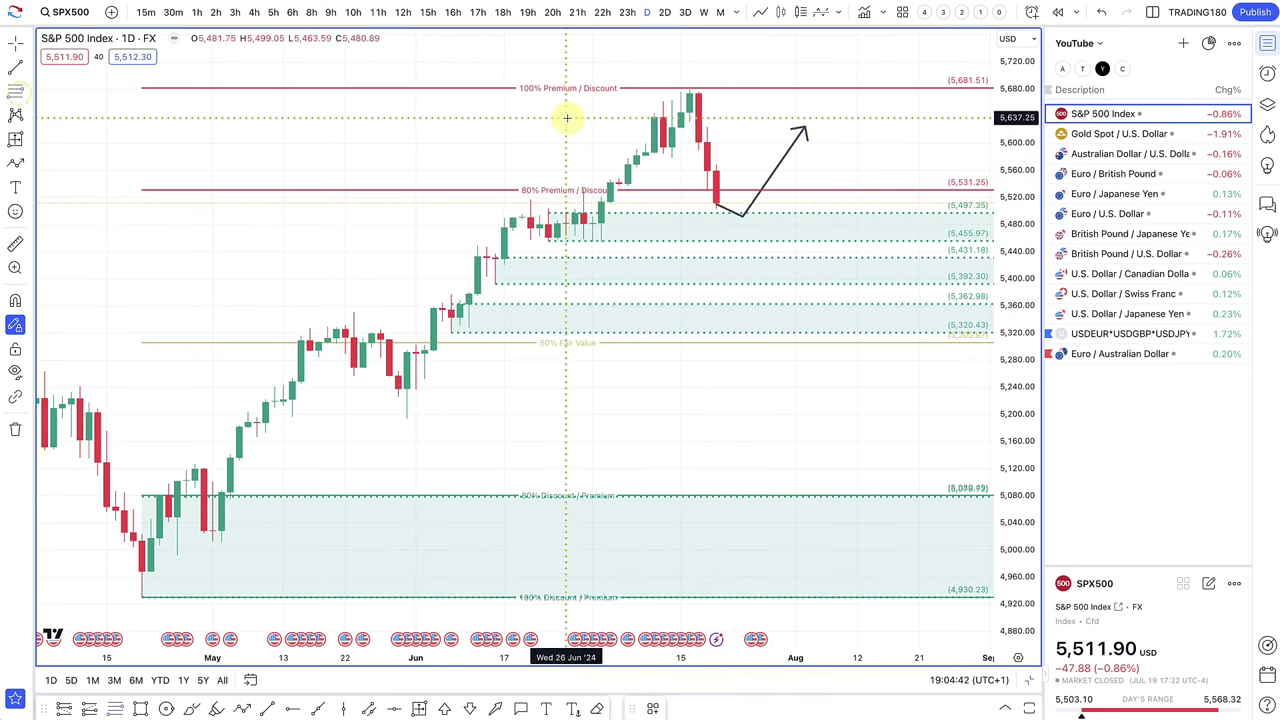
Step: Mark a red Supply zone at the July high on the S&P 500 chart, from 5,646.10 up to 5,684.46 starting 16 July
click(690, 86)
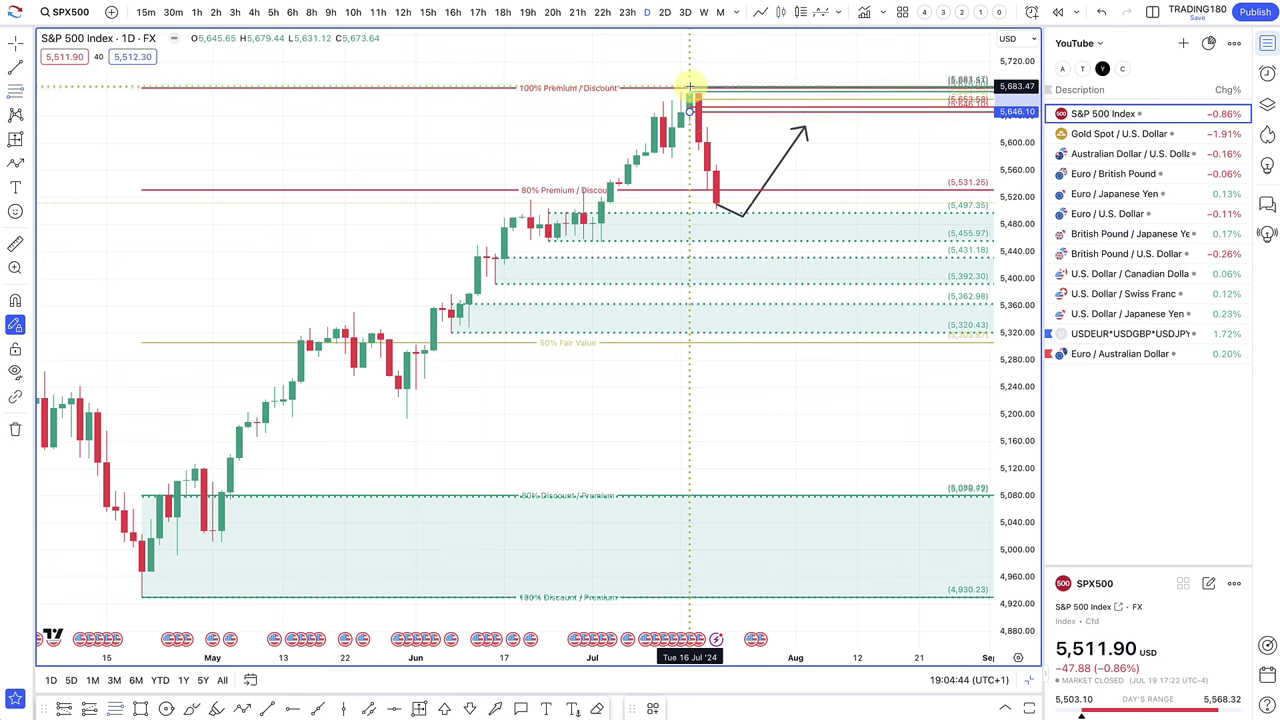
click(652, 708)
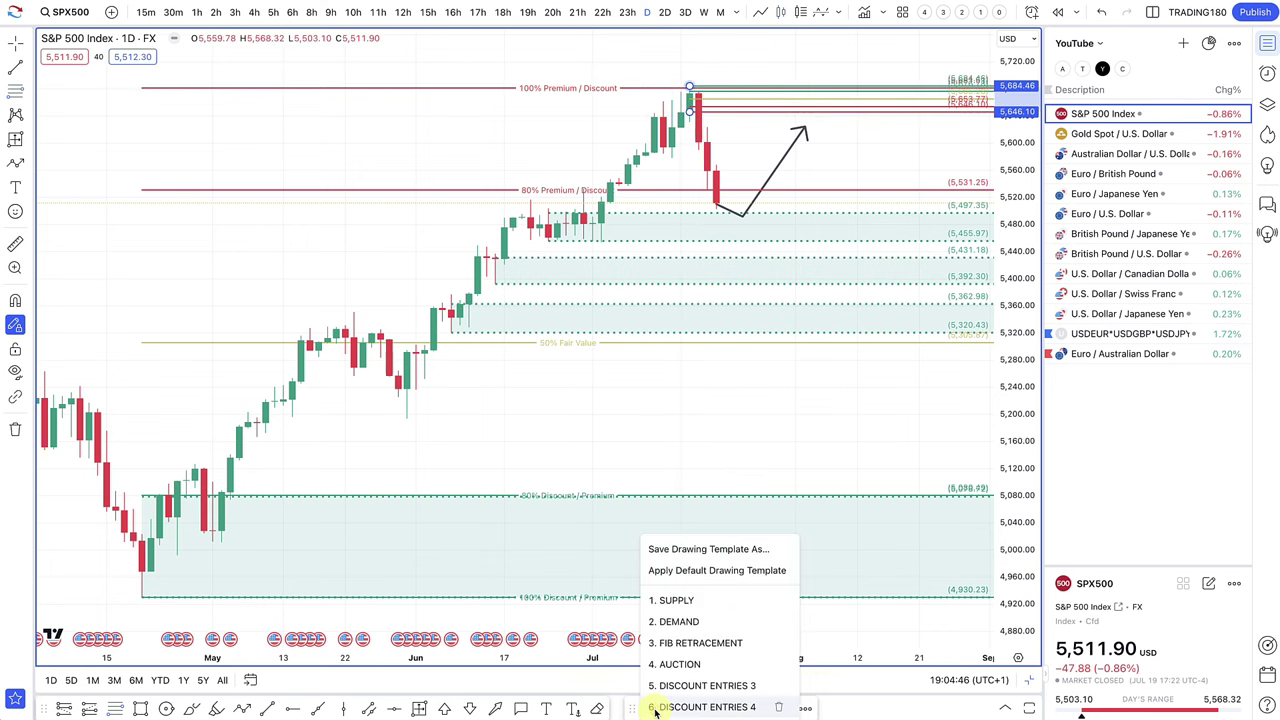
click(692, 605)
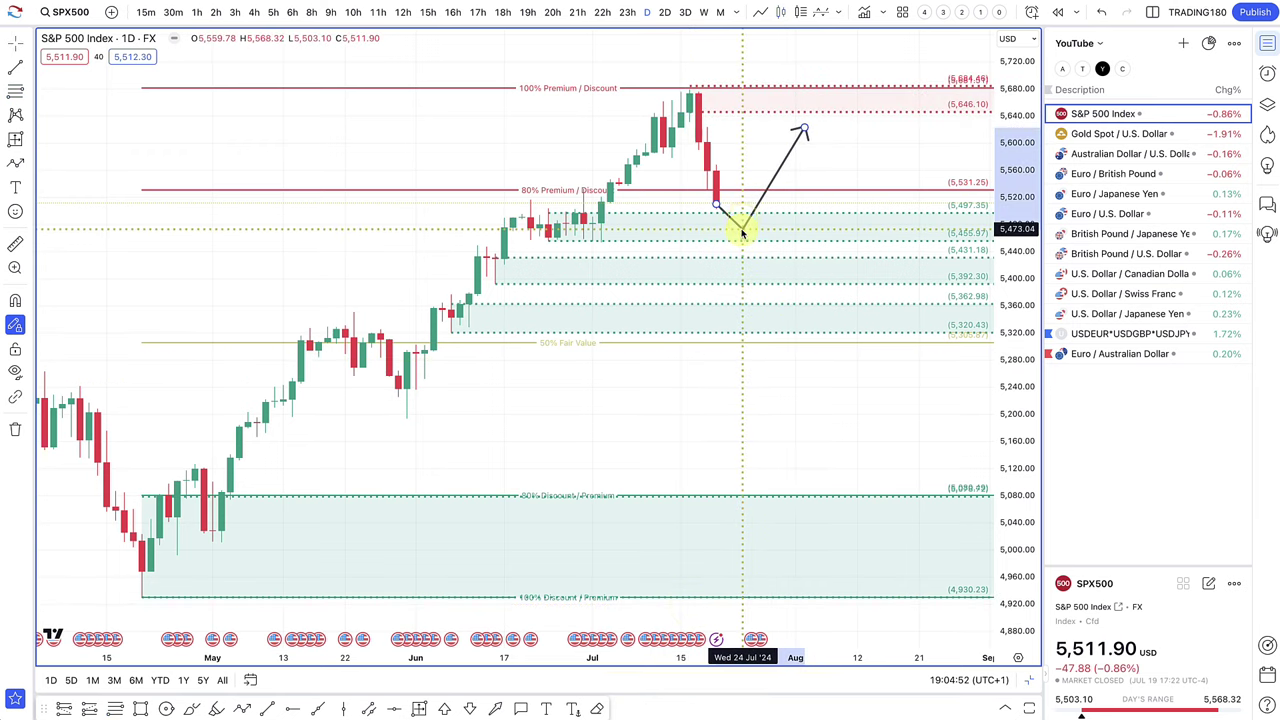
scroll(790, 290, left, 5)
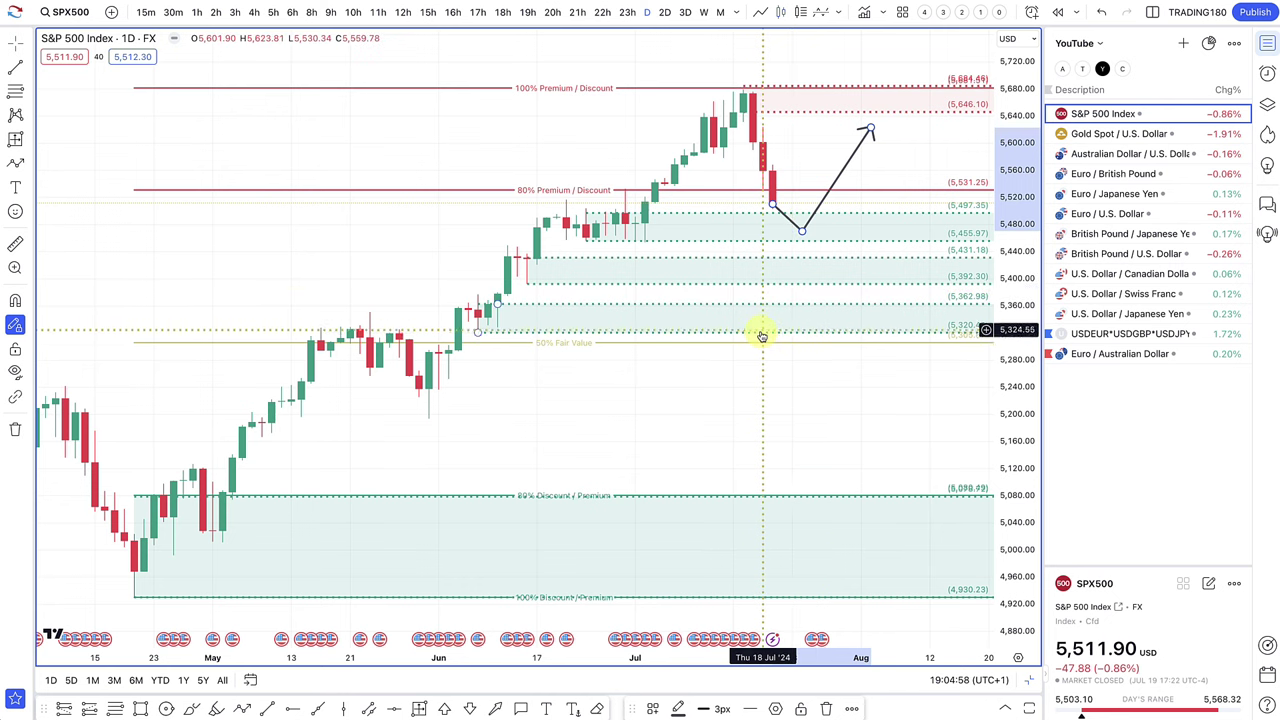
scroll(759, 318, down, 5)
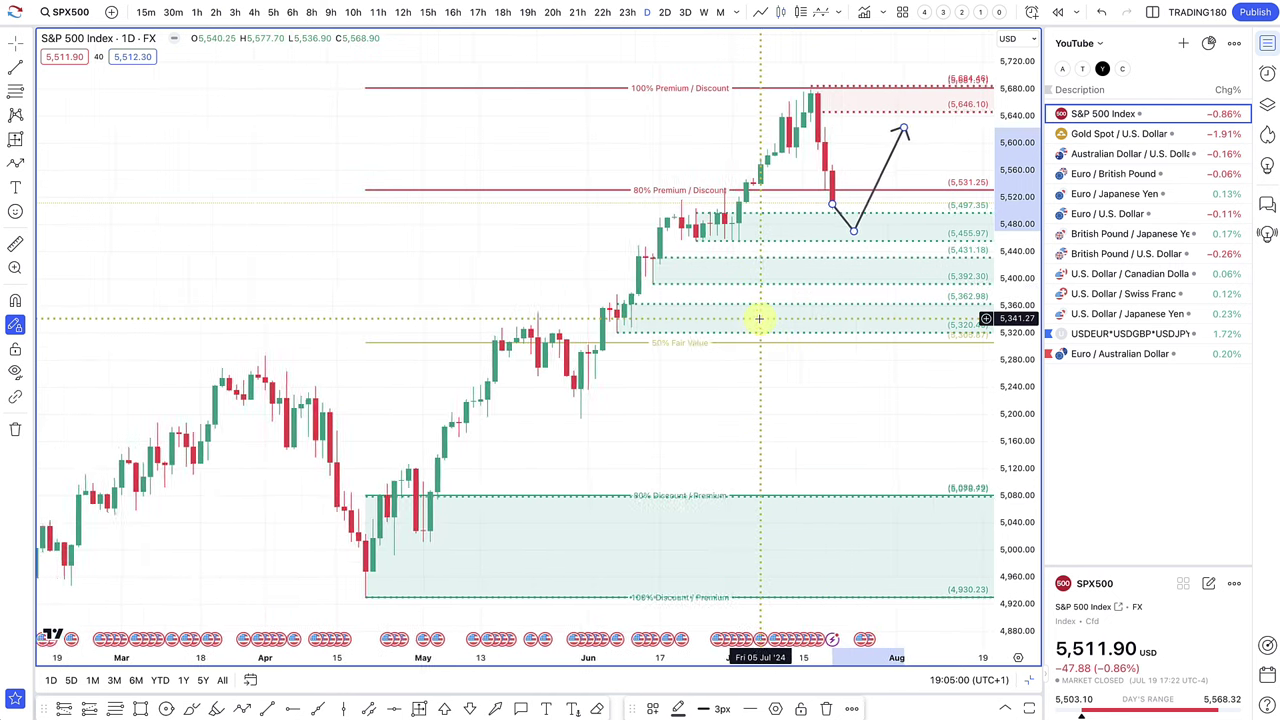